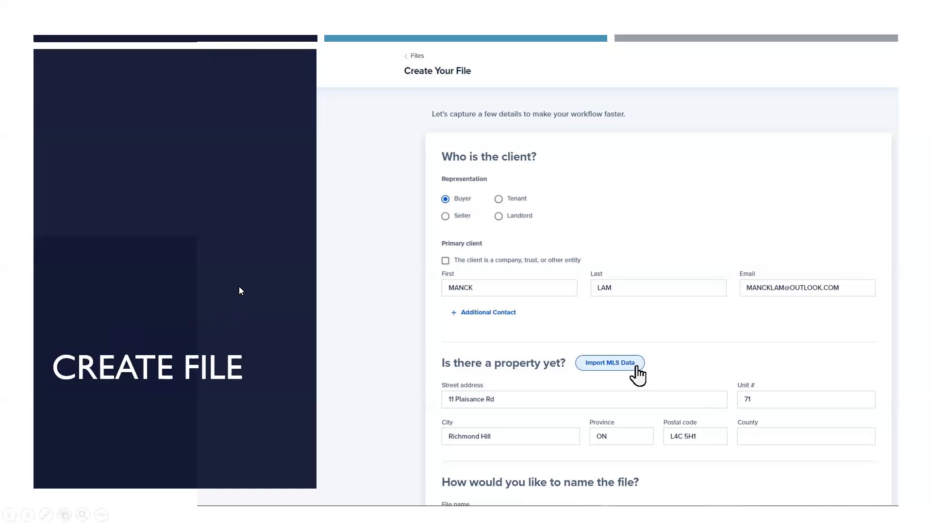
{"action": "left_click", "coordinate": [373, 271]}
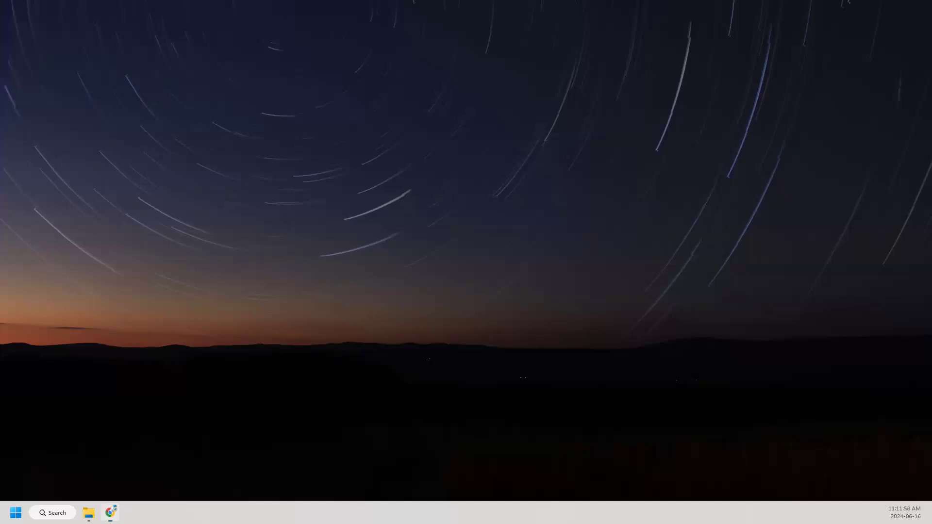
{"action": "left_click", "coordinate": [111, 512]}
{"action": "left_click", "coordinate": [88, 10]}
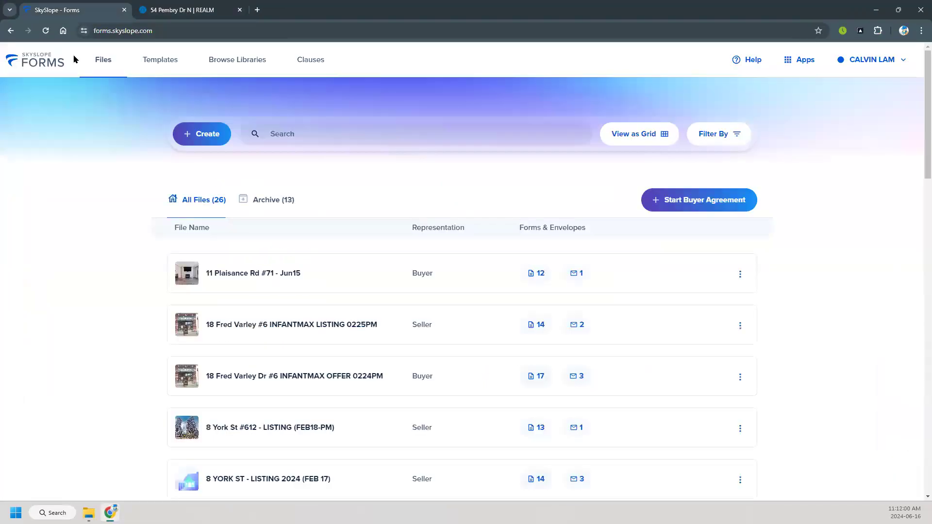
{"action": "left_click_drag", "start_coordinate": [187, 11], "coordinate": [72, 26]}
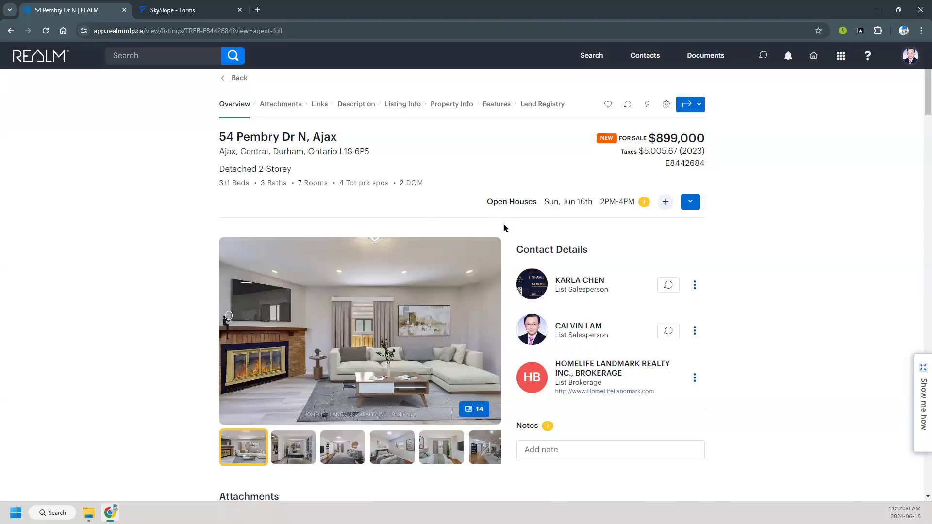
{"action": "scroll", "coordinate": [602, 273], "scroll_direction": "down", "scroll_amount": 3}
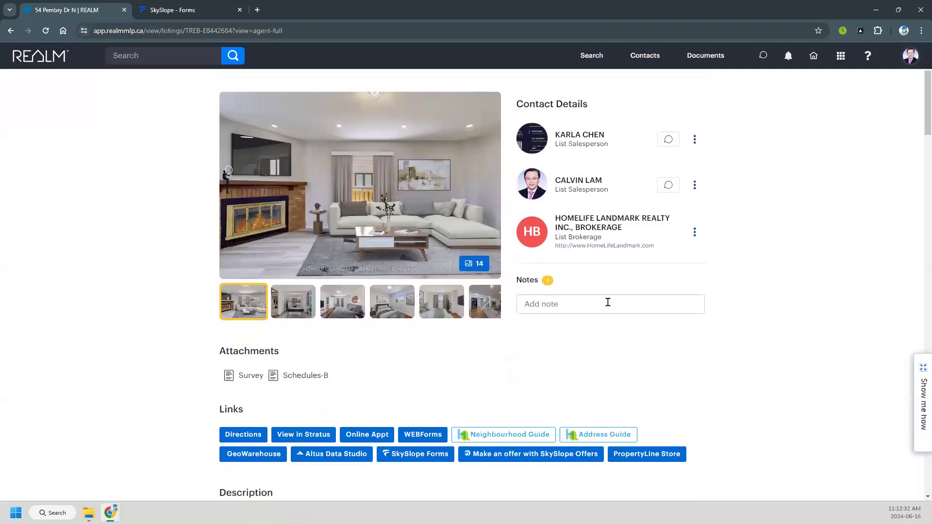
{"action": "scroll", "coordinate": [608, 302], "scroll_direction": "down", "scroll_amount": 3}
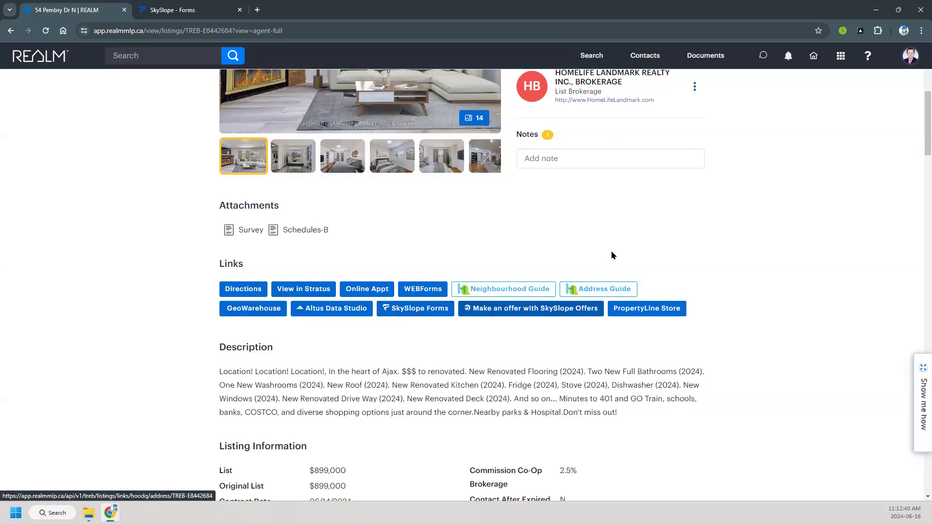
{"action": "scroll", "coordinate": [626, 247], "scroll_direction": "up", "scroll_amount": 3}
{"action": "scroll", "coordinate": [631, 219], "scroll_direction": "down", "scroll_amount": 2}
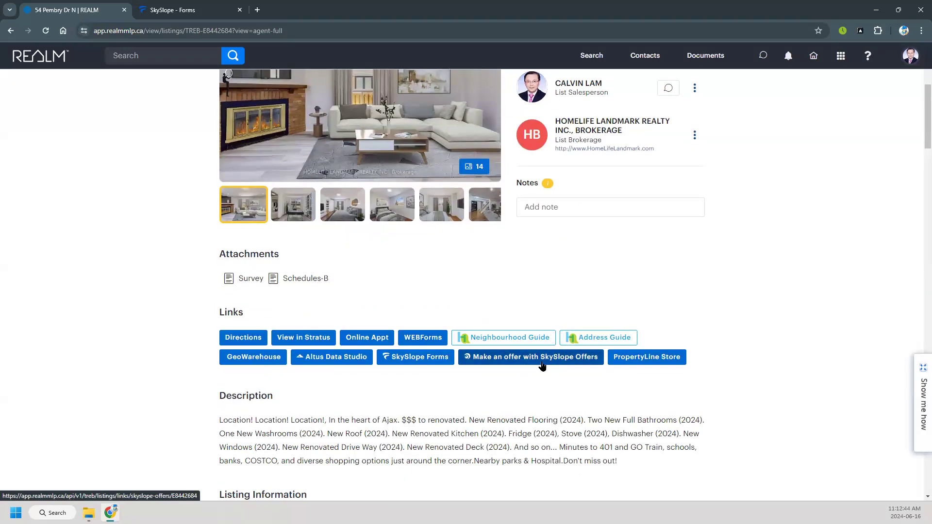
{"action": "scroll", "coordinate": [720, 406], "scroll_direction": "down", "scroll_amount": 7}
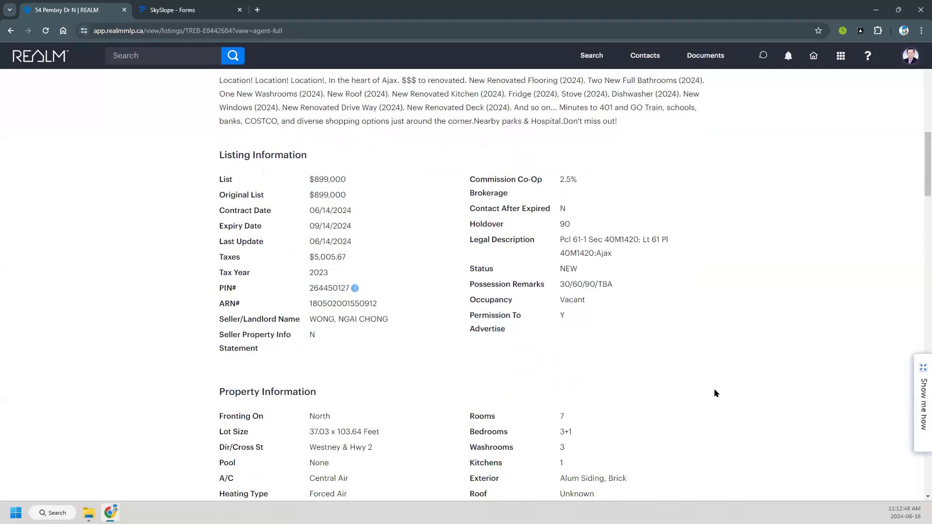
{"action": "scroll", "coordinate": [694, 395], "scroll_direction": "up", "scroll_amount": 2}
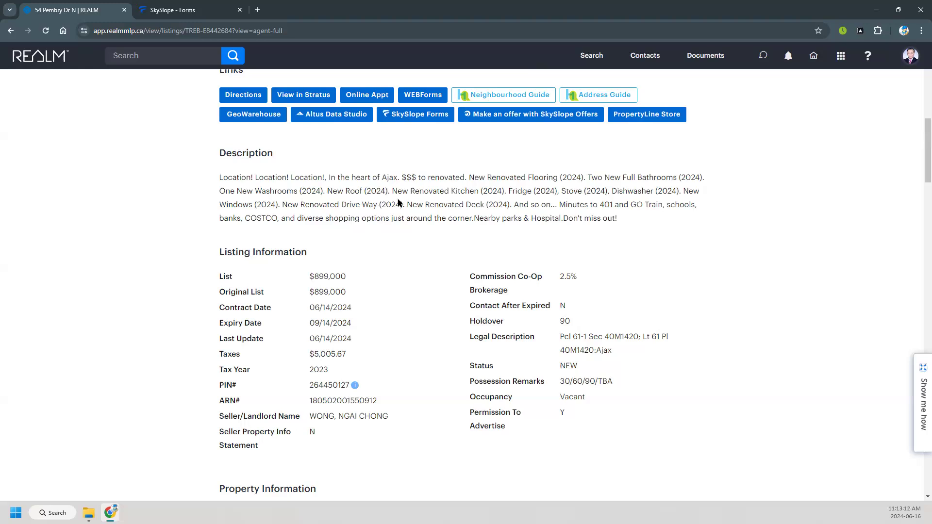
{"action": "left_click", "coordinate": [554, 115]}
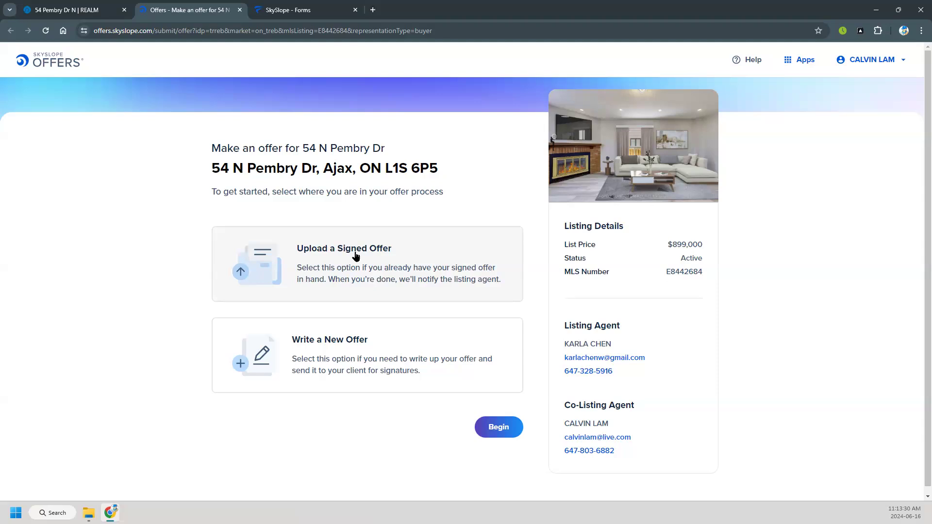
{"action": "left_click", "coordinate": [347, 364]}
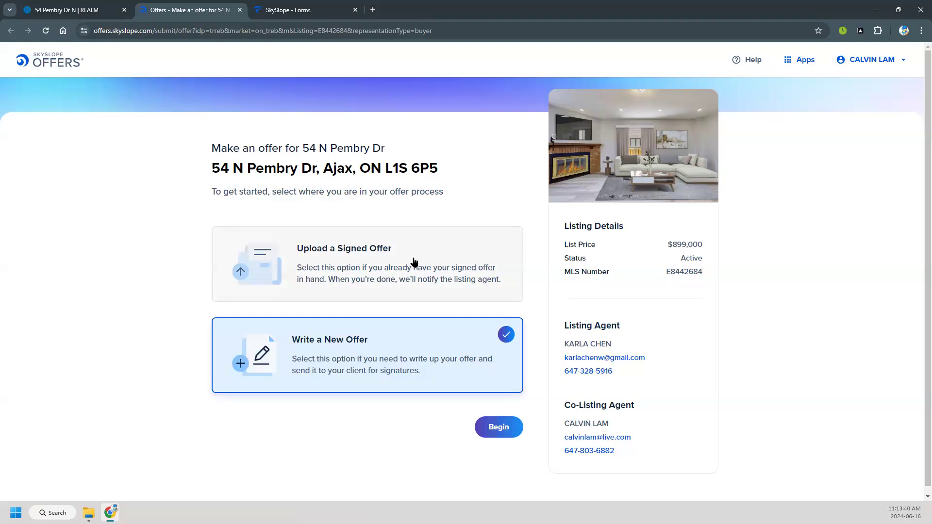
{"action": "left_click", "coordinate": [386, 290]}
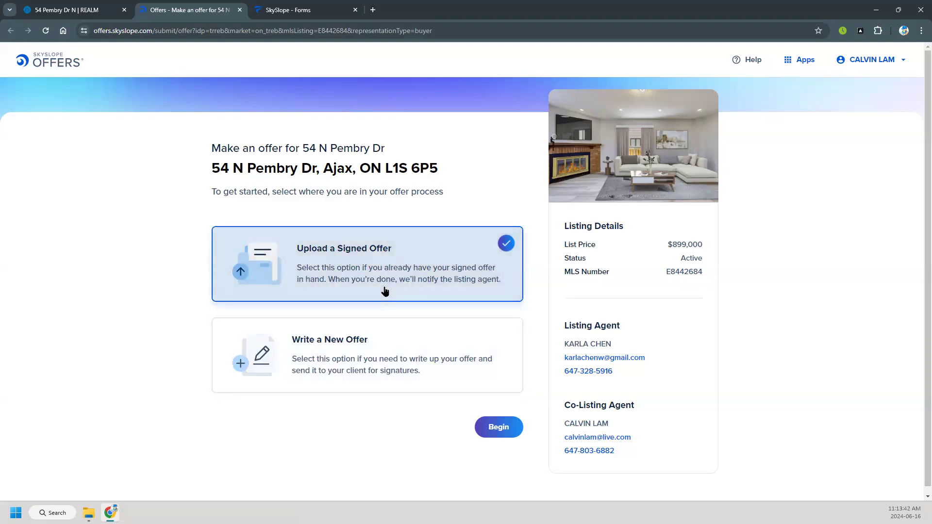
{"action": "left_click", "coordinate": [494, 433]}
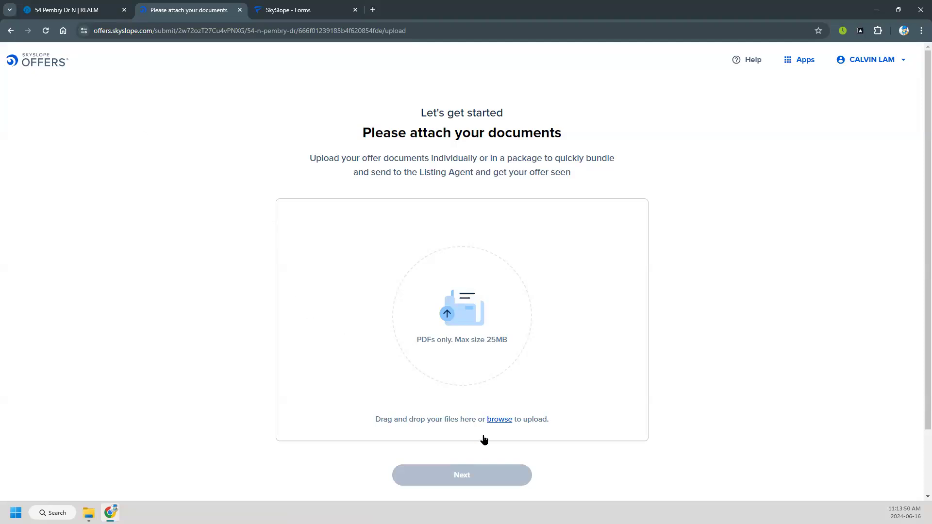
{"action": "left_click", "coordinate": [10, 32]}
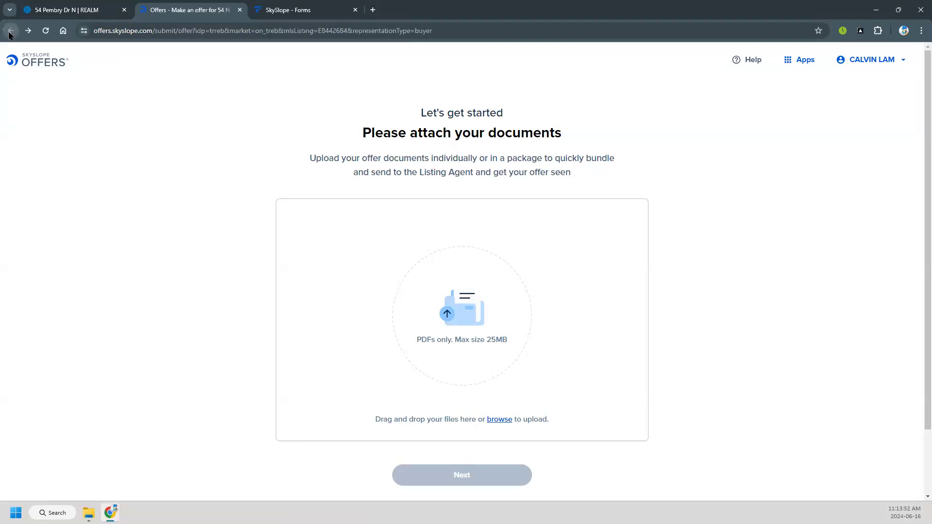
{"action": "left_click", "coordinate": [417, 341]}
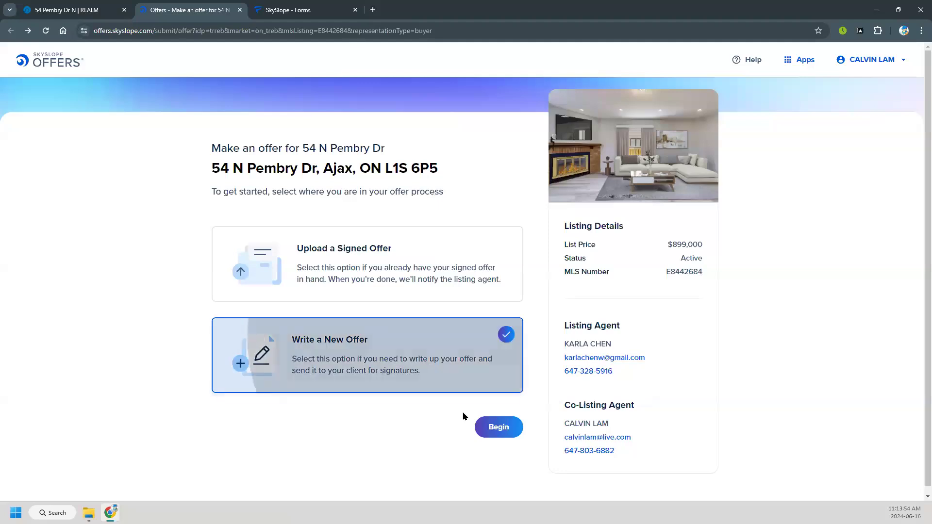
{"action": "left_click", "coordinate": [505, 434]}
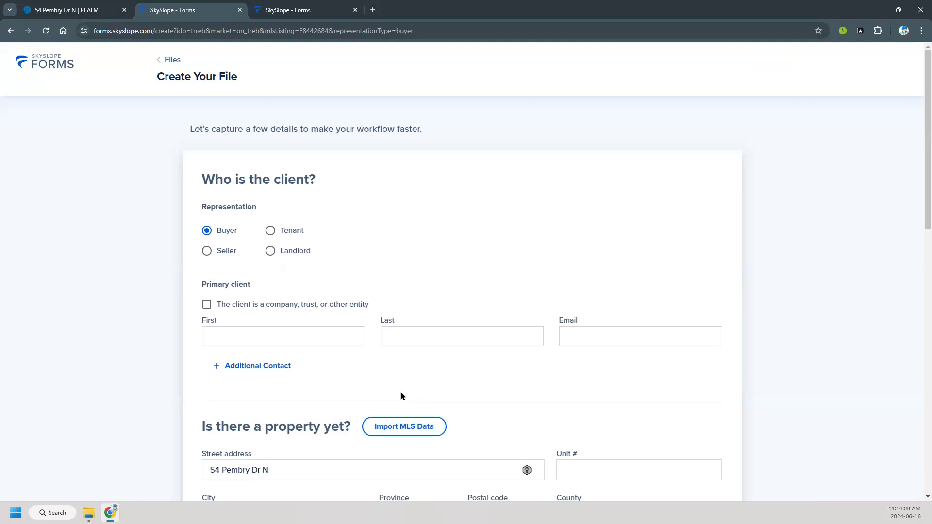
- Fill in the buyer client's name and e-mail from the saved client suggestion
{"action": "left_click", "coordinate": [251, 338]}
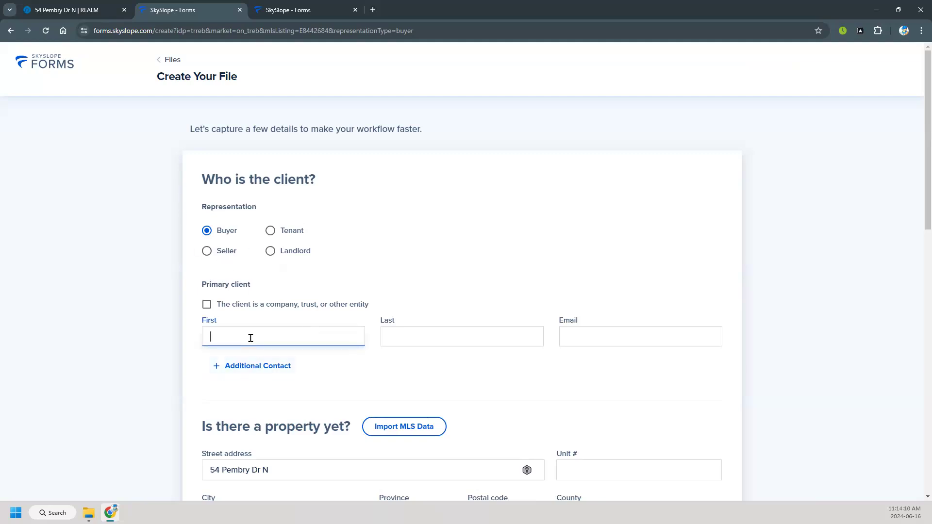
{"action": "type", "text": "man"}
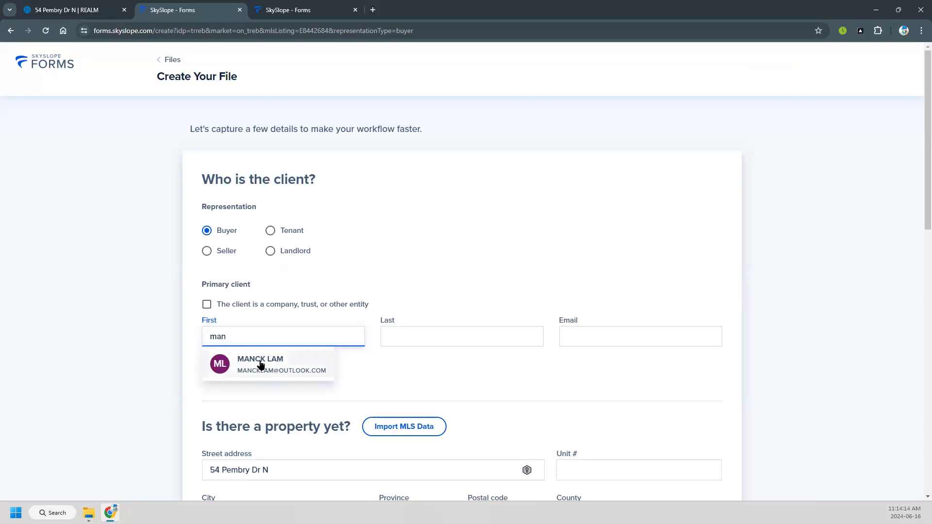
{"action": "left_click", "coordinate": [260, 360]}
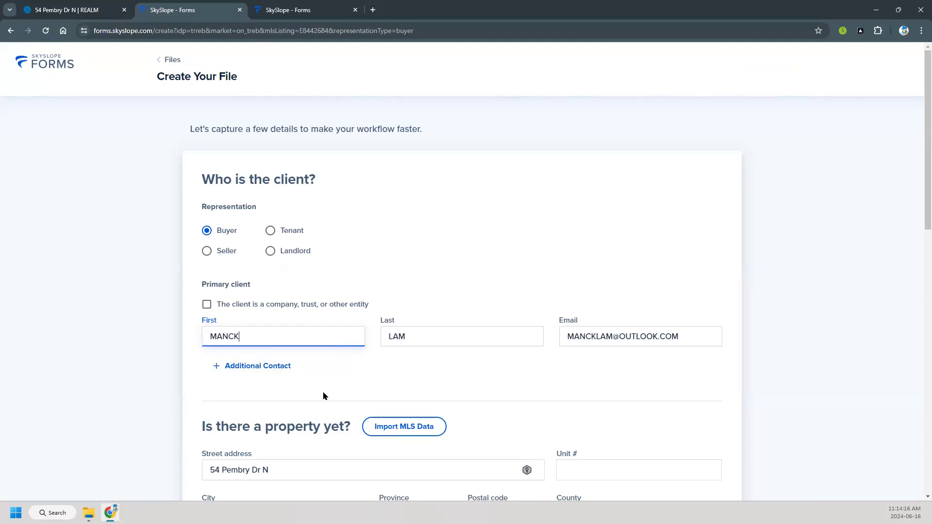
{"action": "scroll", "coordinate": [322, 393], "scroll_direction": "down", "scroll_amount": 2}
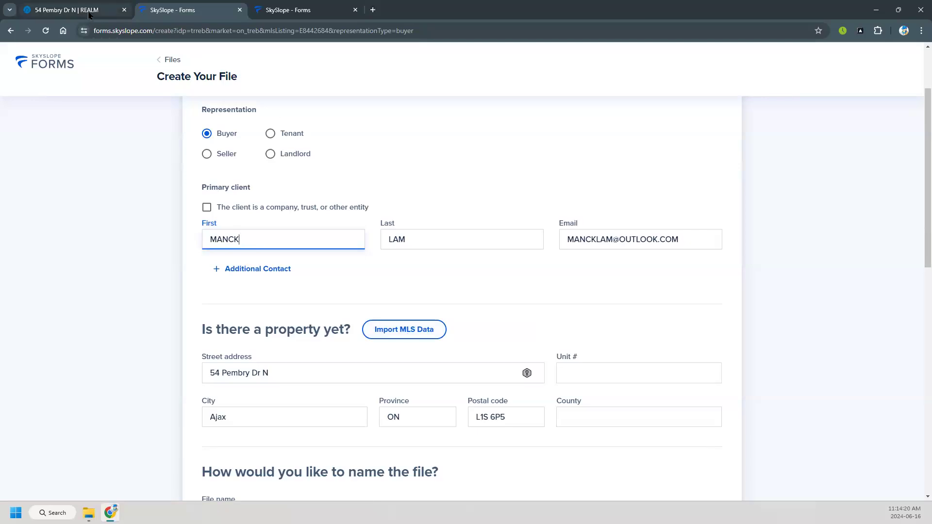
{"action": "mouse_move", "coordinate": [92, 14]}
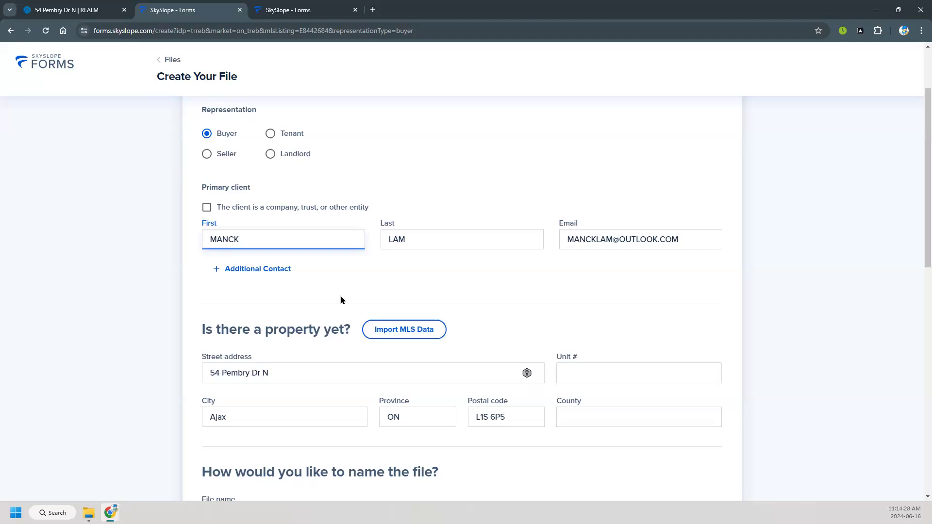
{"action": "left_click", "coordinate": [414, 335]}
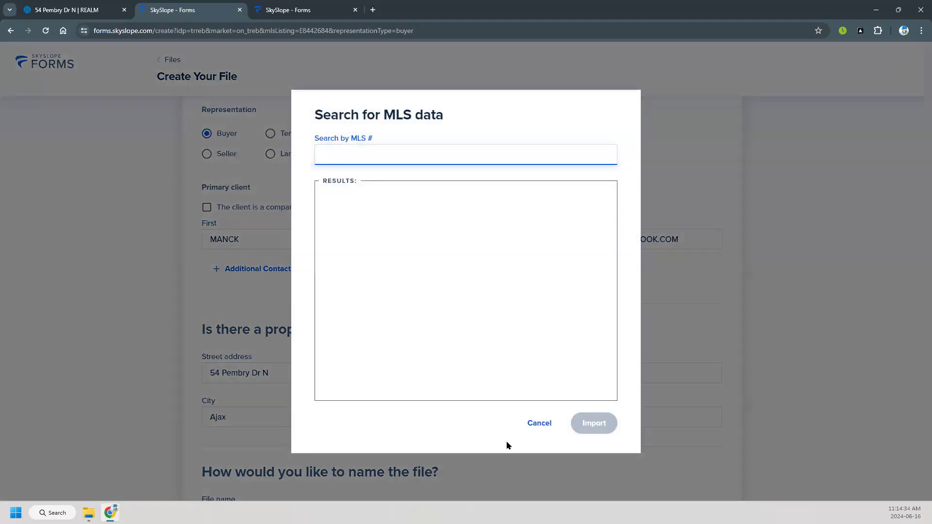
{"action": "left_click", "coordinate": [540, 424]}
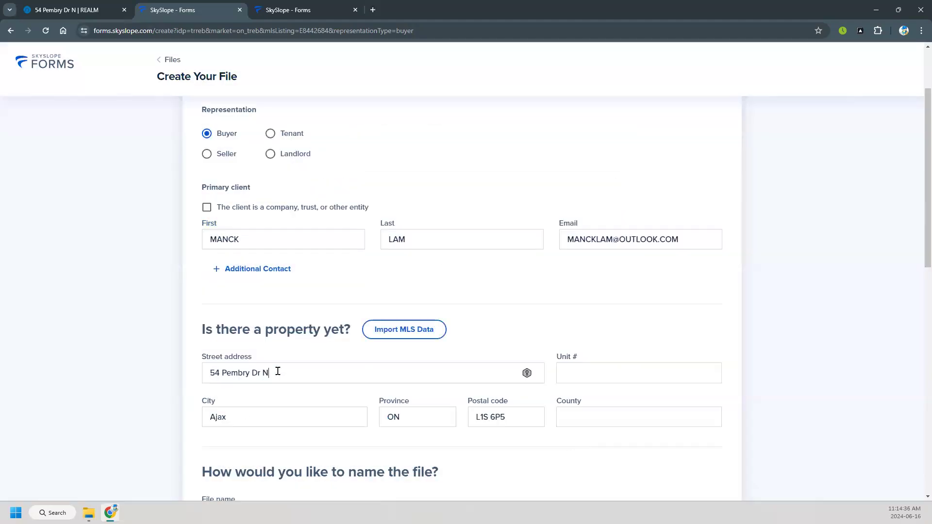
{"action": "scroll", "coordinate": [314, 394], "scroll_direction": "down", "scroll_amount": 1}
{"action": "left_click", "coordinate": [592, 419]}
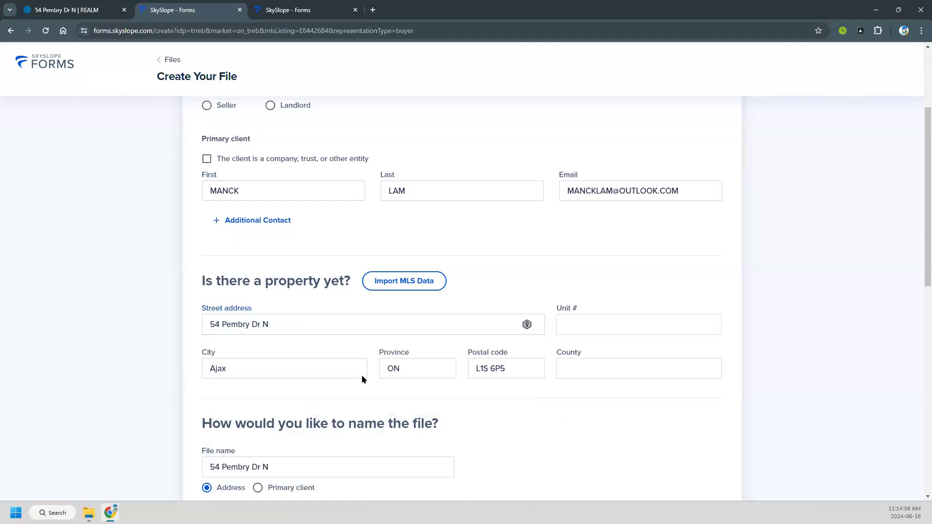
{"action": "scroll", "coordinate": [313, 365], "scroll_direction": "down", "scroll_amount": 2}
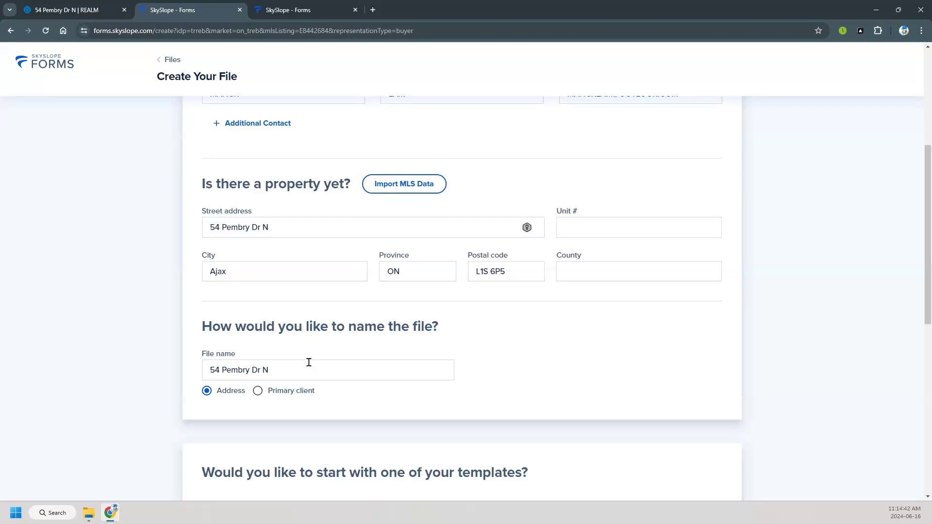
{"action": "left_click", "coordinate": [296, 371]}
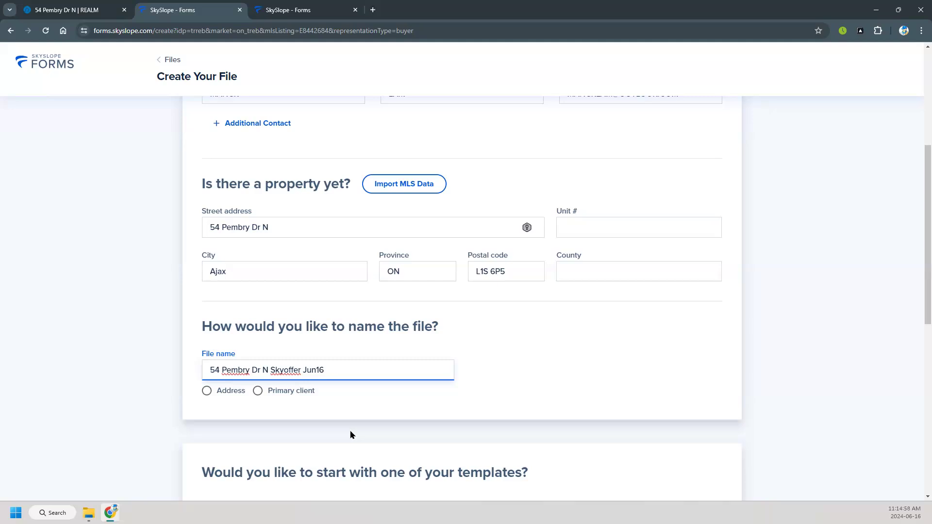
{"action": "left_click", "coordinate": [271, 370]}
{"action": "type", "text": "-"}
{"action": "scroll", "coordinate": [382, 421], "scroll_direction": "down", "scroll_amount": 3}
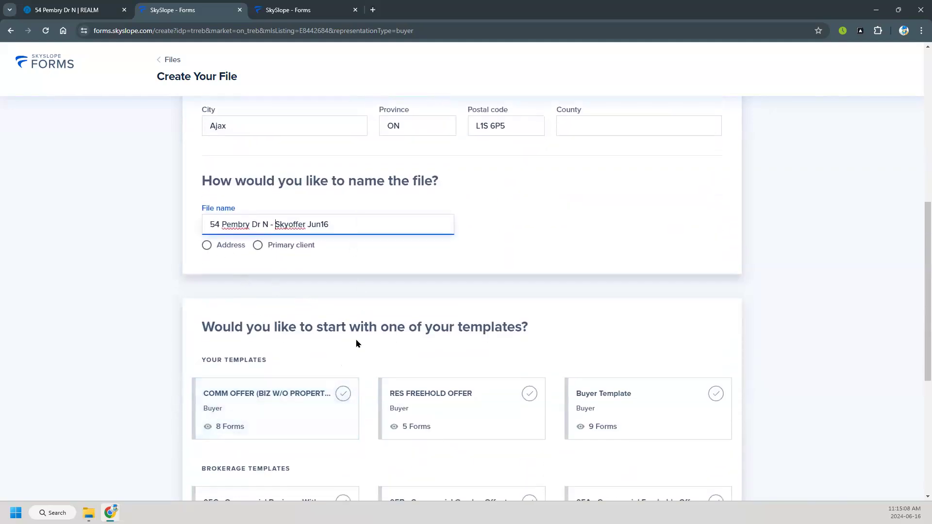
{"action": "scroll", "coordinate": [356, 344], "scroll_direction": "down", "scroll_amount": 5}
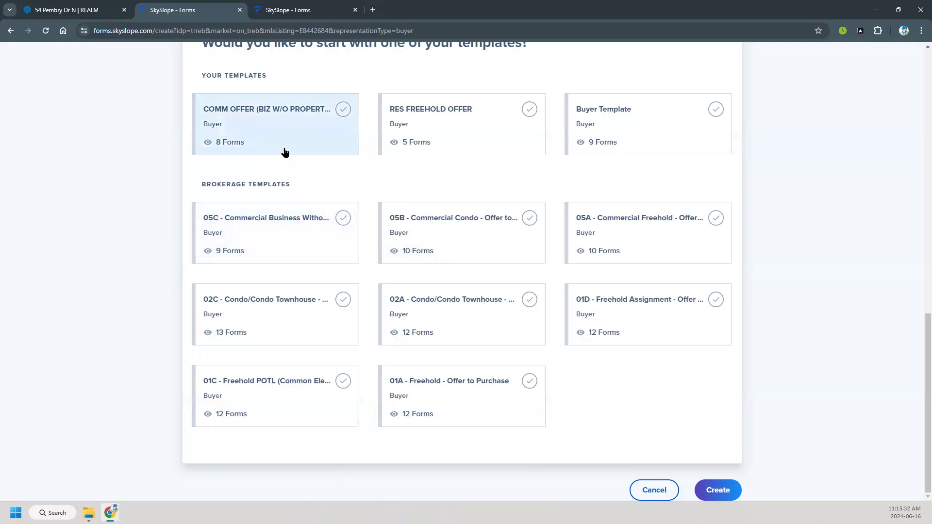
- Choose the 01A - Freehold - Offer to Purchase template and return to the REALM listing
{"action": "left_click", "coordinate": [496, 400]}
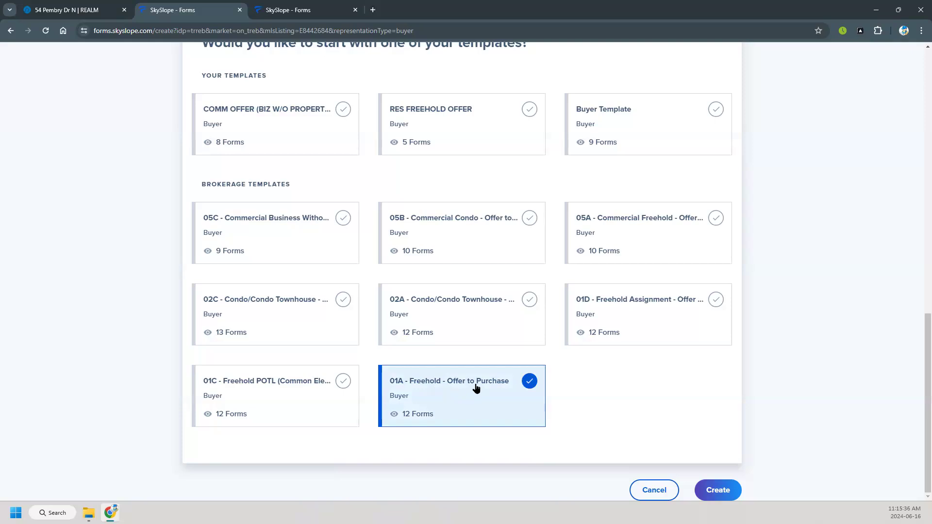
{"action": "left_click", "coordinate": [95, 7]}
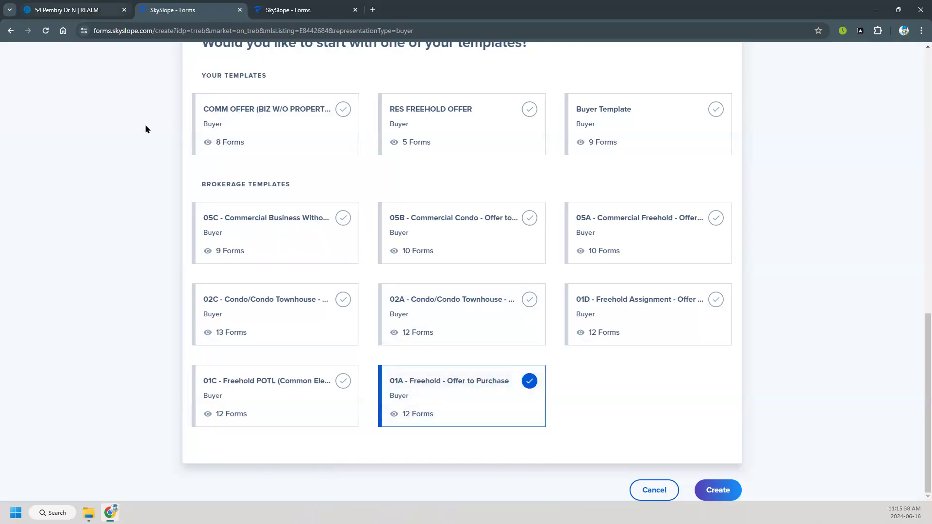
{"action": "scroll", "coordinate": [346, 208], "scroll_direction": "up", "scroll_amount": 10}
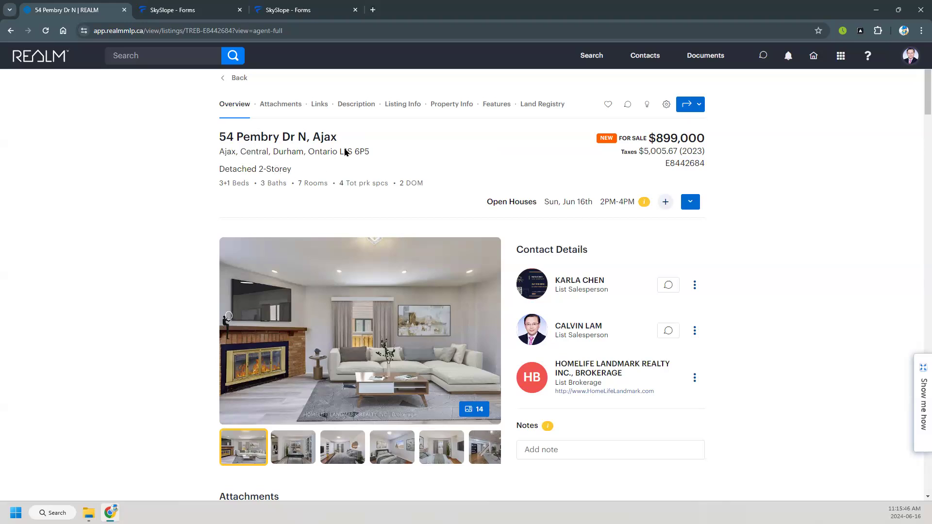
- Scroll the REALM listing to Property Information, then return to the SkySlope Forms template picker
{"action": "scroll", "coordinate": [430, 145], "scroll_direction": "down", "scroll_amount": 9}
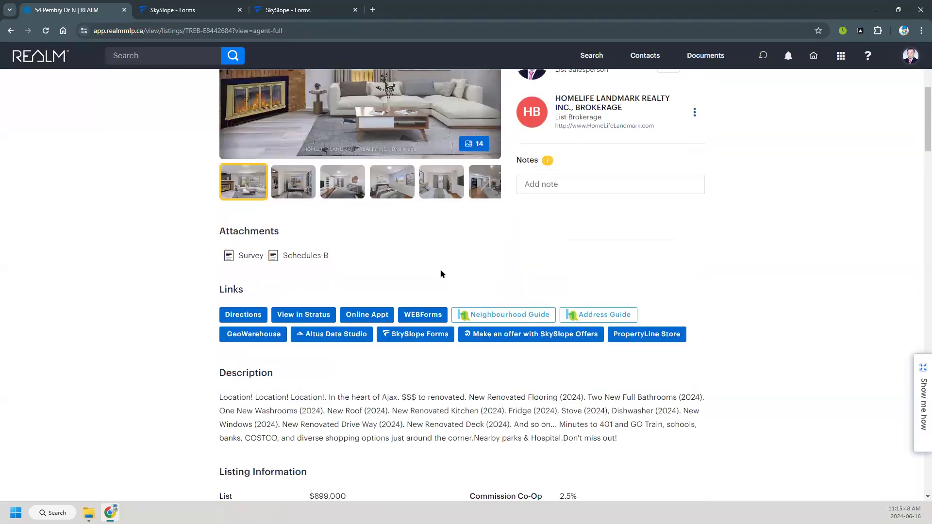
{"action": "scroll", "coordinate": [293, 267], "scroll_direction": "down", "scroll_amount": 2}
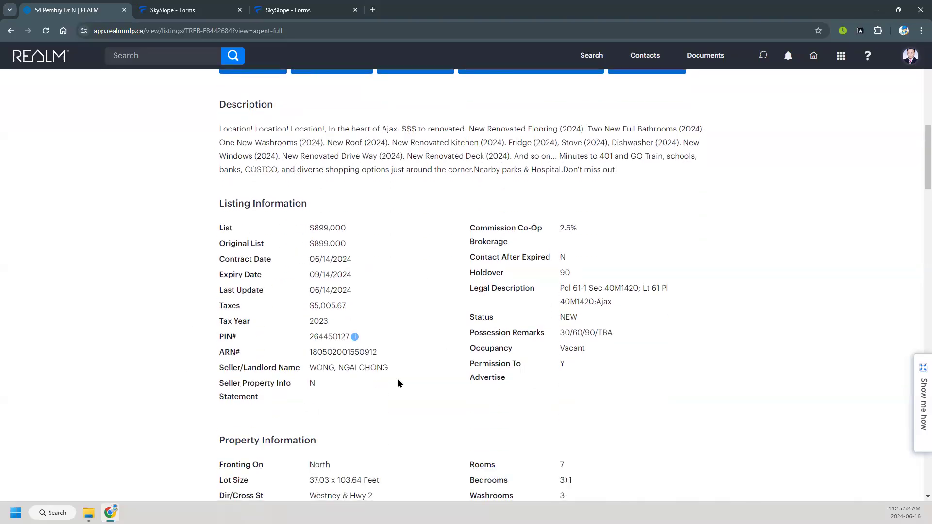
{"action": "scroll", "coordinate": [388, 386], "scroll_direction": "down", "scroll_amount": 7}
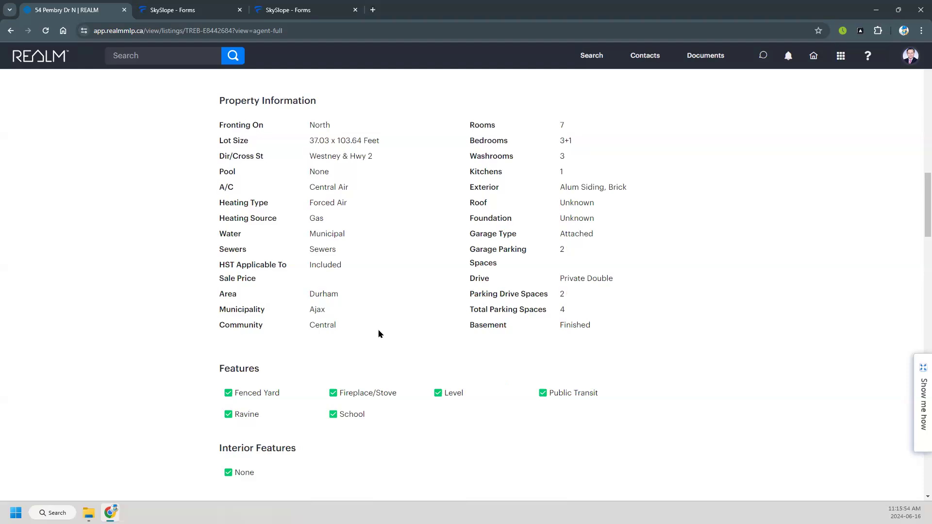
{"action": "left_click", "coordinate": [287, 12]}
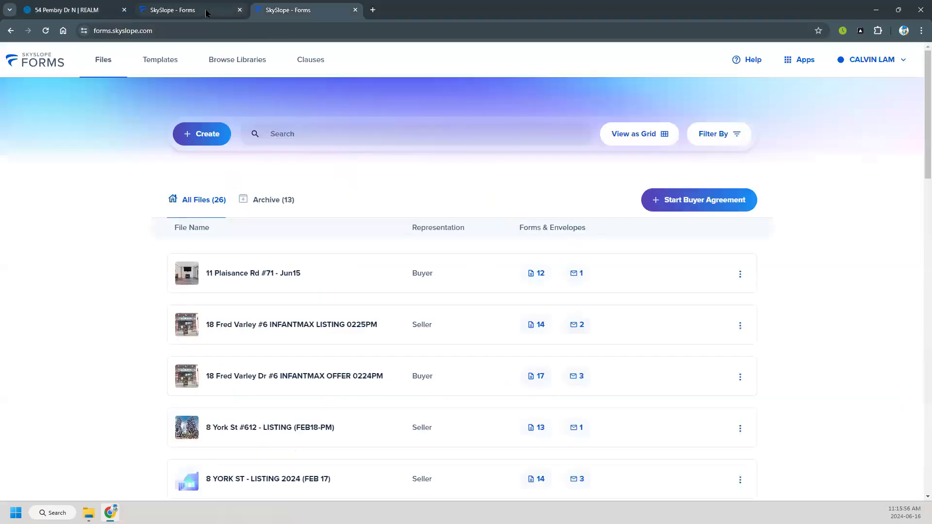
{"action": "left_click", "coordinate": [210, 12]}
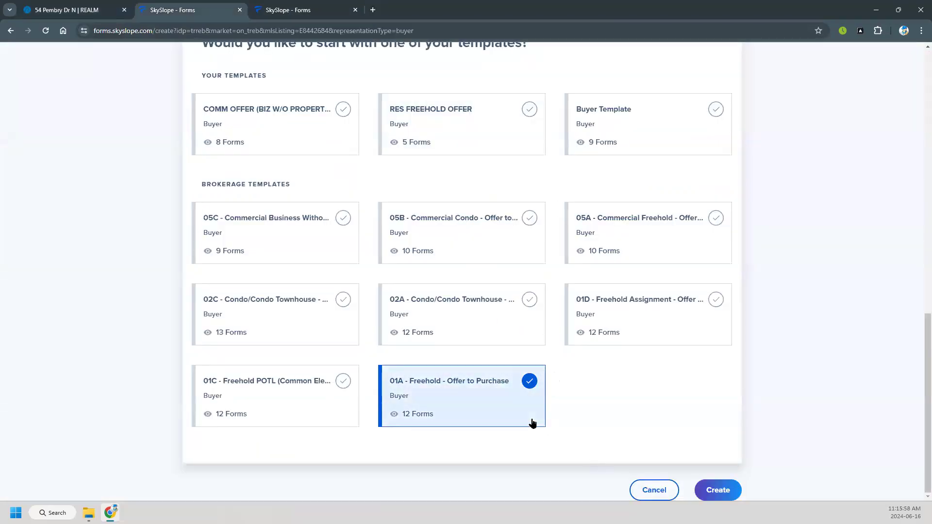
{"action": "left_click", "coordinate": [401, 414]}
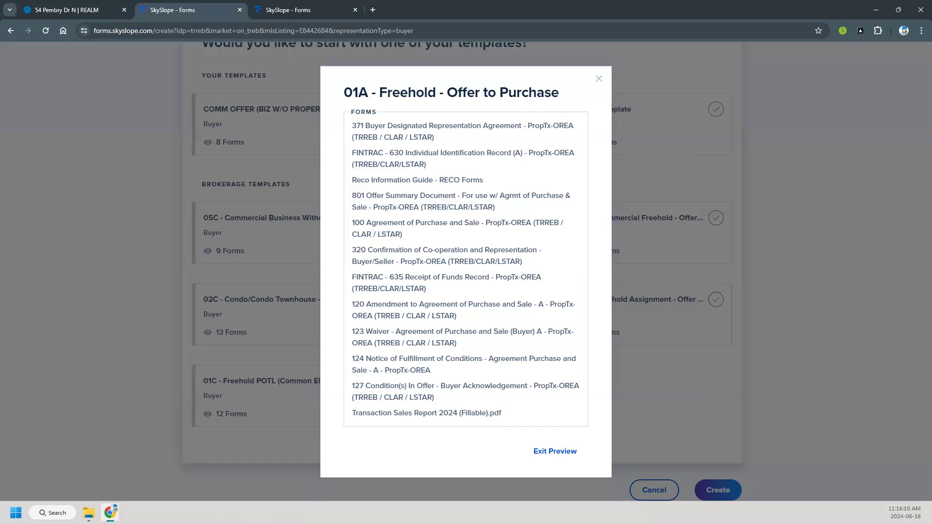
{"action": "left_click", "coordinate": [560, 460]}
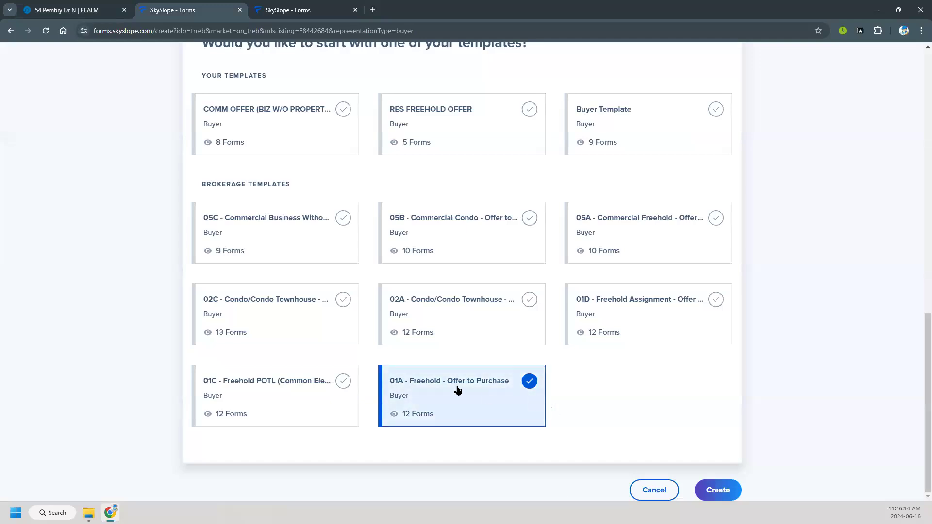
{"action": "left_click", "coordinate": [710, 492]}
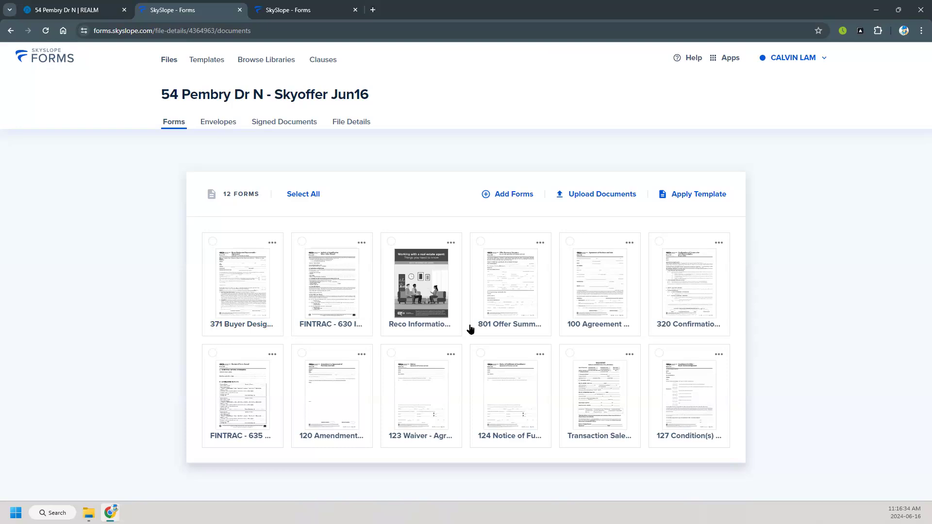
{"action": "left_click", "coordinate": [285, 10]}
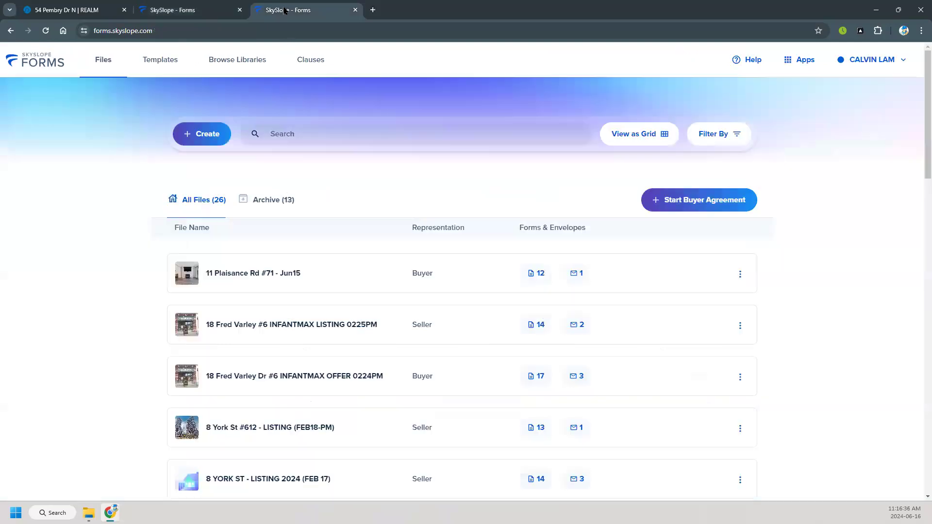
{"action": "left_click", "coordinate": [80, 10]}
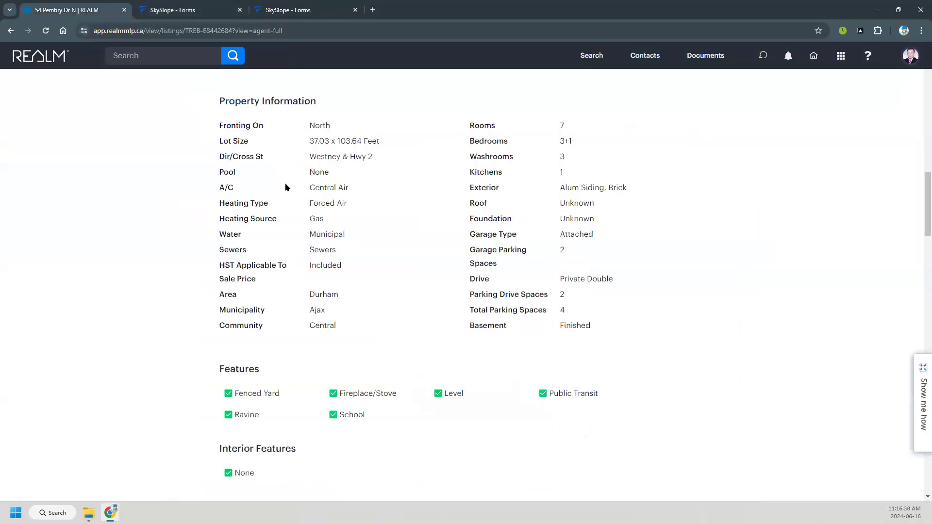
{"action": "scroll", "coordinate": [281, 196], "scroll_direction": "up", "scroll_amount": 5}
{"action": "scroll", "coordinate": [281, 196], "scroll_direction": "up", "scroll_amount": 5}
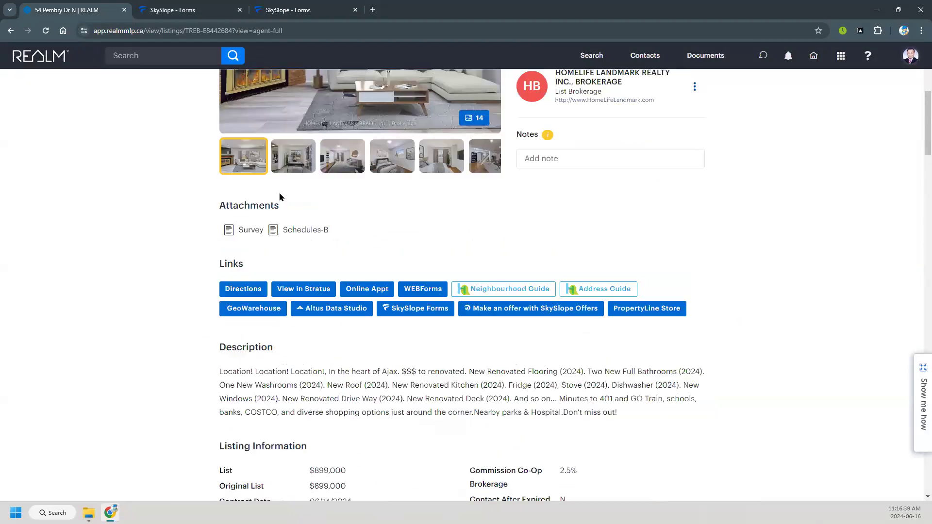
{"action": "left_click", "coordinate": [311, 232]}
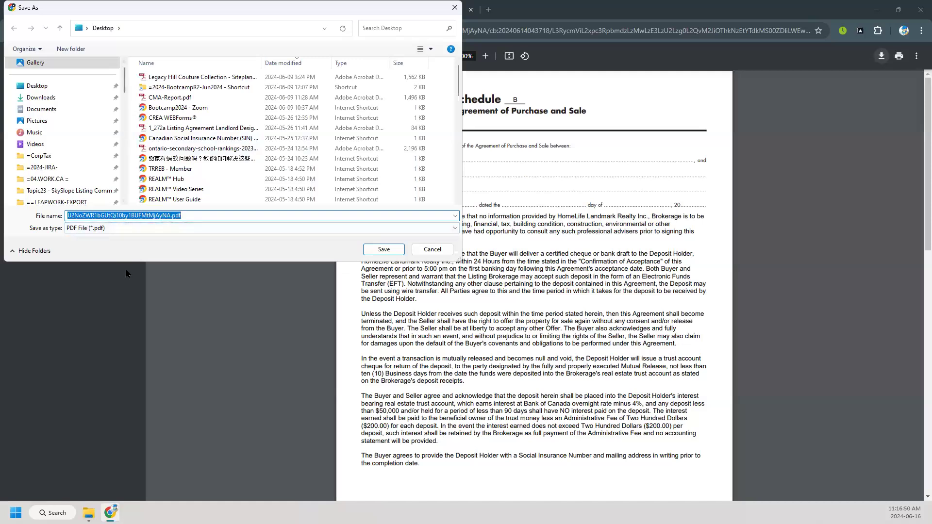
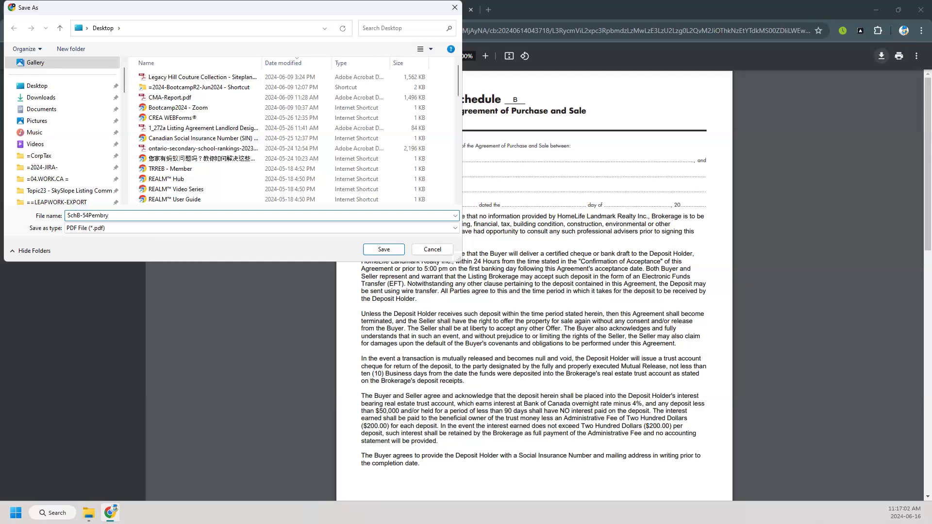
{"action": "key", "text": "Return"}
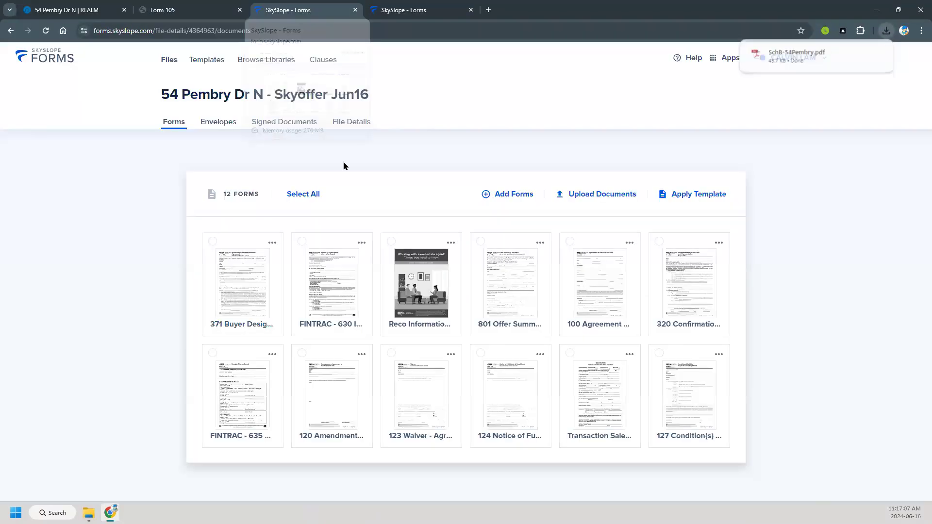
{"action": "left_click", "coordinate": [306, 10]}
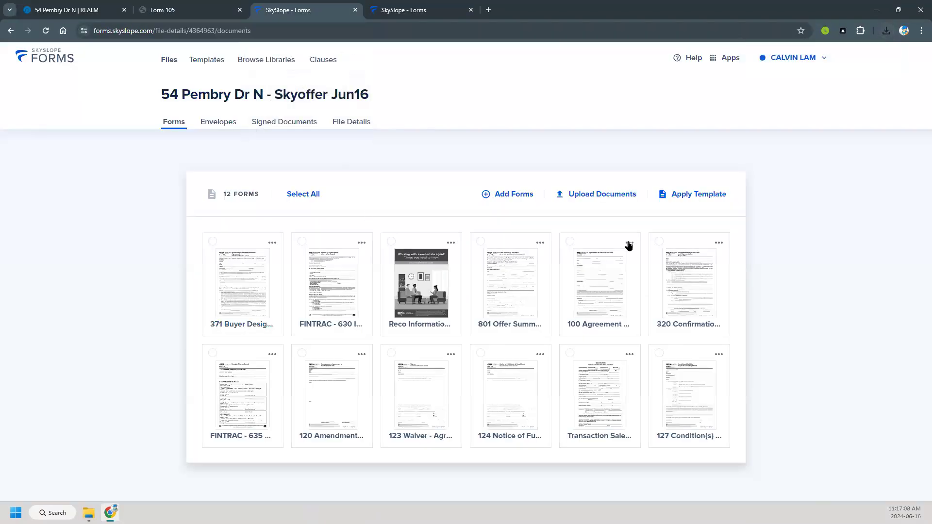
{"action": "left_click", "coordinate": [608, 199]}
{"action": "left_click", "coordinate": [474, 378]}
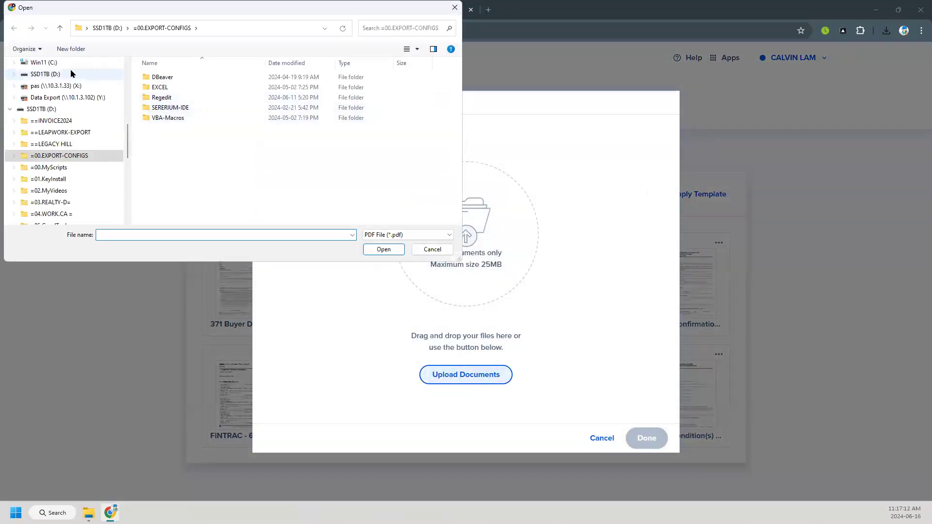
{"action": "scroll", "coordinate": [57, 117], "scroll_direction": "up", "scroll_amount": 2}
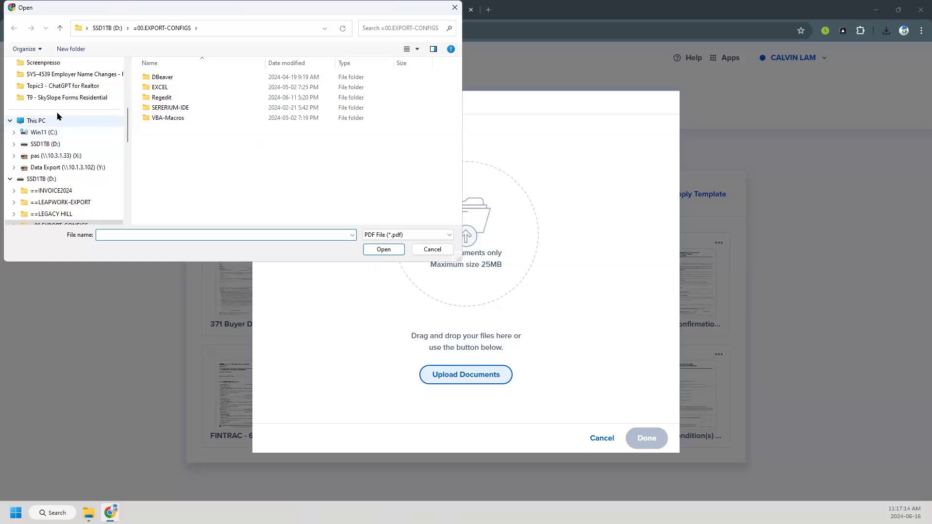
{"action": "scroll", "coordinate": [58, 117], "scroll_direction": "up", "scroll_amount": 5}
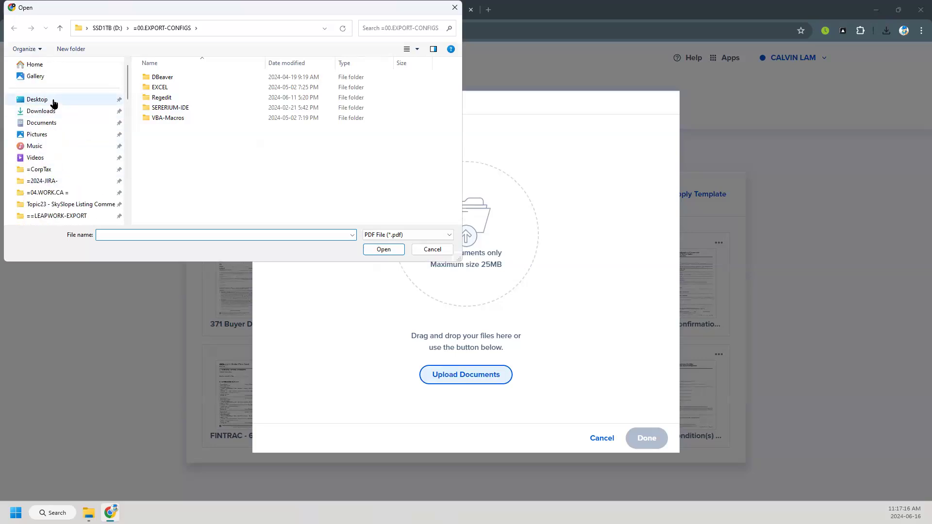
{"action": "left_click", "coordinate": [53, 102]}
{"action": "double_click", "coordinate": [196, 78]}
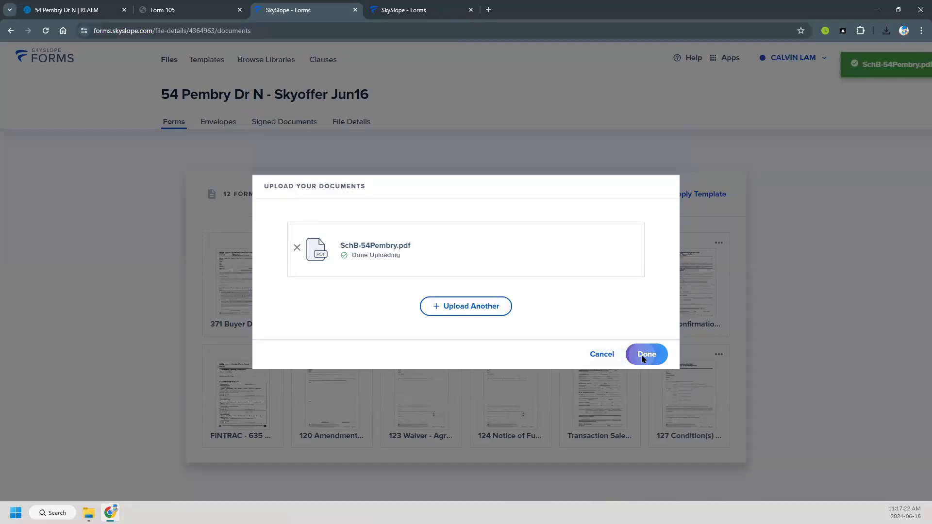
{"action": "left_click", "coordinate": [642, 358]}
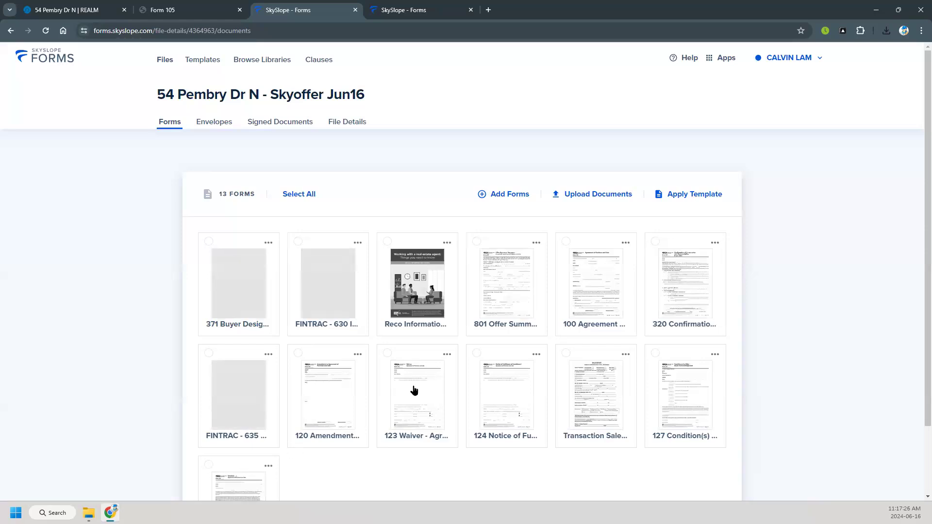
{"action": "scroll", "coordinate": [414, 391], "scroll_direction": "down", "scroll_amount": 2}
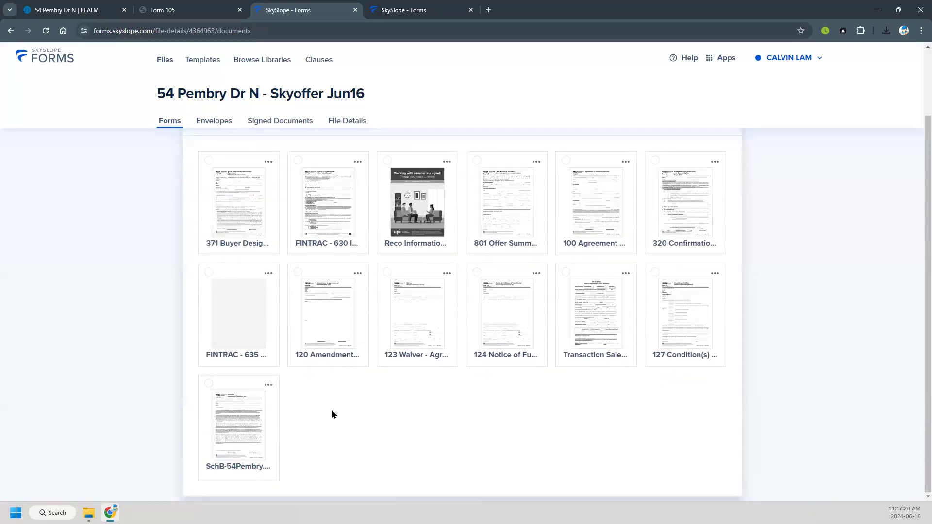
{"action": "scroll", "coordinate": [337, 398], "scroll_direction": "up", "scroll_amount": 1}
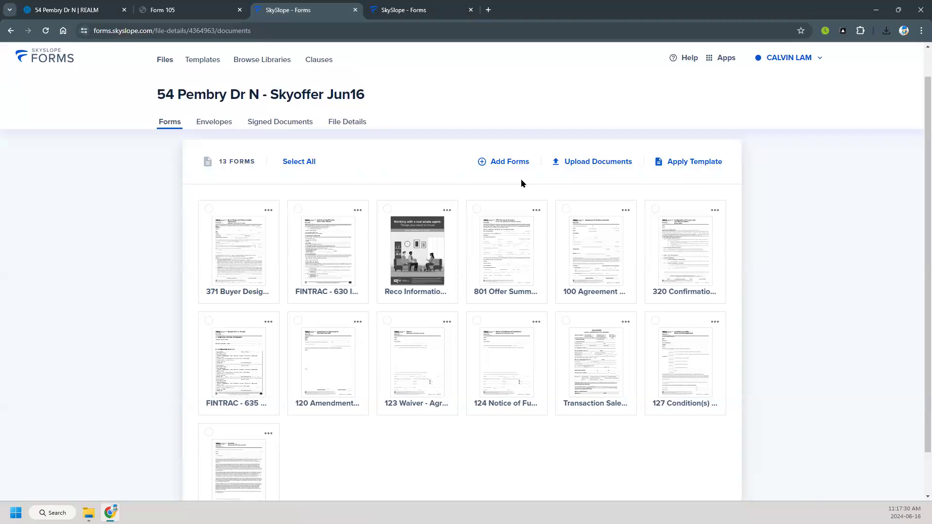
- Search the forms library for 160 and add the Registrants Disclosure of Interest form
{"action": "left_click", "coordinate": [509, 163]}
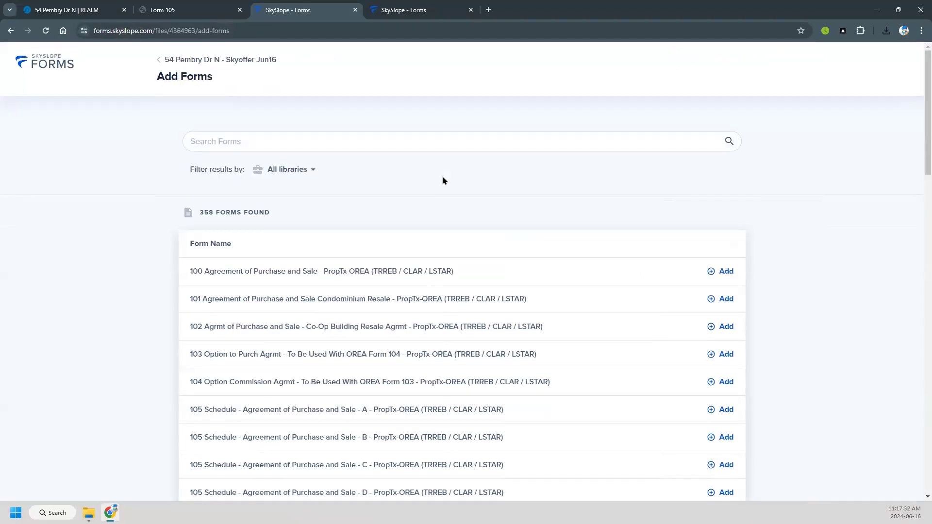
{"action": "left_click", "coordinate": [301, 139]}
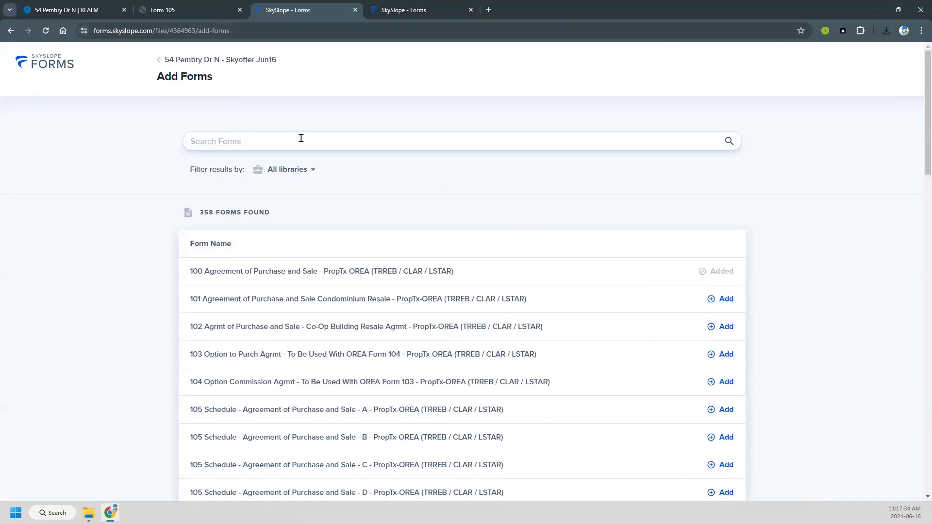
{"action": "type", "text": "160"}
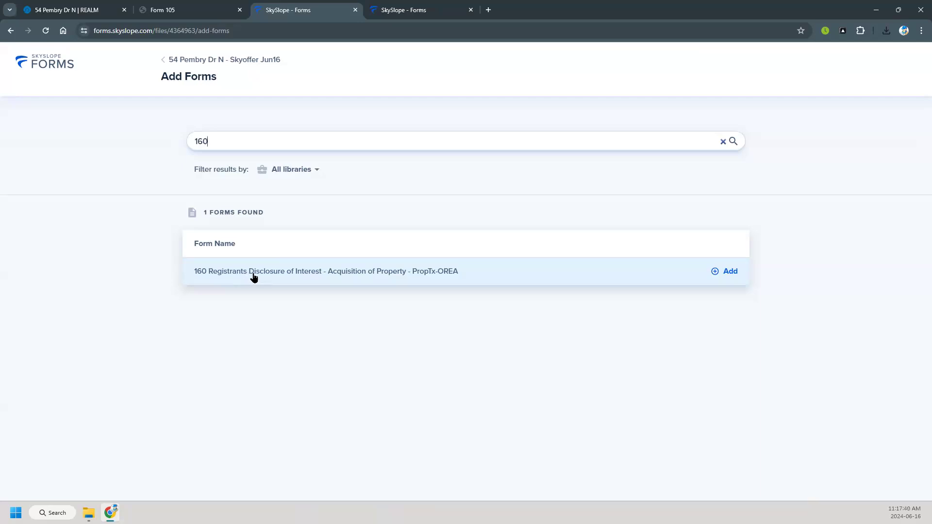
{"action": "left_click", "coordinate": [729, 273]}
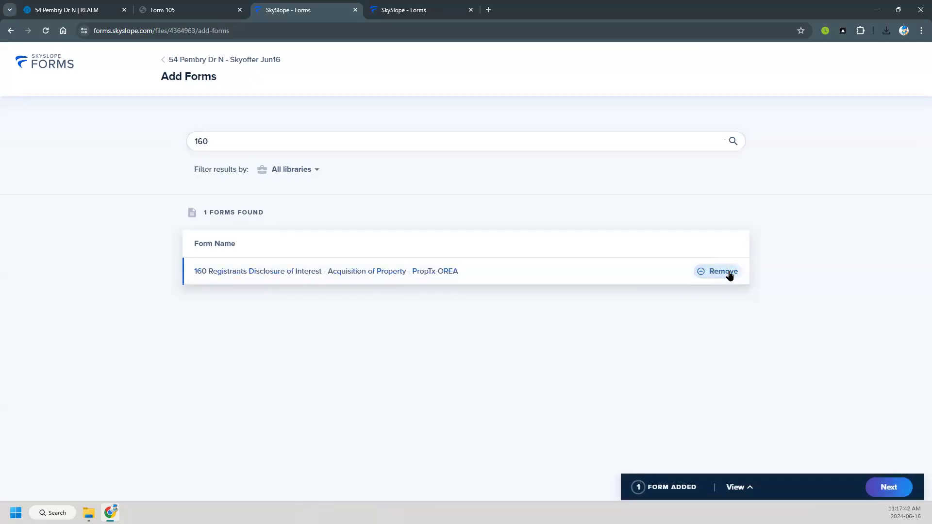
{"action": "left_click", "coordinate": [899, 492]}
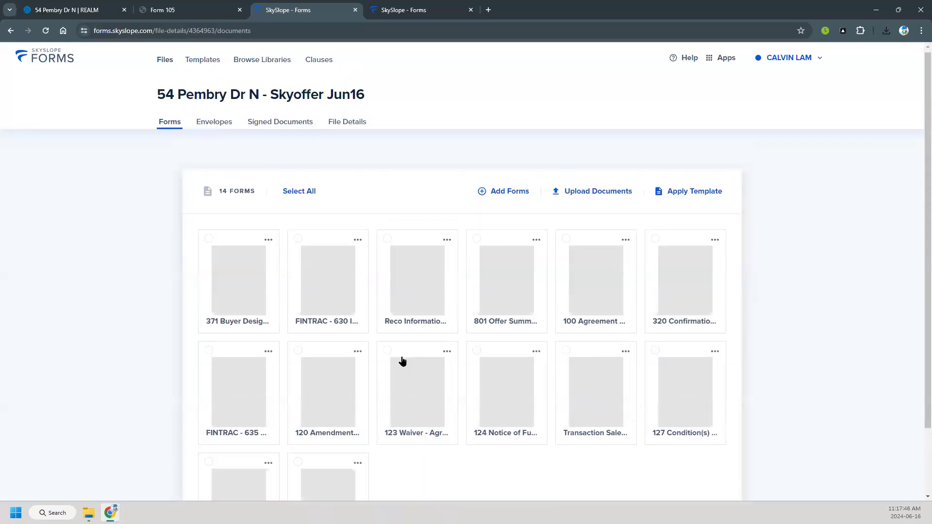
{"action": "scroll", "coordinate": [389, 379], "scroll_direction": "down", "scroll_amount": 1}
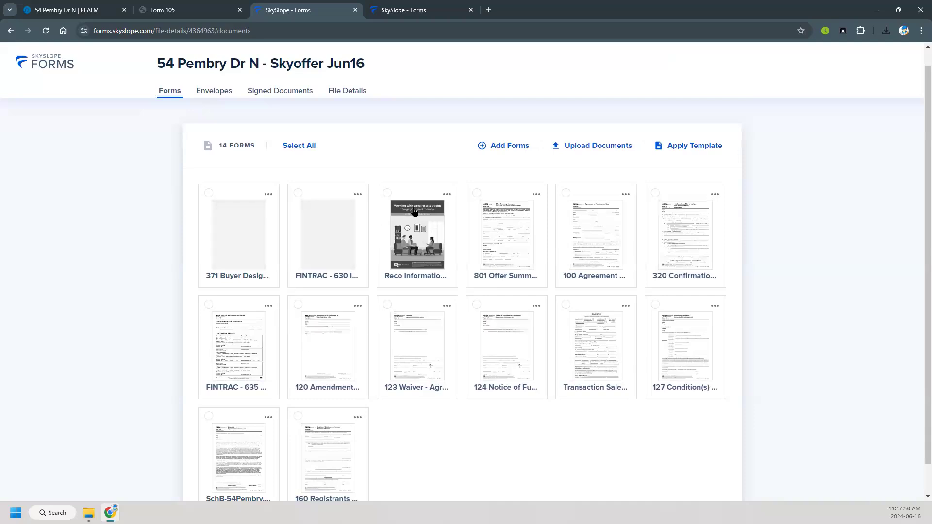
{"action": "left_click", "coordinate": [388, 193]}
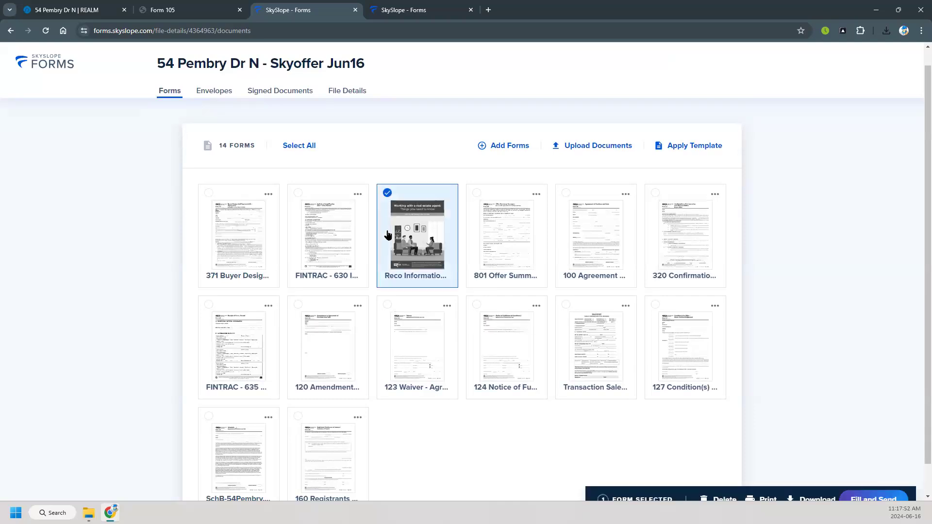
{"action": "left_click", "coordinate": [208, 194]}
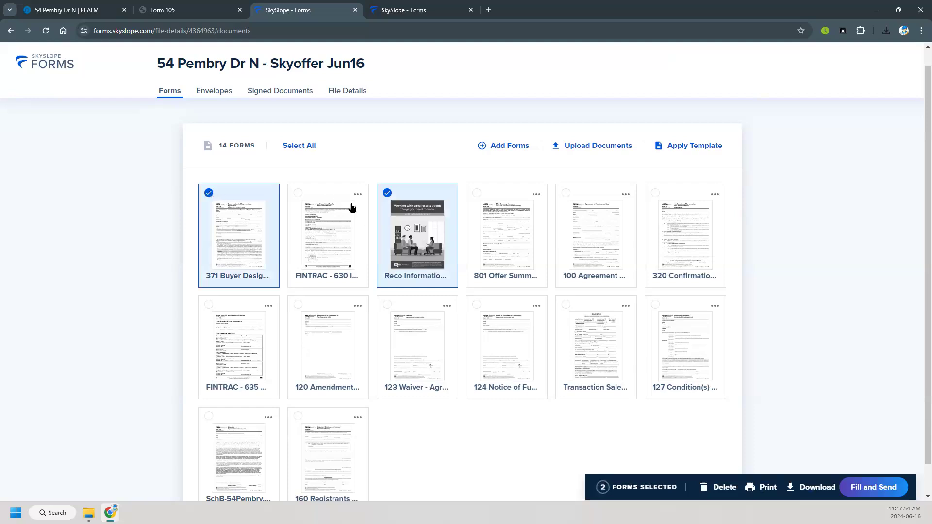
{"action": "left_click", "coordinate": [478, 195]}
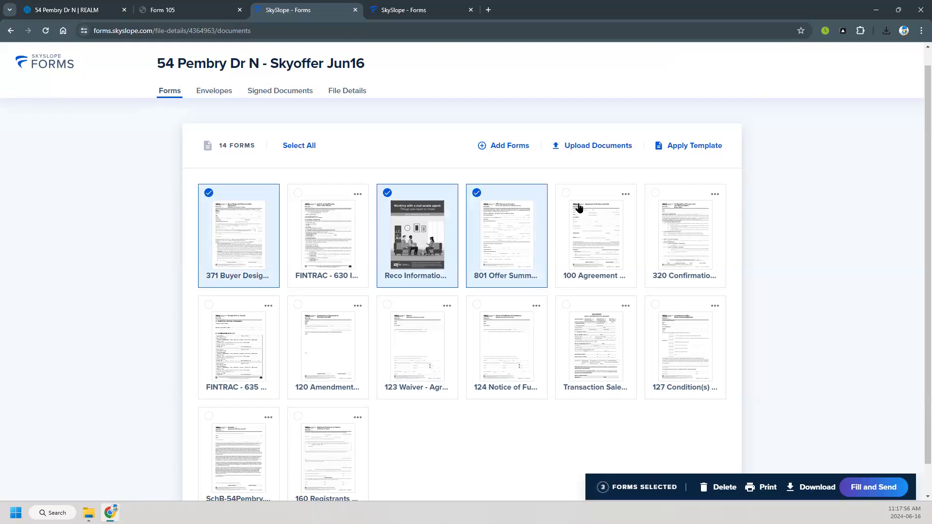
{"action": "left_click", "coordinate": [566, 194]}
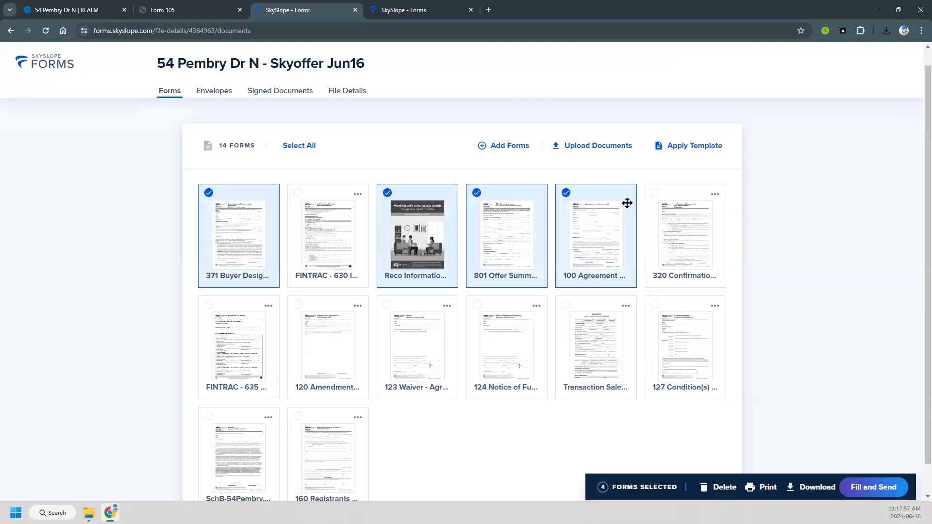
{"action": "left_click", "coordinate": [655, 197]}
{"action": "left_click", "coordinate": [210, 417]}
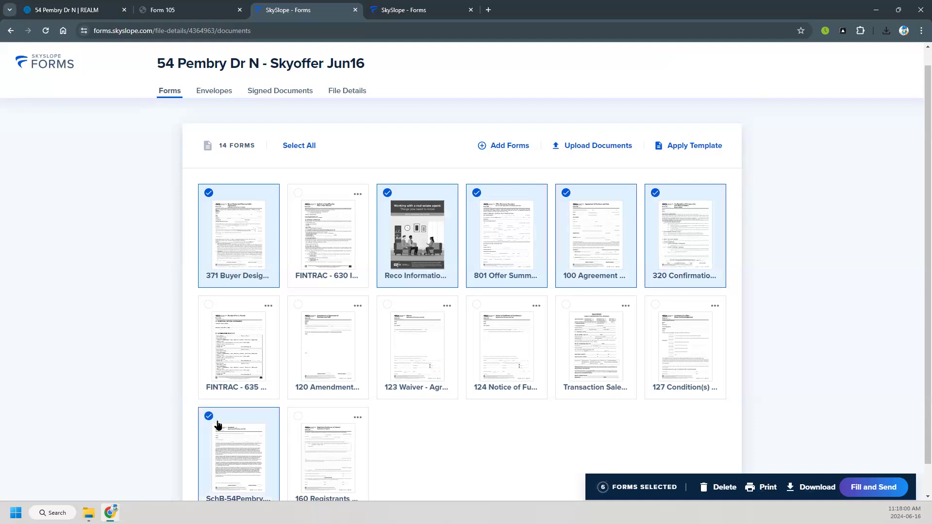
{"action": "left_click", "coordinate": [298, 417]}
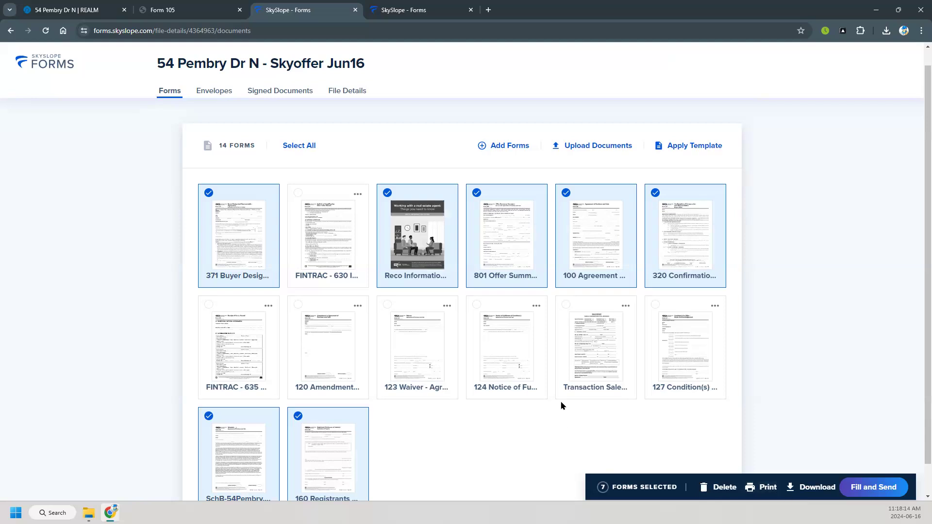
{"action": "left_click", "coordinate": [873, 488]}
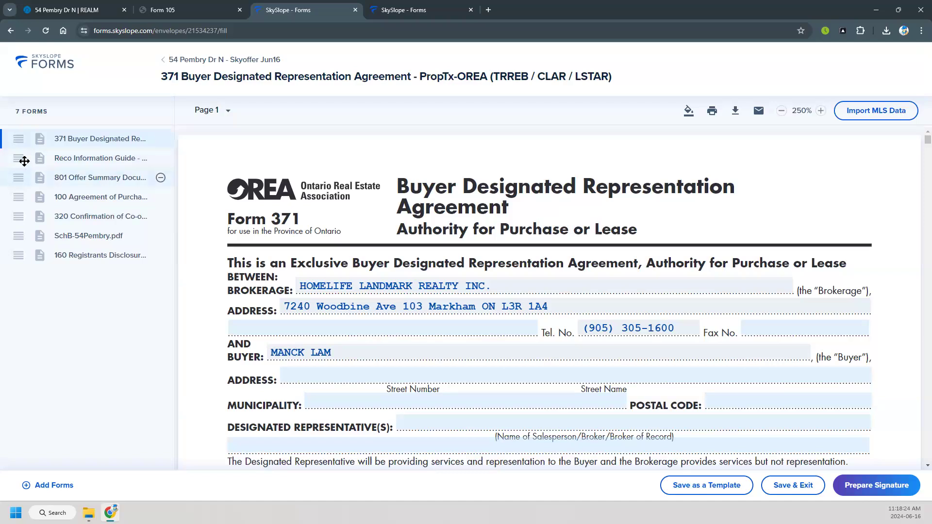
- Drag the Reco guide row to the top and the 160 Registrants row into third place
{"action": "mouse_move", "coordinate": [20, 157]}
{"action": "left_mouse_down"}
{"action": "mouse_move", "coordinate": [24, 141]}
{"action": "mouse_move", "coordinate": [23, 158]}
{"action": "left_mouse_up"}
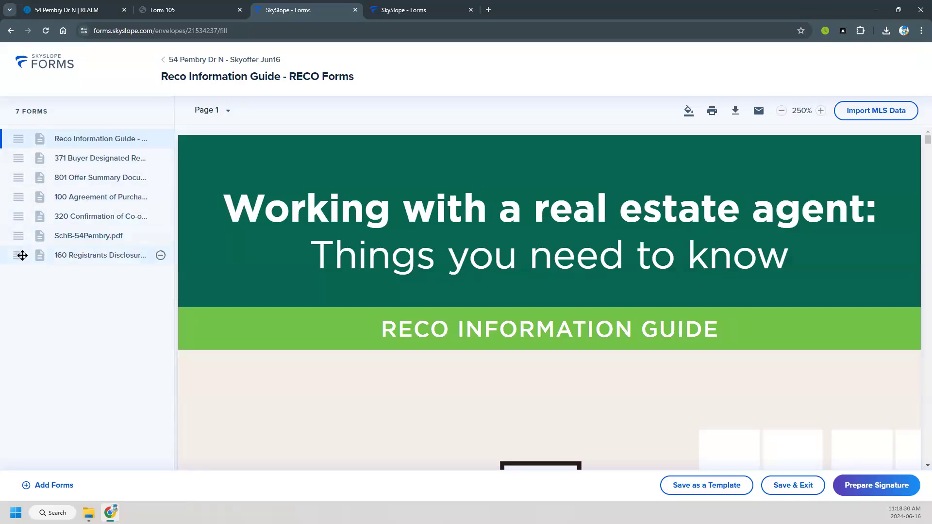
{"action": "left_click_drag", "start_coordinate": [22, 255], "coordinate": [20, 175]}
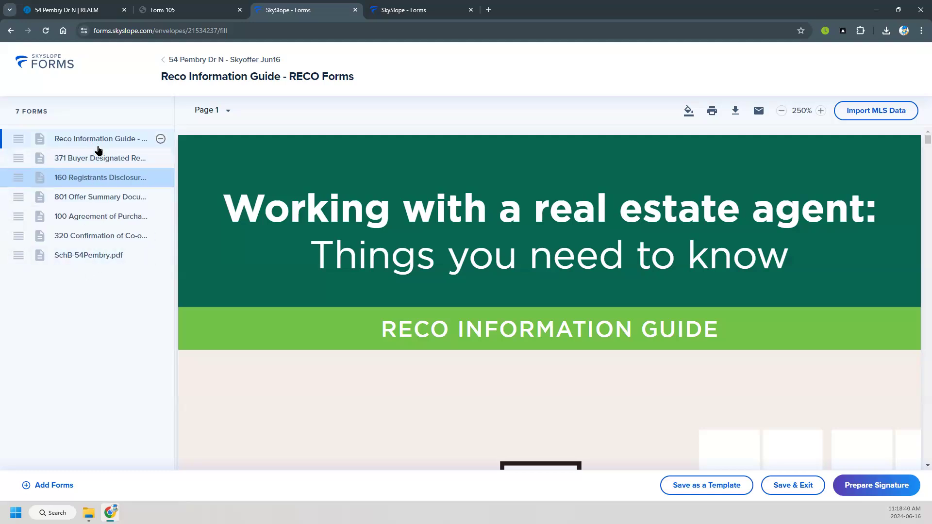
- On page 13 at 200% zoom, enter the agent's name and brokerage HOMELIFE LANDMARK REALTY INC
{"action": "scroll", "coordinate": [656, 402], "scroll_direction": "down", "scroll_amount": 15}
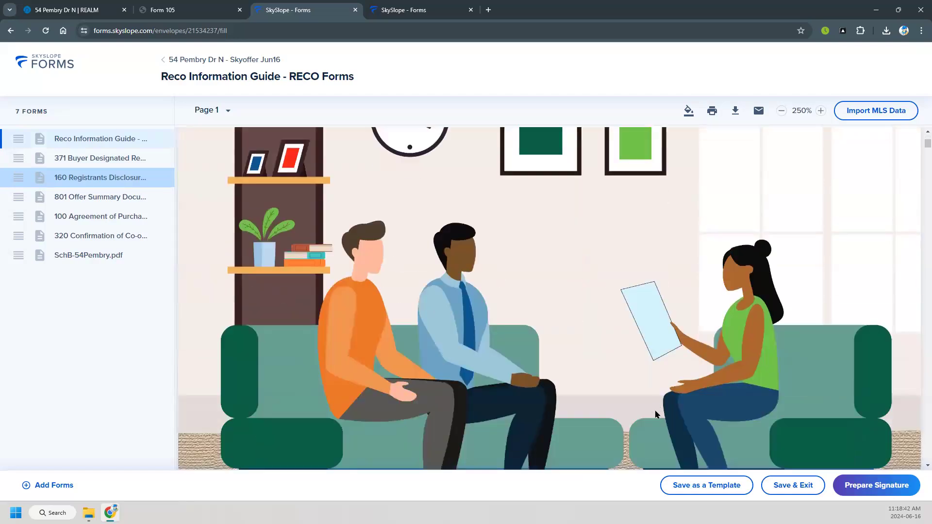
{"action": "scroll", "coordinate": [646, 396], "scroll_direction": "down", "scroll_amount": 15}
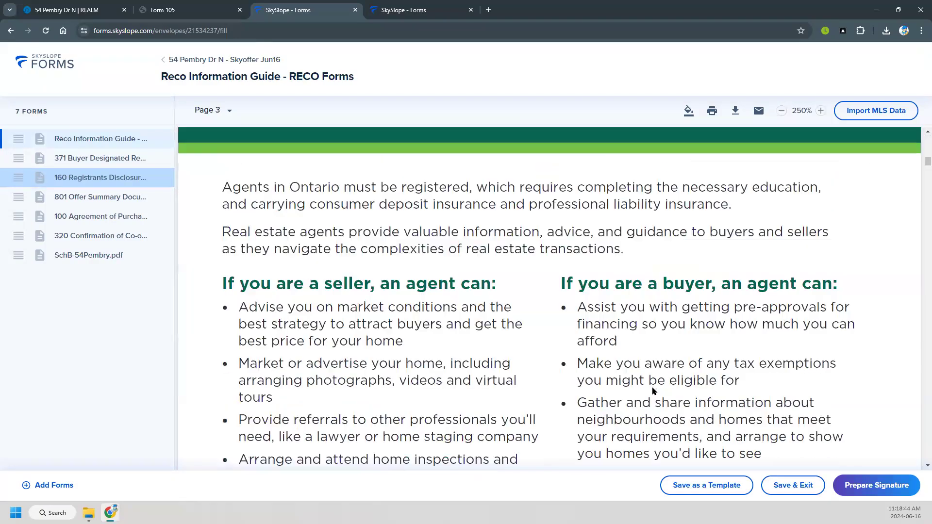
{"action": "scroll", "coordinate": [653, 391], "scroll_direction": "down", "scroll_amount": 15}
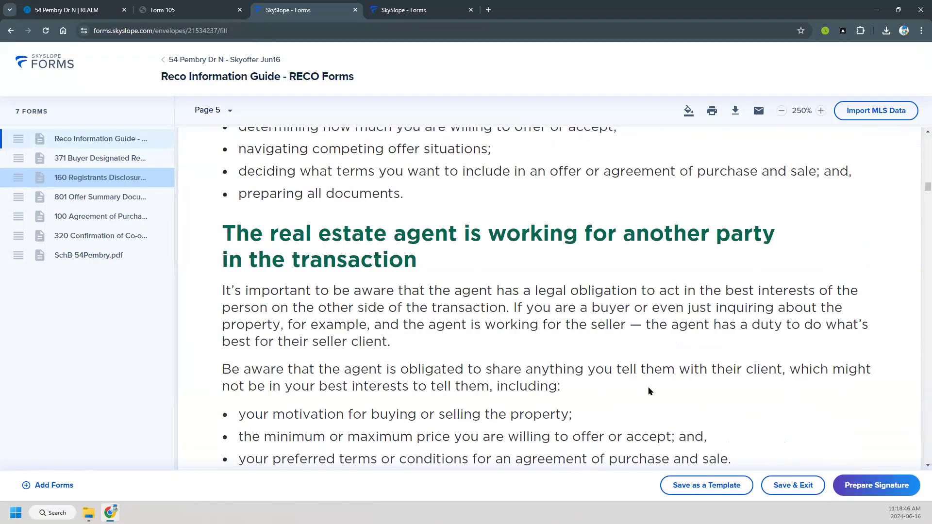
{"action": "scroll", "coordinate": [647, 391], "scroll_direction": "down", "scroll_amount": 15}
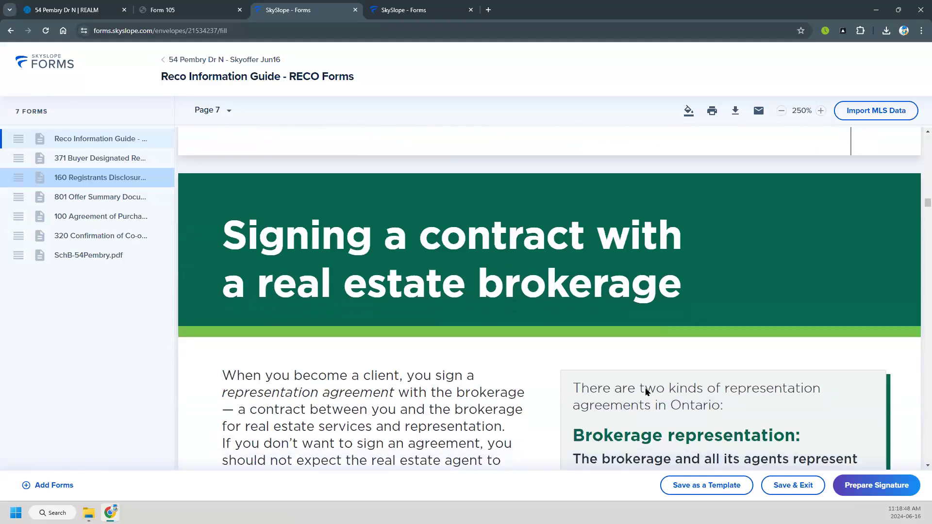
{"action": "scroll", "coordinate": [646, 391], "scroll_direction": "down", "scroll_amount": 5}
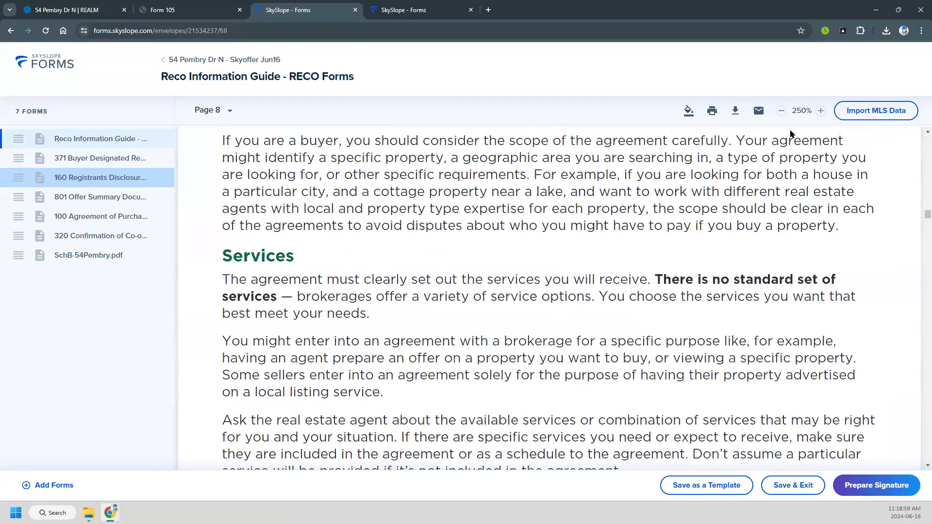
{"action": "left_click", "coordinate": [782, 111]}
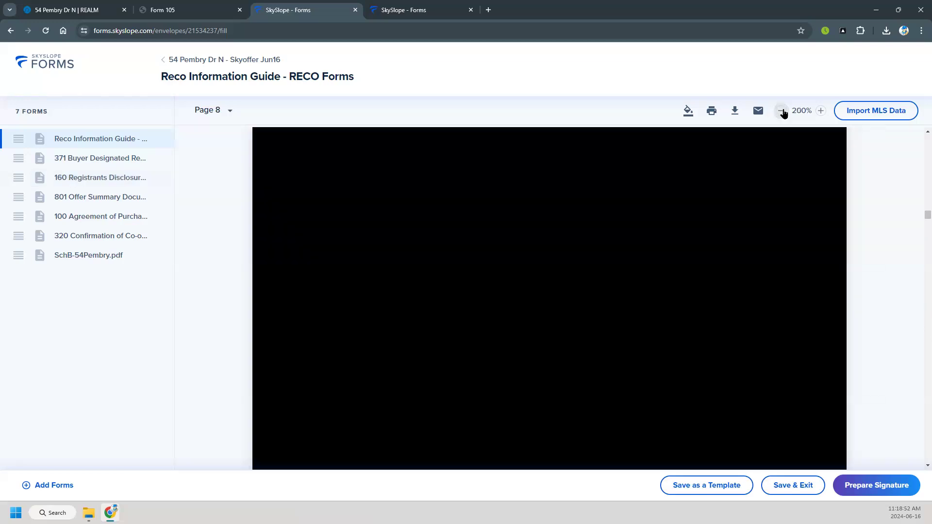
{"action": "scroll", "coordinate": [622, 305], "scroll_direction": "down", "scroll_amount": 20}
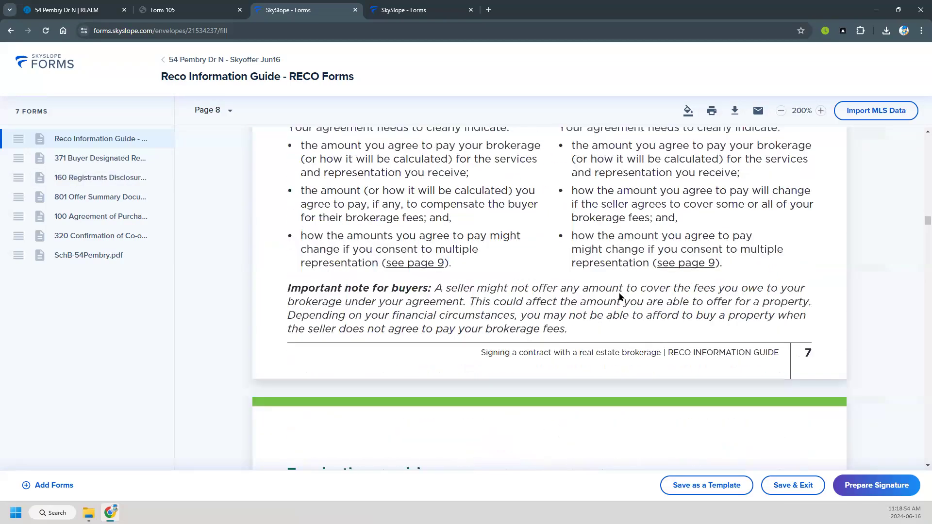
{"action": "scroll", "coordinate": [609, 303], "scroll_direction": "down", "scroll_amount": 20}
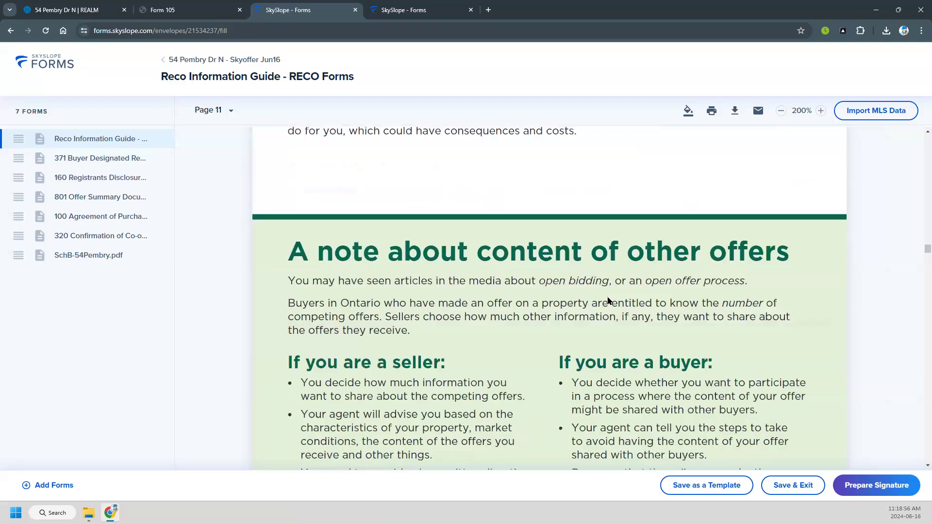
{"action": "scroll", "coordinate": [600, 303], "scroll_direction": "down", "scroll_amount": 10}
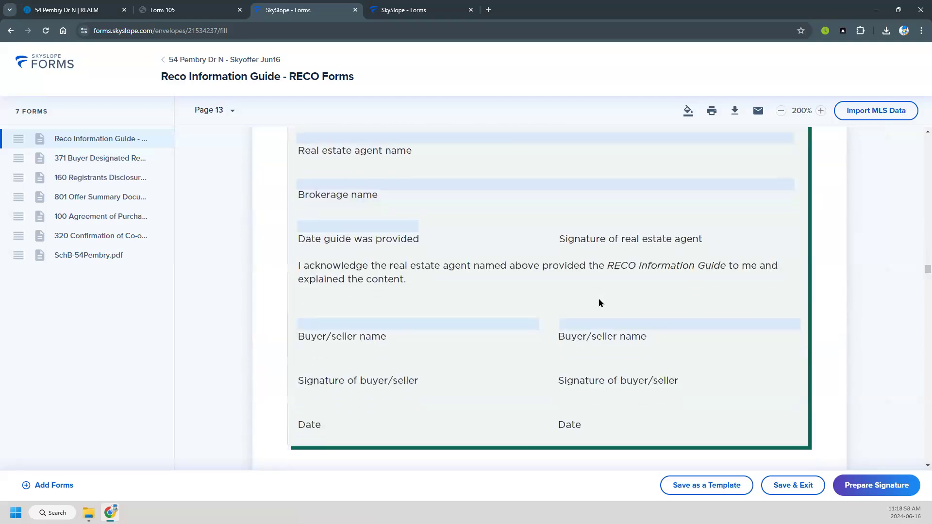
{"action": "scroll", "coordinate": [599, 303], "scroll_direction": "up", "scroll_amount": 2}
{"action": "scroll", "coordinate": [598, 303], "scroll_direction": "up", "scroll_amount": 1}
{"action": "left_click", "coordinate": [334, 253]}
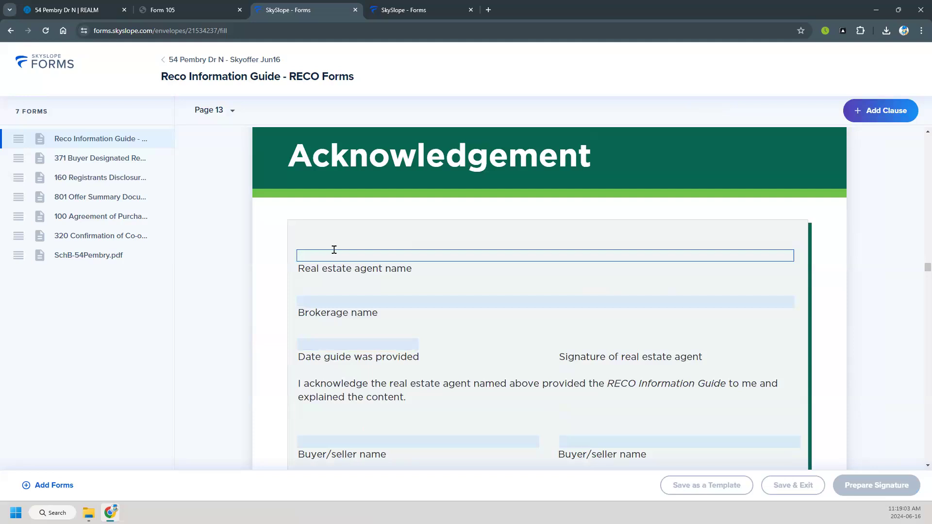
{"action": "type", "text": "CALVIN LAM"}
{"action": "key", "text": "Tab"}
{"action": "type", "text": "HOMELIFE "}
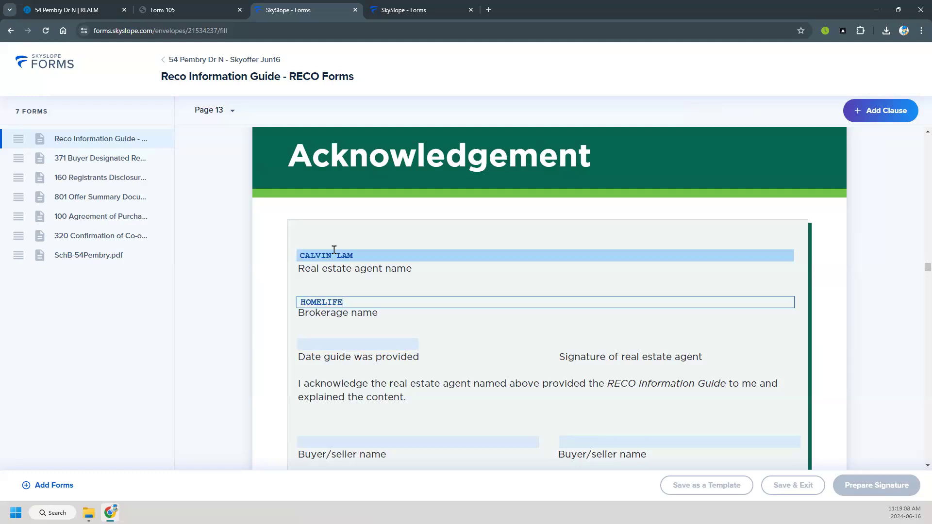
{"action": "type", "text": "LANDMARK REALTY INC."}
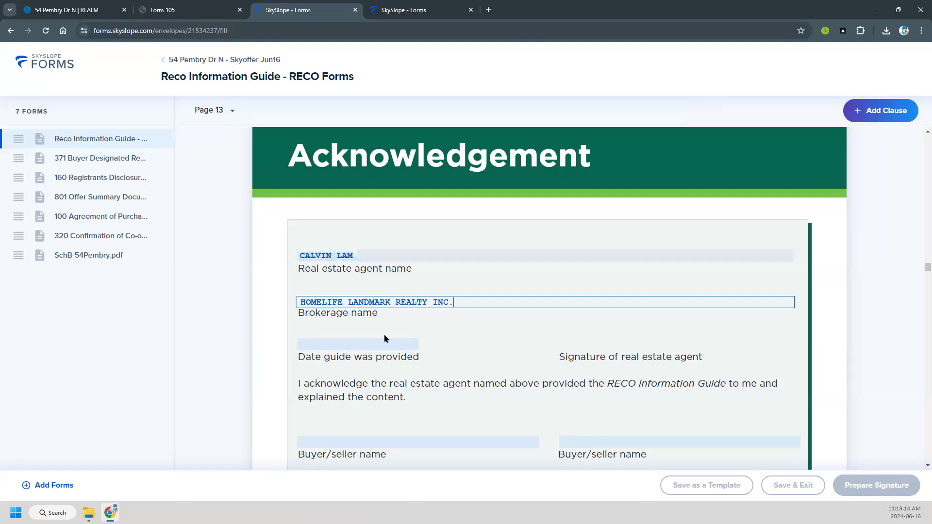
- Date the acknowledgement 06/16/2024 and enter the buyer's name
{"action": "left_click", "coordinate": [350, 343]}
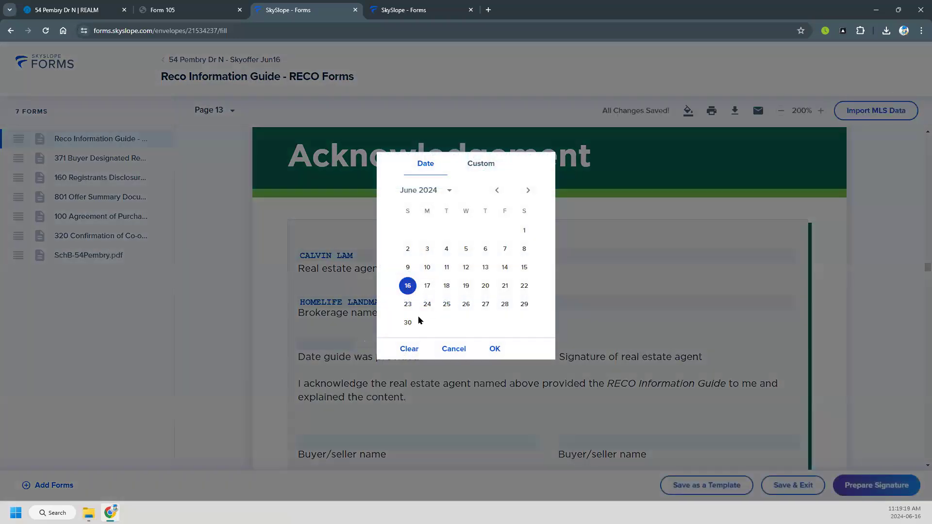
{"action": "left_click", "coordinate": [499, 350]}
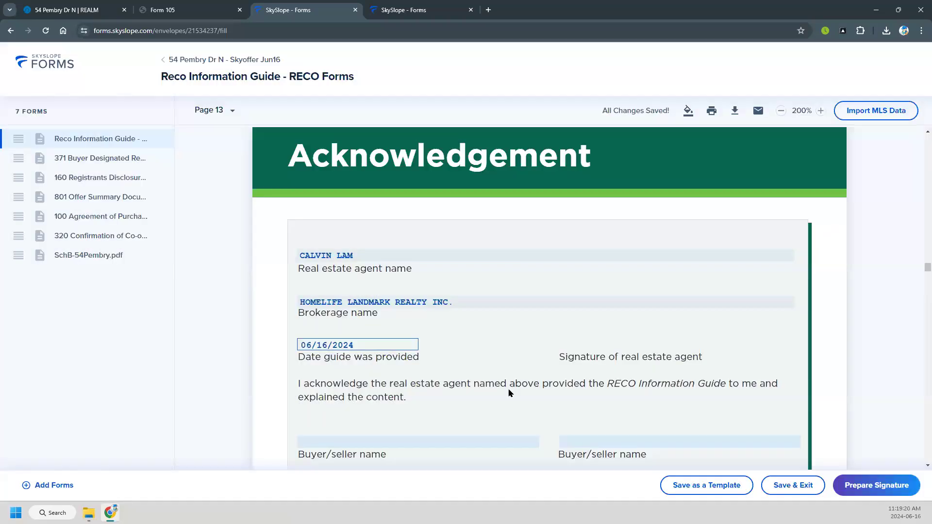
{"action": "scroll", "coordinate": [477, 371], "scroll_direction": "down", "scroll_amount": 1}
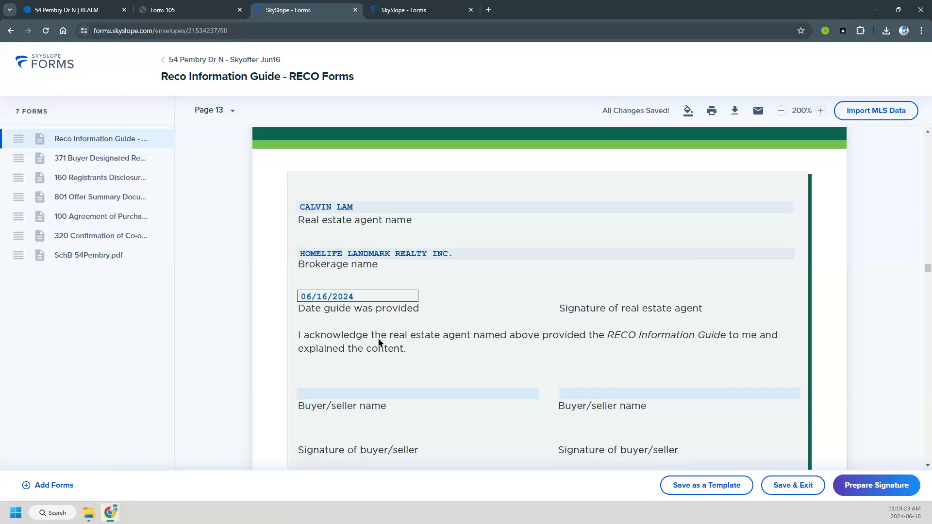
{"action": "scroll", "coordinate": [422, 374], "scroll_direction": "down", "scroll_amount": 1}
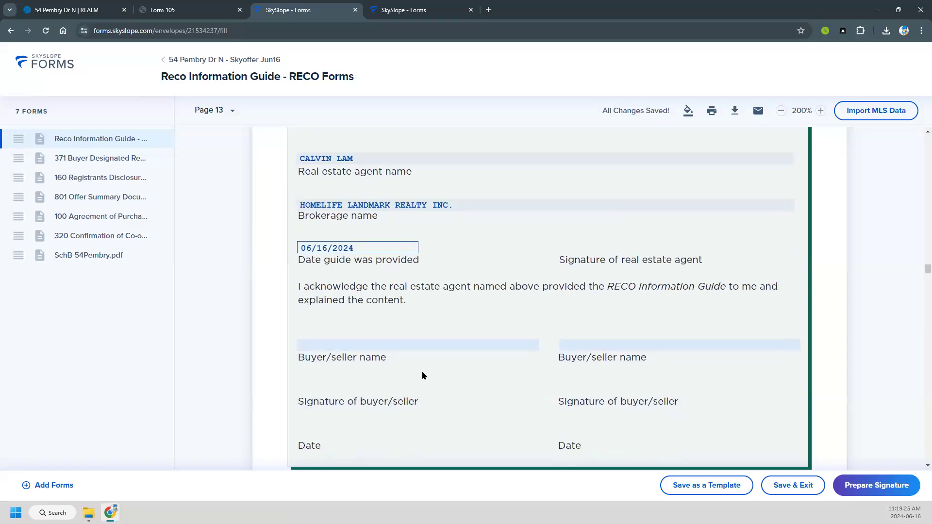
{"action": "left_click", "coordinate": [381, 344]}
{"action": "type", "text": "MAN"}
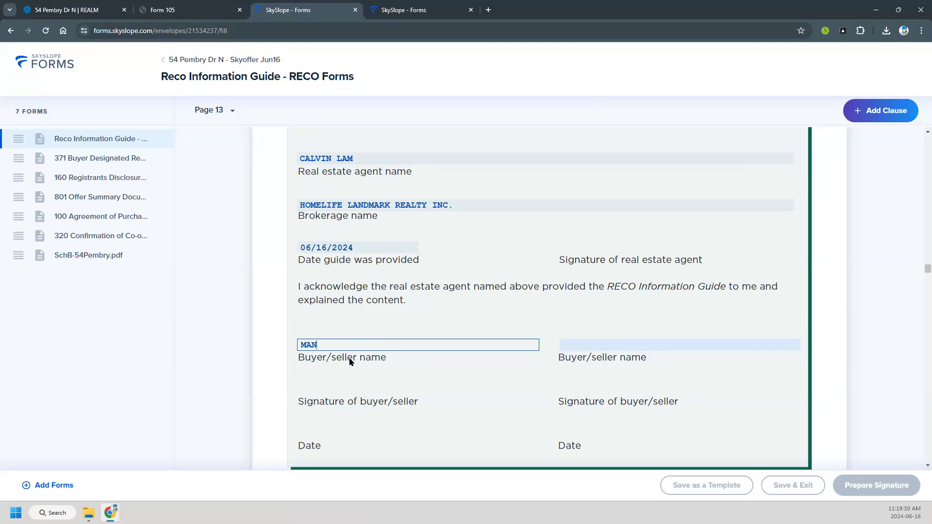
{"action": "left_click", "coordinate": [464, 385]}
{"action": "scroll", "coordinate": [467, 352], "scroll_direction": "up", "scroll_amount": 4}
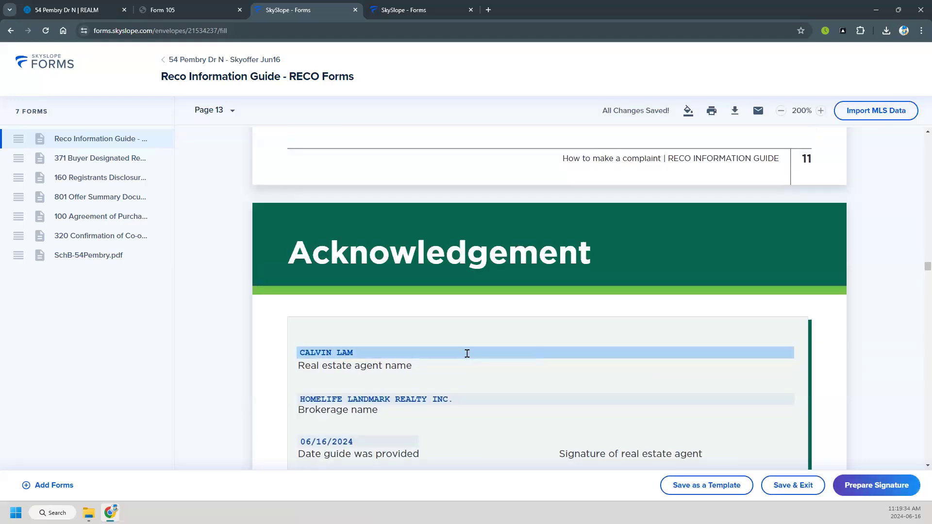
{"action": "scroll", "coordinate": [469, 357], "scroll_direction": "down", "scroll_amount": 4}
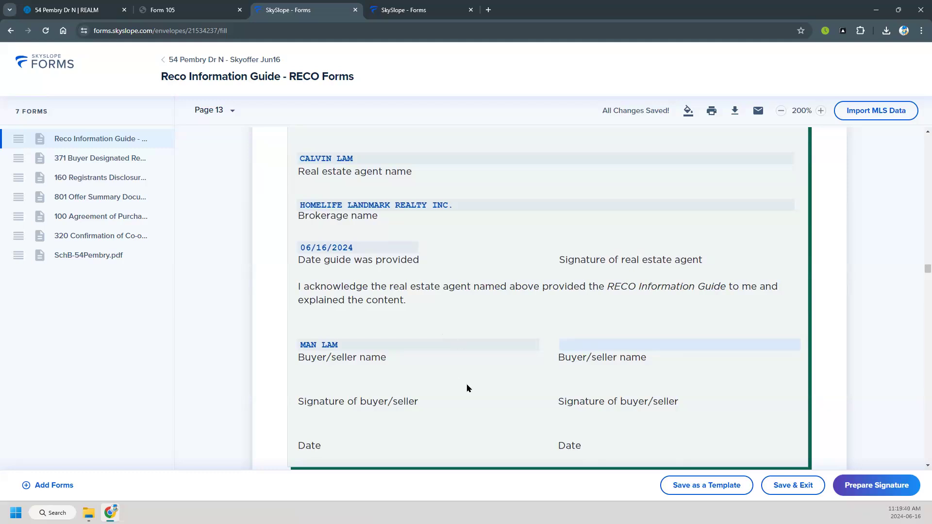
{"action": "scroll", "coordinate": [467, 388], "scroll_direction": "down", "scroll_amount": 6}
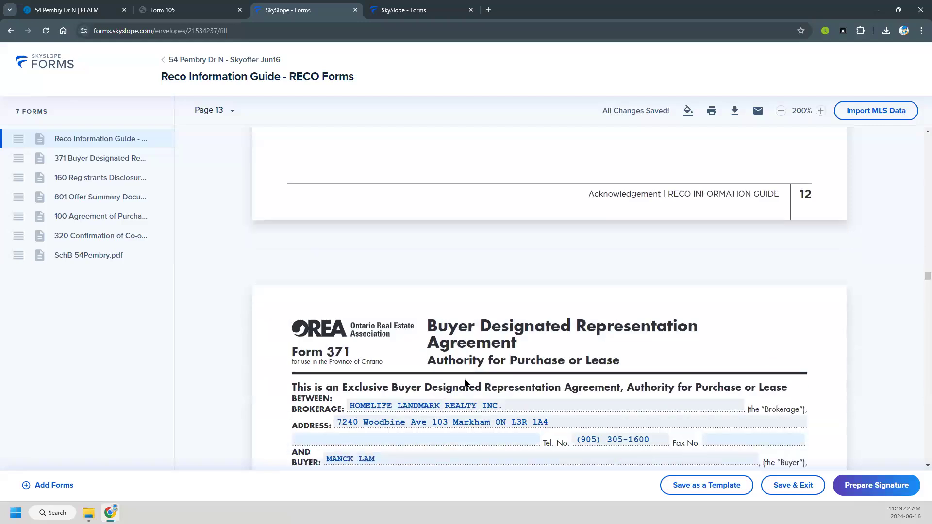
{"action": "scroll", "coordinate": [465, 384], "scroll_direction": "down", "scroll_amount": 3}
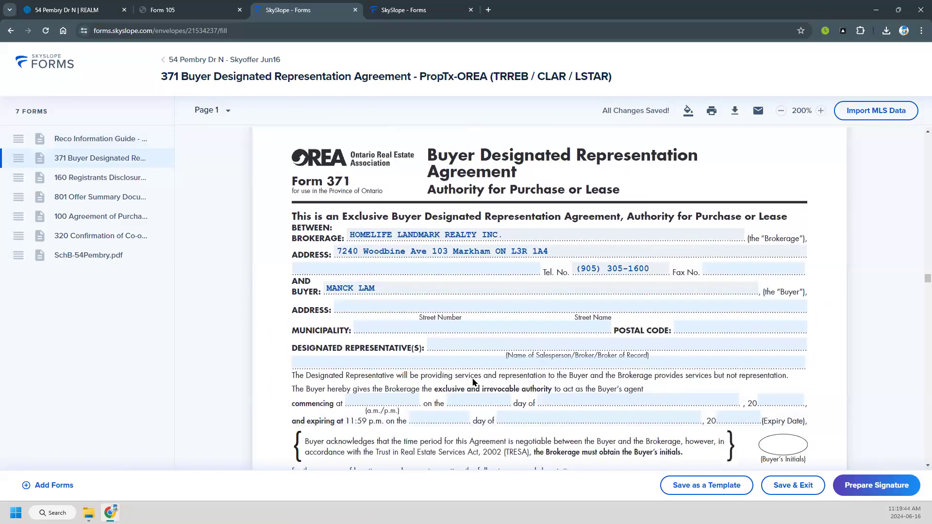
- Trim the buyer contact's first name, accept the suggested Toronto address, and save the contact
{"action": "left_click", "coordinate": [364, 289]}
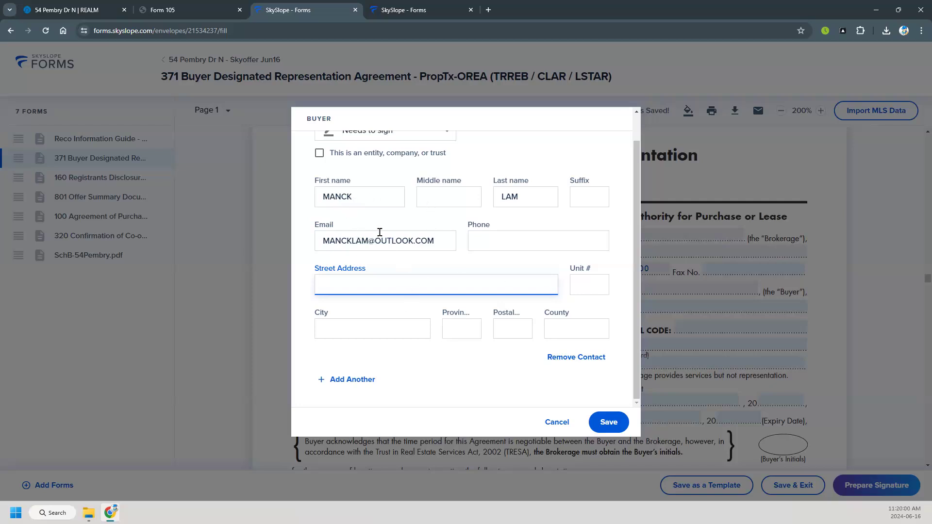
{"action": "left_click", "coordinate": [359, 196]}
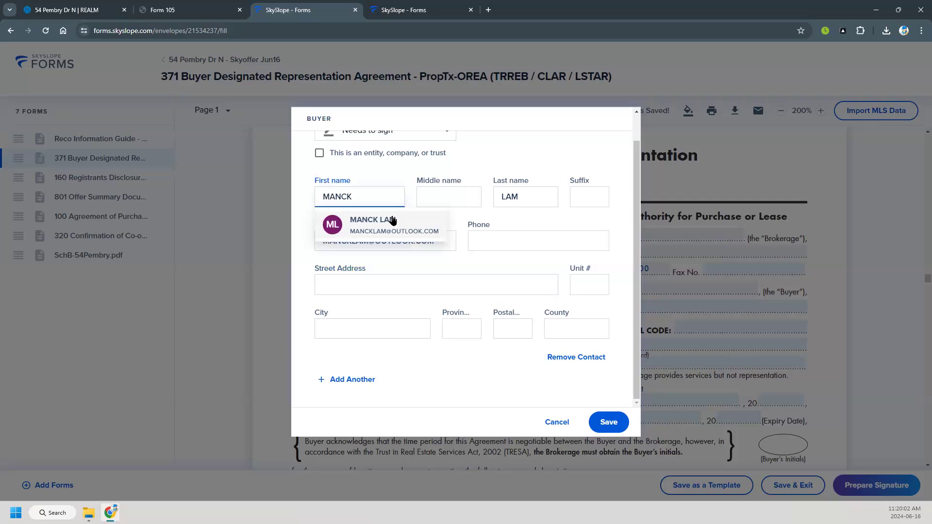
{"action": "key", "text": "BackSpace"}
{"action": "key", "text": "BackSpace"}
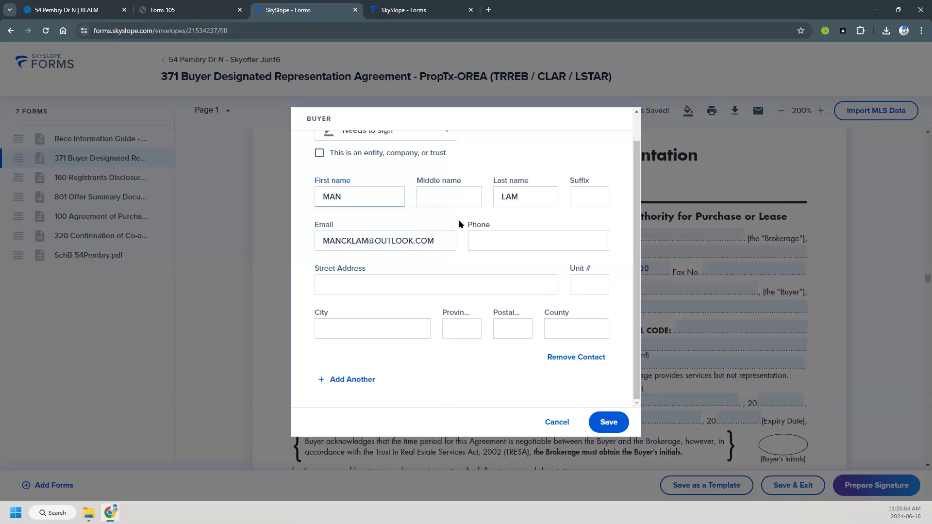
{"action": "left_click", "coordinate": [374, 287]}
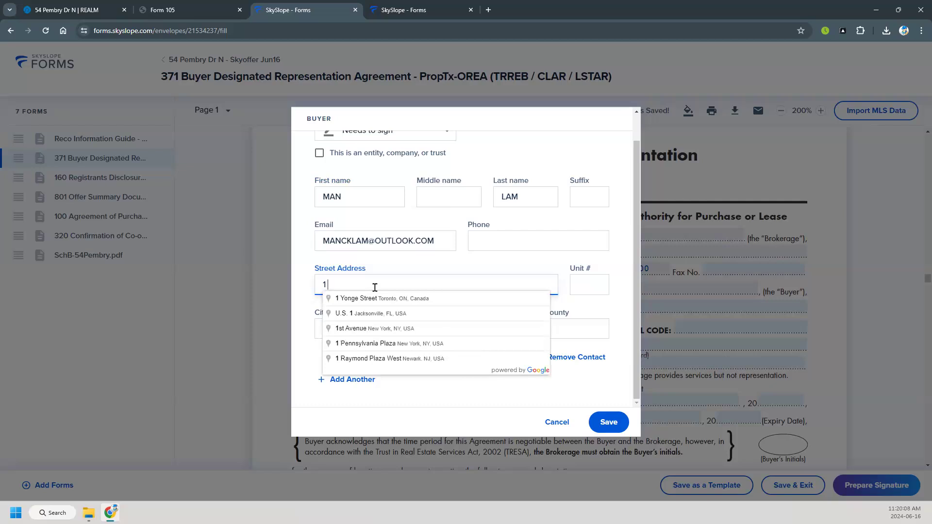
{"action": "left_click", "coordinate": [389, 299]}
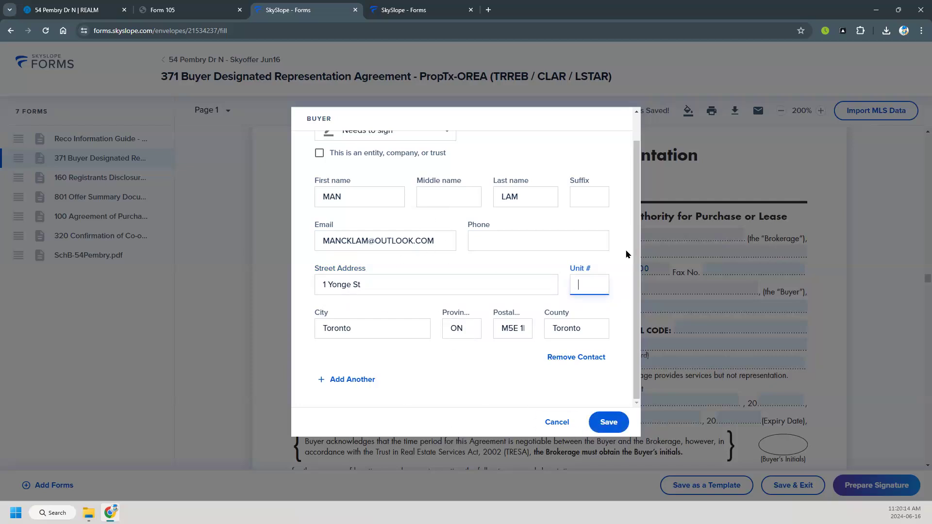
{"action": "left_click", "coordinate": [619, 431]}
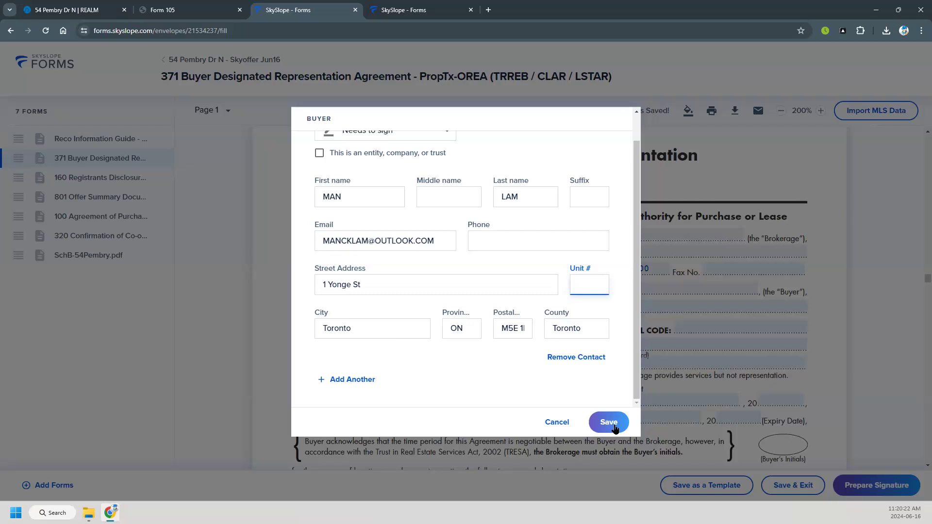
{"action": "left_click", "coordinate": [614, 426]}
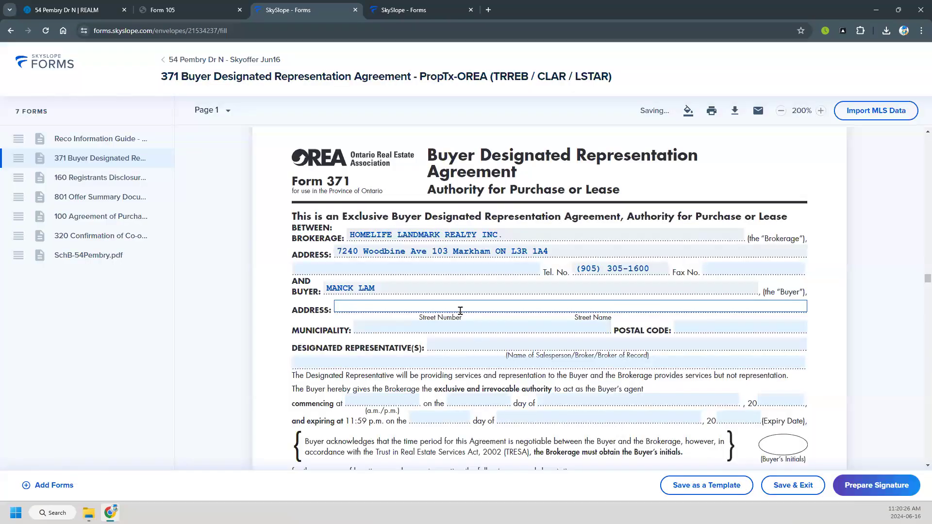
- Enter the agent's name in the Designated Representative(s) field
{"action": "left_click", "coordinate": [593, 342]}
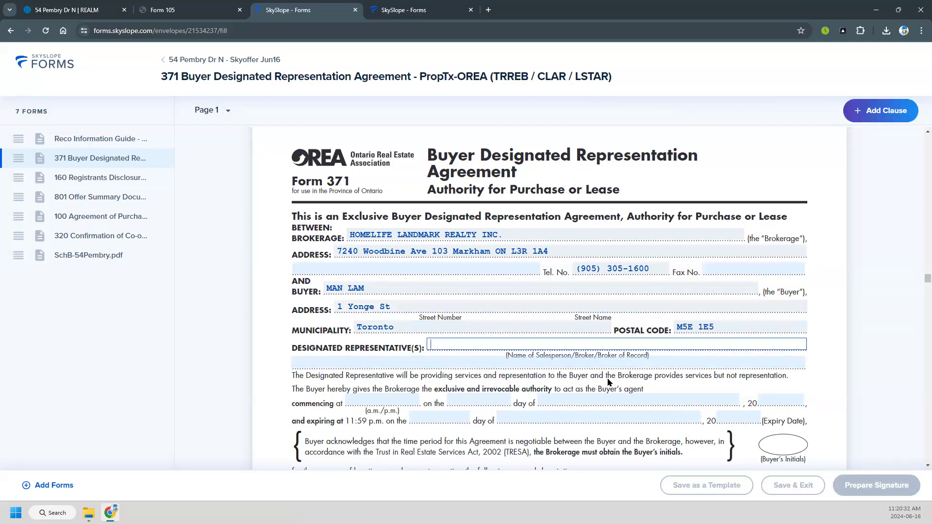
{"action": "type", "text": "CALV"}
{"action": "scroll", "coordinate": [603, 385], "scroll_direction": "down", "scroll_amount": 1}
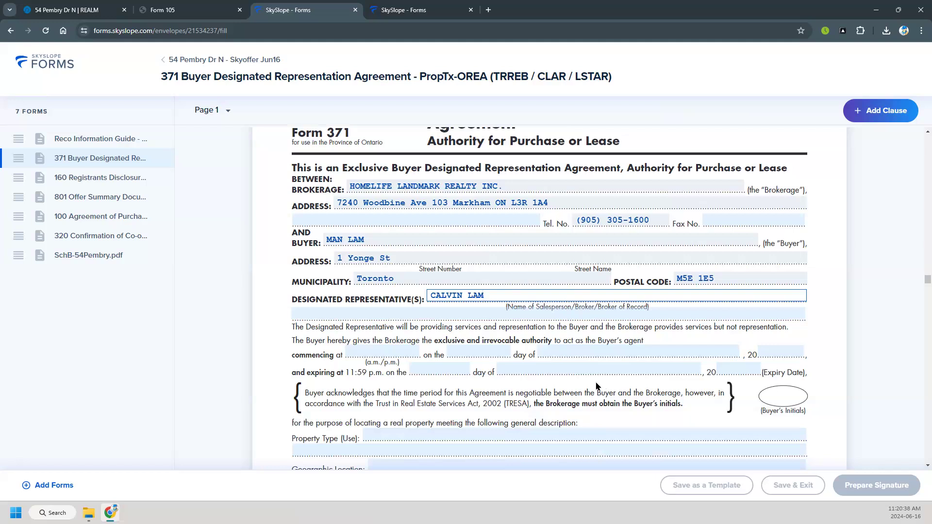
{"action": "scroll", "coordinate": [597, 386], "scroll_direction": "down", "scroll_amount": 1}
{"action": "left_click", "coordinate": [369, 301]}
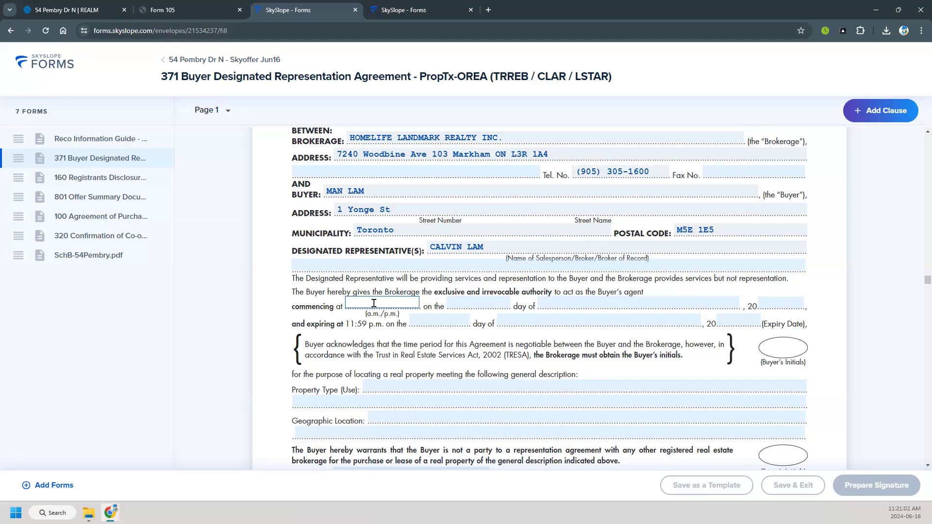
- Set the agreement to commence at 10 AM on June 1, 2024
{"action": "type", "text": "10 AM"}
{"action": "key", "text": "Tab"}
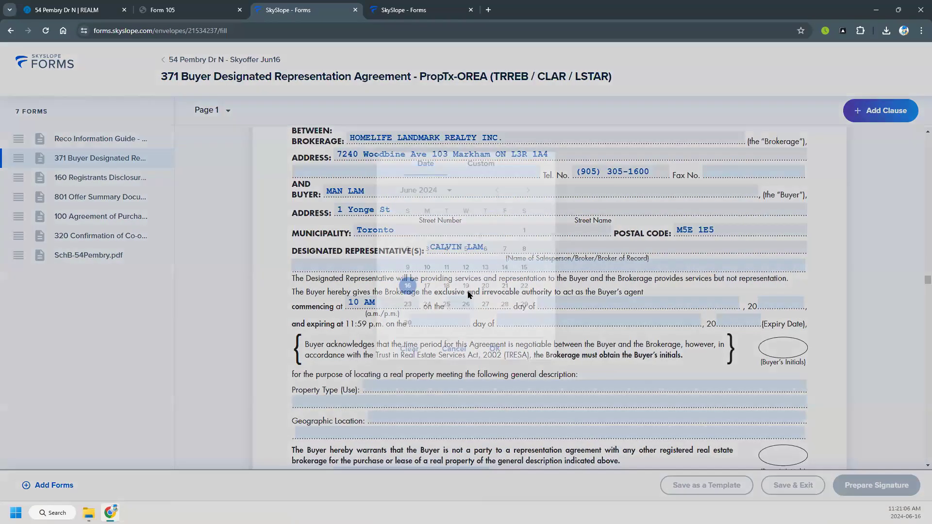
{"action": "left_click", "coordinate": [523, 231]}
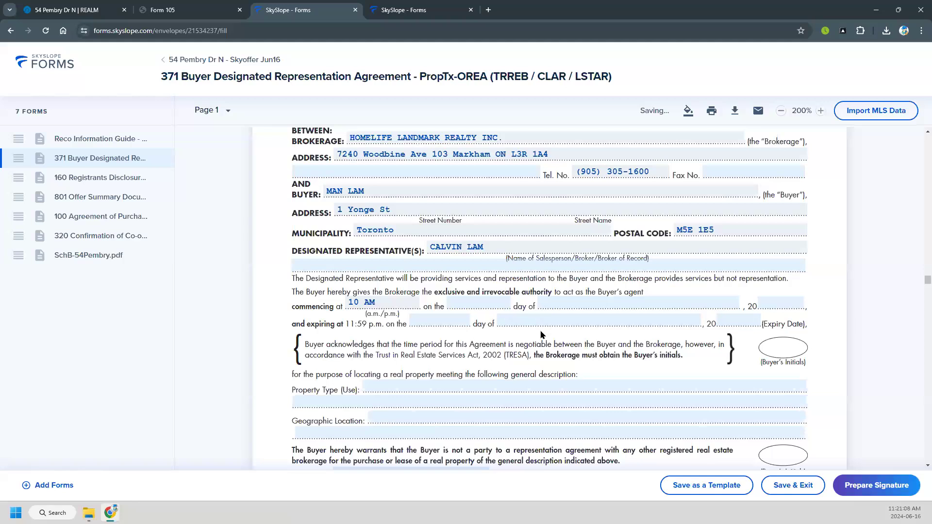
- Set the agreement's expiry date to October 31, 2024
{"action": "key", "text": "Tab"}
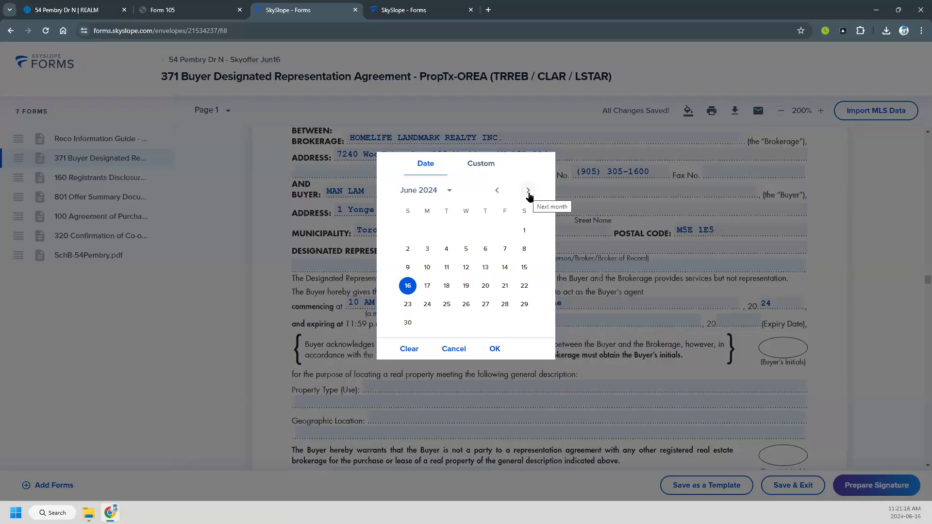
{"action": "left_click", "coordinate": [528, 190]}
{"action": "left_click", "coordinate": [528, 190]}
{"action": "left_click", "coordinate": [528, 191]}
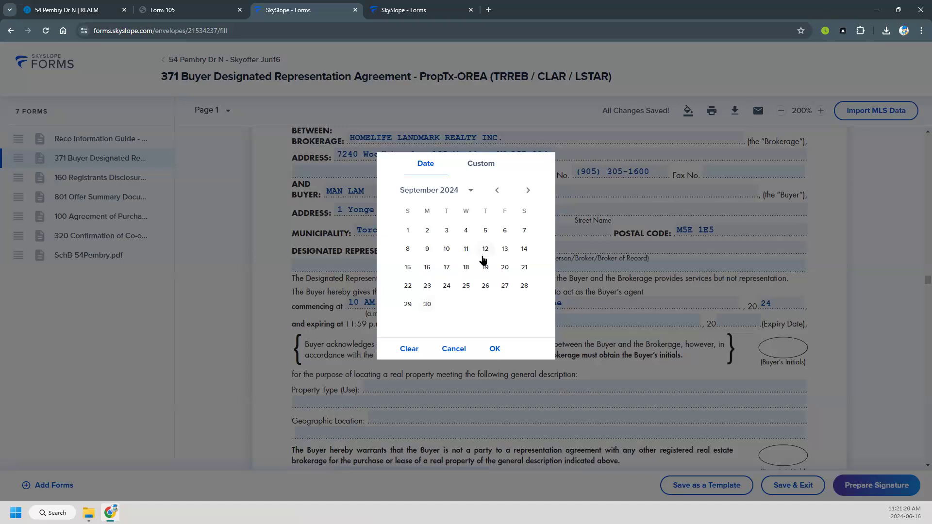
{"action": "left_click", "coordinate": [517, 365]}
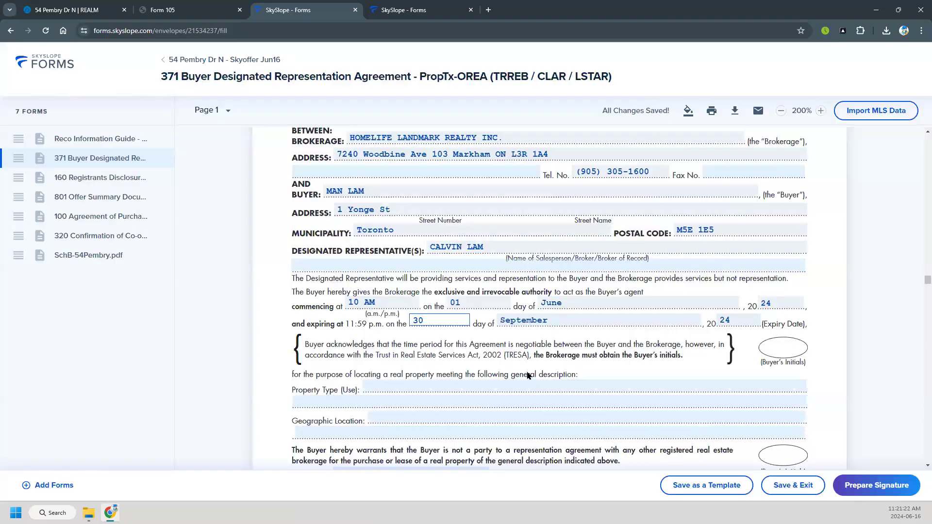
{"action": "left_click", "coordinate": [433, 318]}
{"action": "left_click", "coordinate": [529, 191]}
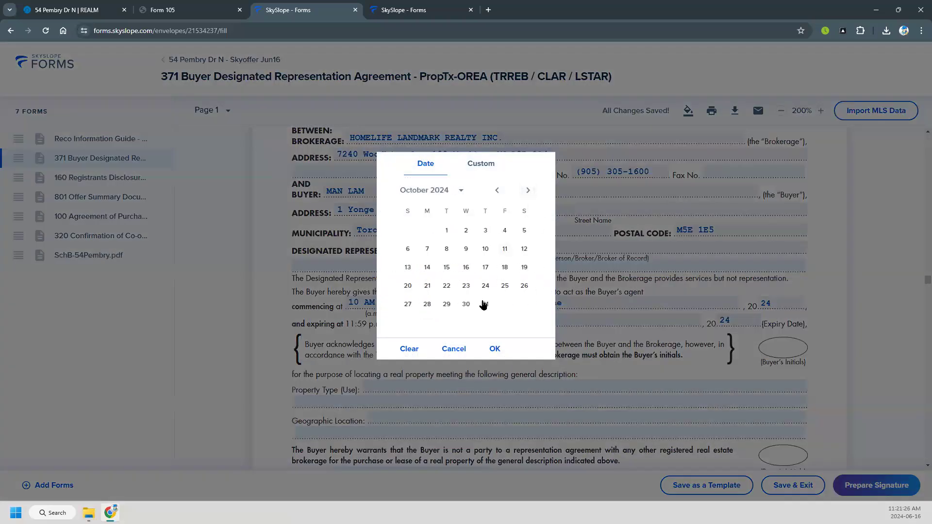
{"action": "left_click", "coordinate": [485, 305]}
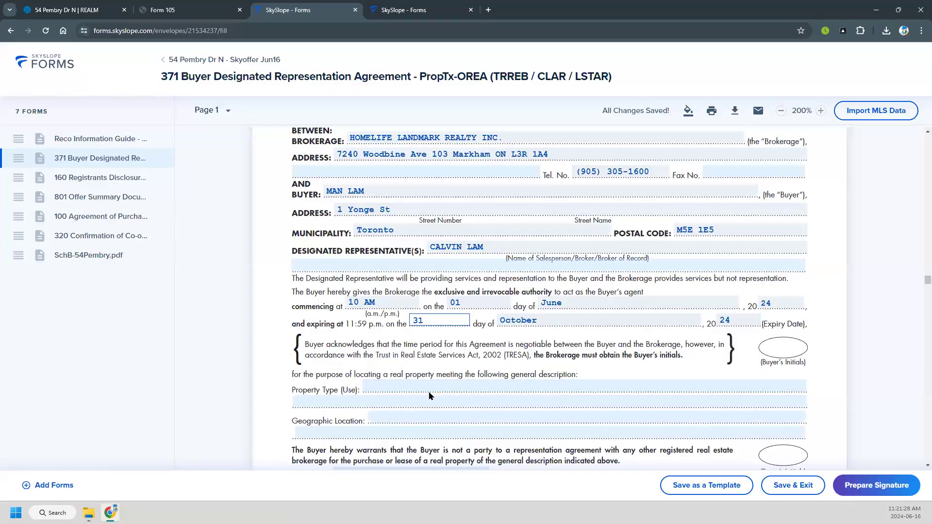
{"action": "scroll", "coordinate": [422, 299], "scroll_direction": "down", "scroll_amount": 3}
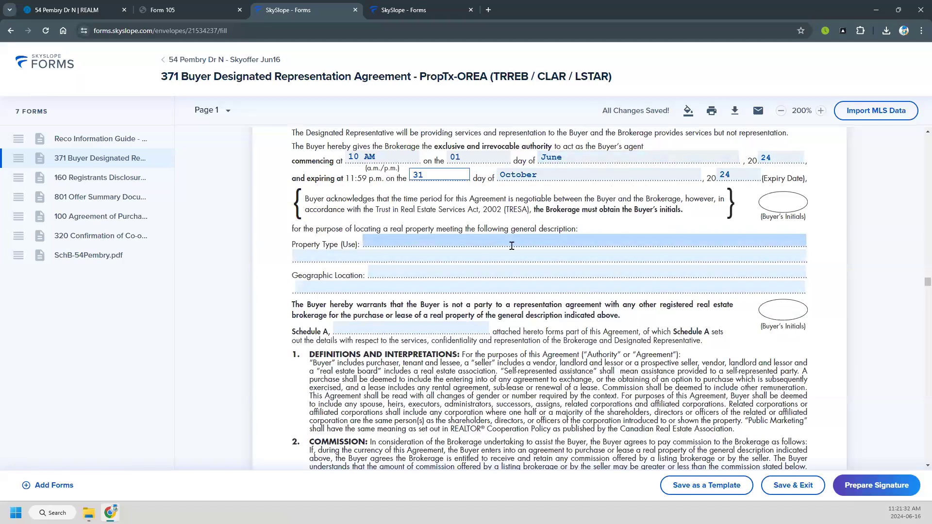
- Enter SINGLE FAMILY RESIDENTIAL as the Property Type (Use) and save it
{"action": "left_click", "coordinate": [461, 241]}
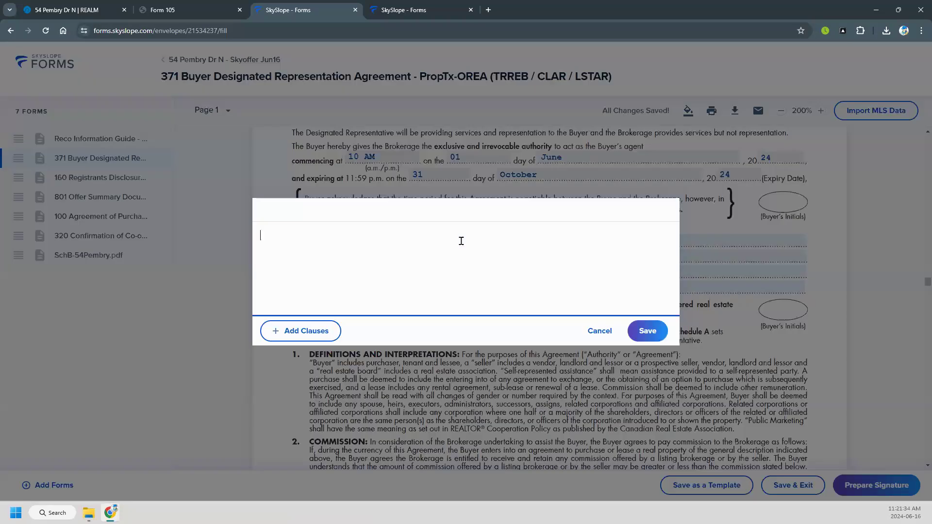
{"action": "type", "text": "SI"}
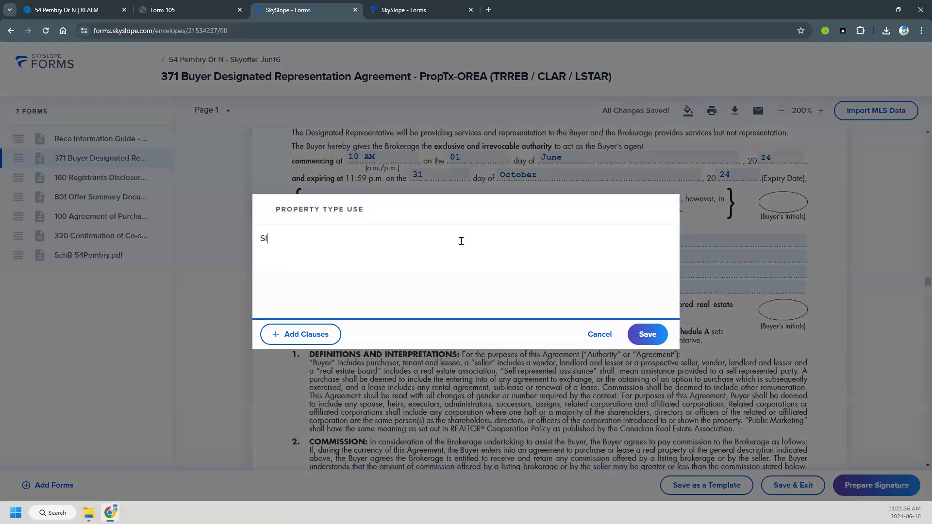
{"action": "type", "text": "NGLE FAMILY RESIDENTIAL"}
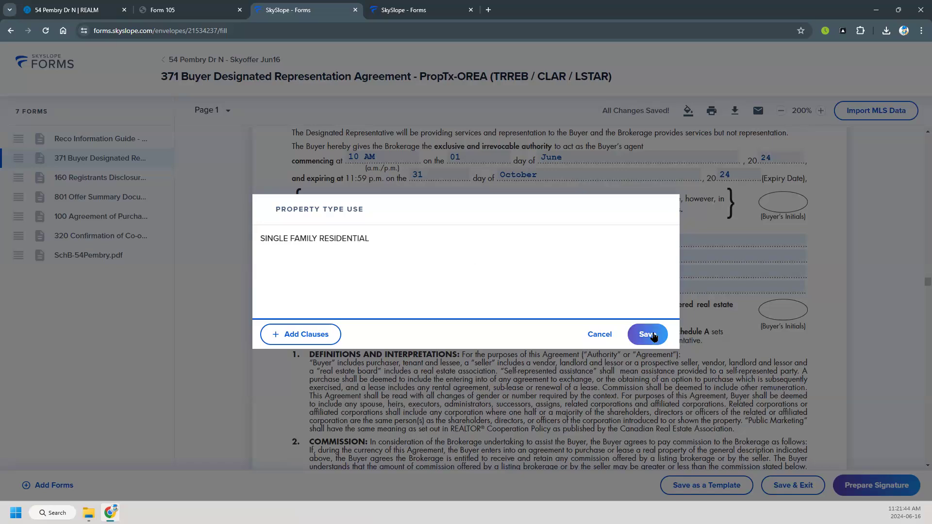
{"action": "left_click", "coordinate": [651, 335]}
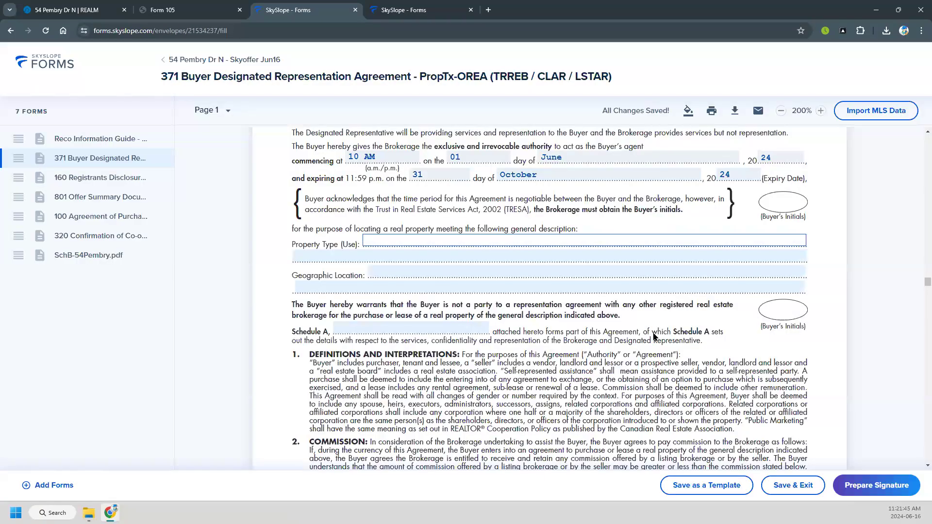
- Enter GREATER TORONTO AREA (GTA) as the Geographic Location, dropping the town list, and save
{"action": "left_click", "coordinate": [426, 277]}
{"action": "type", "text": "GREATER T"}
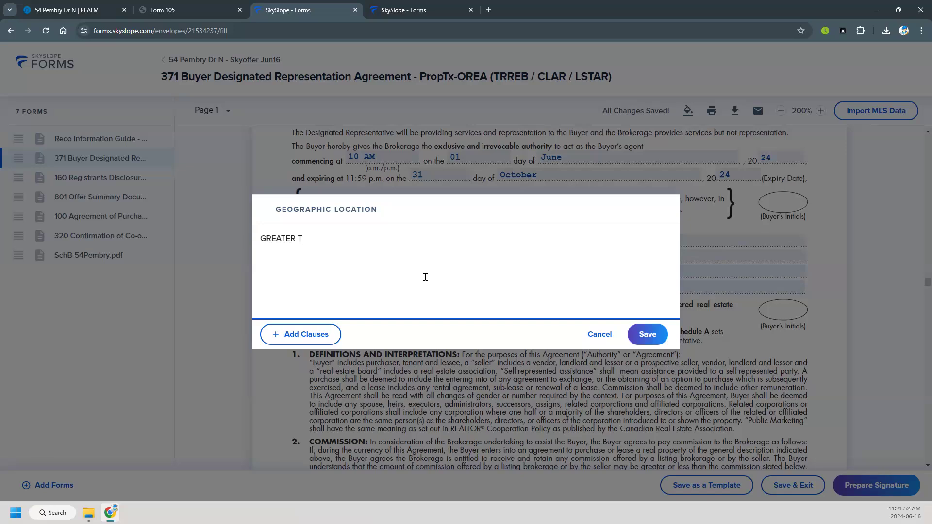
{"action": "type", "text": "ORONTO AREA"}
{"action": "type", "text": "MARKHAM"}
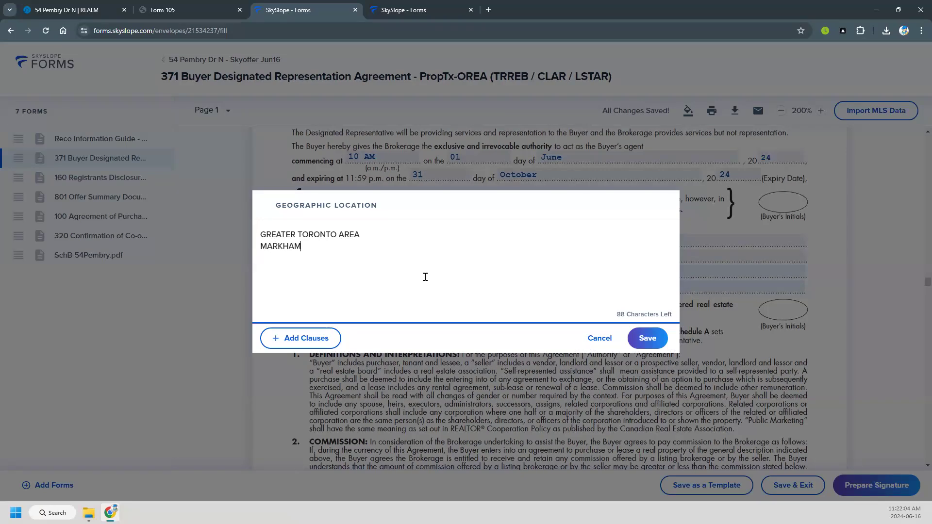
{"action": "type", "text": ", RICHMOND HILL, SCARBOR"}
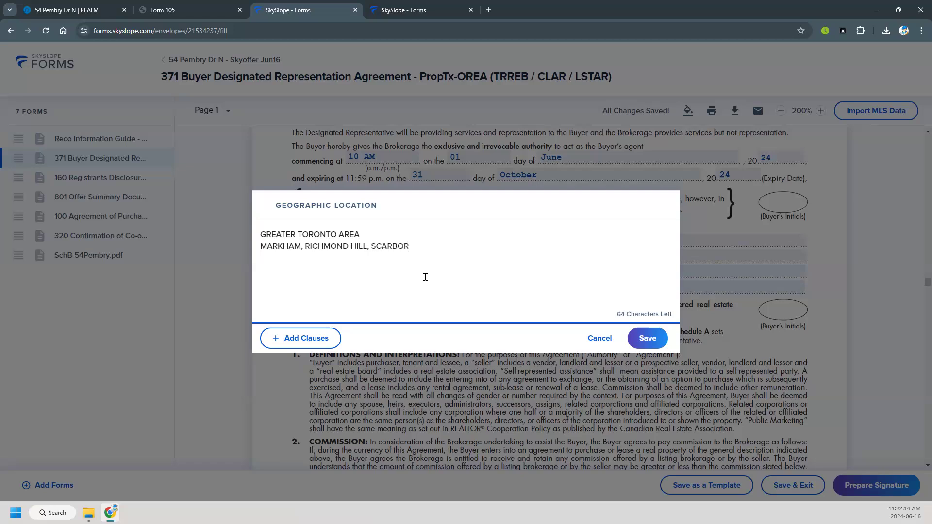
{"action": "type", "text": "OUGH"}
{"action": "key", "text": "shift+Home"}
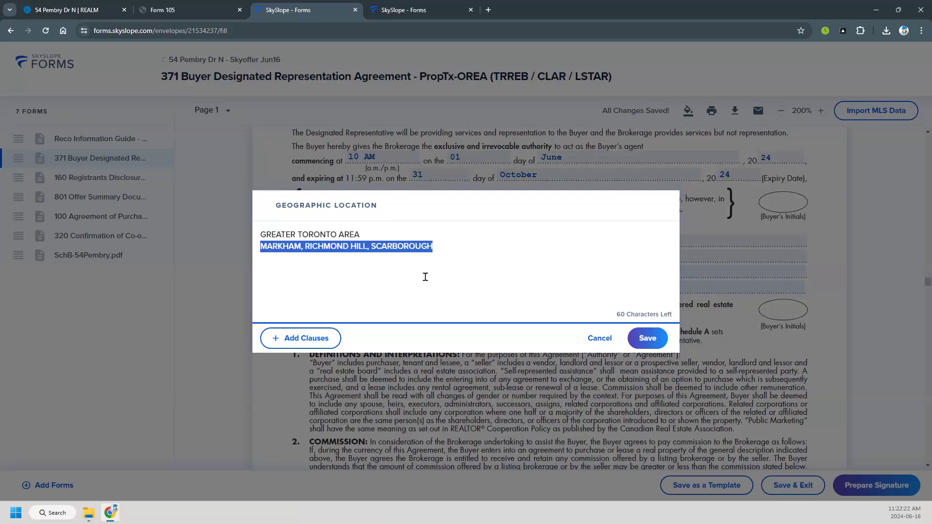
{"action": "key", "text": "BackSpace"}
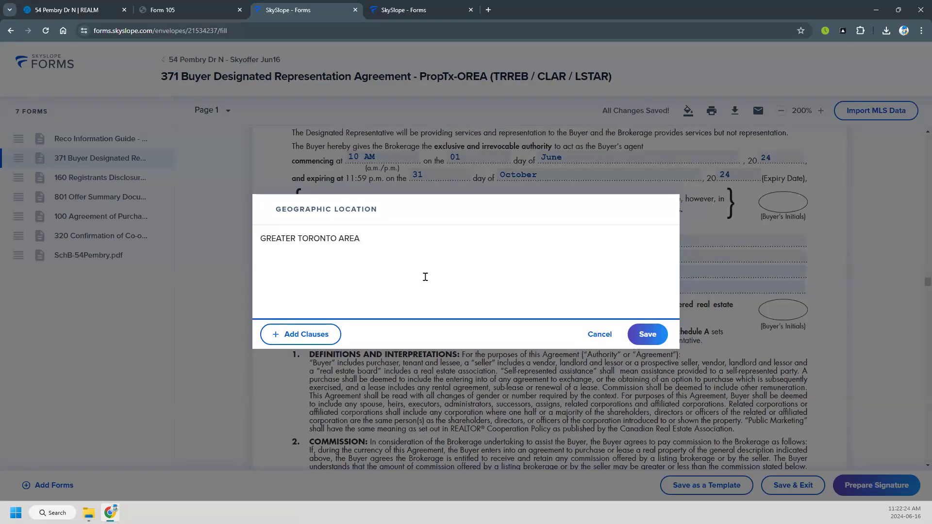
{"action": "type", "text": "gta"}
{"action": "key", "text": "BackSpace"}
{"action": "key", "text": "BackSpace"}
{"action": "key", "text": "BackSpace"}
{"action": "type", "text": "GT"}
{"action": "key", "text": "BackSpace"}
{"action": "type", "text": "TA"}
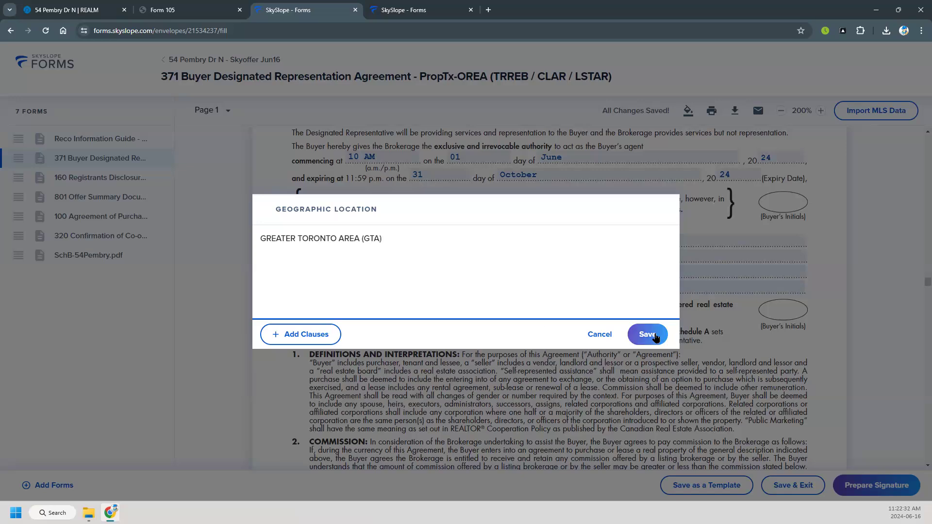
{"action": "left_click", "coordinate": [656, 337]}
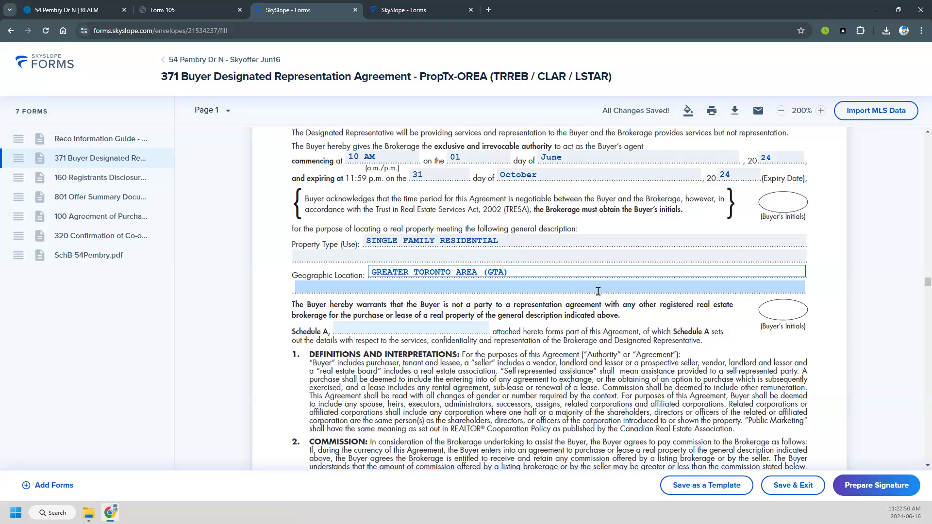
{"action": "scroll", "coordinate": [612, 348], "scroll_direction": "up", "scroll_amount": 2}
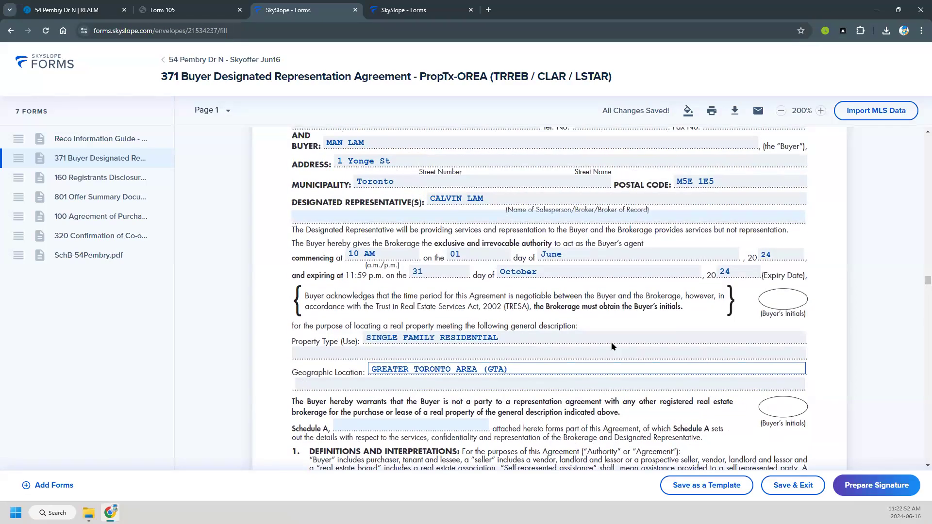
{"action": "scroll", "coordinate": [596, 314], "scroll_direction": "up", "scroll_amount": 1}
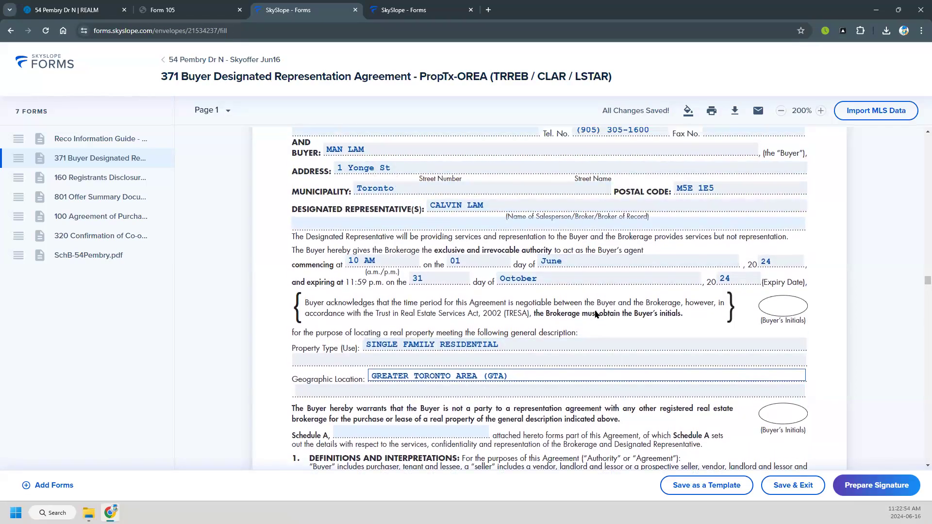
{"action": "scroll", "coordinate": [596, 314], "scroll_direction": "up", "scroll_amount": 3}
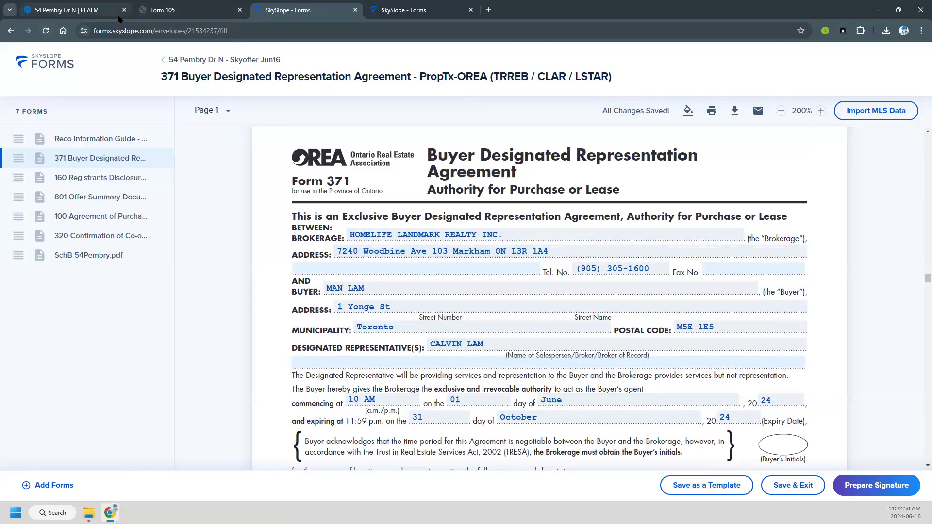
{"action": "scroll", "coordinate": [615, 306], "scroll_direction": "down", "scroll_amount": 8}
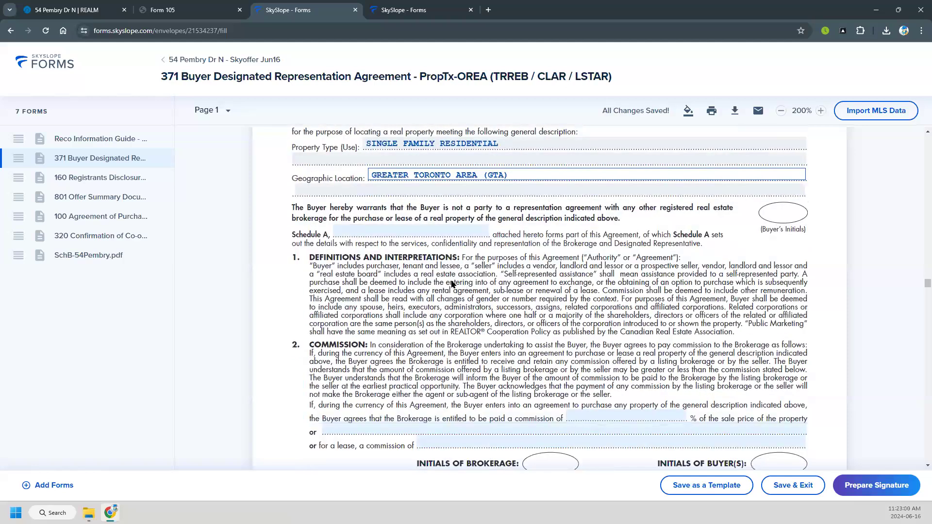
{"action": "left_click", "coordinate": [411, 230]}
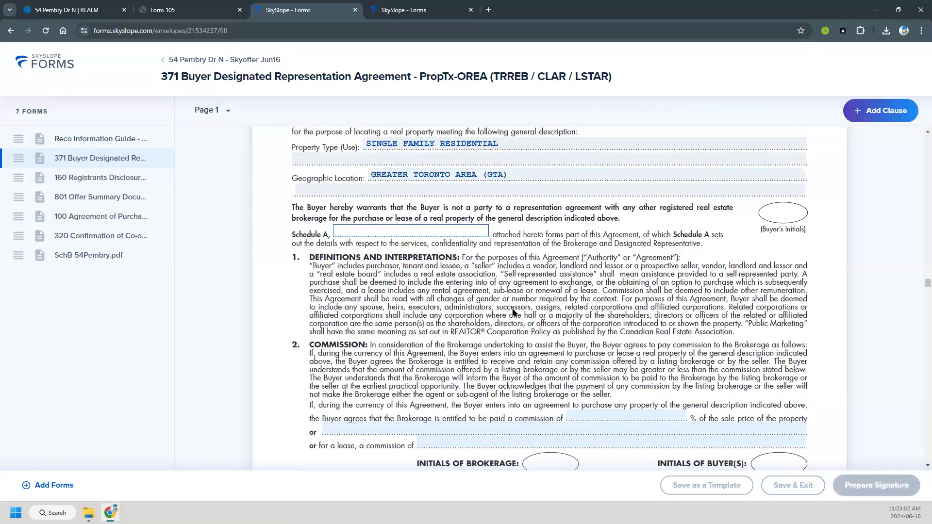
{"action": "scroll", "coordinate": [524, 340], "scroll_direction": "down", "scroll_amount": 1}
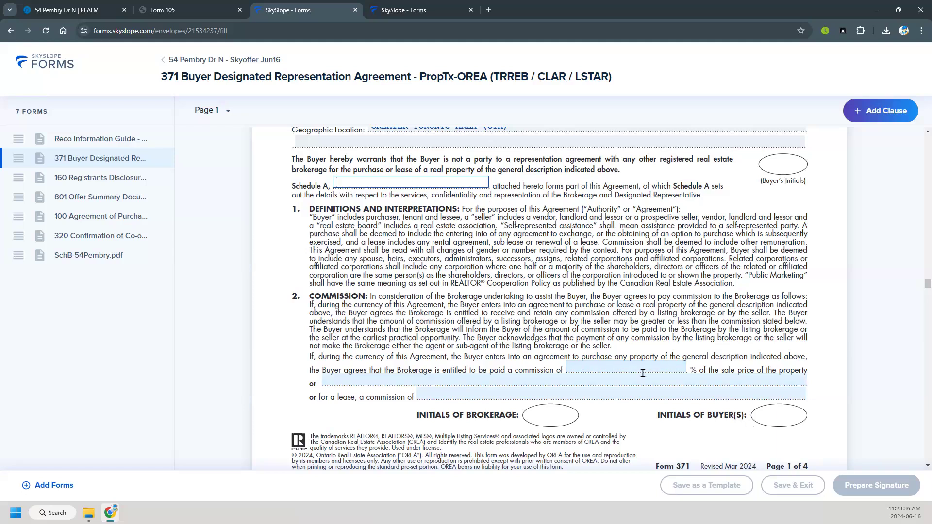
- Set the sale-price commission to 2.5% with AS PER MLS as the alternative
{"action": "left_click", "coordinate": [599, 368]}
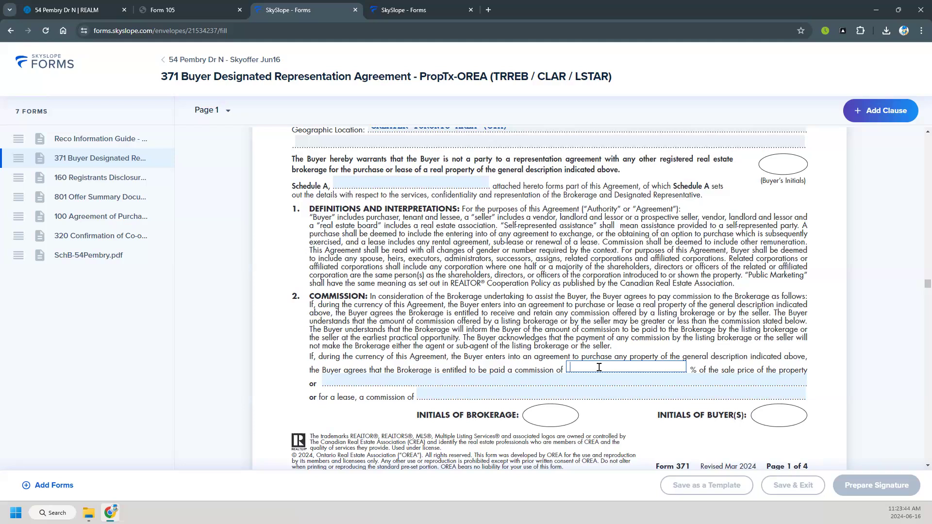
{"action": "type", "text": "2.5%"}
{"action": "left_click", "coordinate": [448, 380]}
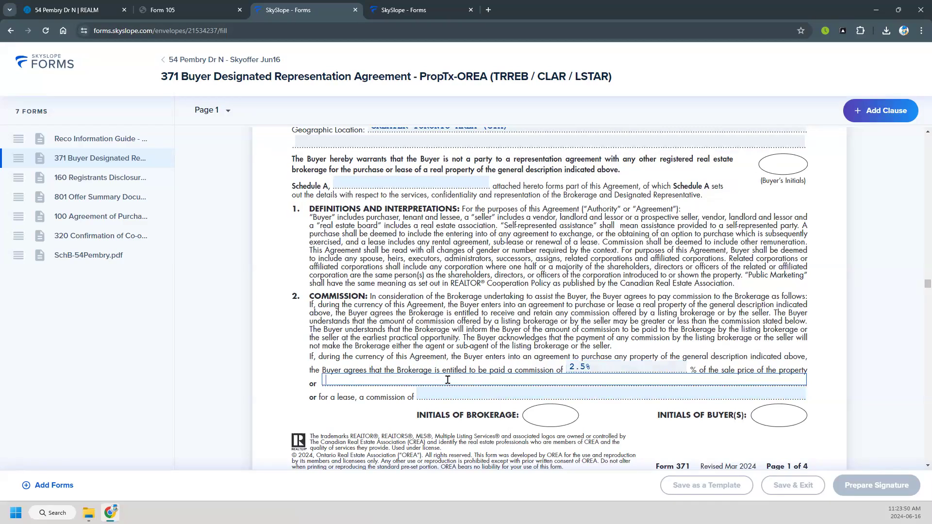
{"action": "type", "text": "AS PER MLS"}
{"action": "left_click", "coordinate": [369, 415]}
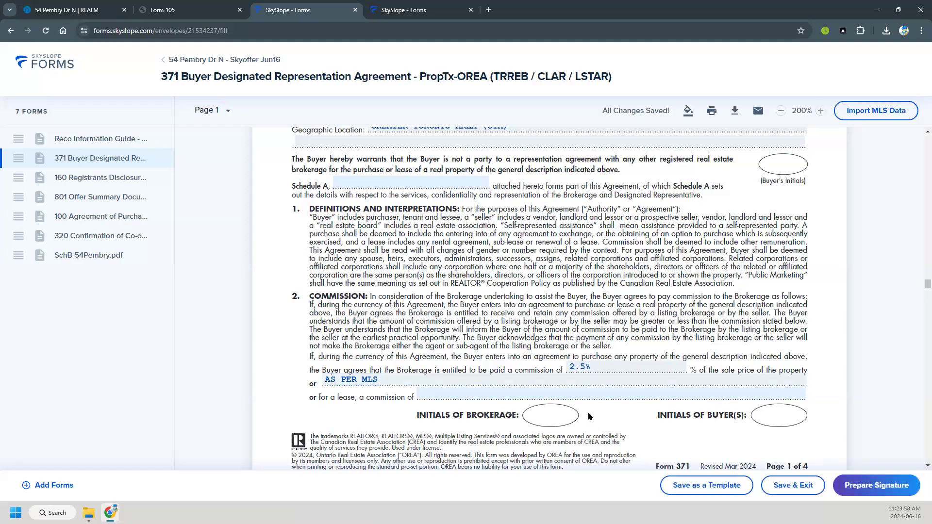
{"action": "left_click", "coordinate": [587, 395]}
{"action": "scroll", "coordinate": [588, 396], "scroll_direction": "down", "scroll_amount": 1}
{"action": "scroll", "coordinate": [529, 243], "scroll_direction": "down", "scroll_amount": 4}
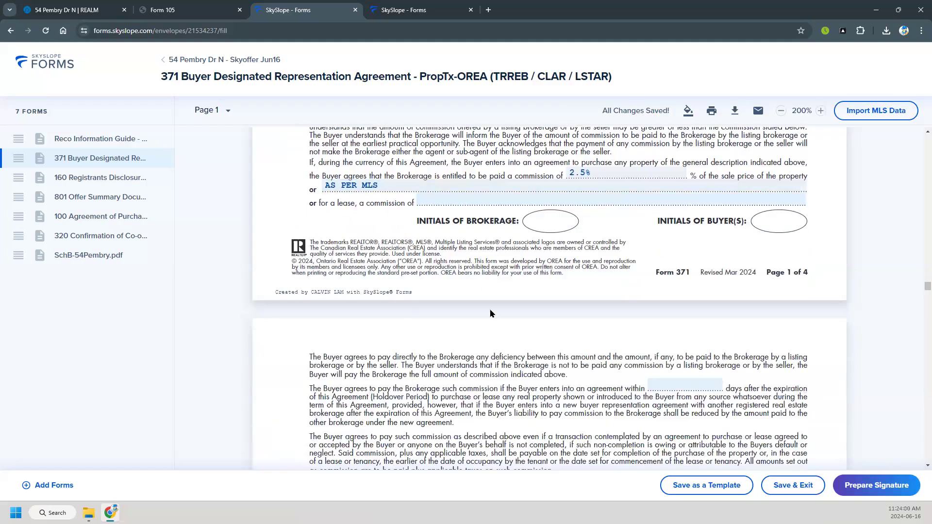
{"action": "scroll", "coordinate": [693, 282], "scroll_direction": "down", "scroll_amount": 1}
- Enter 60 holdover days and review the remaining pages through to Schedule A
{"action": "left_click", "coordinate": [675, 238]}
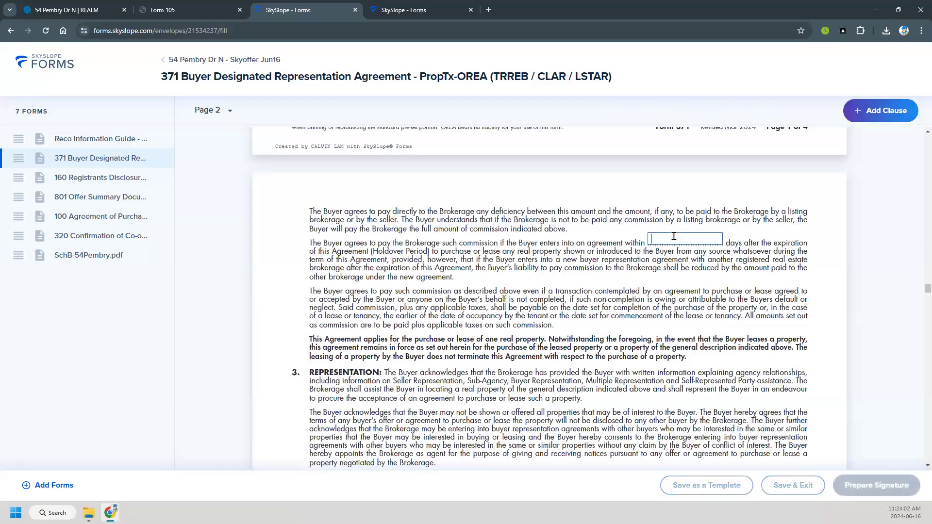
{"action": "type", "text": "60"}
{"action": "scroll", "coordinate": [627, 286], "scroll_direction": "down", "scroll_amount": 3}
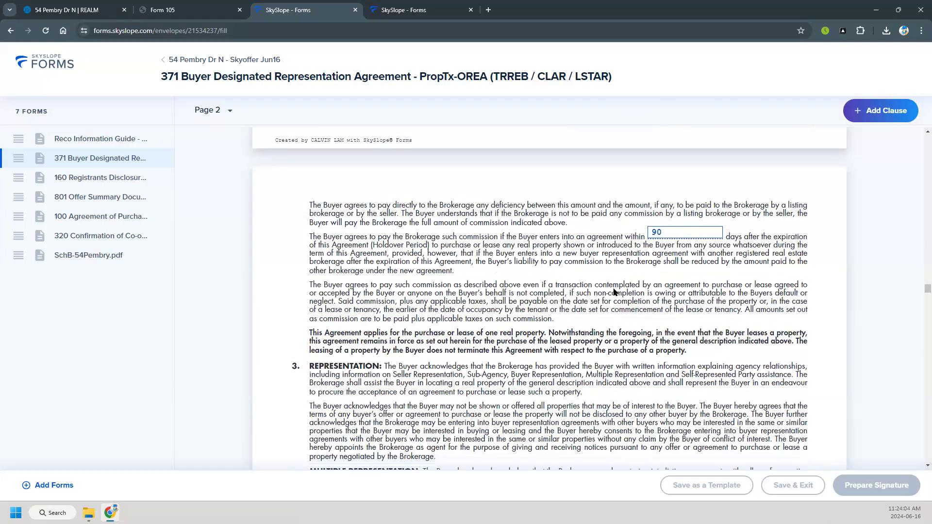
{"action": "scroll", "coordinate": [614, 293], "scroll_direction": "down", "scroll_amount": 6}
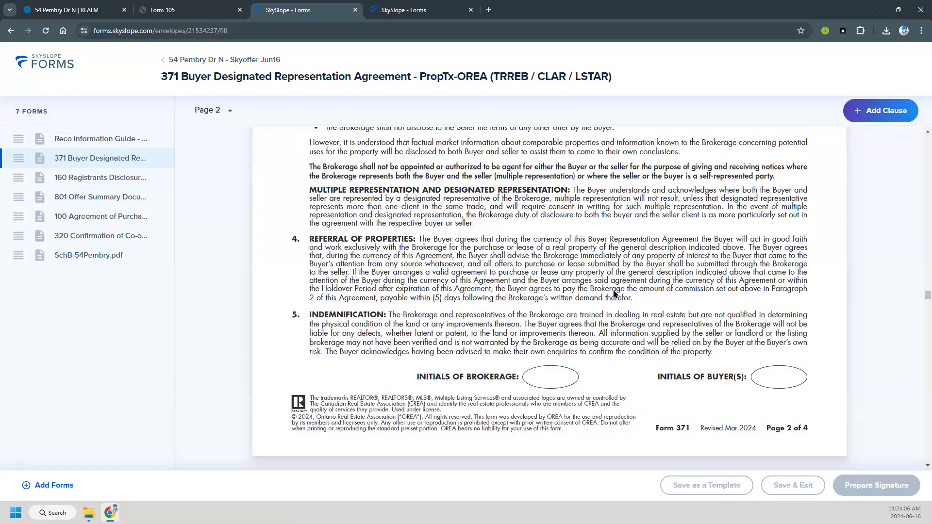
{"action": "scroll", "coordinate": [615, 293], "scroll_direction": "down", "scroll_amount": 3}
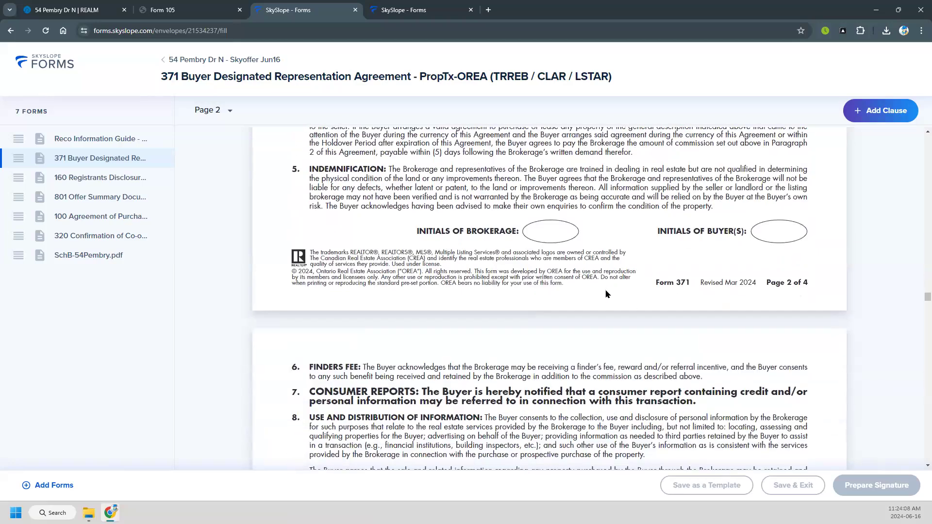
{"action": "scroll", "coordinate": [607, 294], "scroll_direction": "down", "scroll_amount": 8}
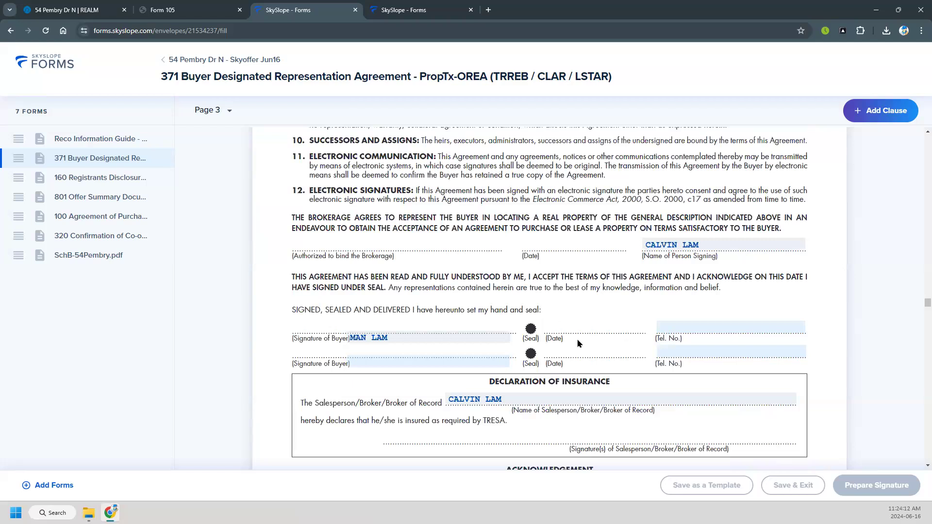
{"action": "scroll", "coordinate": [587, 350], "scroll_direction": "down", "scroll_amount": 2}
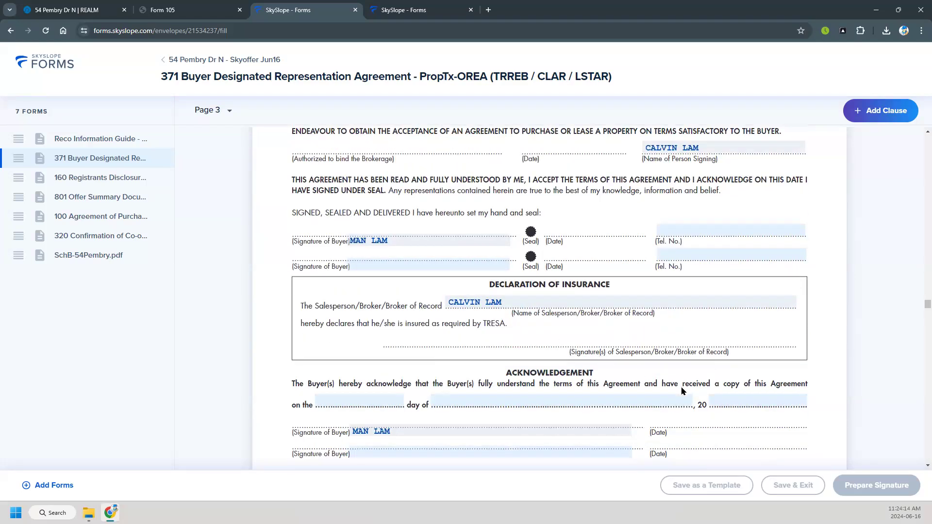
{"action": "scroll", "coordinate": [682, 390], "scroll_direction": "down", "scroll_amount": 2}
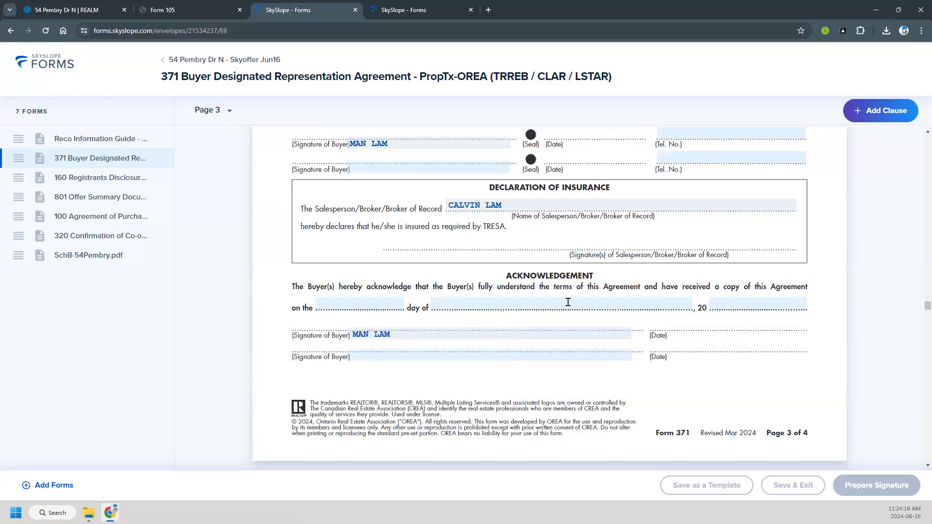
{"action": "scroll", "coordinate": [724, 395], "scroll_direction": "down", "scroll_amount": 2}
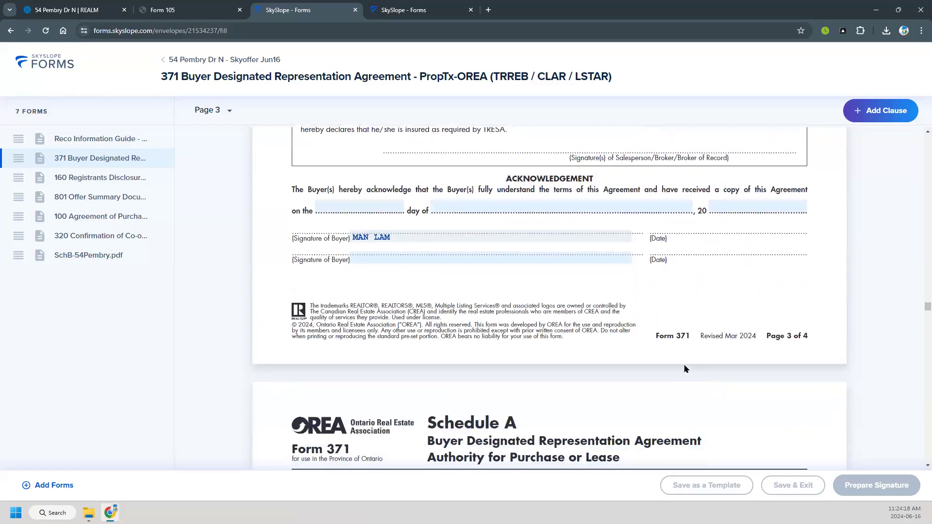
{"action": "scroll", "coordinate": [685, 368], "scroll_direction": "up", "scroll_amount": 1}
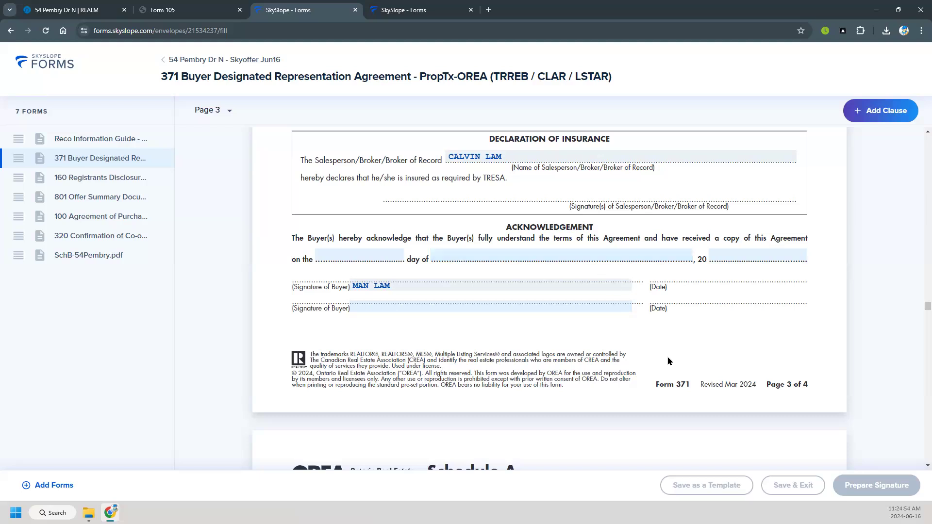
{"action": "scroll", "coordinate": [672, 366], "scroll_direction": "down", "scroll_amount": 1}
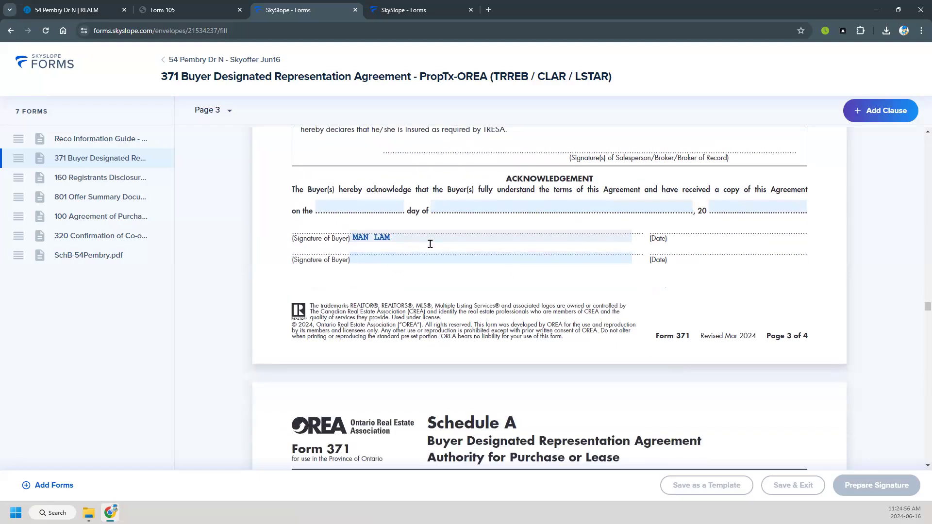
{"action": "scroll", "coordinate": [653, 294], "scroll_direction": "down", "scroll_amount": 2}
{"action": "scroll", "coordinate": [653, 295], "scroll_direction": "down", "scroll_amount": 7}
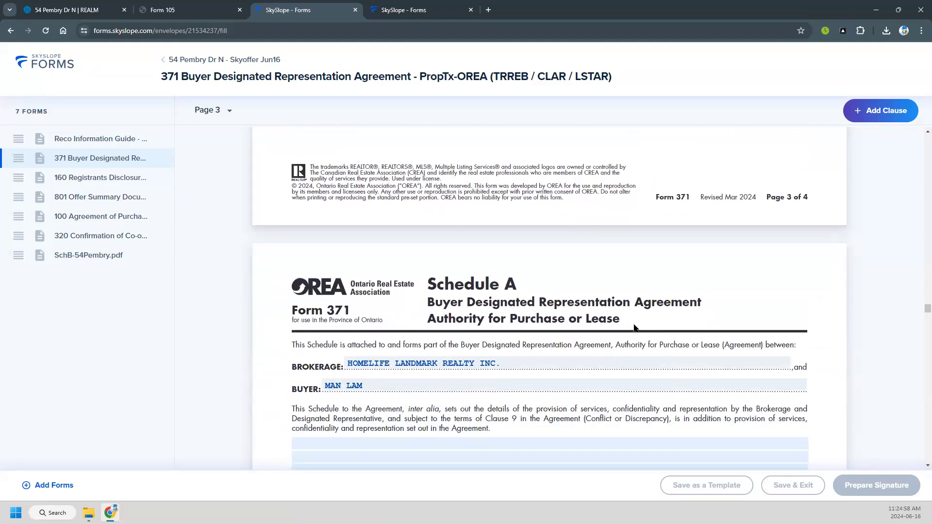
- Save N/A as the Schedule A agreement terms and scroll on toward Form 160
{"action": "scroll", "coordinate": [605, 323], "scroll_direction": "up", "scroll_amount": 2}
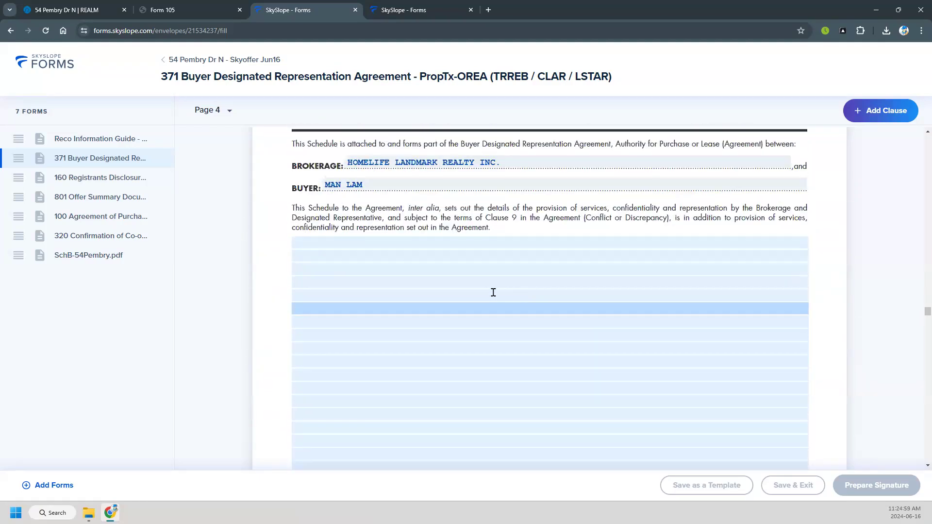
{"action": "left_click", "coordinate": [461, 244]}
{"action": "type", "text": "N/A"}
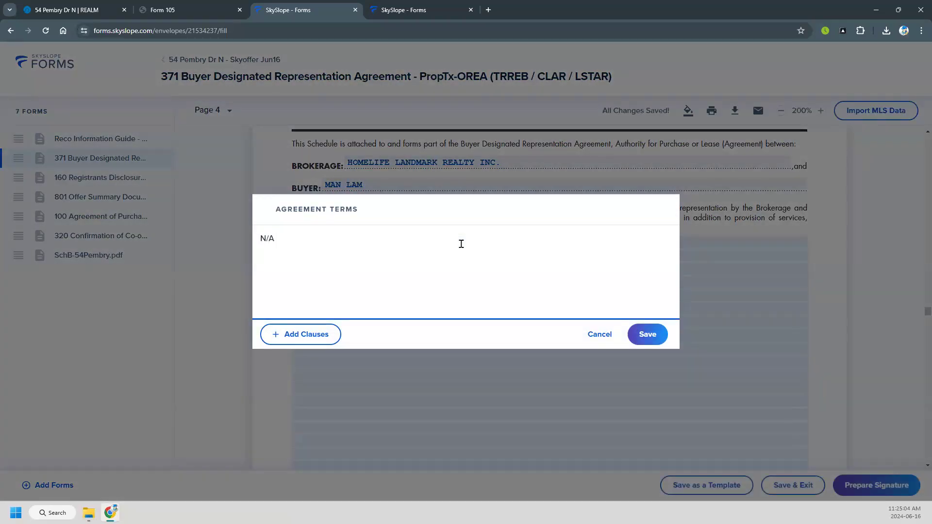
{"action": "left_click", "coordinate": [657, 335]}
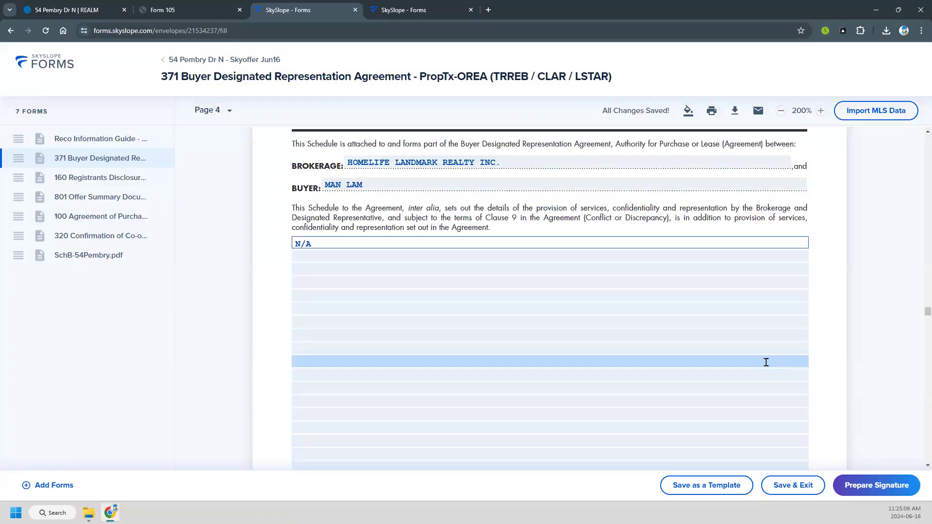
{"action": "scroll", "coordinate": [747, 359], "scroll_direction": "down", "scroll_amount": 5}
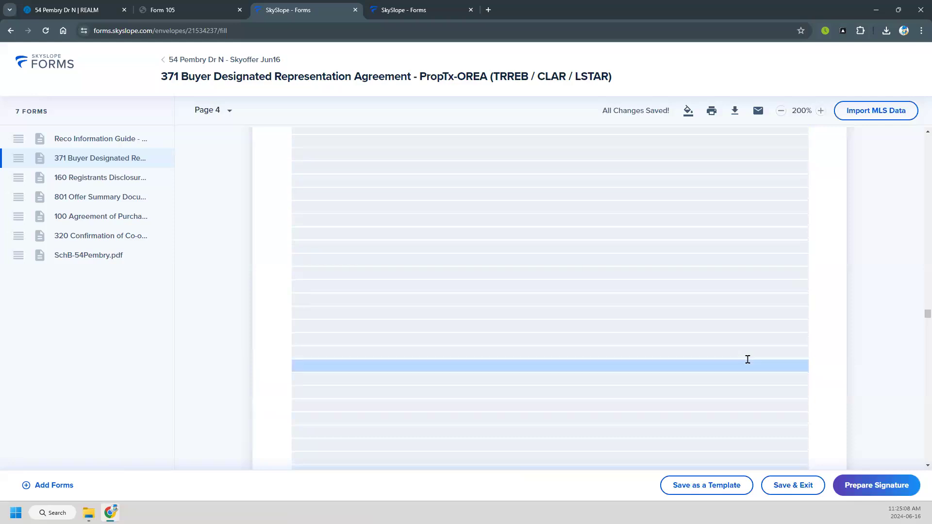
{"action": "scroll", "coordinate": [748, 359], "scroll_direction": "down", "scroll_amount": 10}
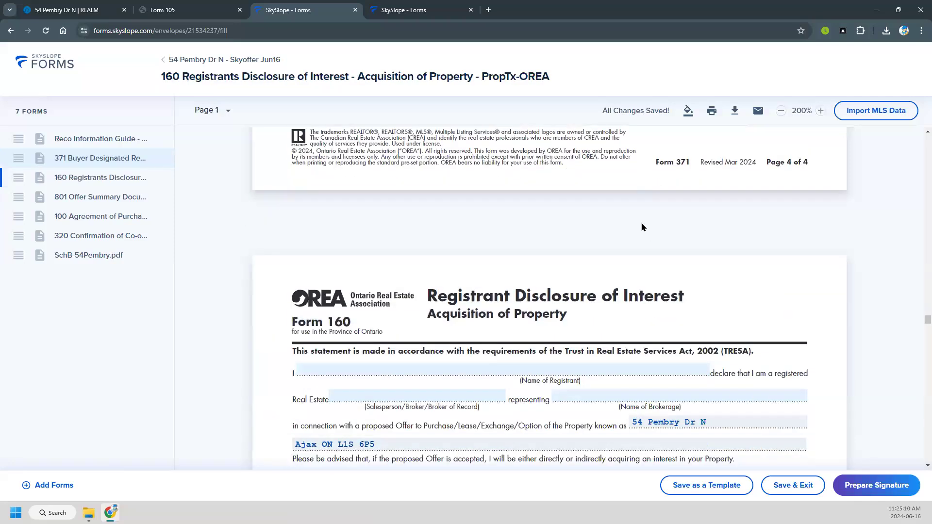
- Enter the registrant's full name and set their role to Salesperson on Form 160
{"action": "scroll", "coordinate": [643, 227], "scroll_direction": "down", "scroll_amount": 5}
{"action": "scroll", "coordinate": [593, 256], "scroll_direction": "up", "scroll_amount": 3}
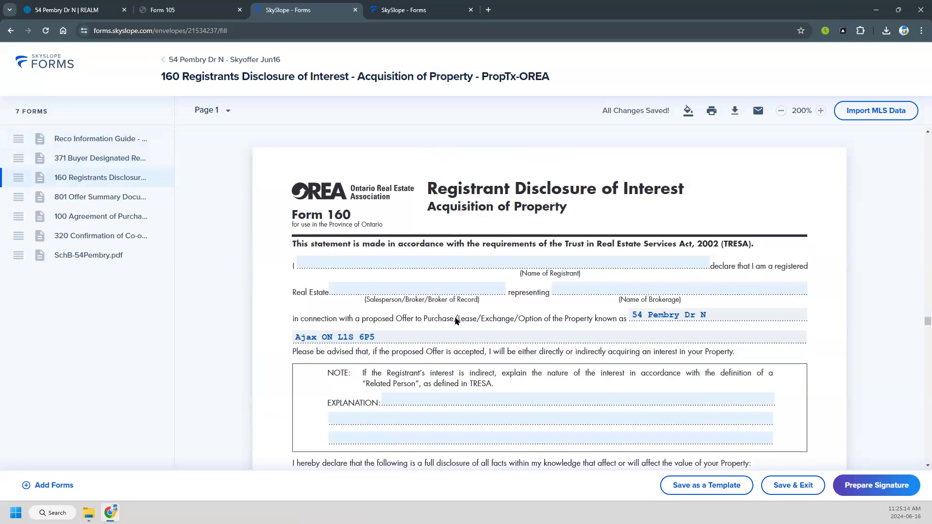
{"action": "left_click", "coordinate": [455, 265]}
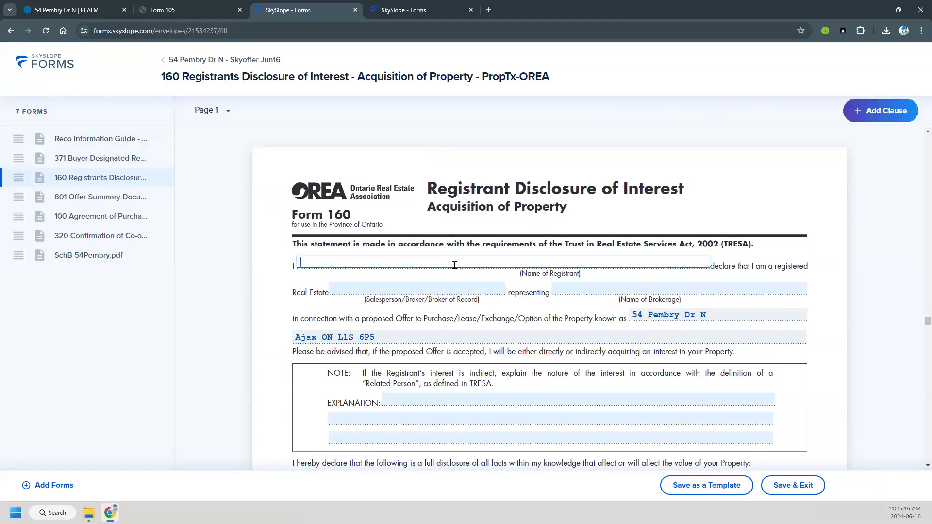
{"action": "type", "text": "CALVIN LAM"}
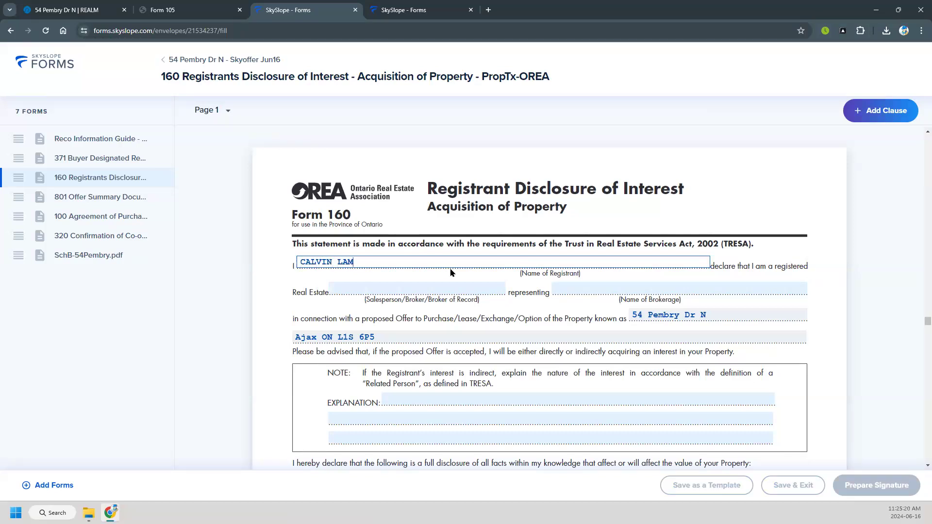
{"action": "left_click", "coordinate": [432, 289]}
{"action": "left_click", "coordinate": [466, 271]}
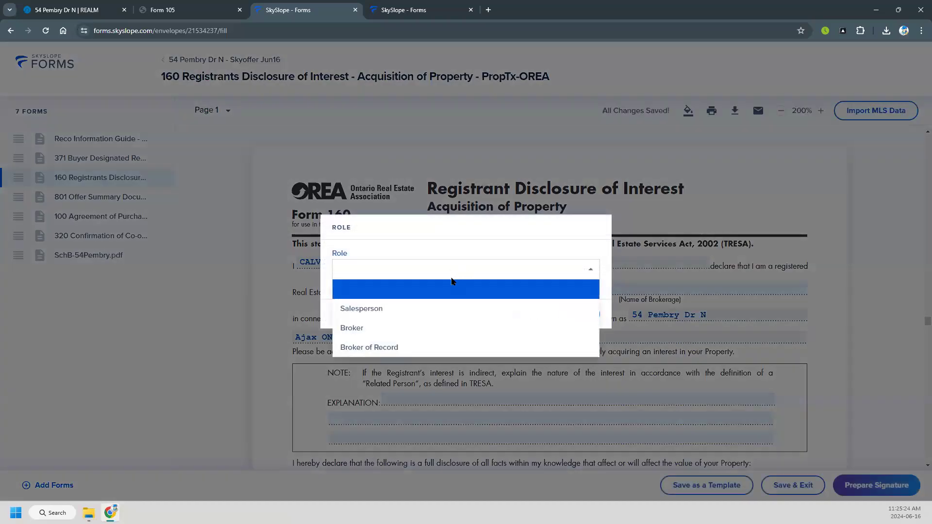
{"action": "left_click", "coordinate": [406, 310]}
{"action": "left_click", "coordinate": [593, 316]}
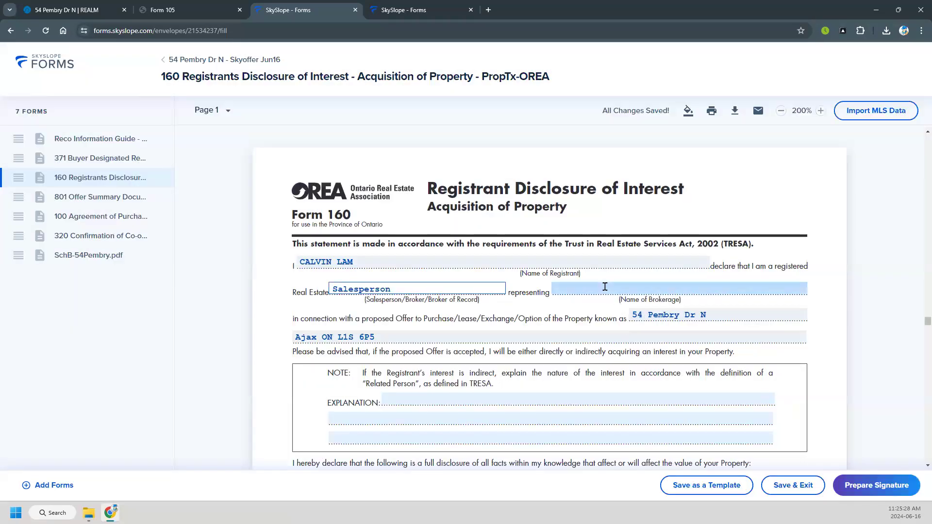
- Enter brokerage HOMELIFE LANDMARK REALTY INC. and the explanation BUYER IS REALTOR
{"action": "left_click", "coordinate": [605, 287]}
{"action": "type", "text": "HOMELIFE LAND"}
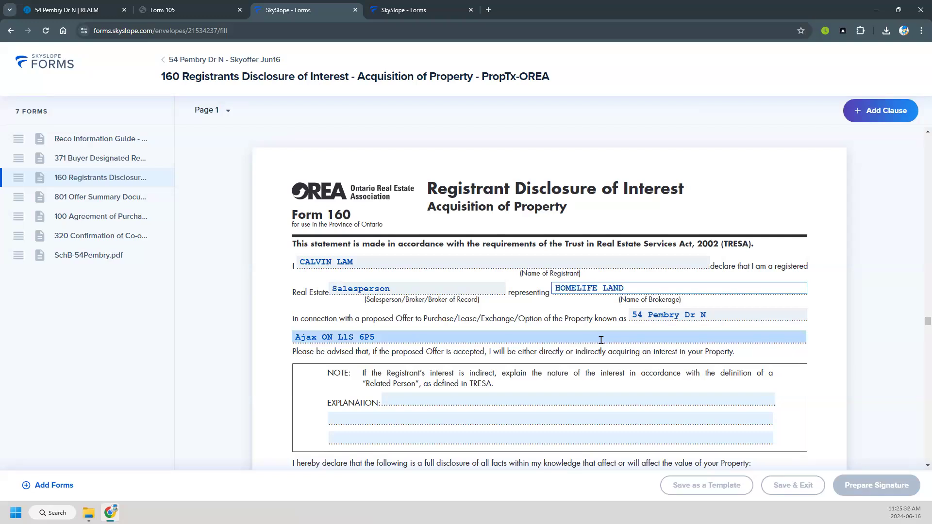
{"action": "type", "text": "MARK REALTY INC."}
{"action": "scroll", "coordinate": [551, 343], "scroll_direction": "down", "scroll_amount": 1}
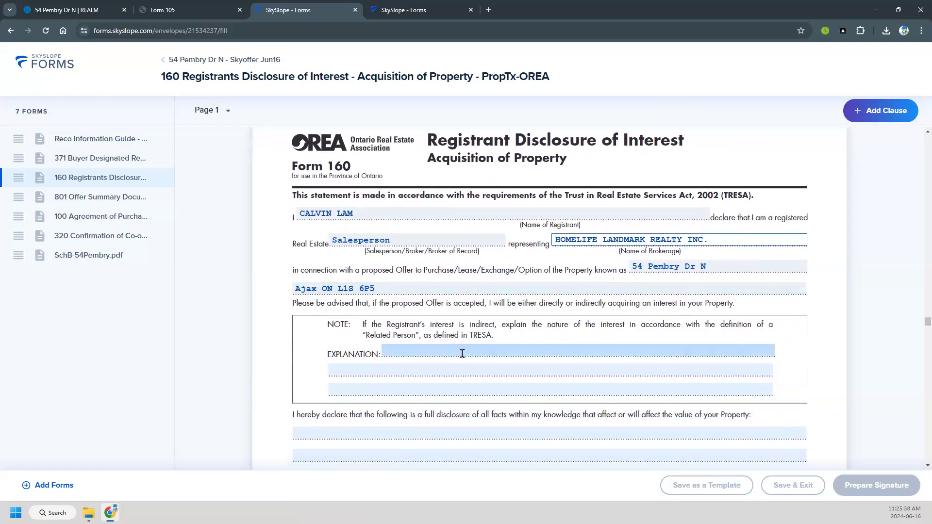
{"action": "left_click", "coordinate": [529, 402]}
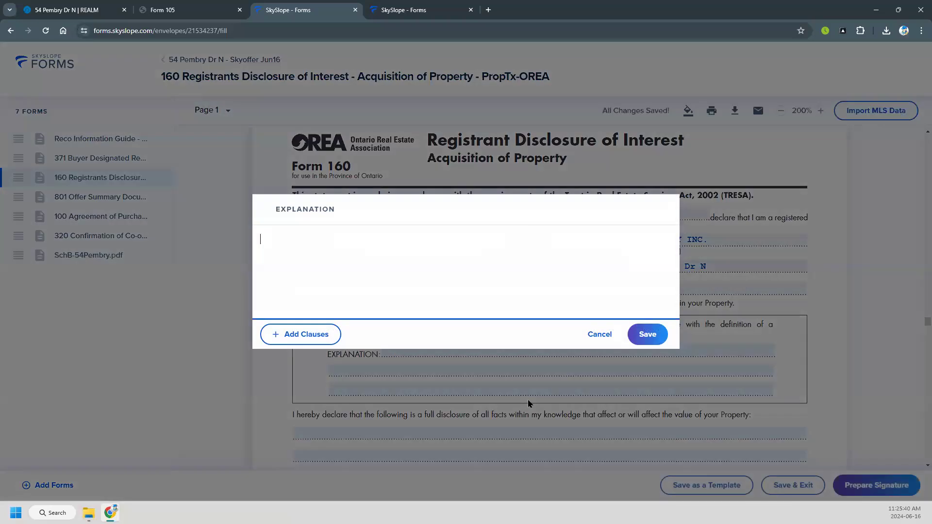
{"action": "type", "text": "BUYER IS REALTOR"}
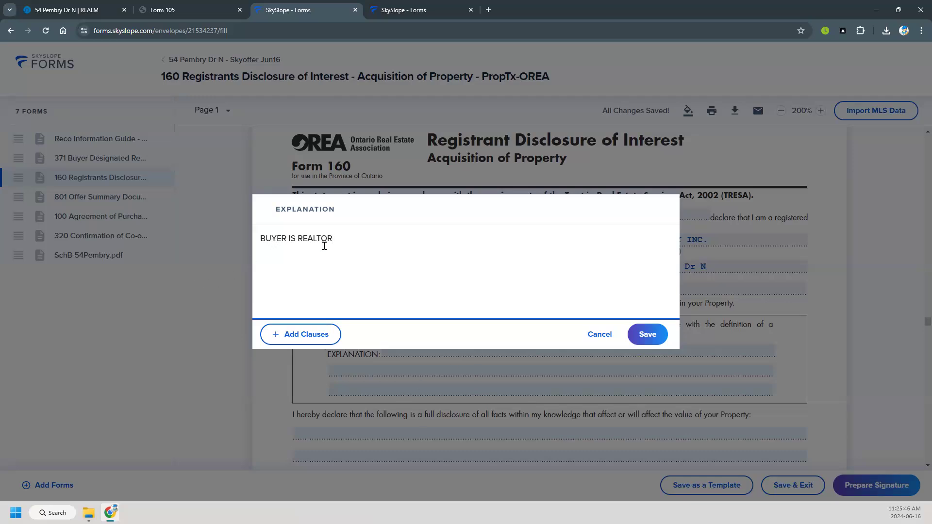
{"action": "left_click", "coordinate": [647, 335]}
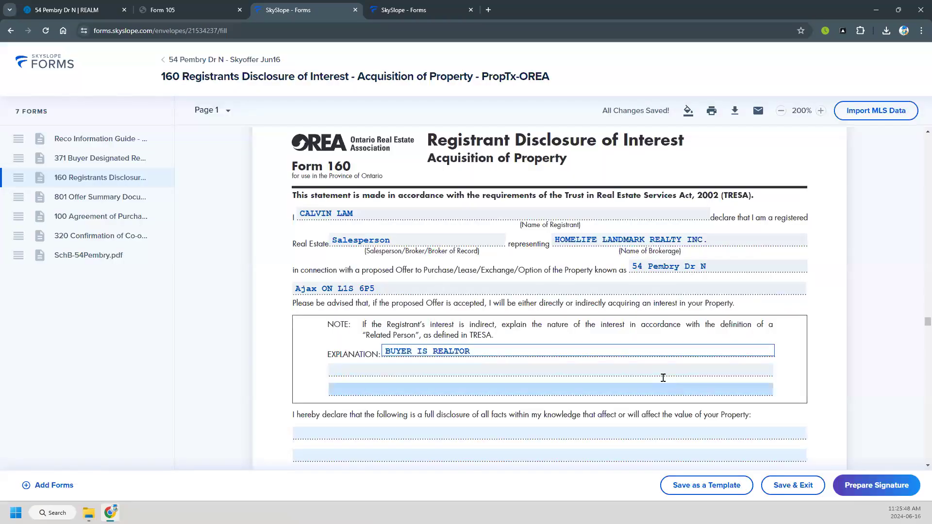
{"action": "scroll", "coordinate": [651, 391], "scroll_direction": "down", "scroll_amount": 6}
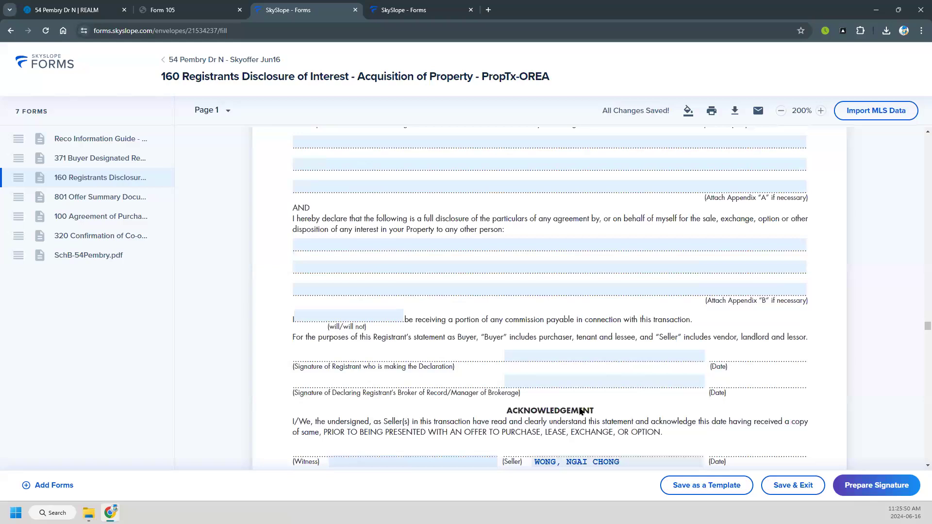
- Choose 'will' for receiving a commission portion, then scroll to the bottom of Form 160
{"action": "left_click", "coordinate": [394, 318]}
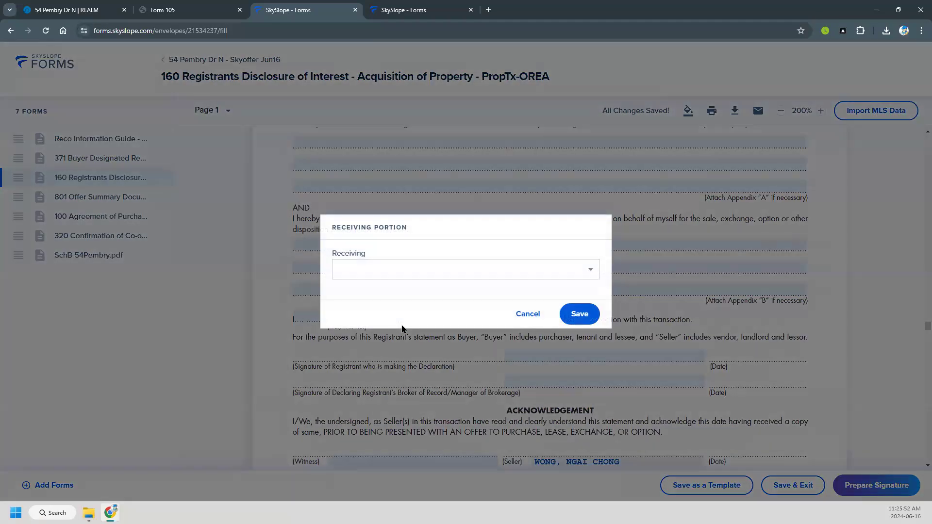
{"action": "left_click", "coordinate": [416, 273]}
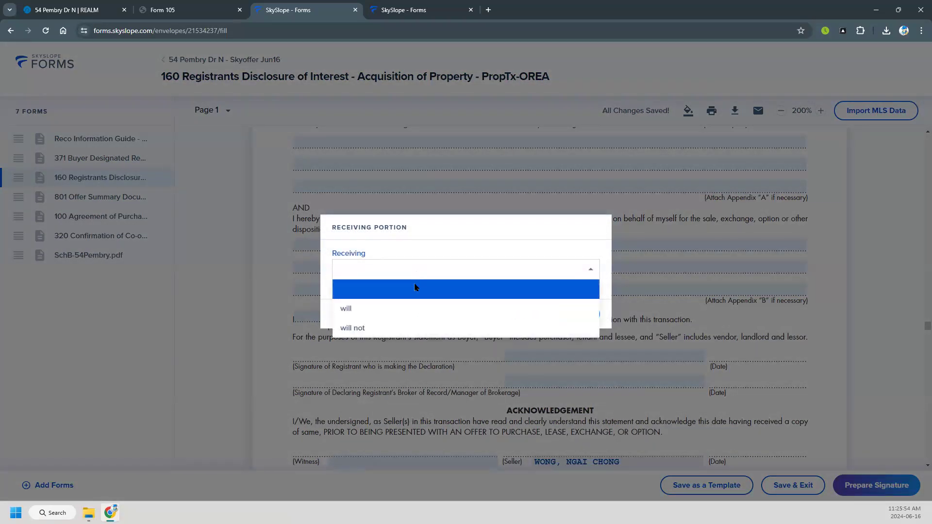
{"action": "left_click", "coordinate": [400, 311]}
{"action": "left_click", "coordinate": [581, 315]}
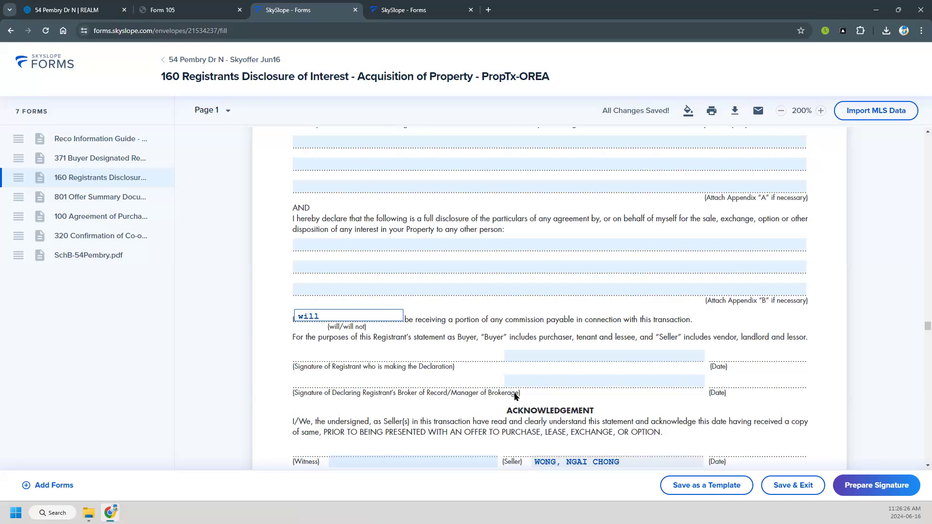
{"action": "scroll", "coordinate": [502, 388], "scroll_direction": "down", "scroll_amount": 2}
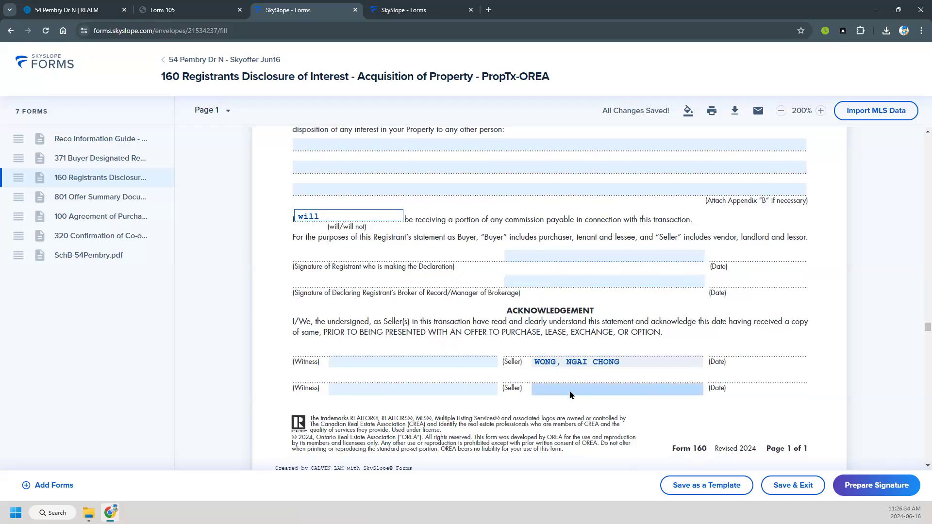
{"action": "scroll", "coordinate": [565, 391], "scroll_direction": "down", "scroll_amount": 2}
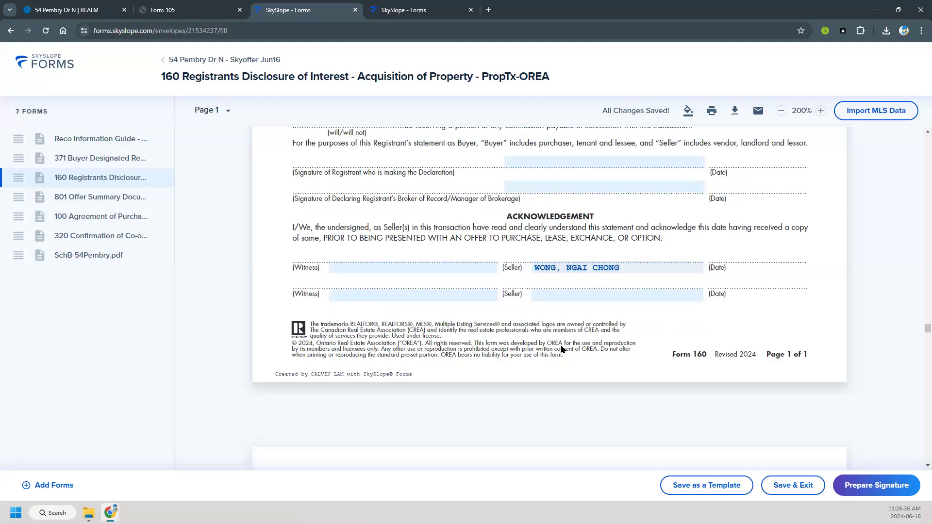
- Open 801 Offer Summary and set its Agreement of Purchase and Sale date to June 16, 2024
{"action": "left_click", "coordinate": [107, 198]}
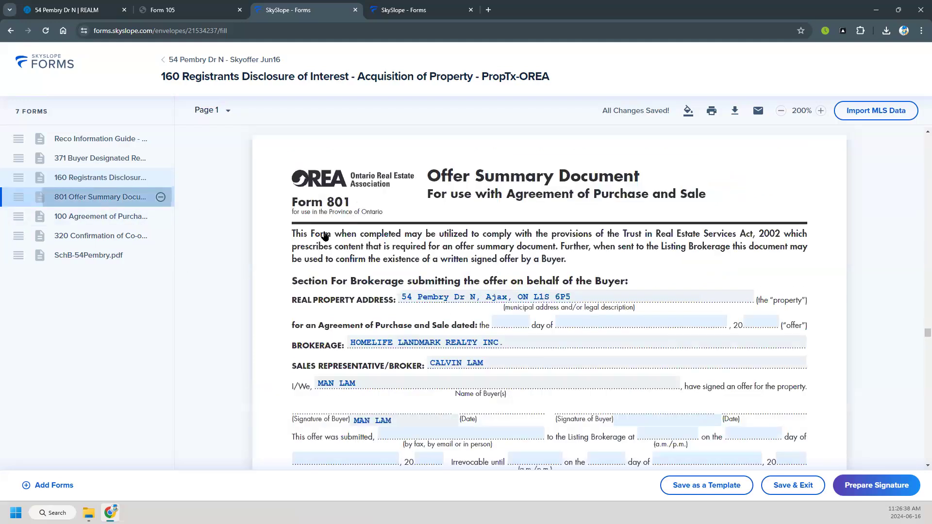
{"action": "scroll", "coordinate": [574, 330], "scroll_direction": "down", "scroll_amount": 1}
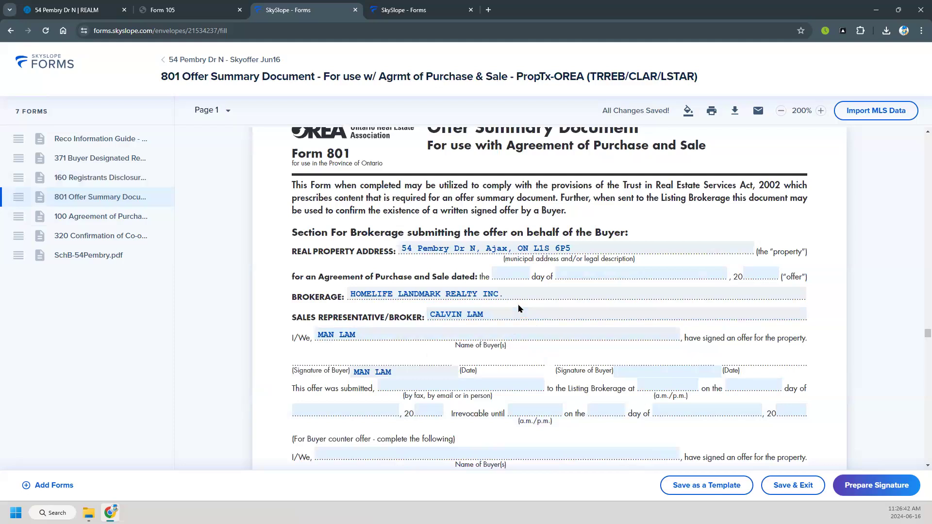
{"action": "left_click", "coordinate": [514, 276]}
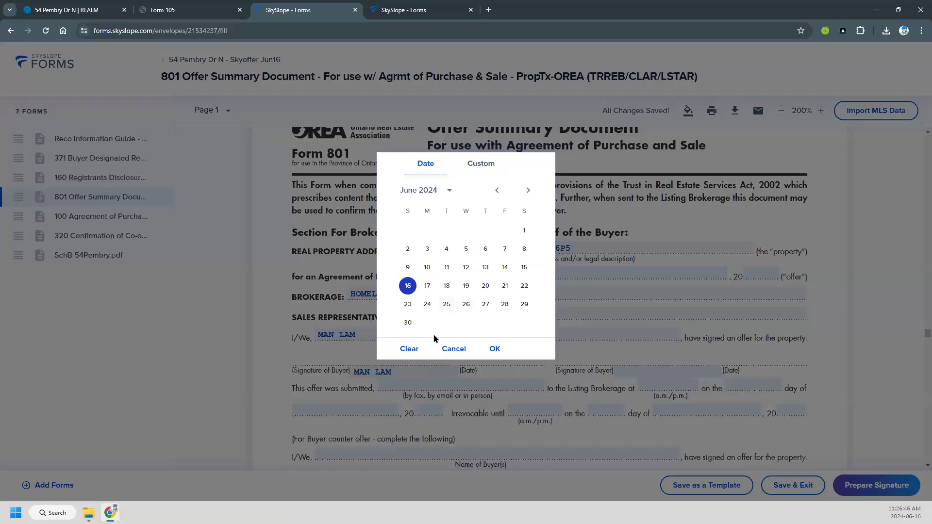
{"action": "left_click", "coordinate": [495, 348]}
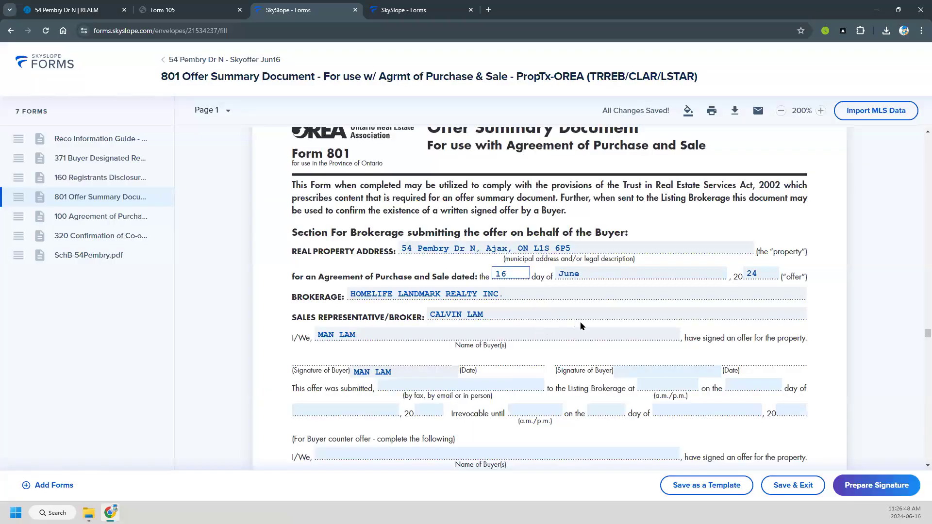
{"action": "scroll", "coordinate": [553, 325], "scroll_direction": "up", "scroll_amount": 1}
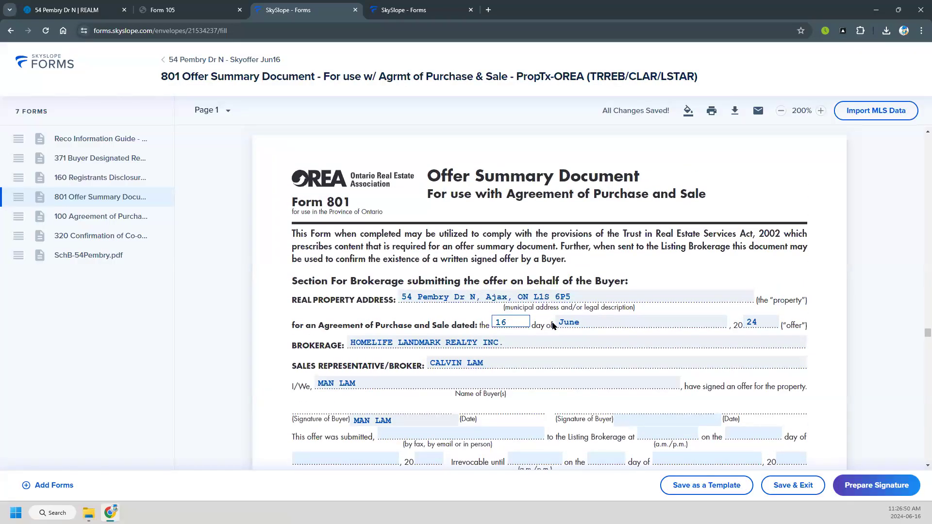
{"action": "scroll", "coordinate": [552, 328], "scroll_direction": "down", "scroll_amount": 2}
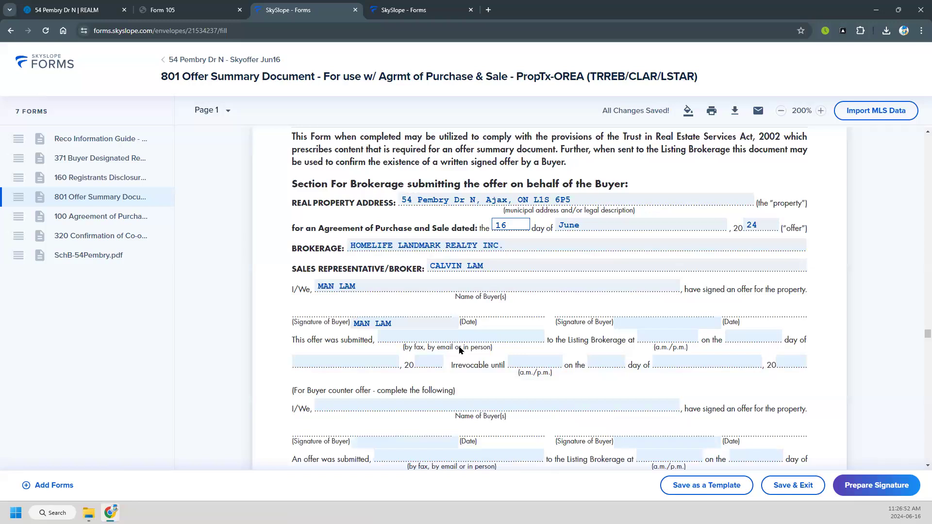
{"action": "scroll", "coordinate": [460, 350], "scroll_direction": "down", "scroll_amount": 1}
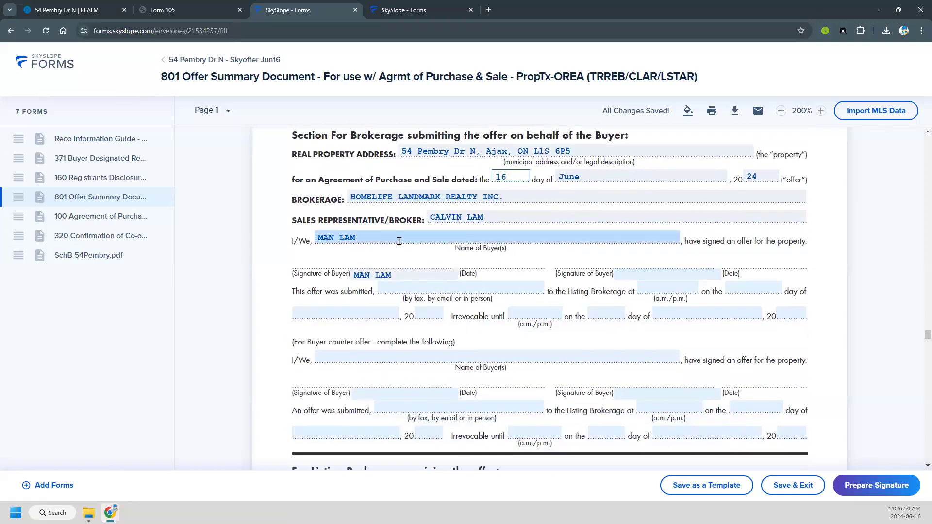
{"action": "left_click", "coordinate": [476, 286]}
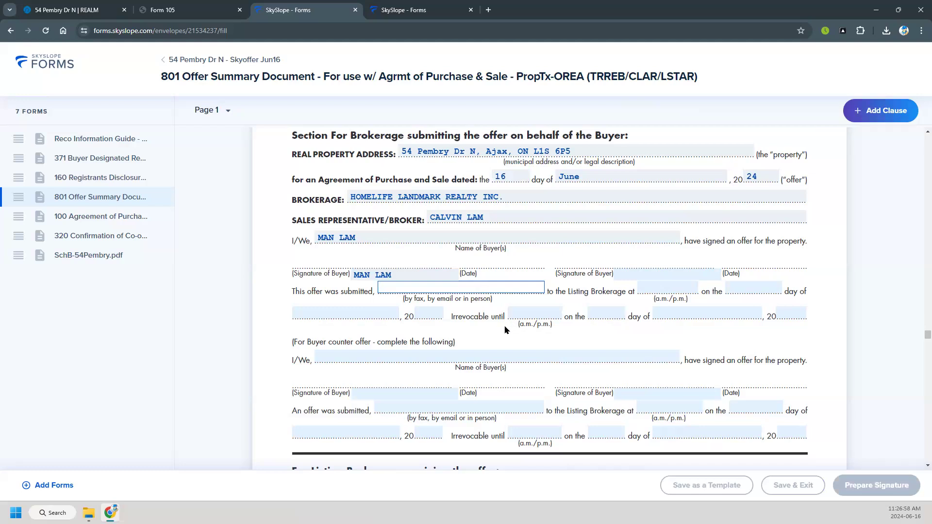
- Record the offer as submitted BY EMAIL and move to the a.m./p.m. time field
{"action": "type", "text": "BY EMAIL"}
{"action": "left_click", "coordinate": [662, 290]}
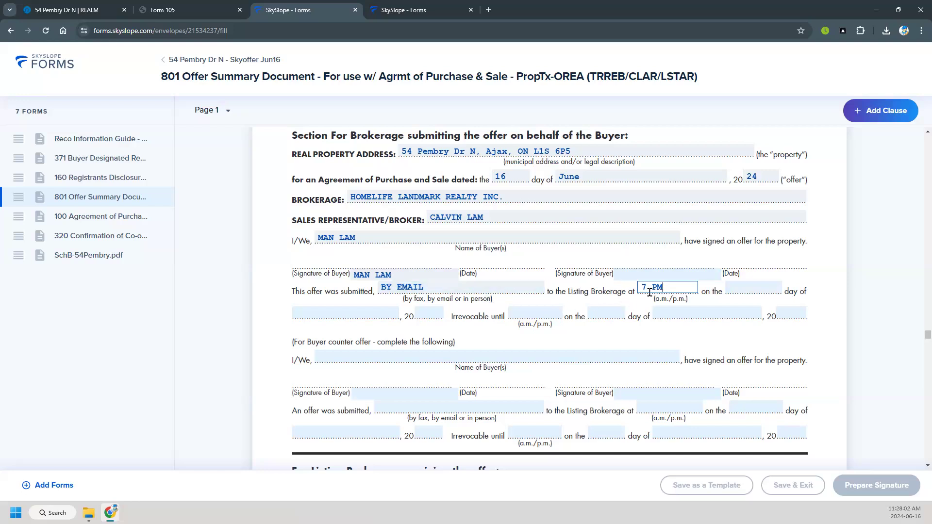
- Date the submission 16 June 2024 and make the offer irrevocable until 11:59 PM, 17 June 2024
{"action": "left_click", "coordinate": [744, 291]}
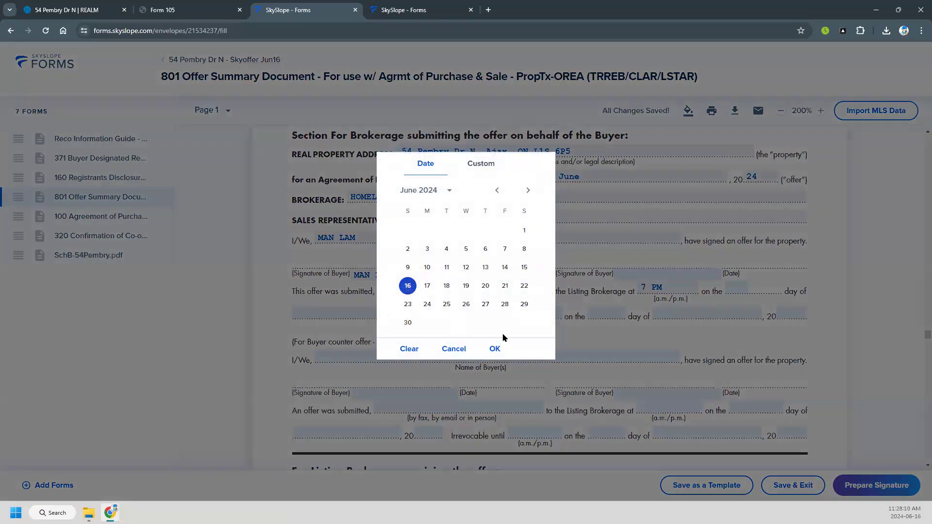
{"action": "left_click", "coordinate": [495, 349]}
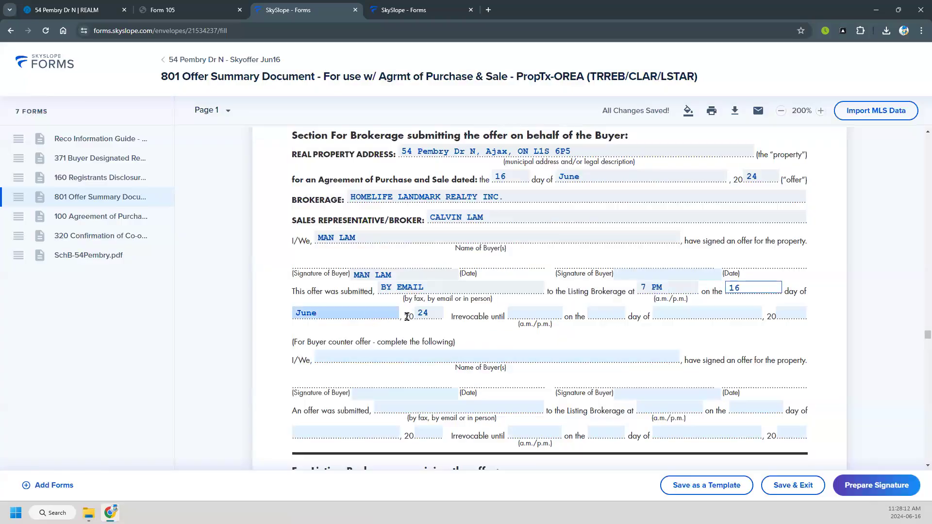
{"action": "left_click", "coordinate": [525, 313]}
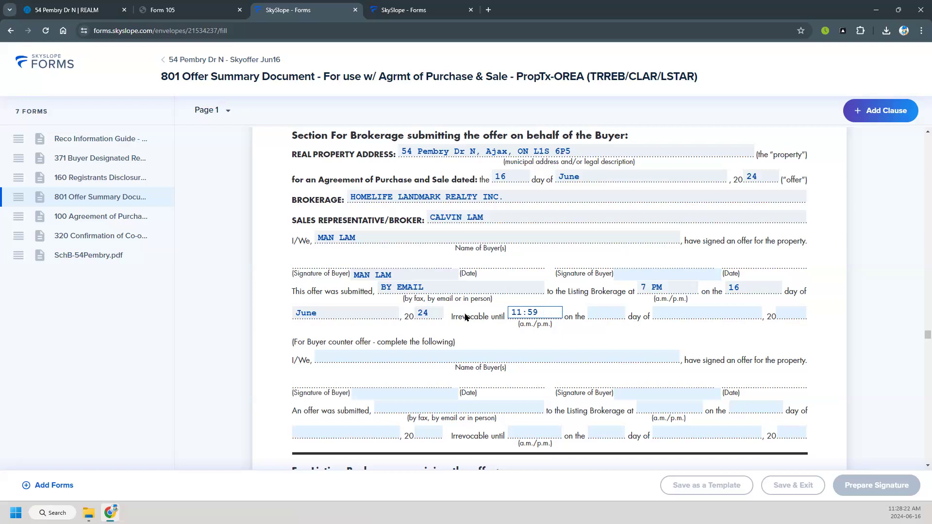
{"action": "left_click", "coordinate": [608, 314]}
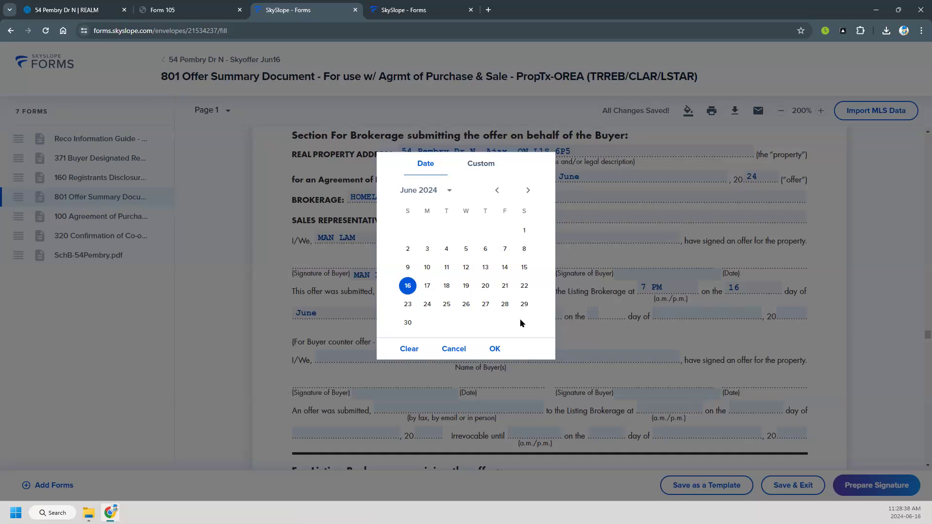
{"action": "left_click", "coordinate": [488, 341]}
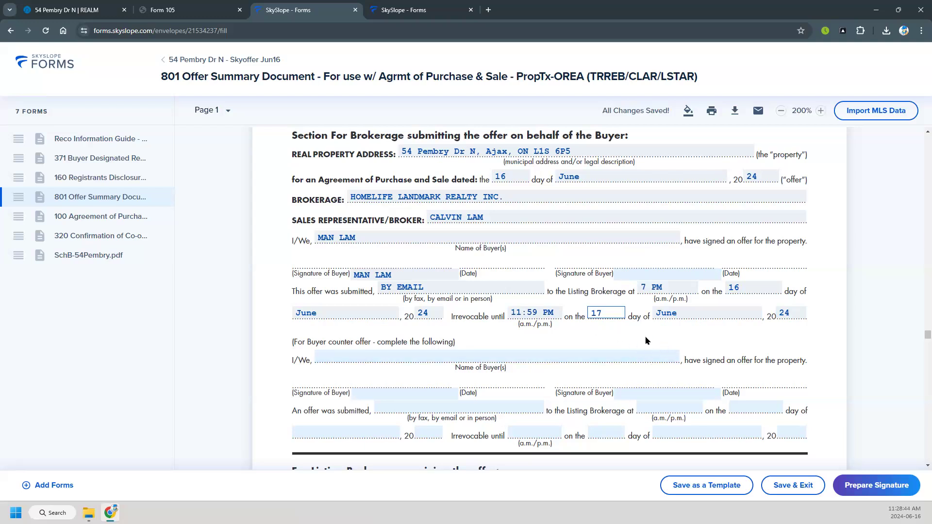
{"action": "scroll", "coordinate": [639, 348], "scroll_direction": "down", "scroll_amount": 1}
{"action": "scroll", "coordinate": [444, 265], "scroll_direction": "up", "scroll_amount": 2}
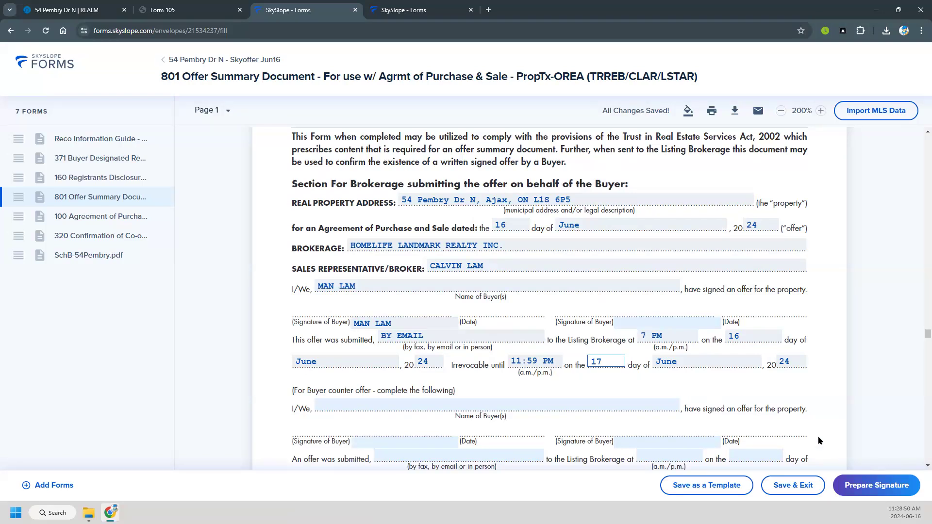
{"action": "scroll", "coordinate": [703, 385], "scroll_direction": "down", "scroll_amount": 8}
{"action": "scroll", "coordinate": [694, 397], "scroll_direction": "down", "scroll_amount": 8}
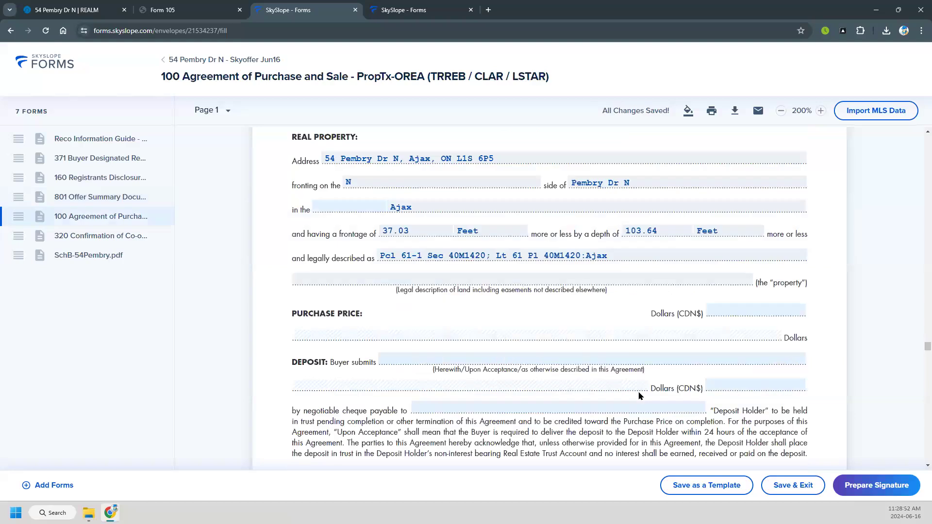
- Date Form 100 16 June 2024 and set the property's location to City of (Ajax)
{"action": "scroll", "coordinate": [577, 359], "scroll_direction": "up", "scroll_amount": 1}
{"action": "scroll", "coordinate": [578, 359], "scroll_direction": "up", "scroll_amount": 3}
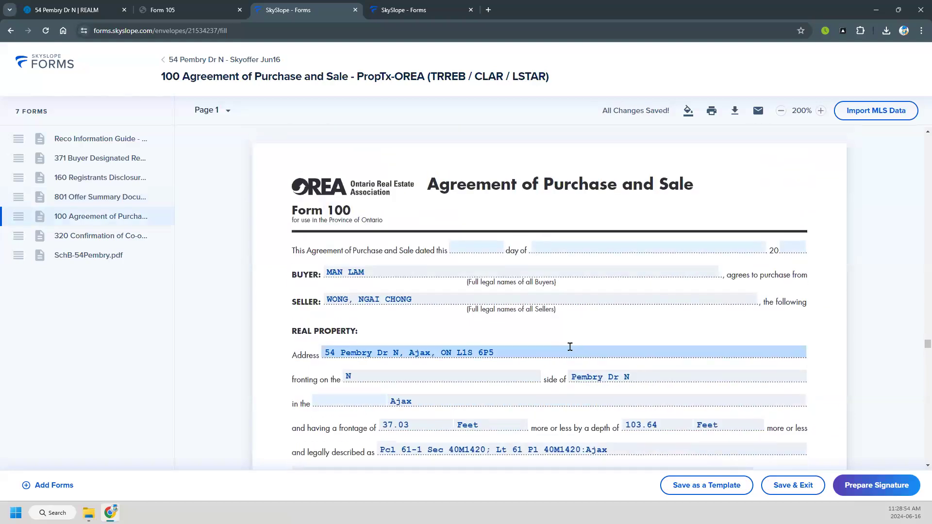
{"action": "left_click", "coordinate": [494, 251]}
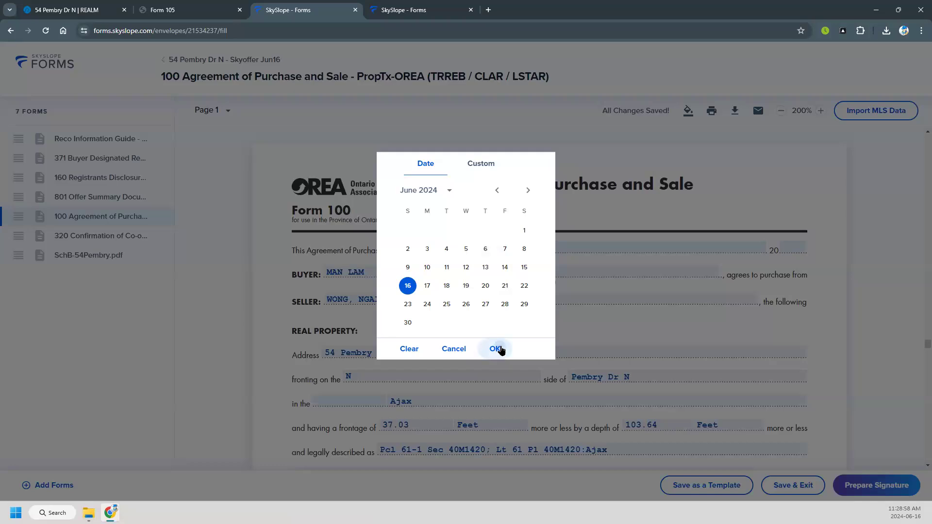
{"action": "left_click", "coordinate": [496, 349]}
{"action": "scroll", "coordinate": [504, 374], "scroll_direction": "down", "scroll_amount": 2}
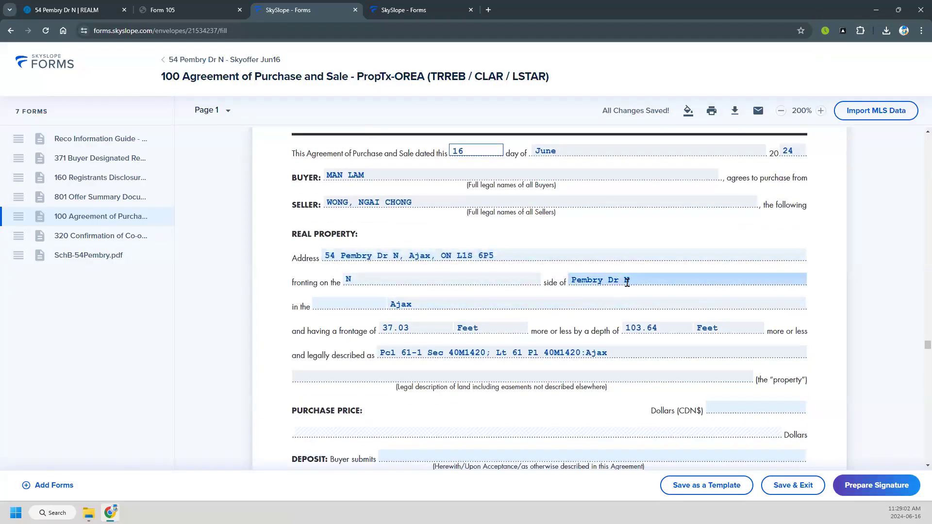
{"action": "left_click", "coordinate": [355, 306]}
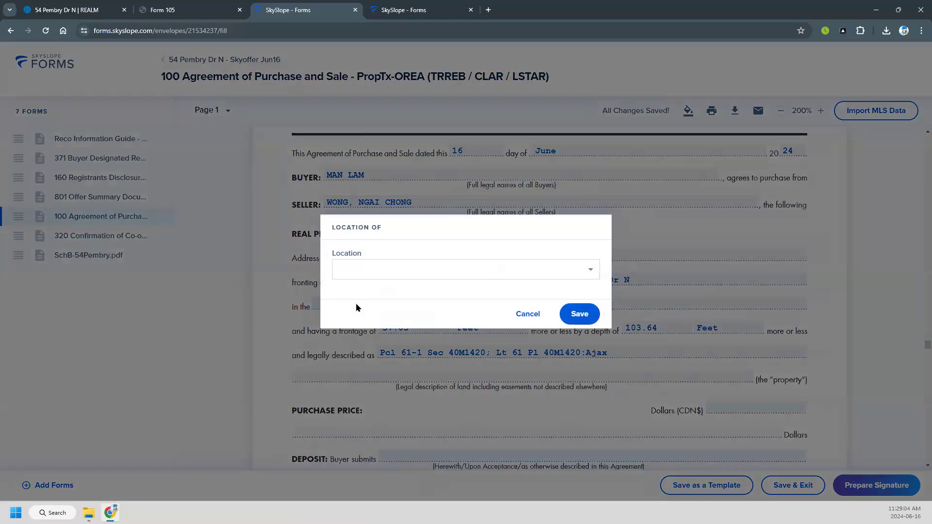
{"action": "left_click", "coordinate": [391, 309]}
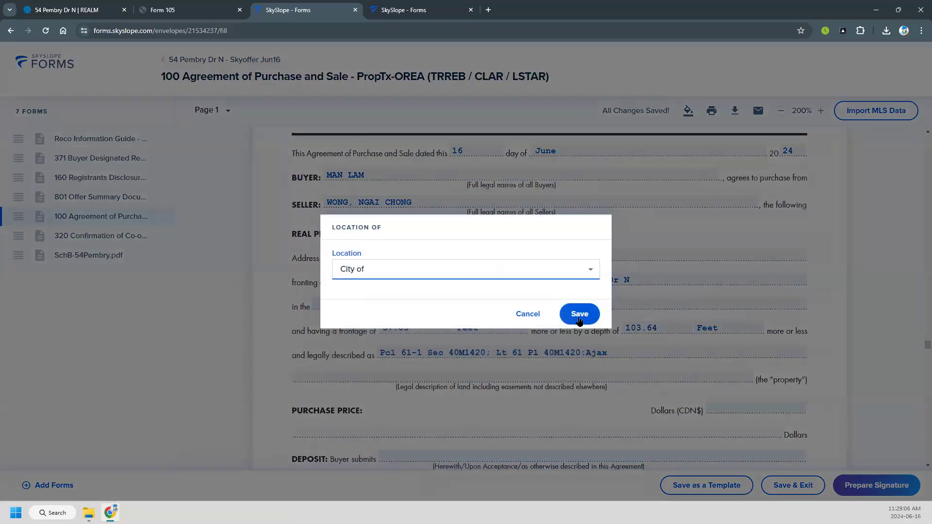
{"action": "left_click", "coordinate": [579, 313]}
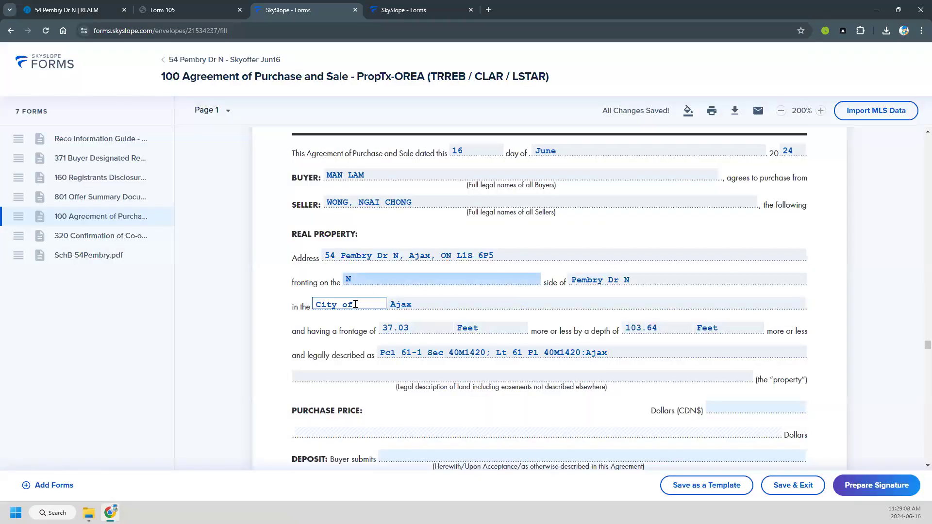
- Open Form 100's legal description for editing and switch to the property's REALM listing
{"action": "scroll", "coordinate": [437, 301], "scroll_direction": "down", "scroll_amount": 2}
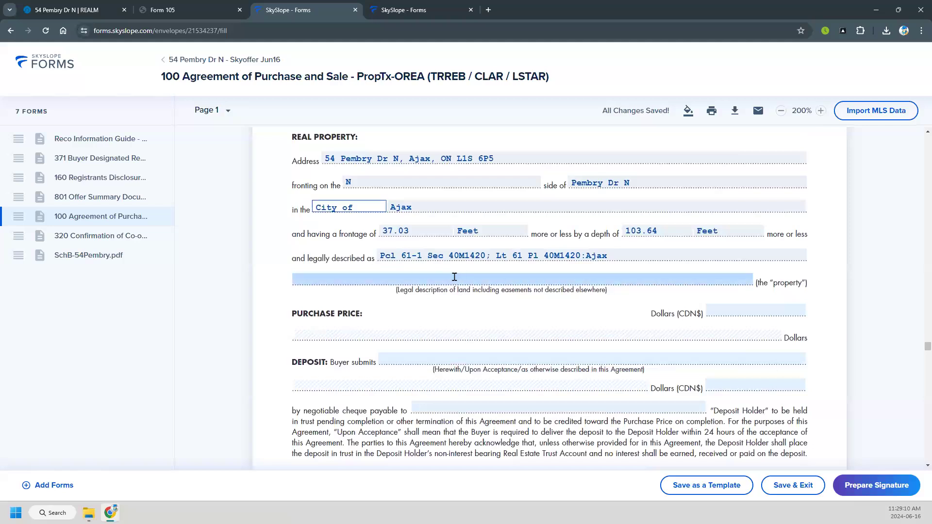
{"action": "left_click_drag", "start_coordinate": [641, 256], "coordinate": [379, 256]}
{"action": "left_click", "coordinate": [379, 256]}
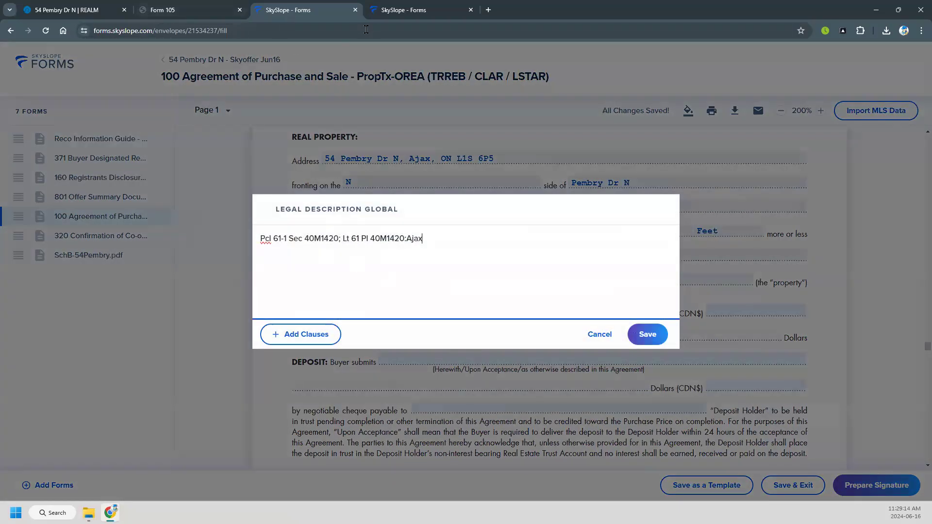
{"action": "left_click", "coordinate": [59, 10]}
{"action": "scroll", "coordinate": [541, 336], "scroll_direction": "down", "scroll_amount": 8}
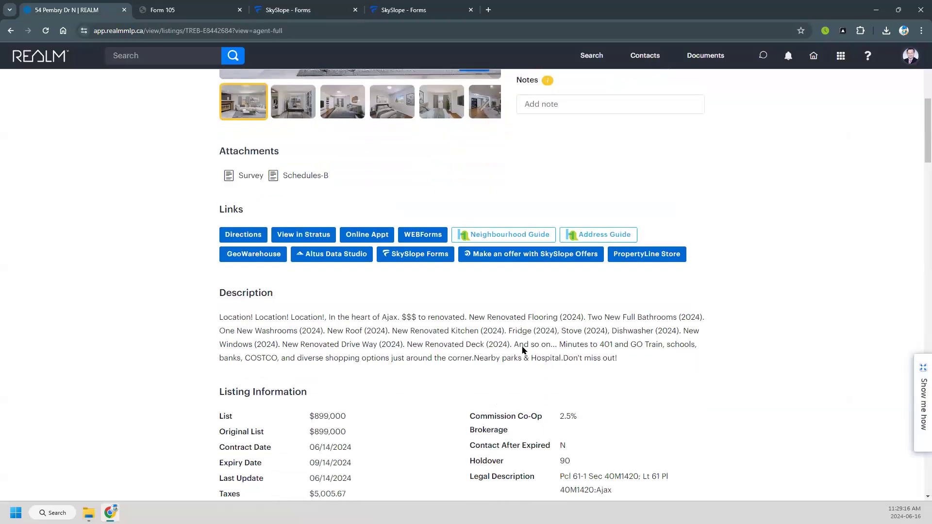
{"action": "scroll", "coordinate": [541, 336], "scroll_direction": "up", "scroll_amount": 2}
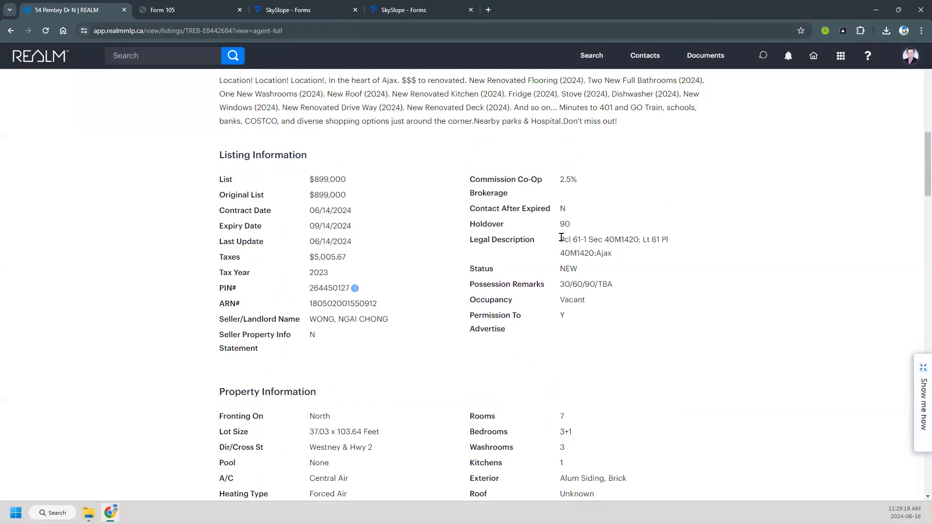
{"action": "left_click_drag", "start_coordinate": [561, 237], "coordinate": [626, 261]}
{"action": "scroll", "coordinate": [641, 299], "scroll_direction": "up", "scroll_amount": 3}
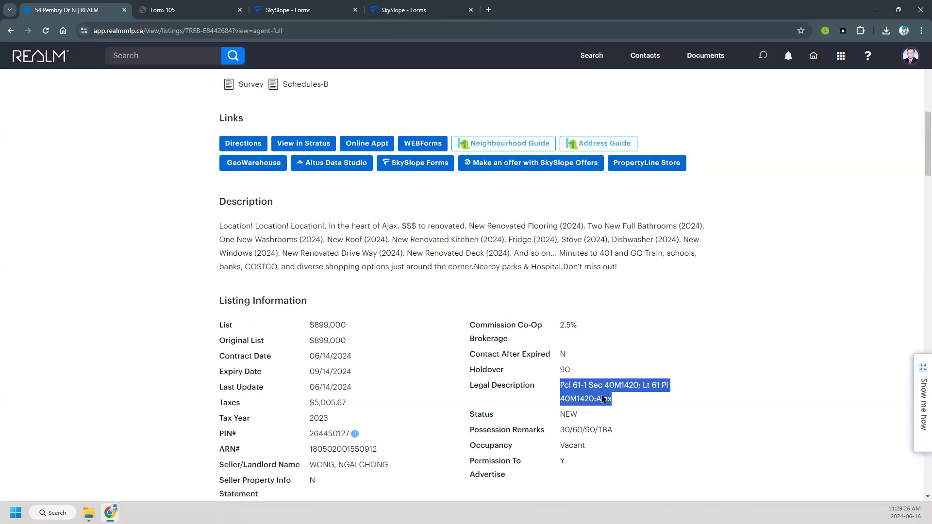
{"action": "scroll", "coordinate": [614, 400], "scroll_direction": "up", "scroll_amount": 5}
{"action": "scroll", "coordinate": [611, 297], "scroll_direction": "up", "scroll_amount": 3}
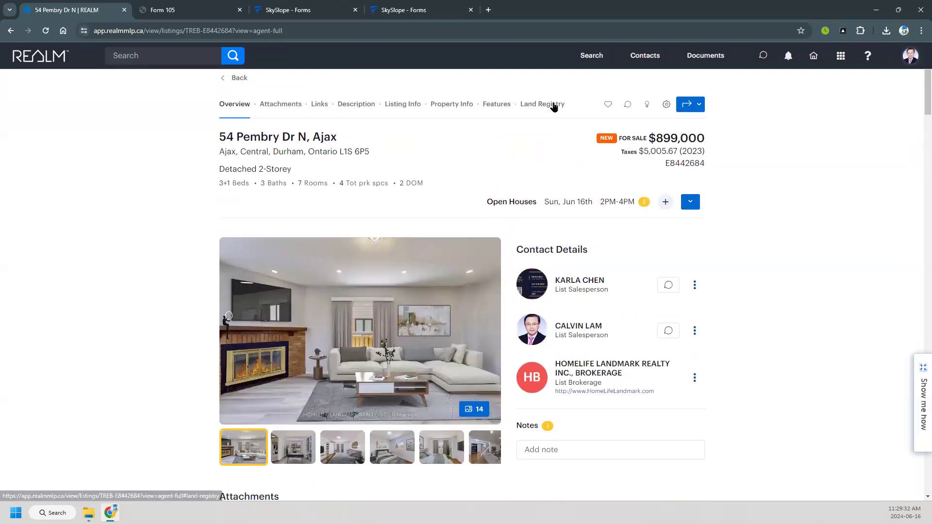
{"action": "left_click", "coordinate": [553, 104]}
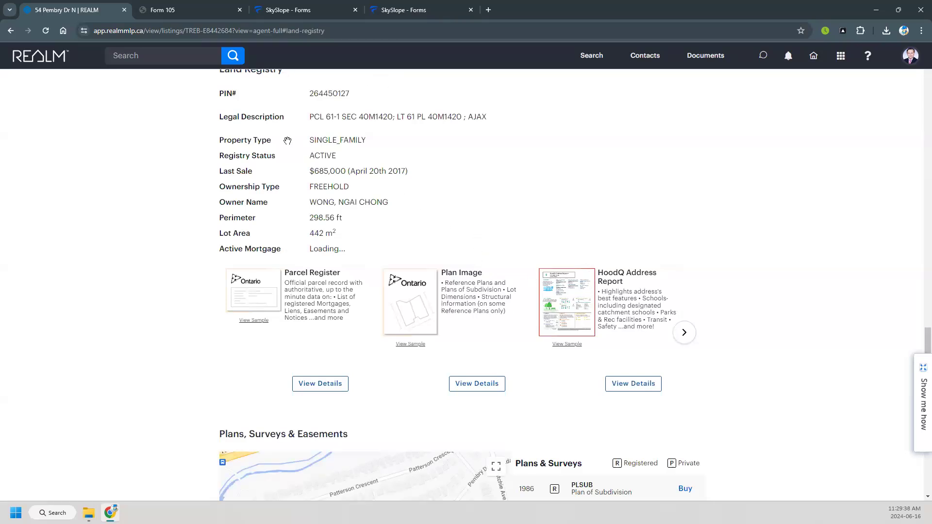
{"action": "scroll", "coordinate": [290, 144], "scroll_direction": "down", "scroll_amount": 1}
{"action": "scroll", "coordinate": [375, 214], "scroll_direction": "up", "scroll_amount": 3}
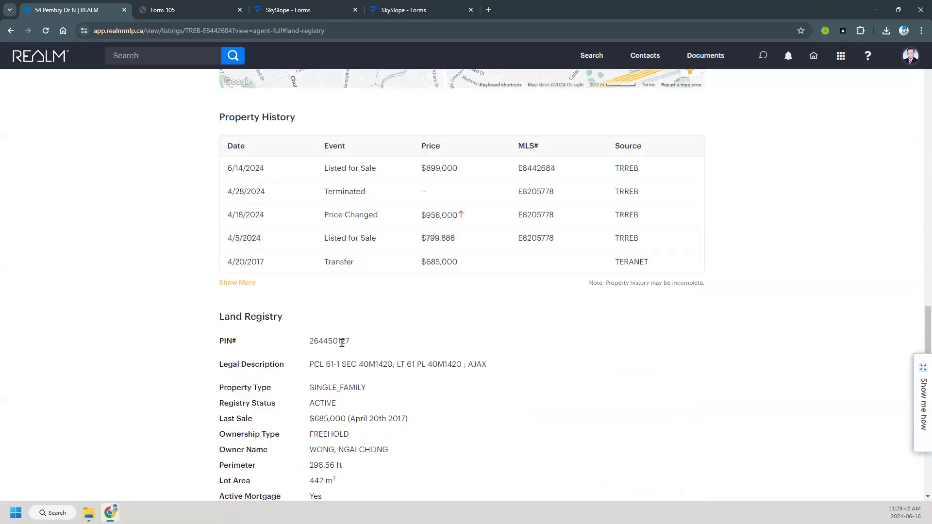
{"action": "scroll", "coordinate": [346, 337], "scroll_direction": "down", "scroll_amount": 2}
{"action": "left_click_drag", "start_coordinate": [310, 265], "coordinate": [496, 271]}
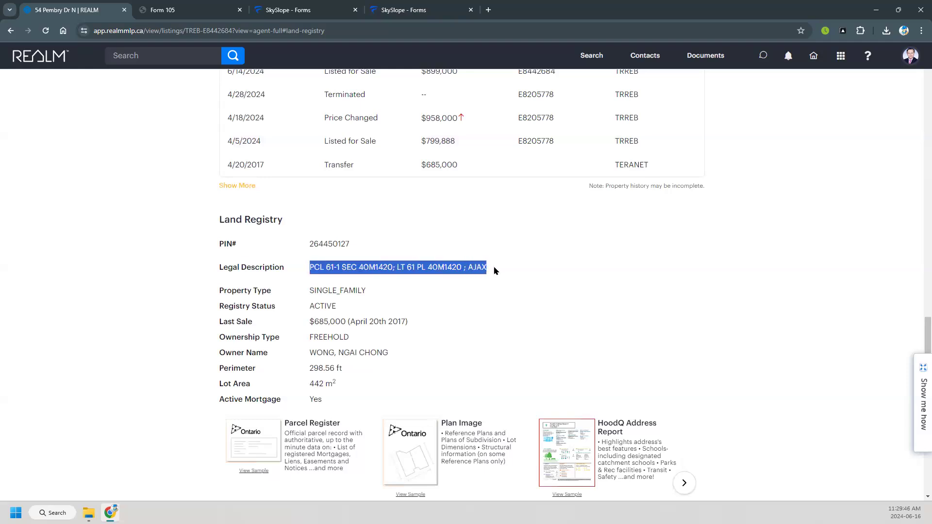
{"action": "right_click", "coordinate": [447, 267]}
{"action": "left_click", "coordinate": [467, 272]}
- Paste the Land Registry legal description, delete the mixed-case line, and save it
{"action": "left_click", "coordinate": [304, 10]}
{"action": "left_click", "coordinate": [429, 243]}
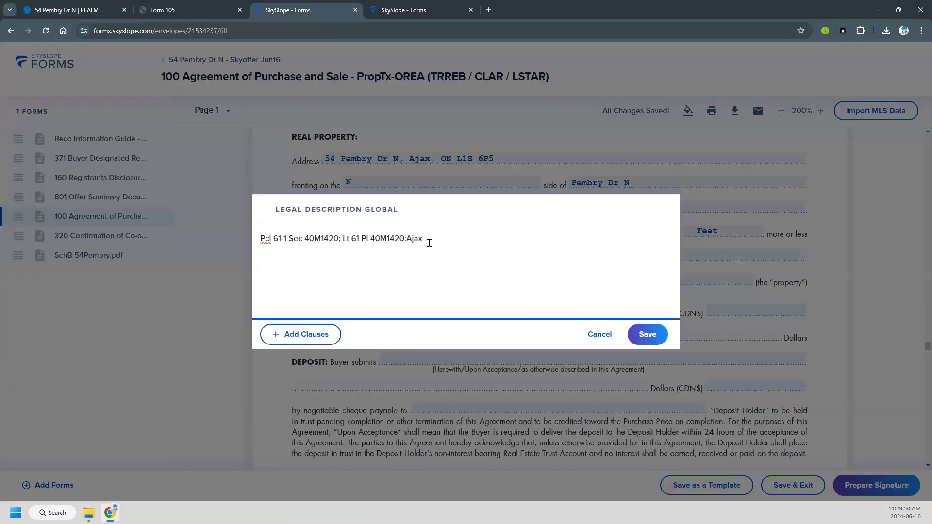
{"action": "key", "text": "ctrl+v"}
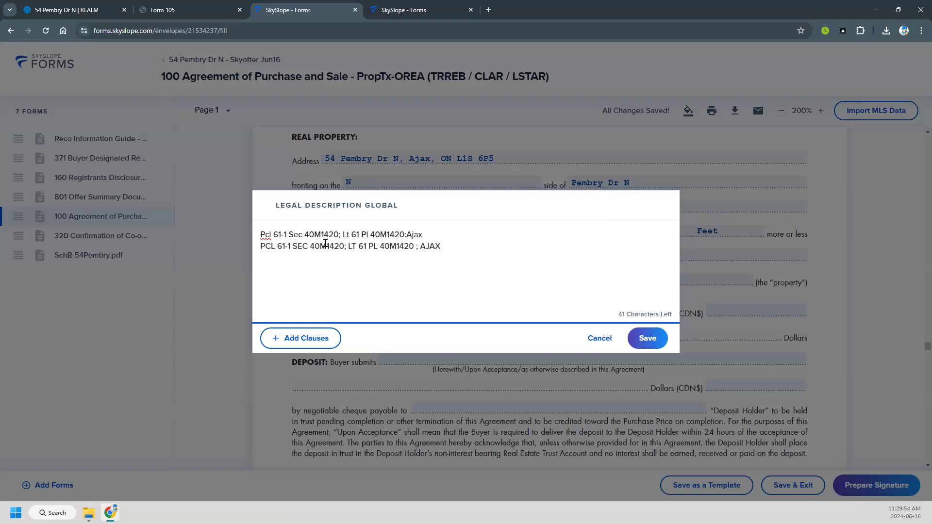
{"action": "left_click_drag", "start_coordinate": [430, 235], "coordinate": [240, 237]}
{"action": "key", "text": "Delete"}
{"action": "key", "text": "Delete"}
{"action": "left_click", "coordinate": [653, 340]}
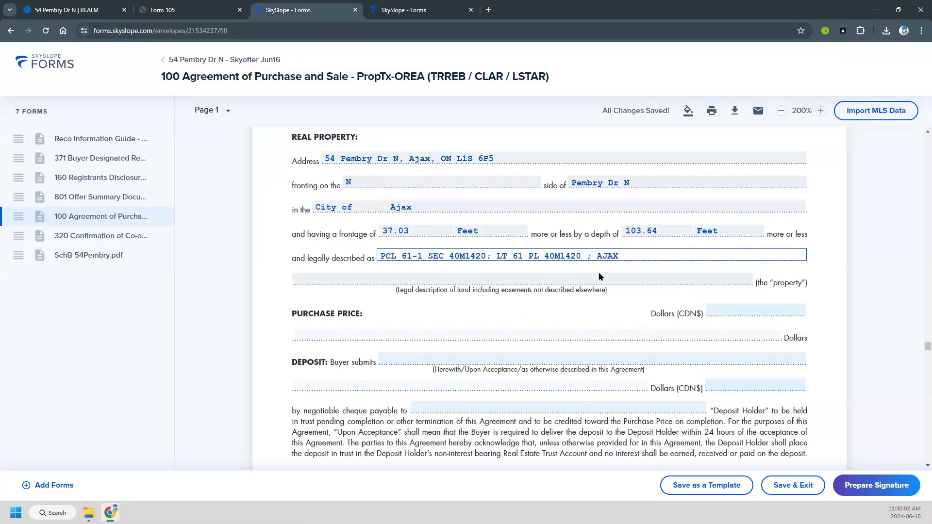
- Enter a purchase price of 1,000,000.00 (One million and 00/100) on Form 100
{"action": "scroll", "coordinate": [598, 277], "scroll_direction": "down", "scroll_amount": 1}
{"action": "left_click", "coordinate": [761, 265]}
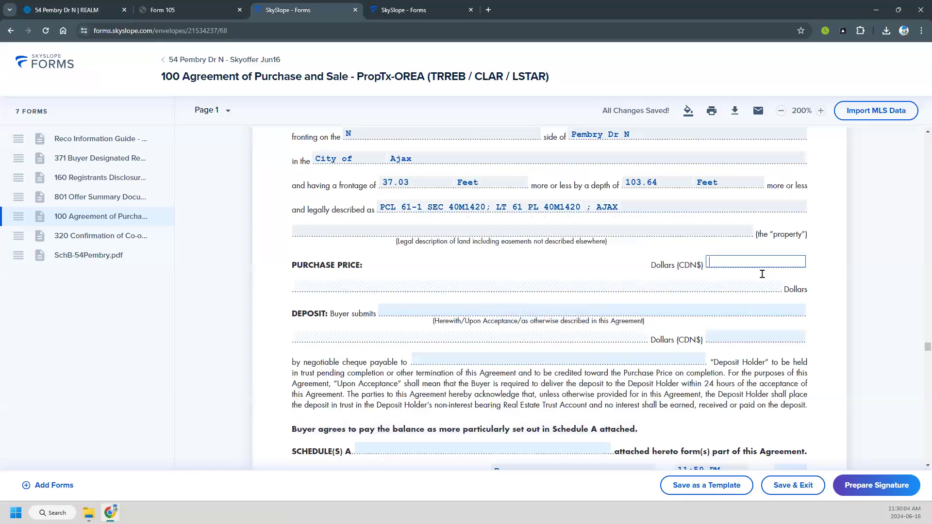
{"action": "type", "text": "1,000,000"}
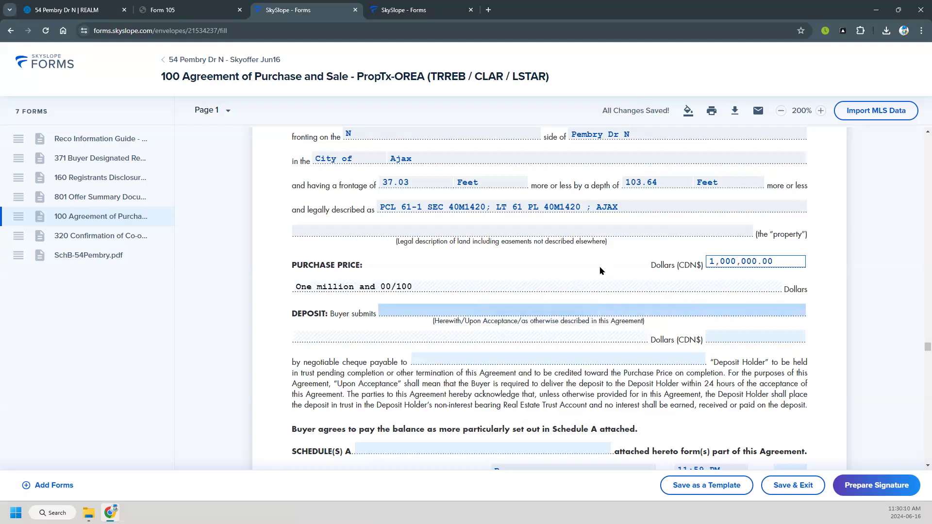
{"action": "left_click", "coordinate": [324, 287]}
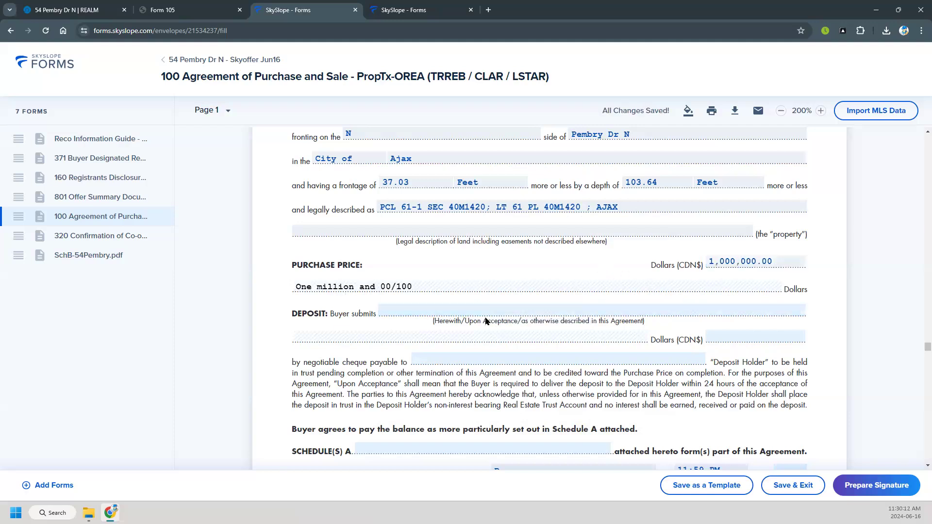
{"action": "left_click", "coordinate": [66, 10]}
{"action": "scroll", "coordinate": [340, 272], "scroll_direction": "up", "scroll_amount": 10}
{"action": "scroll", "coordinate": [340, 271], "scroll_direction": "up", "scroll_amount": 15}
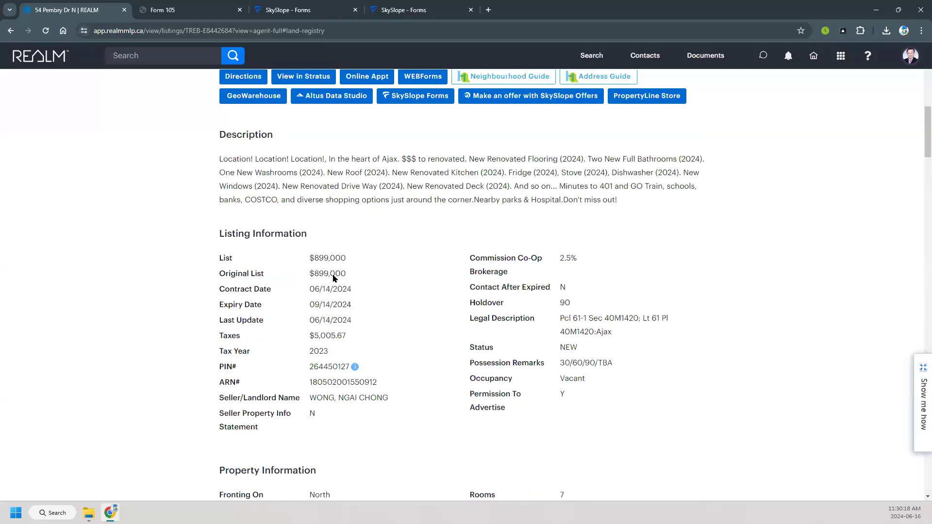
{"action": "scroll", "coordinate": [334, 278], "scroll_direction": "up", "scroll_amount": 10}
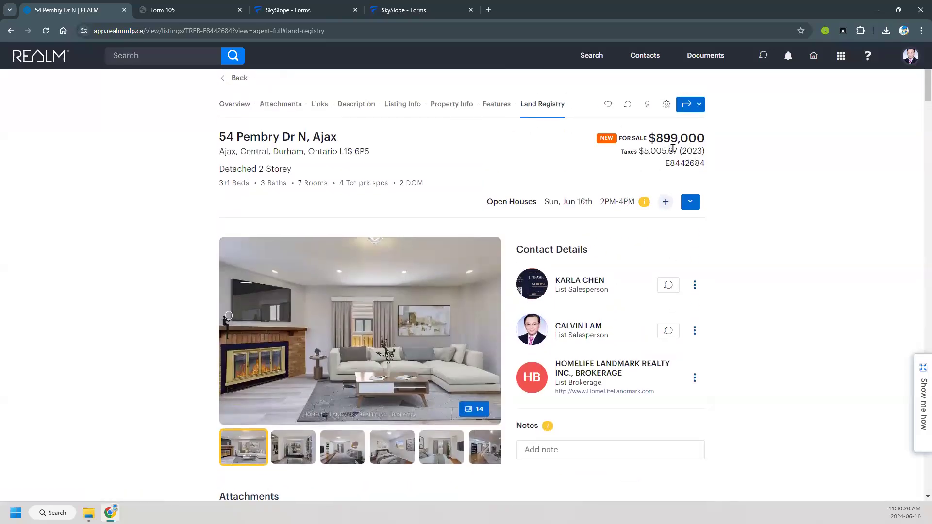
{"action": "left_click", "coordinate": [299, 11]}
{"action": "left_click", "coordinate": [430, 312]}
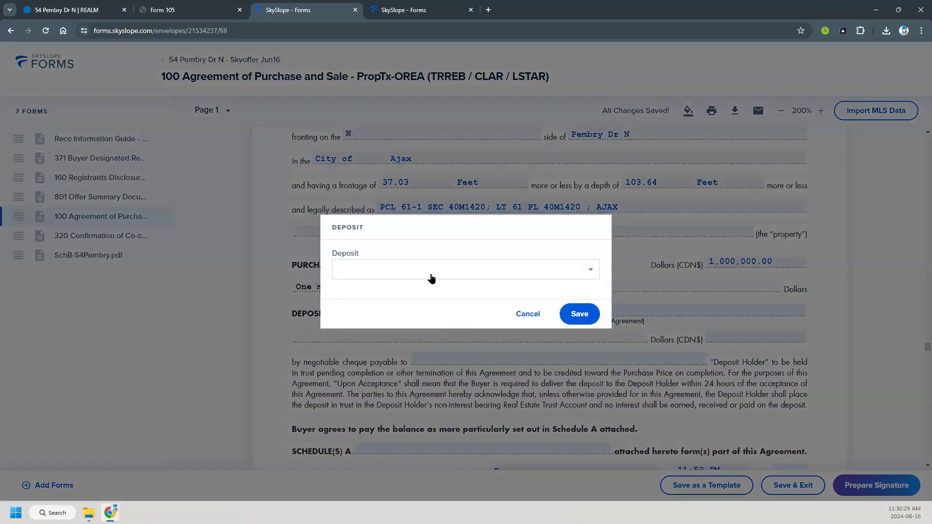
- Make a 50,000 deposit payable upon acceptance to HOMELIFE LANDMARK REATLY INC
{"action": "left_click", "coordinate": [422, 269]}
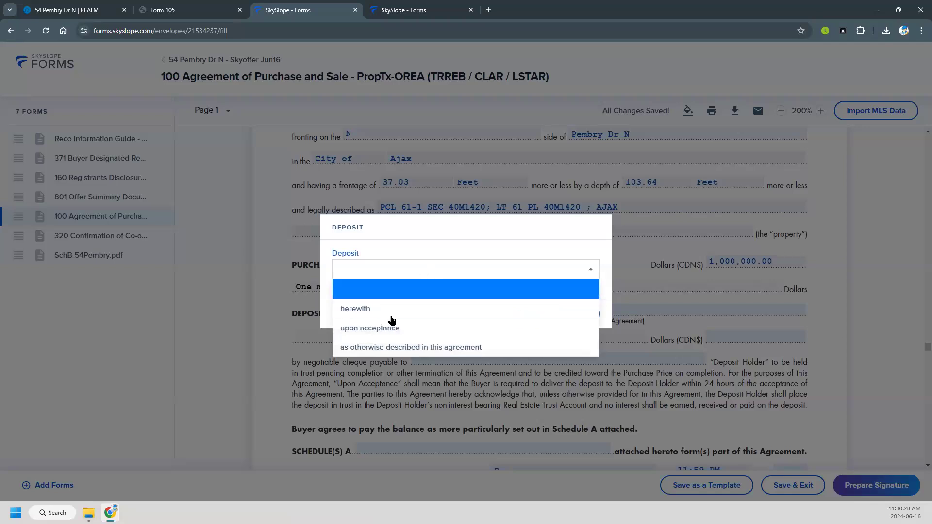
{"action": "left_click", "coordinate": [396, 328]}
{"action": "left_click", "coordinate": [577, 315]}
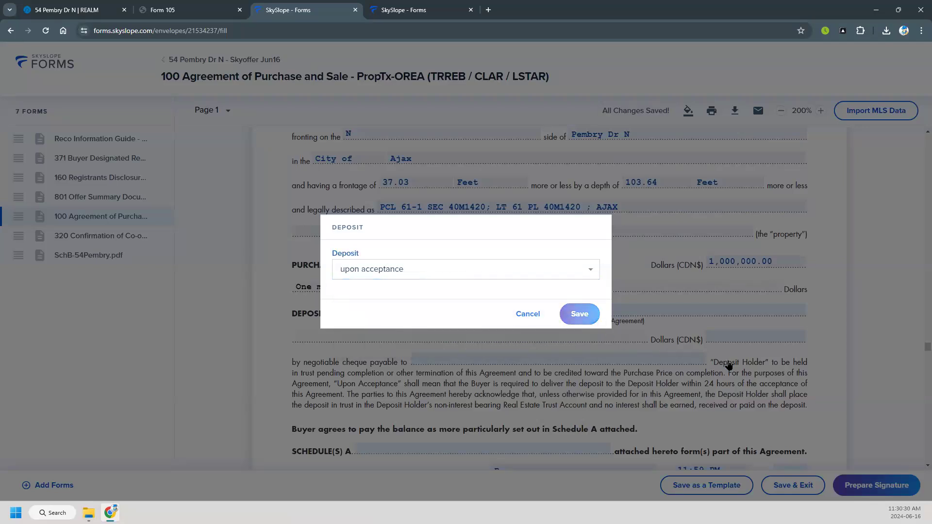
{"action": "left_click", "coordinate": [738, 337]}
{"action": "type", "text": "50,00"}
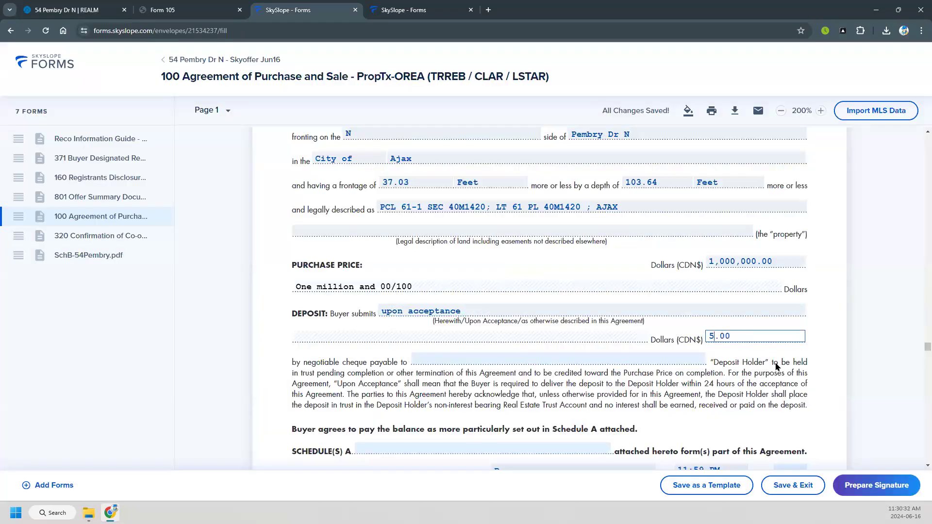
{"action": "type", "text": "0"}
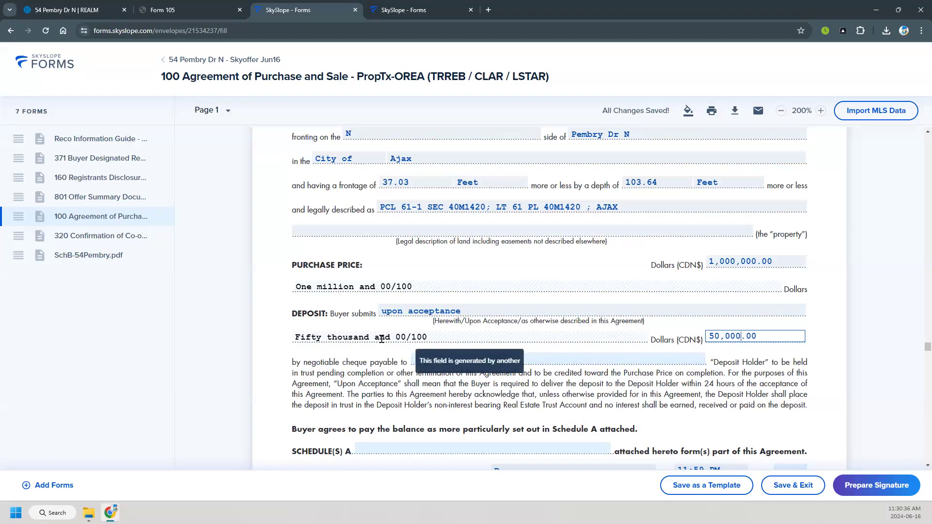
{"action": "left_click", "coordinate": [577, 358]}
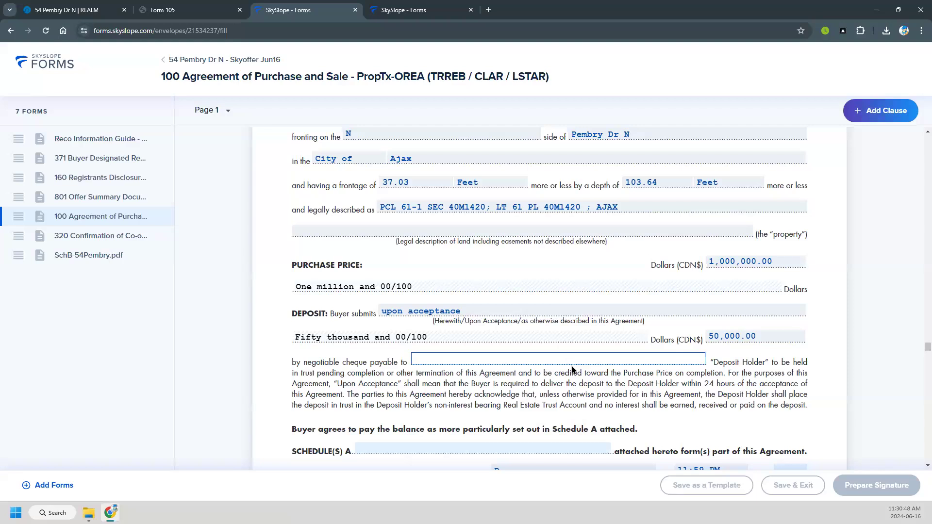
{"action": "type", "text": "MELIFE LANDMARK REA"}
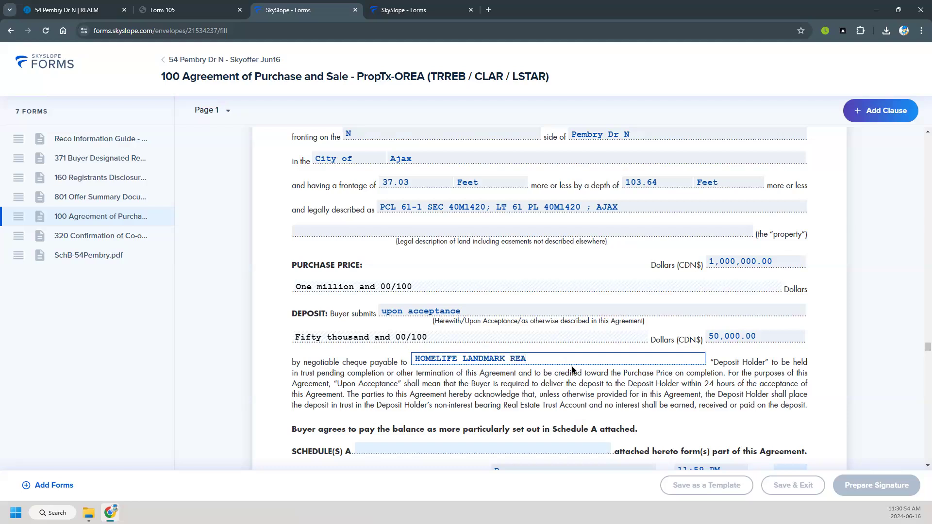
{"action": "type", "text": "TLY INC."}
- List Schedules A & B and make the offer irrevocable until 17 June
{"action": "scroll", "coordinate": [546, 362], "scroll_direction": "down", "scroll_amount": 3}
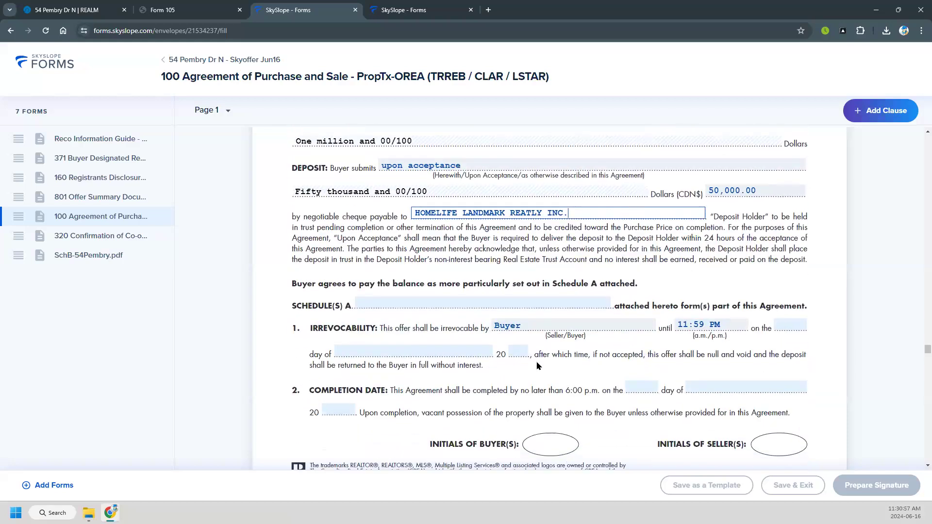
{"action": "left_click", "coordinate": [490, 298]}
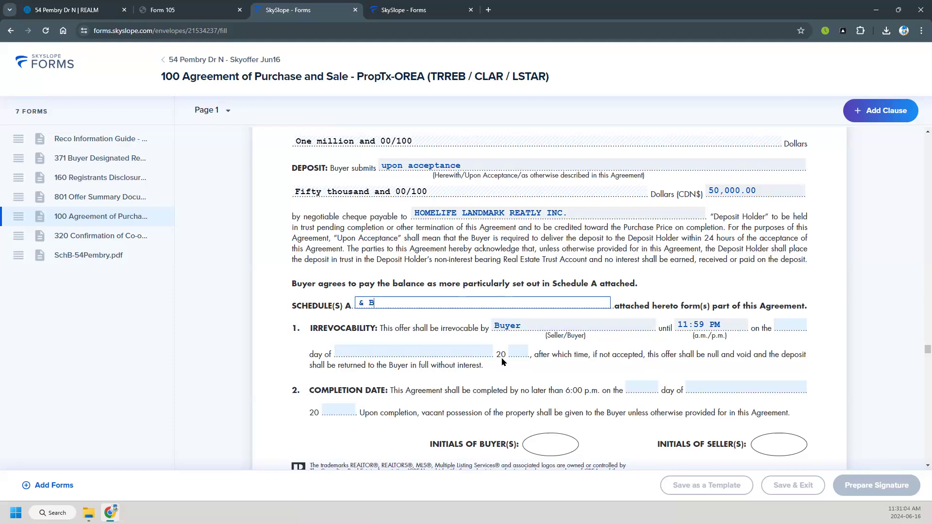
{"action": "scroll", "coordinate": [509, 421], "scroll_direction": "down", "scroll_amount": 1}
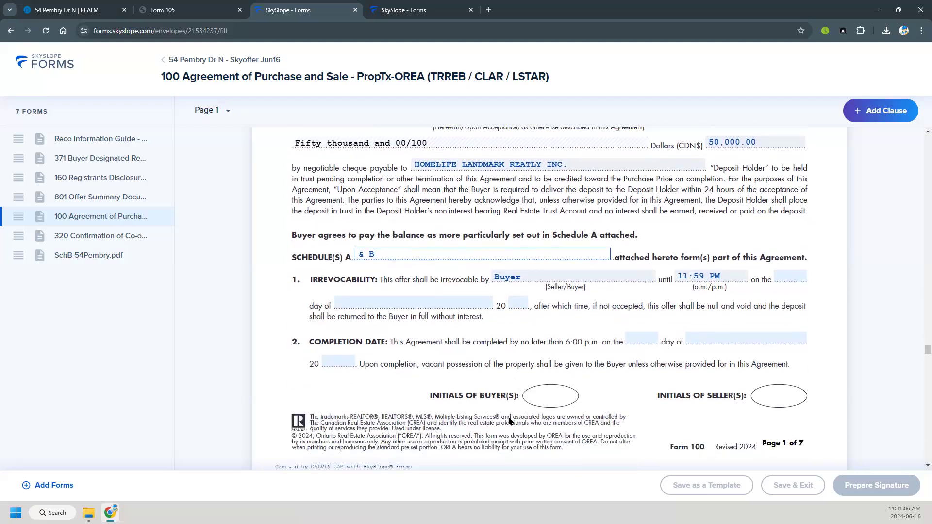
{"action": "left_click", "coordinate": [419, 296]}
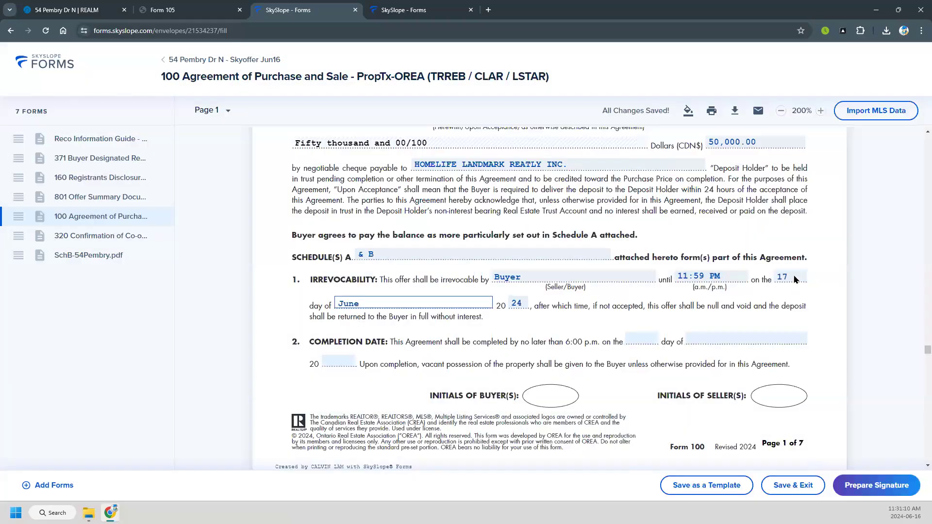
{"action": "left_click", "coordinate": [793, 278]}
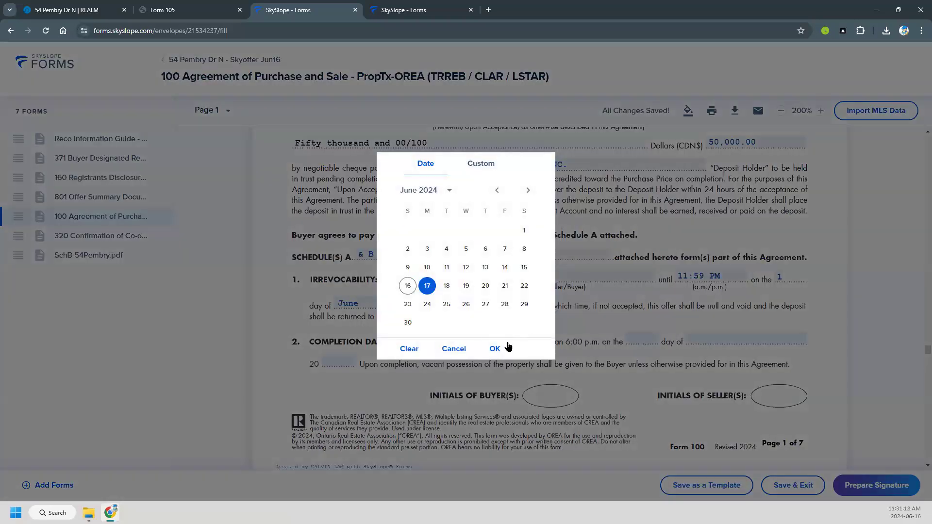
{"action": "left_click", "coordinate": [509, 343]}
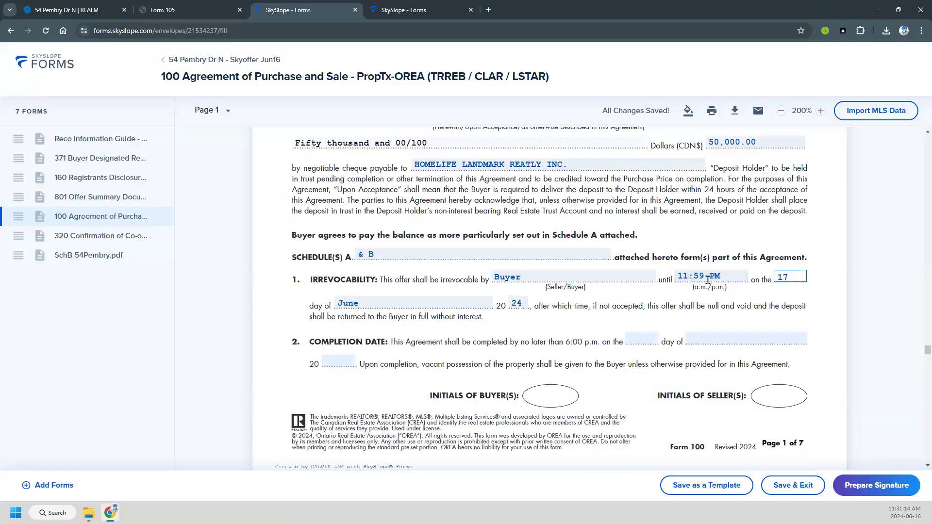
- Set the completion date to 31 August 2024
{"action": "left_click", "coordinate": [634, 340]}
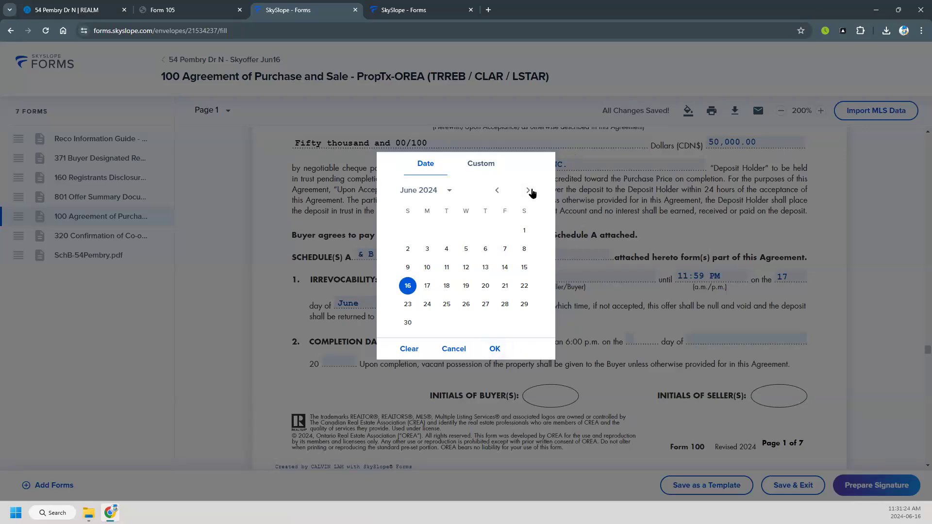
{"action": "left_click", "coordinate": [532, 191]}
{"action": "left_click", "coordinate": [530, 190]}
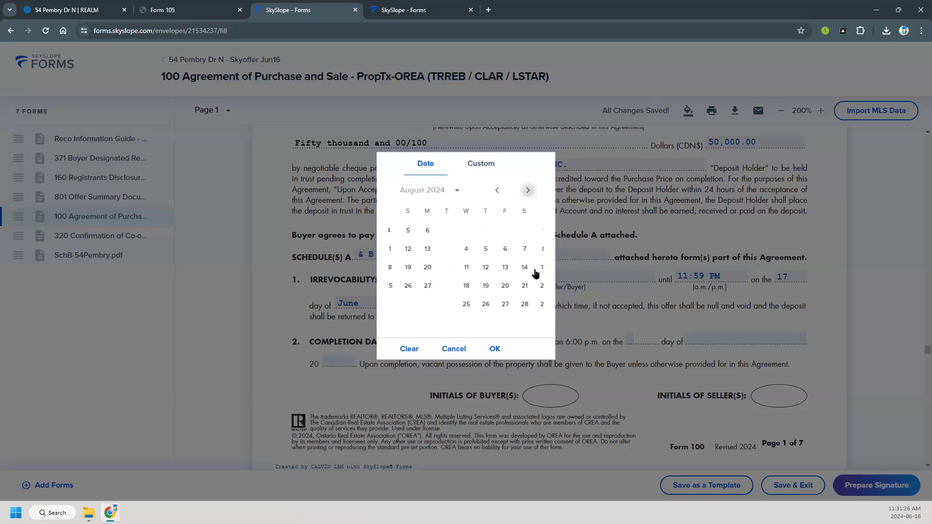
{"action": "left_click", "coordinate": [527, 305]}
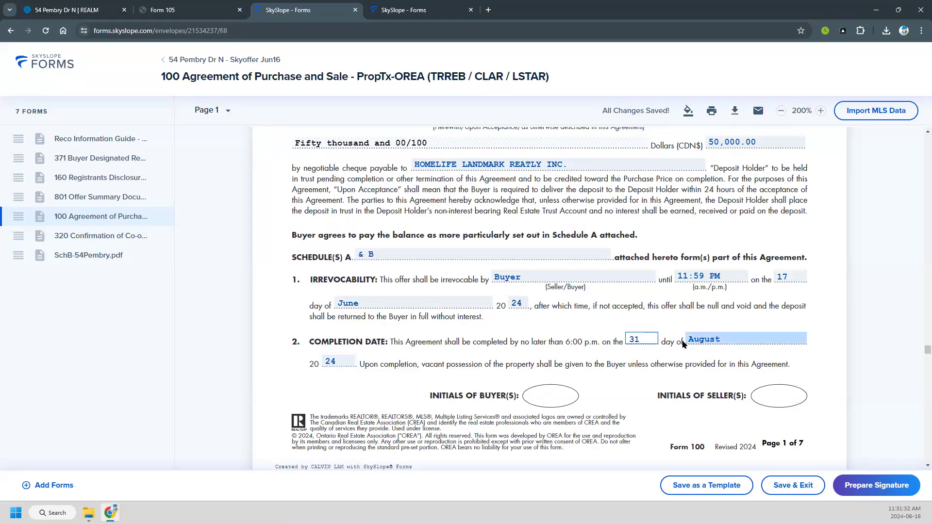
{"action": "scroll", "coordinate": [696, 384], "scroll_direction": "down", "scroll_amount": 4}
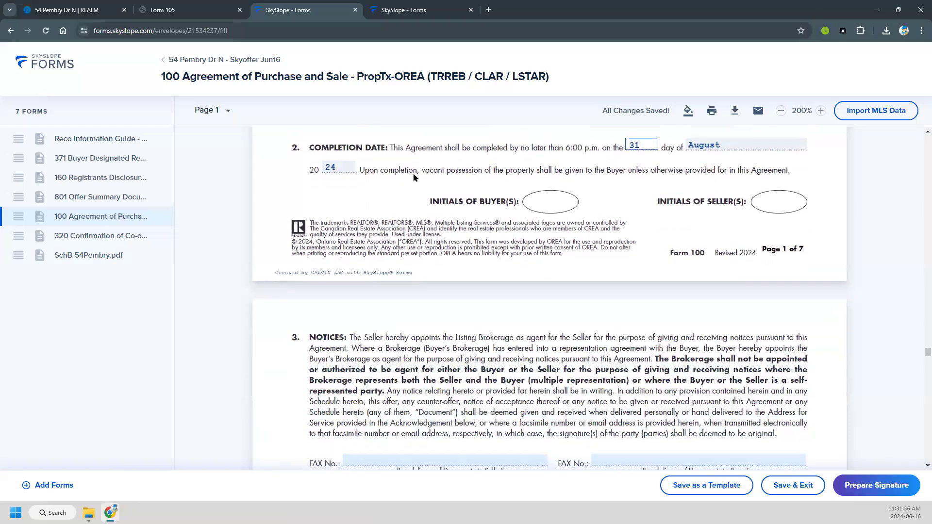
- Enter the buyer's e-mail address in the section 3 Notices field, then return to REALM
{"action": "scroll", "coordinate": [558, 378], "scroll_direction": "down", "scroll_amount": 3}
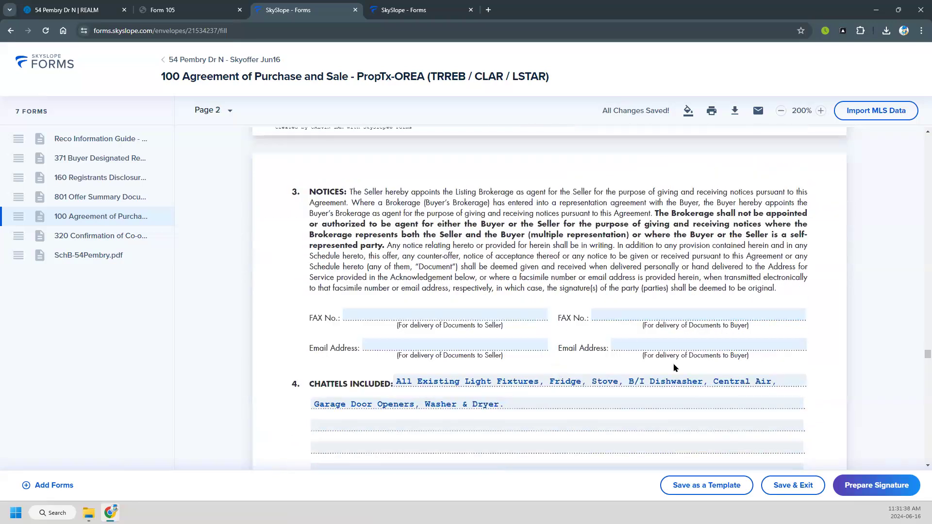
{"action": "left_click", "coordinate": [669, 345]}
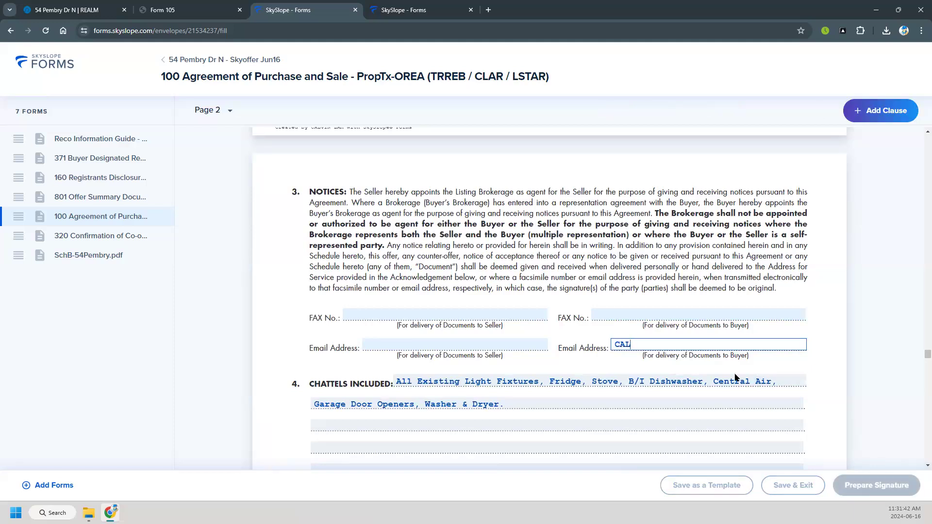
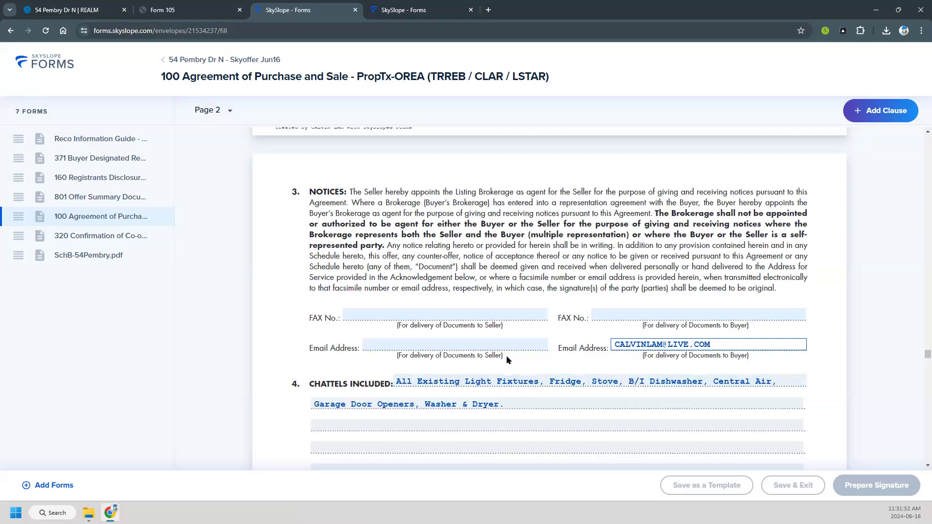
{"action": "scroll", "coordinate": [508, 359], "scroll_direction": "down", "scroll_amount": 2}
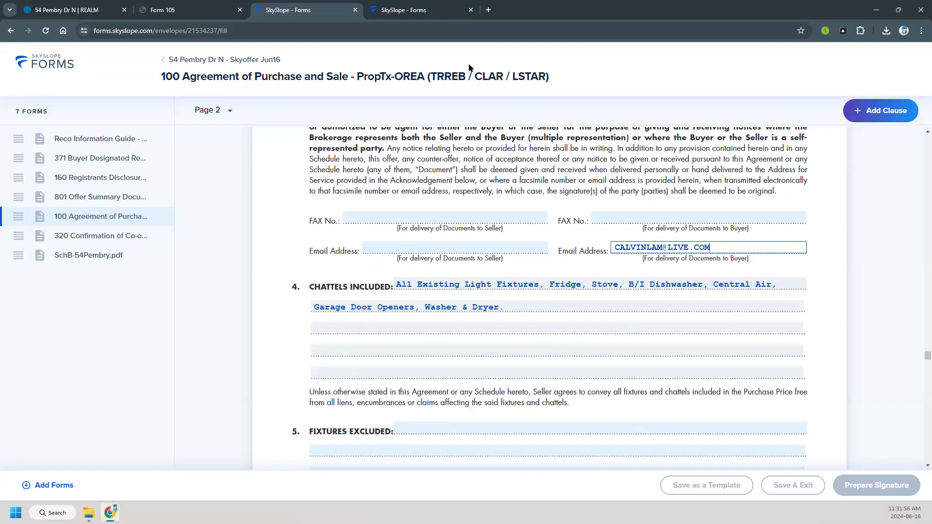
{"action": "left_click", "coordinate": [63, 8]}
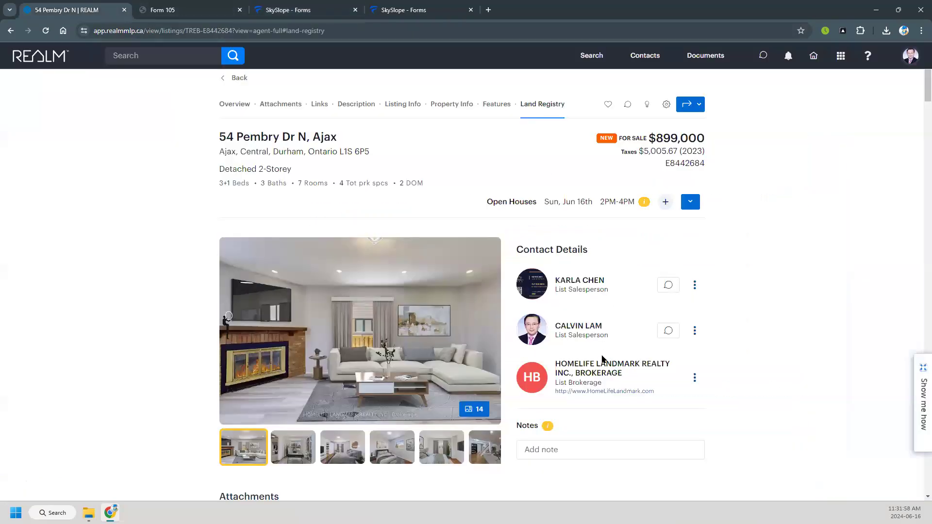
- Copy the listing salesperson's e-mail address from the REALM listing contacts
{"action": "left_click", "coordinate": [691, 290]}
{"action": "right_click", "coordinate": [638, 365]}
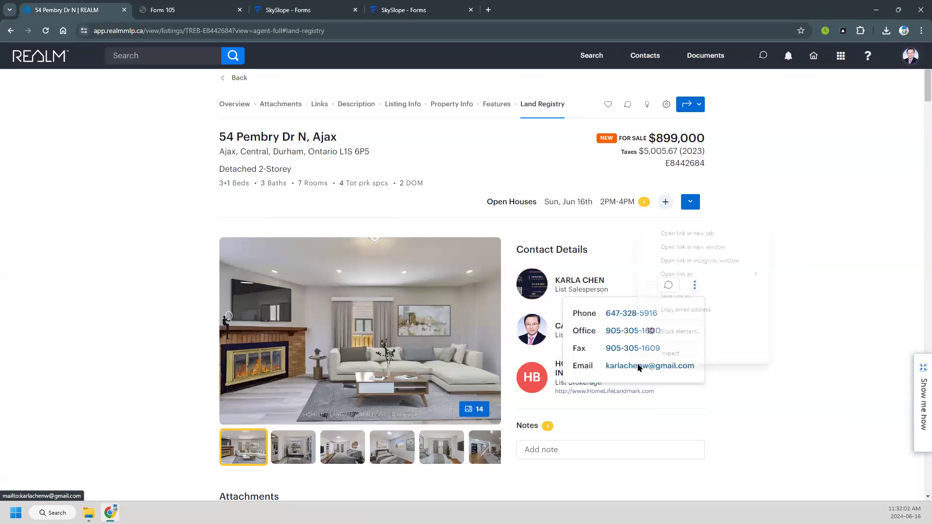
{"action": "mouse_move", "coordinate": [701, 279]}
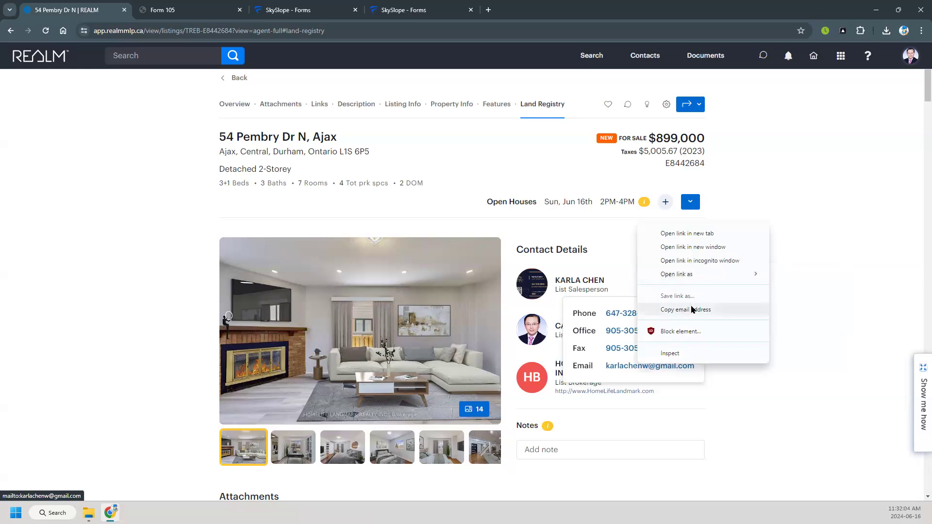
{"action": "left_click", "coordinate": [691, 311]}
{"action": "left_click", "coordinate": [700, 281]}
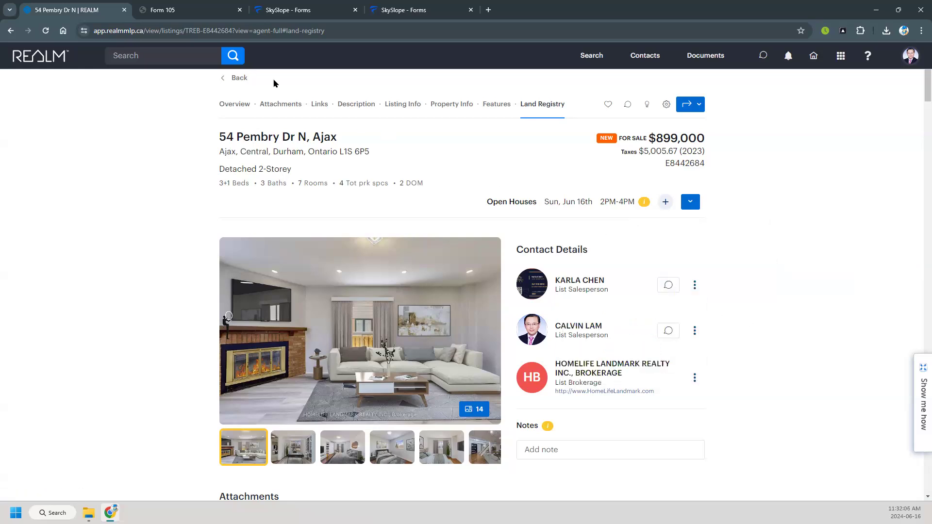
{"action": "left_click", "coordinate": [301, 10]}
{"action": "left_click", "coordinate": [388, 251]}
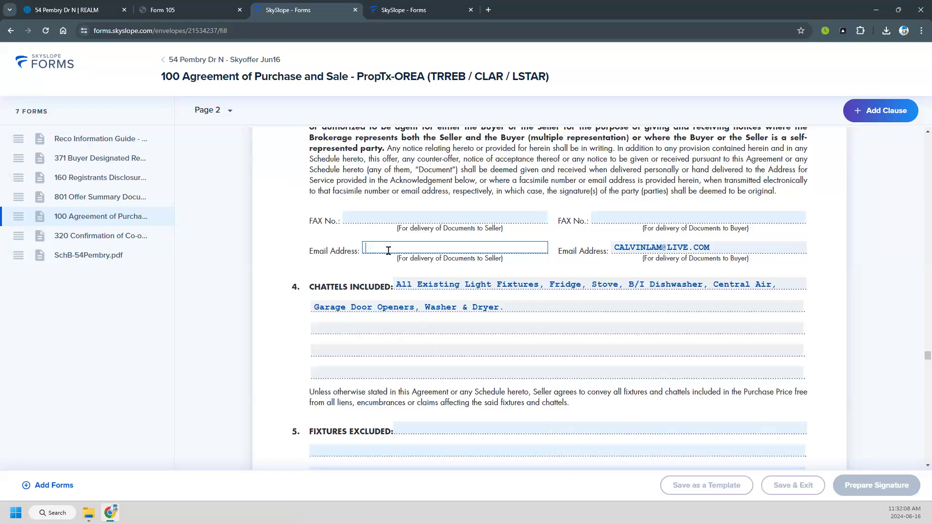
- Paste the copied address as the seller's notice e-mail and scroll to the Title Search clause
{"action": "key", "text": "ctrl+v"}
{"action": "left_click", "coordinate": [279, 276]}
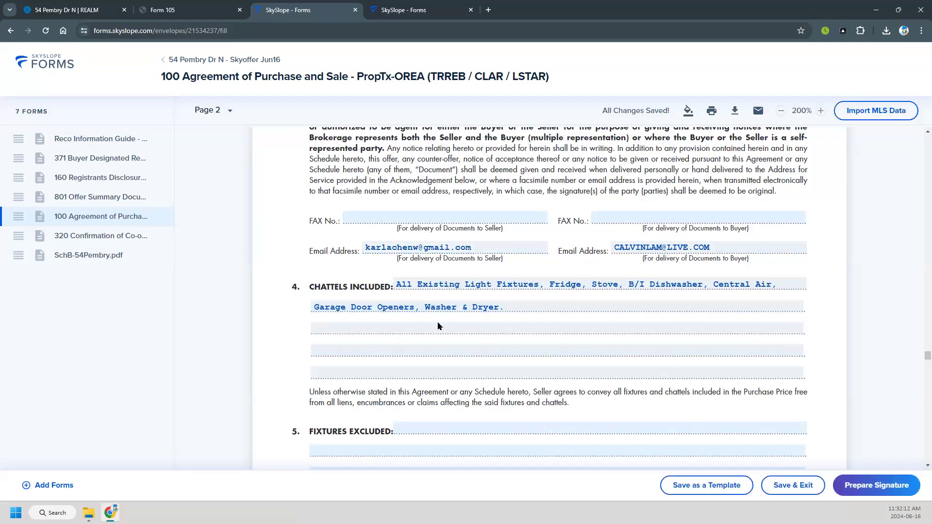
{"action": "scroll", "coordinate": [559, 343], "scroll_direction": "down", "scroll_amount": 1}
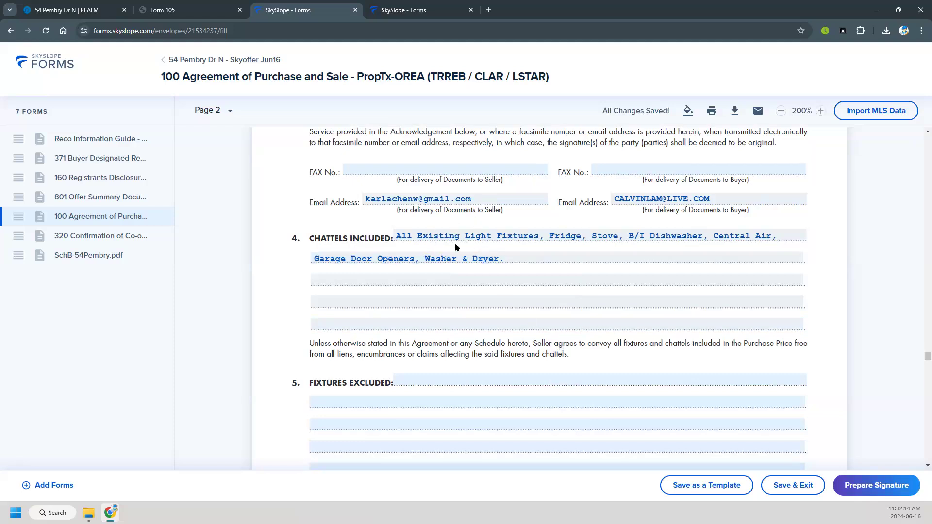
{"action": "scroll", "coordinate": [520, 279], "scroll_direction": "down", "scroll_amount": 2}
{"action": "scroll", "coordinate": [388, 294], "scroll_direction": "down", "scroll_amount": 2}
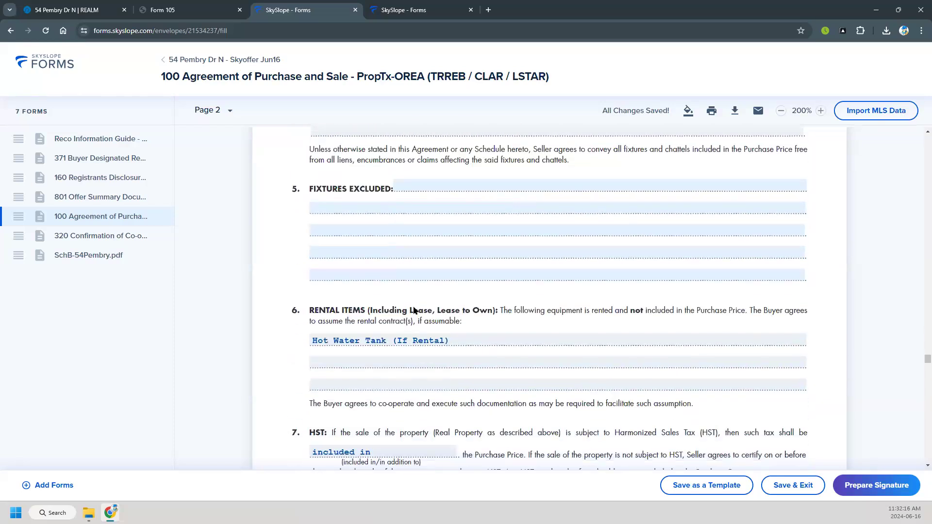
{"action": "scroll", "coordinate": [451, 335], "scroll_direction": "down", "scroll_amount": 2}
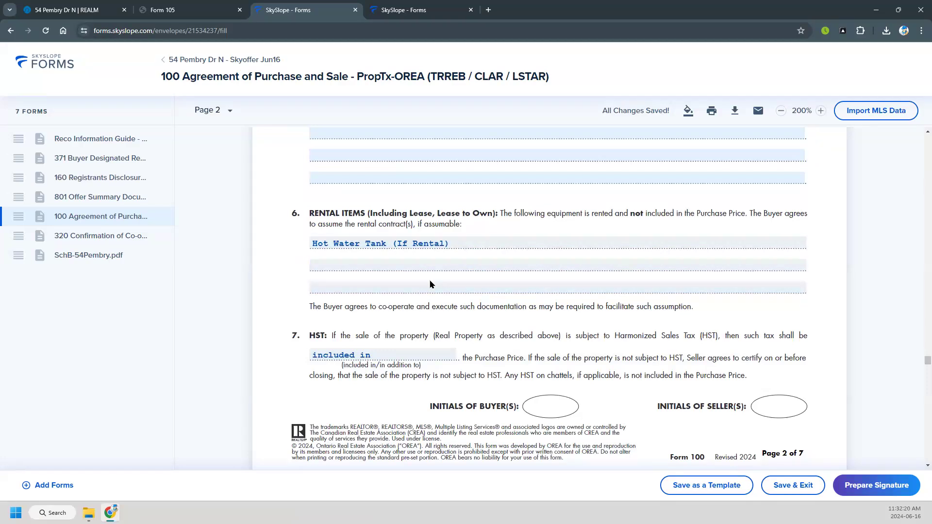
{"action": "scroll", "coordinate": [432, 279], "scroll_direction": "down", "scroll_amount": 6}
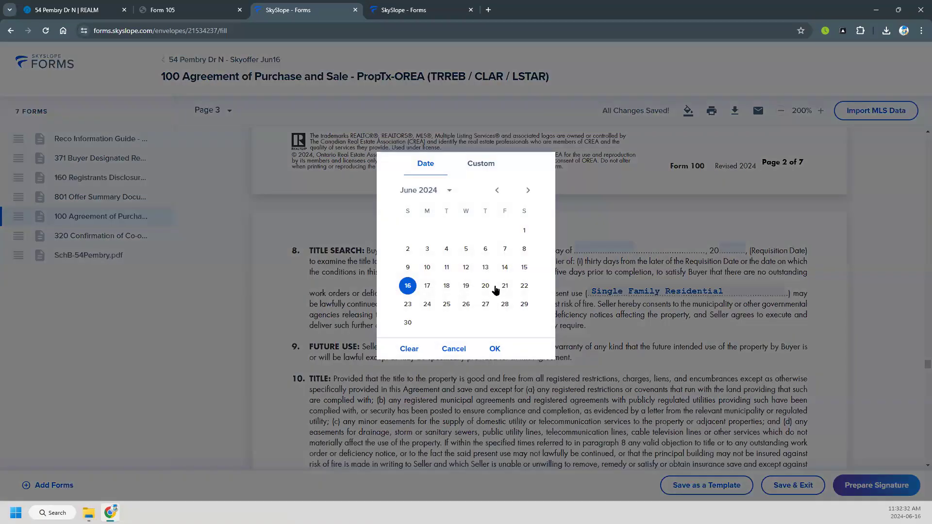
- Pick 16 August 2024 as the Title Search requisition date and confirm it
{"action": "left_click", "coordinate": [527, 190]}
{"action": "left_click", "coordinate": [528, 191]}
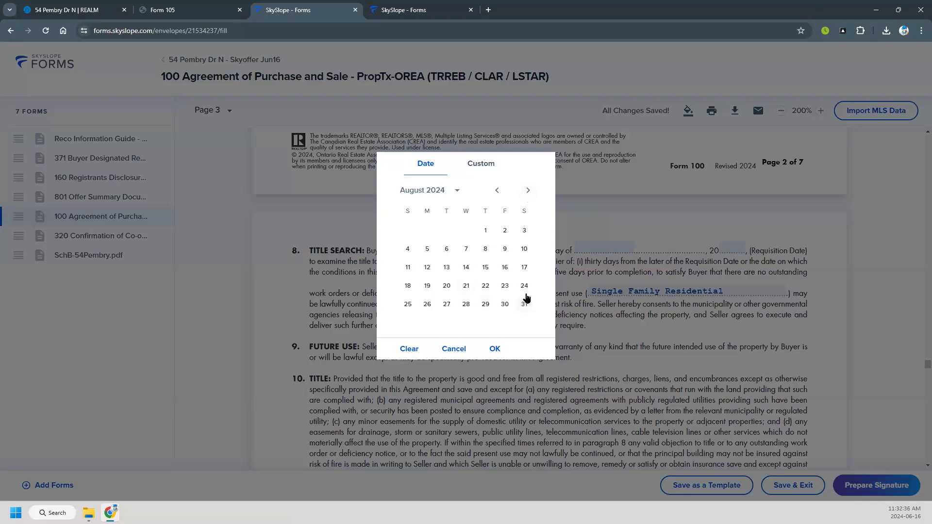
{"action": "left_click", "coordinate": [505, 268]}
{"action": "left_click", "coordinate": [587, 316]}
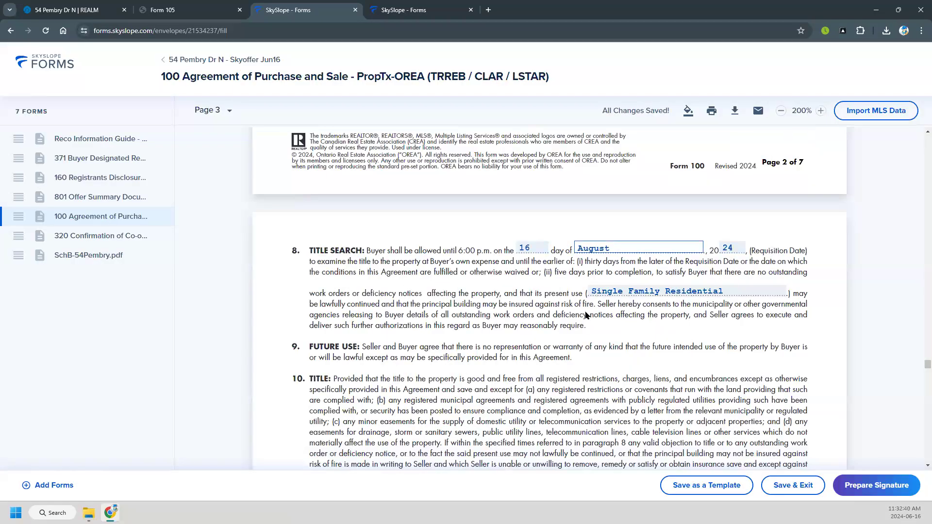
{"action": "left_click", "coordinate": [613, 247]}
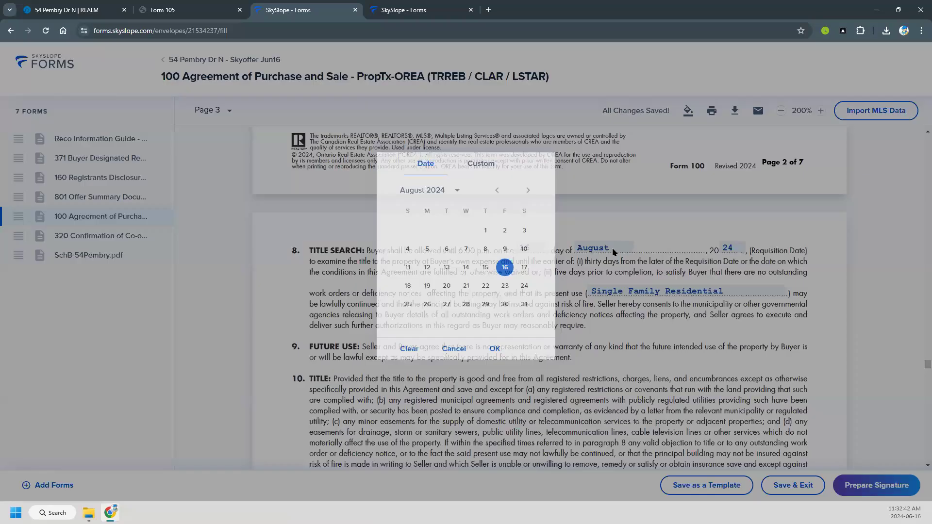
{"action": "left_click", "coordinate": [495, 349]}
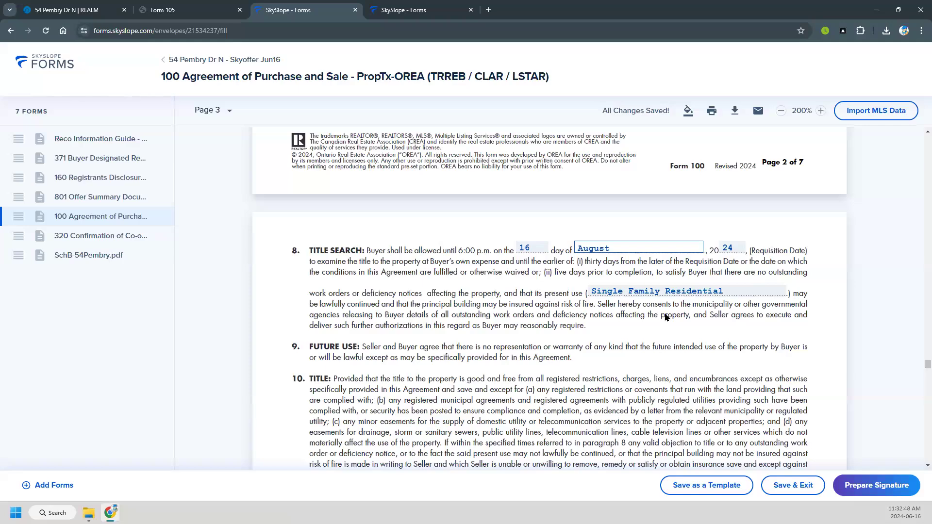
- Scroll through pages 3 to 5 of Form 100 until Schedule A appears
{"action": "scroll", "coordinate": [679, 374], "scroll_direction": "down", "scroll_amount": 2}
{"action": "scroll", "coordinate": [652, 389], "scroll_direction": "down", "scroll_amount": 12}
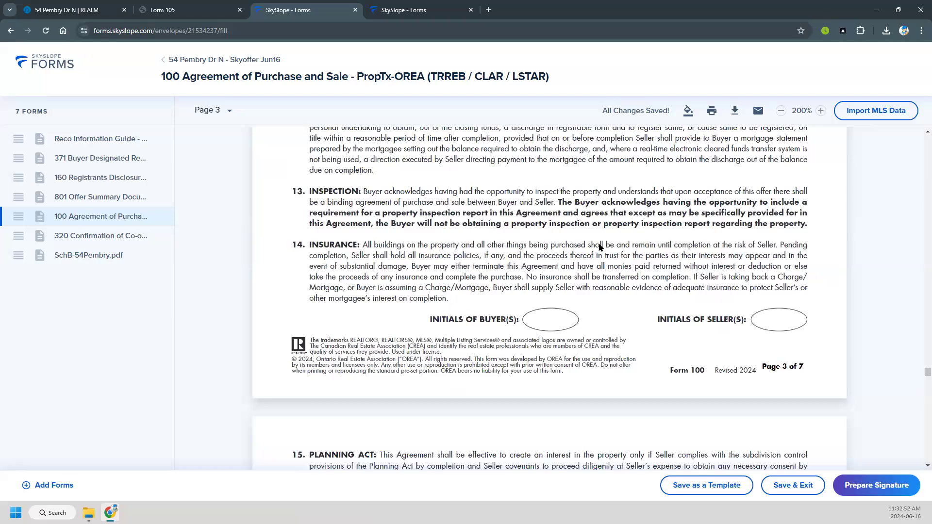
{"action": "scroll", "coordinate": [600, 247], "scroll_direction": "down", "scroll_amount": 13}
{"action": "scroll", "coordinate": [639, 365], "scroll_direction": "down", "scroll_amount": 8}
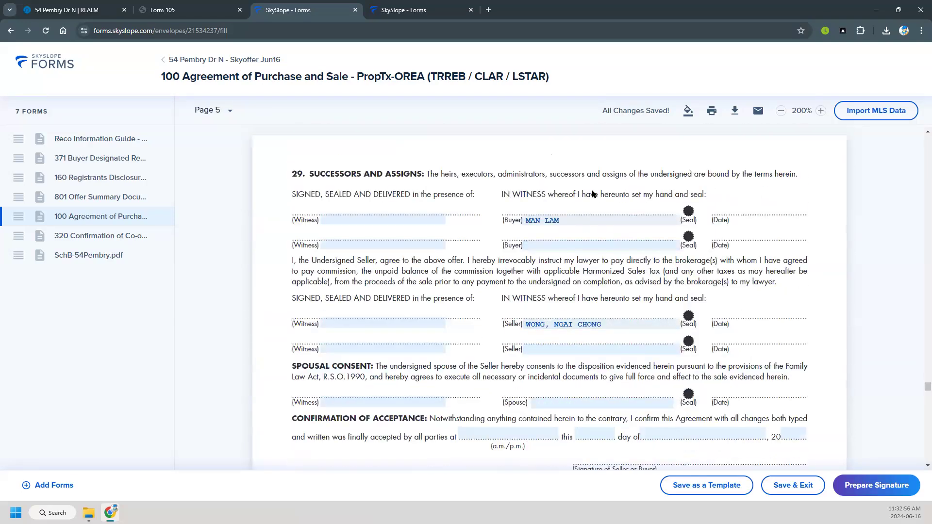
{"action": "scroll", "coordinate": [581, 337], "scroll_direction": "down", "scroll_amount": 2}
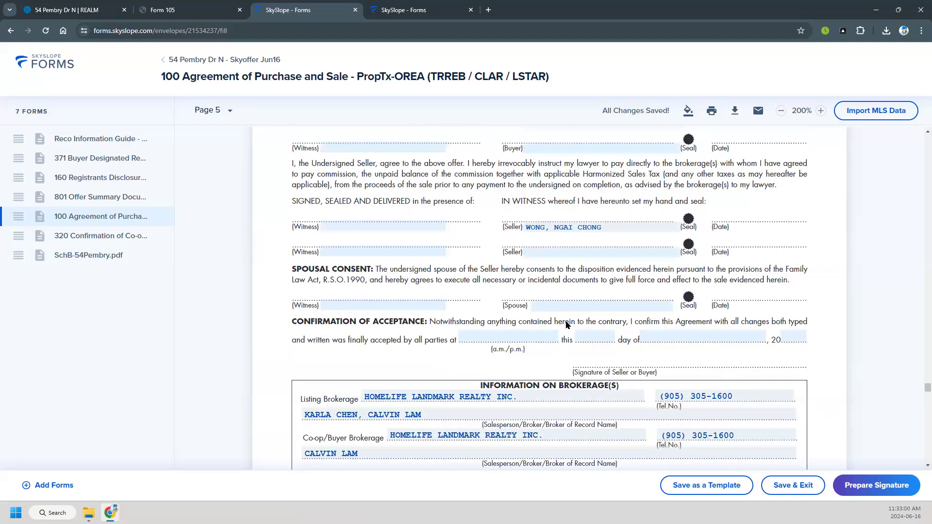
{"action": "scroll", "coordinate": [731, 324], "scroll_direction": "down", "scroll_amount": 2}
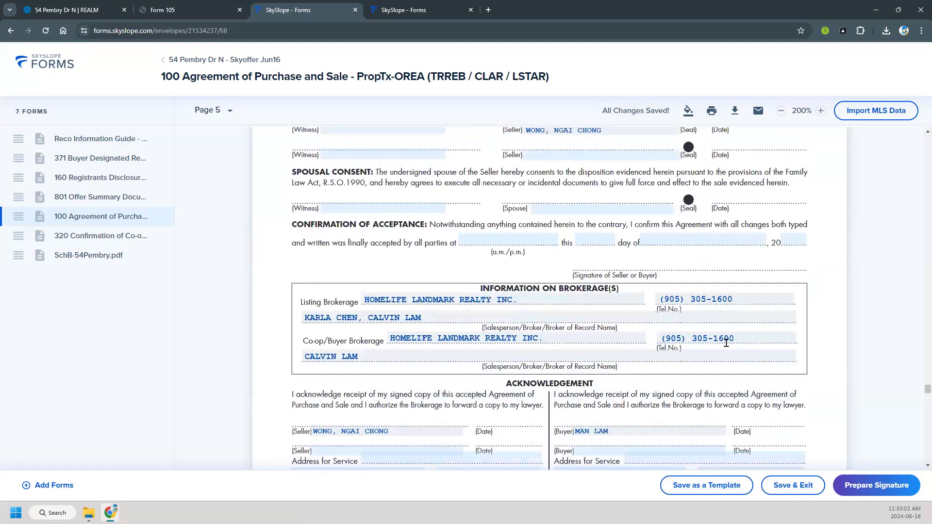
{"action": "scroll", "coordinate": [590, 408], "scroll_direction": "down", "scroll_amount": 2}
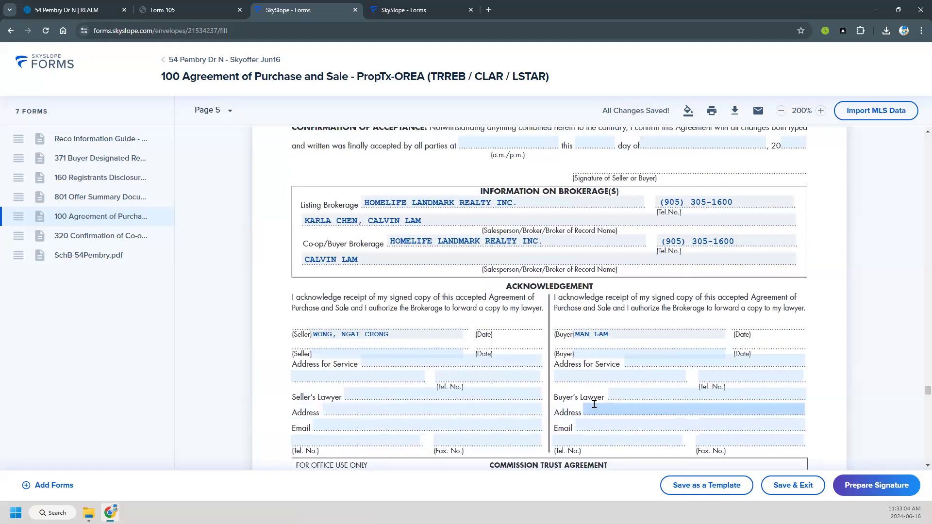
{"action": "scroll", "coordinate": [601, 343], "scroll_direction": "down", "scroll_amount": 2}
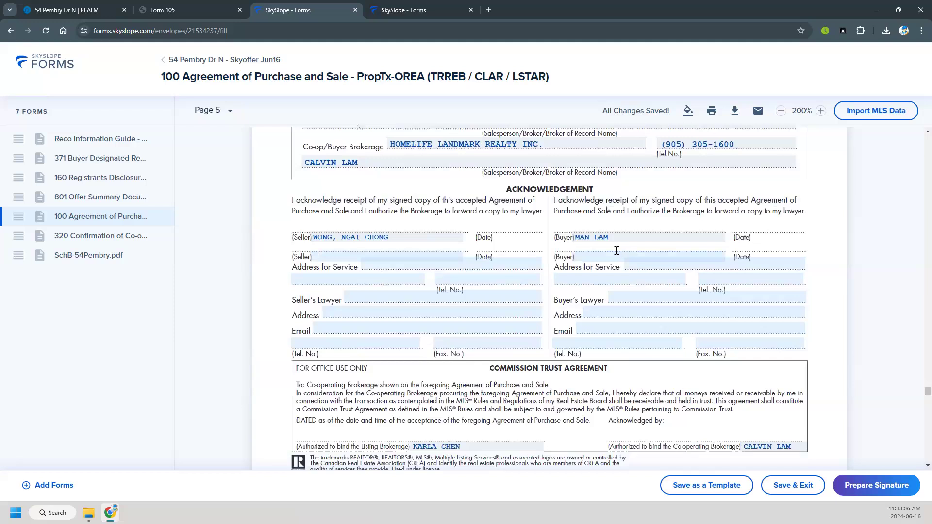
{"action": "scroll", "coordinate": [722, 312], "scroll_direction": "down", "scroll_amount": 1}
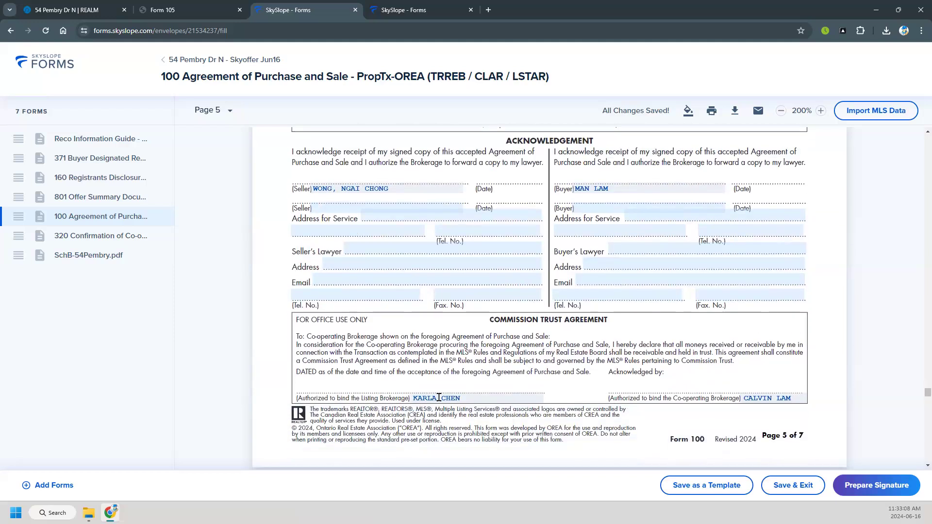
{"action": "scroll", "coordinate": [585, 405], "scroll_direction": "down", "scroll_amount": 3}
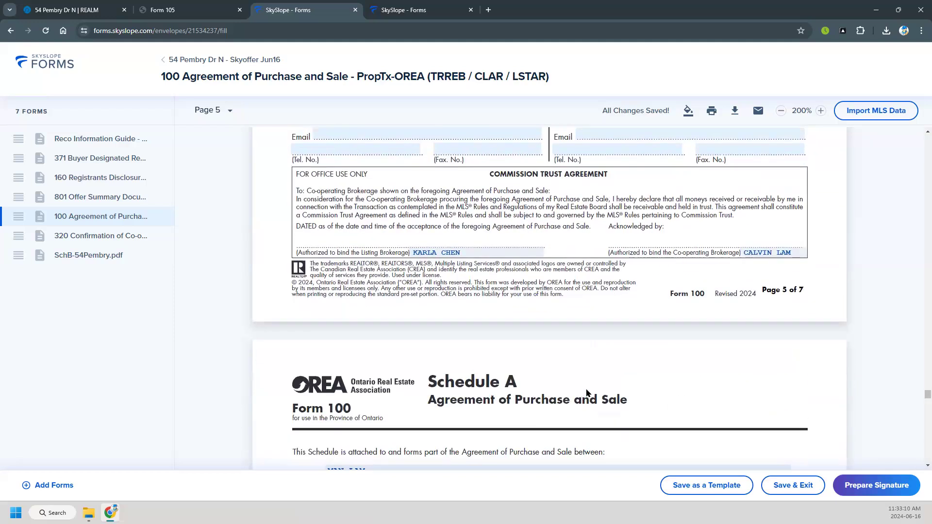
{"action": "scroll", "coordinate": [595, 385], "scroll_direction": "down", "scroll_amount": 4}
{"action": "scroll", "coordinate": [595, 377], "scroll_direction": "down", "scroll_amount": 1}
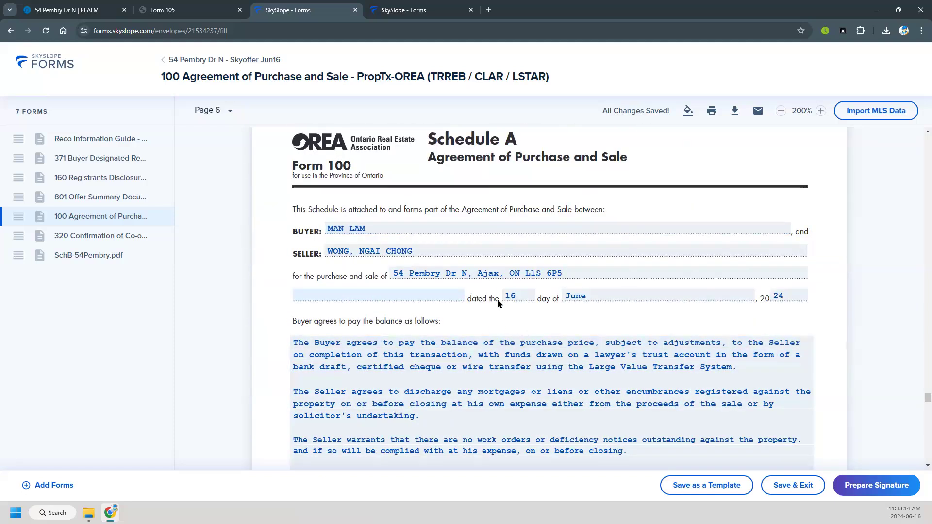
{"action": "left_click_drag", "start_coordinate": [572, 270], "coordinate": [388, 268]}
{"action": "left_click", "coordinate": [394, 273]}
{"action": "left_click", "coordinate": [574, 325]}
{"action": "left_click_drag", "start_coordinate": [572, 273], "coordinate": [390, 273]}
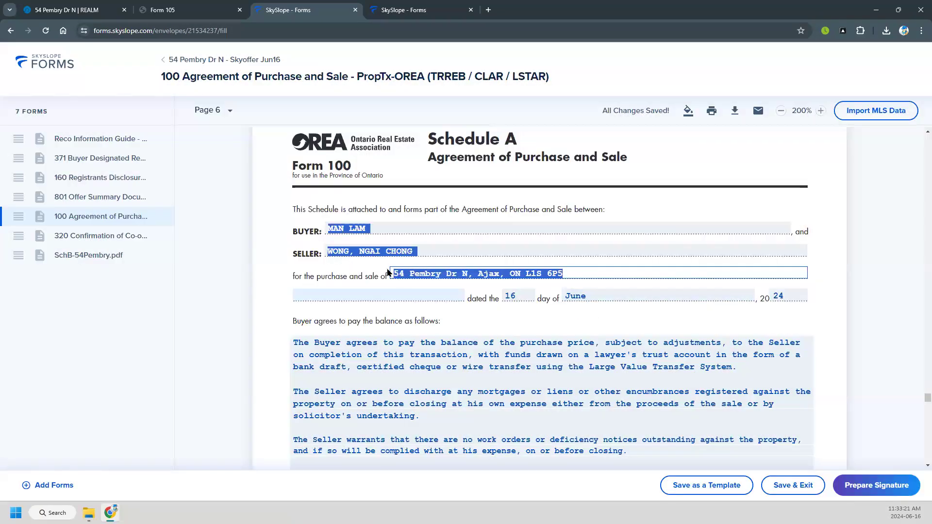
{"action": "left_click", "coordinate": [411, 275]}
{"action": "left_click", "coordinate": [563, 334]}
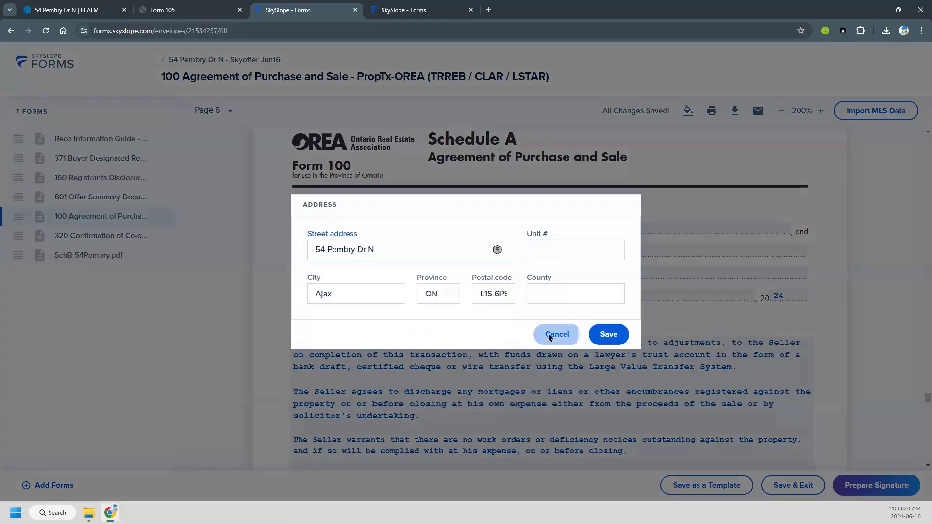
{"action": "scroll", "coordinate": [544, 389], "scroll_direction": "down", "scroll_amount": 8}
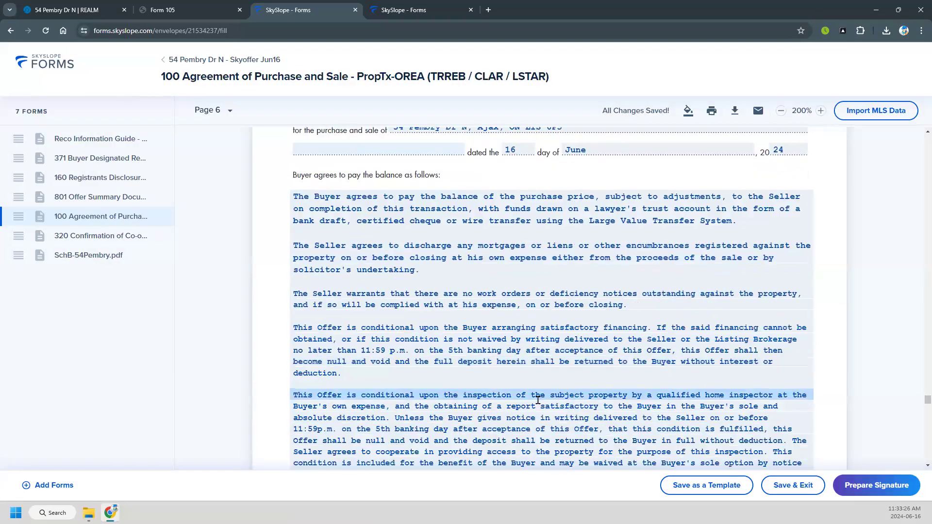
{"action": "scroll", "coordinate": [534, 407], "scroll_direction": "down", "scroll_amount": 10}
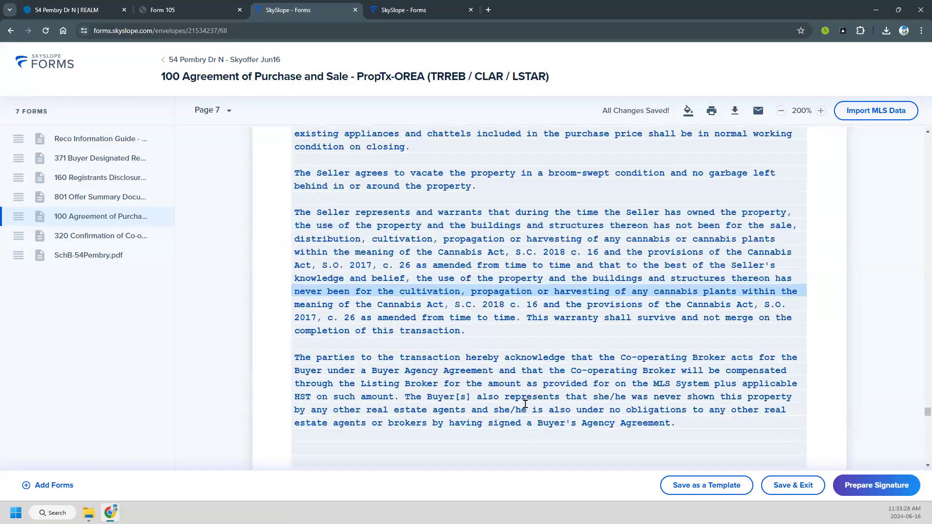
{"action": "scroll", "coordinate": [528, 406], "scroll_direction": "down", "scroll_amount": 4}
{"action": "scroll", "coordinate": [525, 390], "scroll_direction": "down", "scroll_amount": 3}
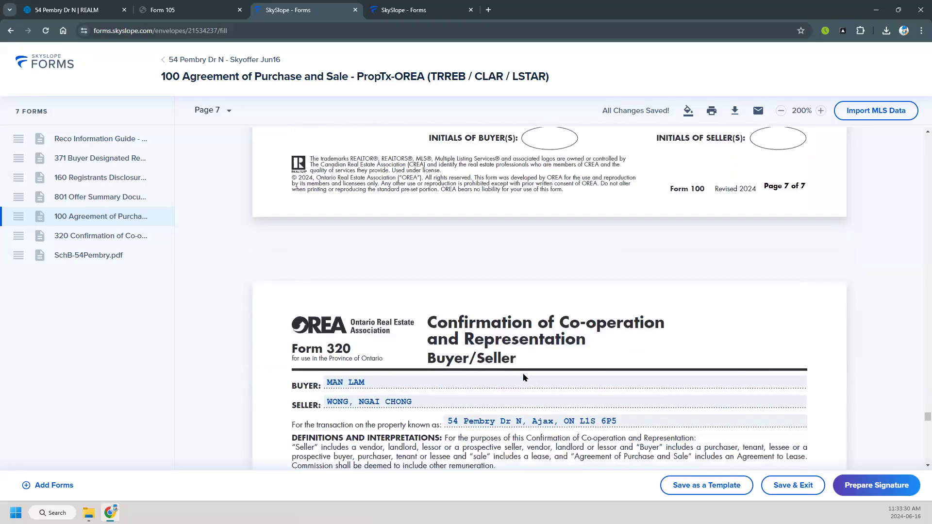
{"action": "scroll", "coordinate": [514, 389], "scroll_direction": "down", "scroll_amount": 7}
{"action": "scroll", "coordinate": [486, 388], "scroll_direction": "up", "scroll_amount": 8}
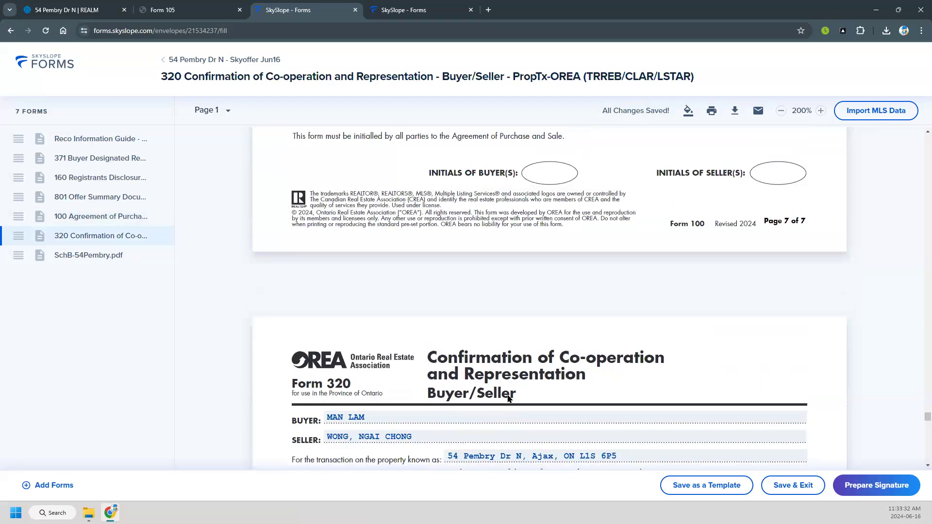
{"action": "scroll", "coordinate": [483, 384], "scroll_direction": "up", "scroll_amount": 10}
{"action": "scroll", "coordinate": [447, 369], "scroll_direction": "down", "scroll_amount": 4}
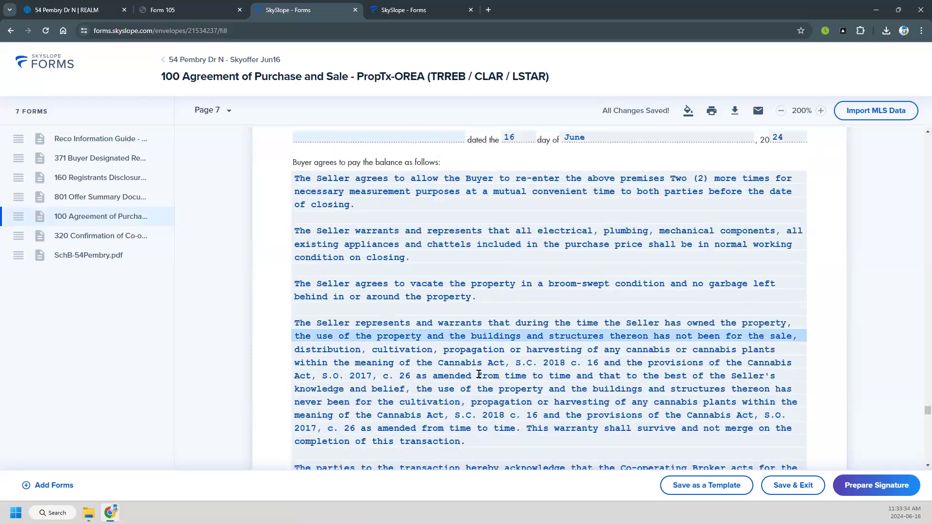
{"action": "scroll", "coordinate": [428, 363], "scroll_direction": "down", "scroll_amount": 2}
{"action": "scroll", "coordinate": [437, 369], "scroll_direction": "up", "scroll_amount": 10}
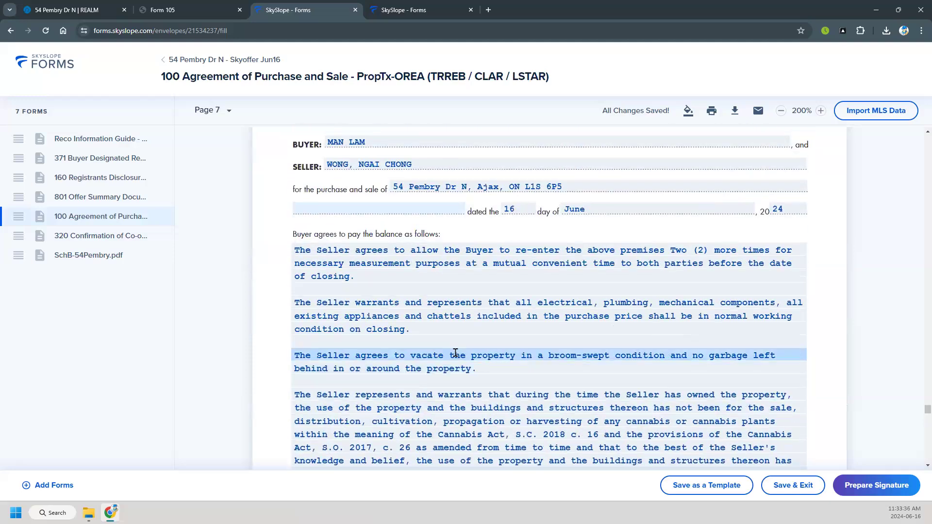
{"action": "scroll", "coordinate": [452, 350], "scroll_direction": "up", "scroll_amount": 10}
{"action": "scroll", "coordinate": [437, 340], "scroll_direction": "down", "scroll_amount": 6}
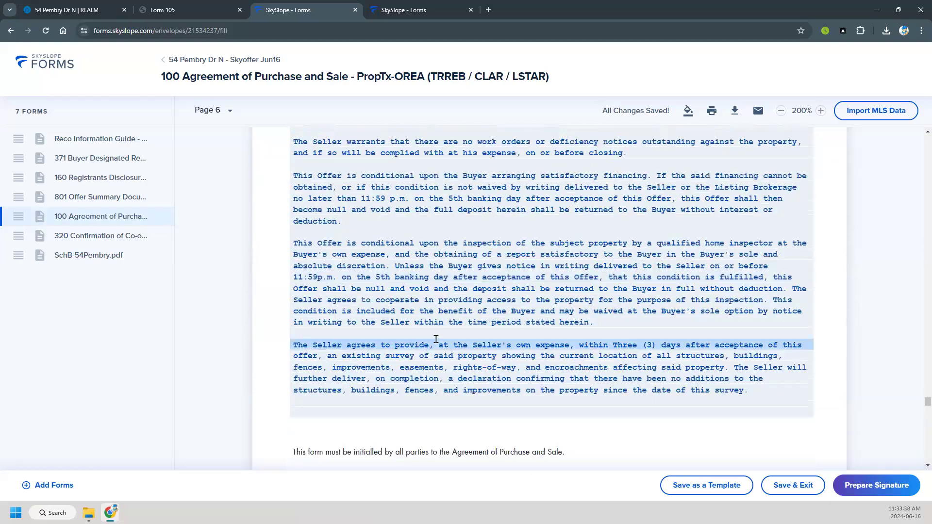
{"action": "scroll", "coordinate": [423, 340], "scroll_direction": "up", "scroll_amount": 2}
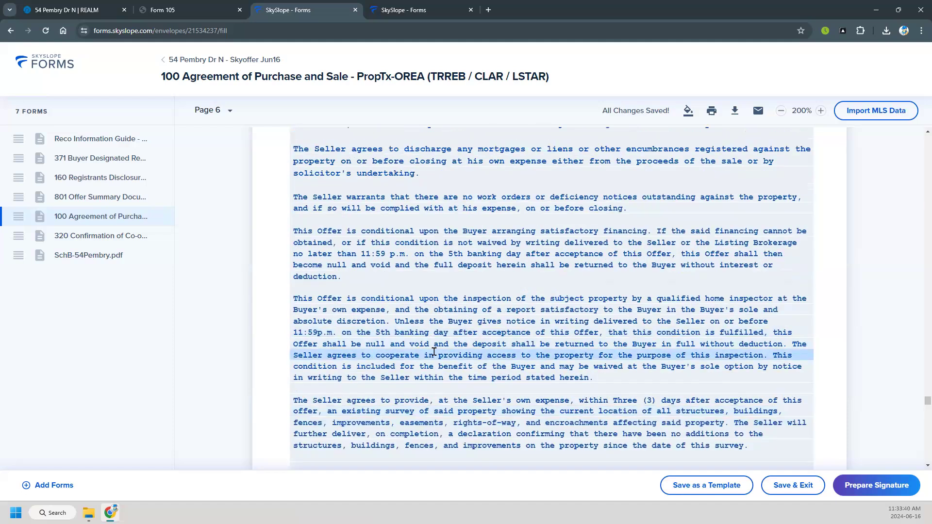
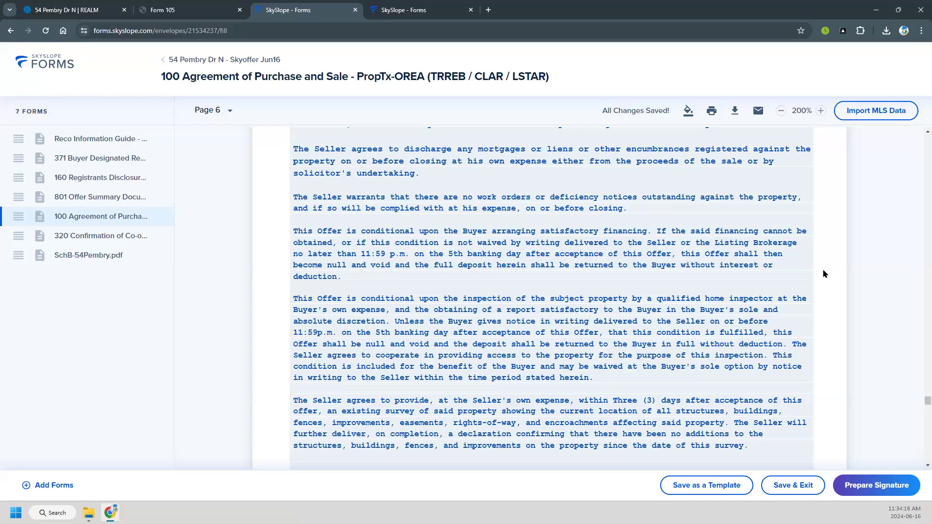
- Scroll through pages 6 and 7 of Form 100 to reach Form 320 Confirmation of Co-operation
{"action": "scroll", "coordinate": [680, 362], "scroll_direction": "down", "scroll_amount": 5}
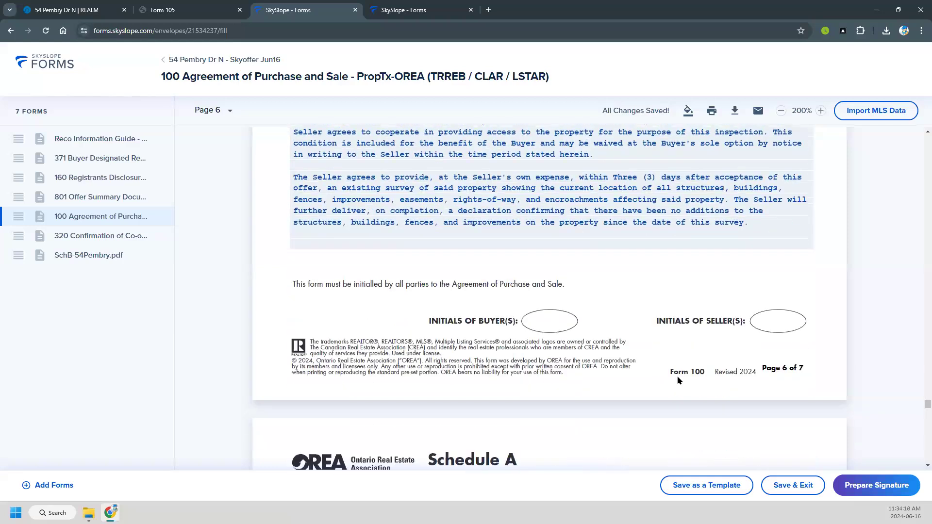
{"action": "scroll", "coordinate": [679, 380], "scroll_direction": "down", "scroll_amount": 4}
{"action": "scroll", "coordinate": [649, 406], "scroll_direction": "down", "scroll_amount": 1}
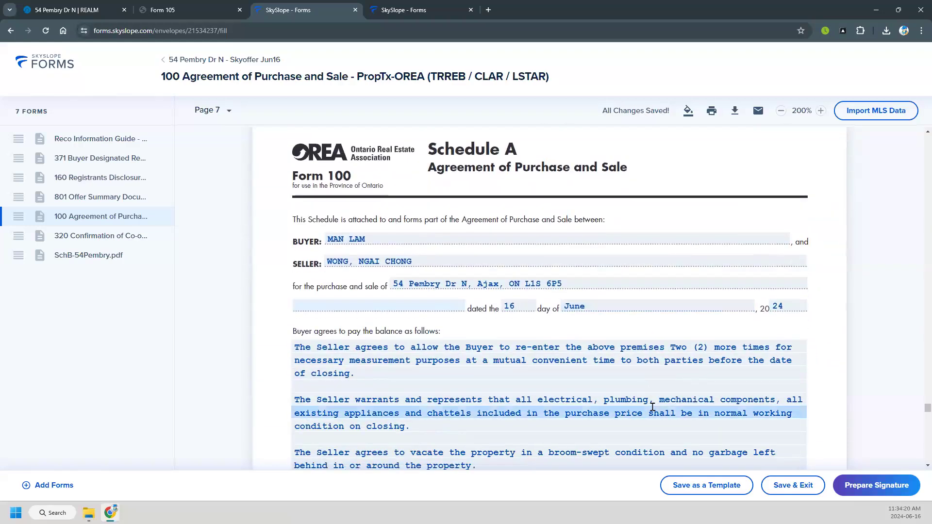
{"action": "scroll", "coordinate": [655, 406], "scroll_direction": "down", "scroll_amount": 2}
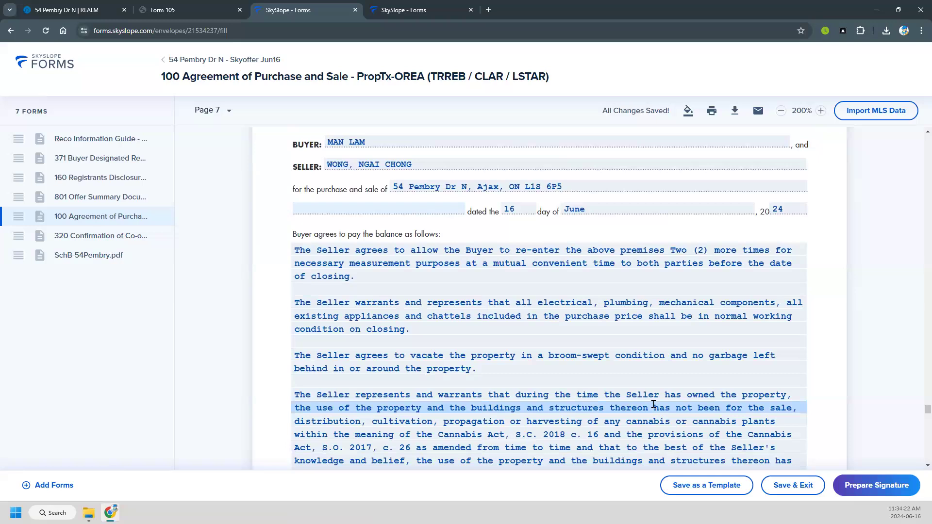
{"action": "scroll", "coordinate": [654, 404], "scroll_direction": "down", "scroll_amount": 10}
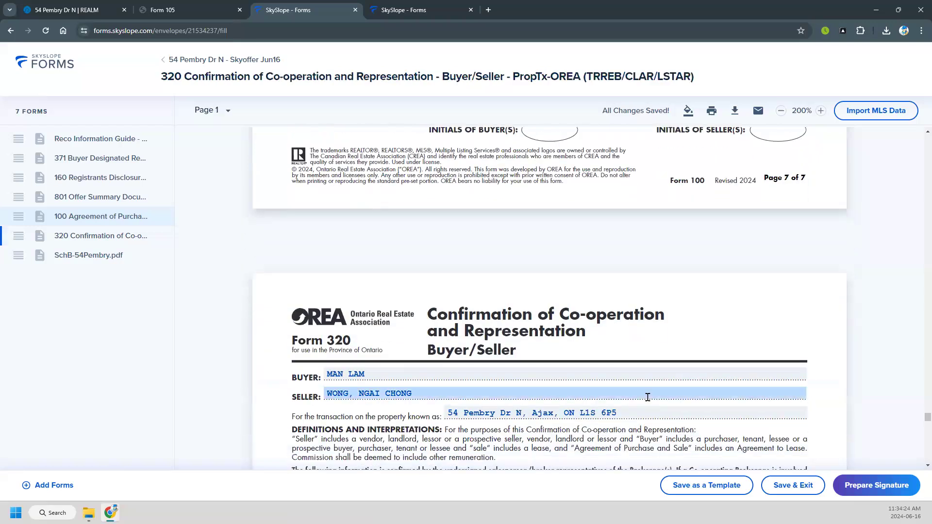
- Clear single representation option 1a on Form 320 after checking the listing in REALM
{"action": "scroll", "coordinate": [636, 396], "scroll_direction": "down", "scroll_amount": 5}
{"action": "scroll", "coordinate": [559, 319], "scroll_direction": "up", "scroll_amount": 1}
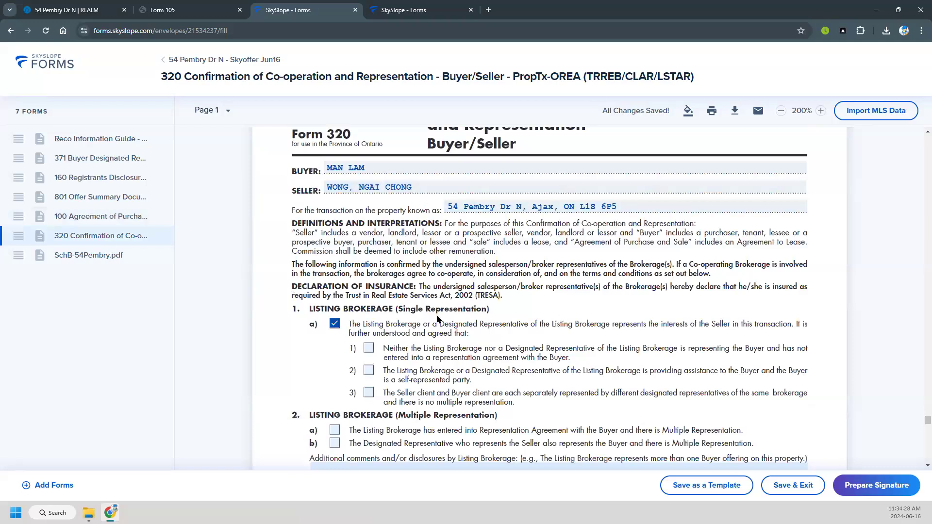
{"action": "scroll", "coordinate": [488, 379], "scroll_direction": "down", "scroll_amount": 1}
{"action": "left_click", "coordinate": [334, 276]}
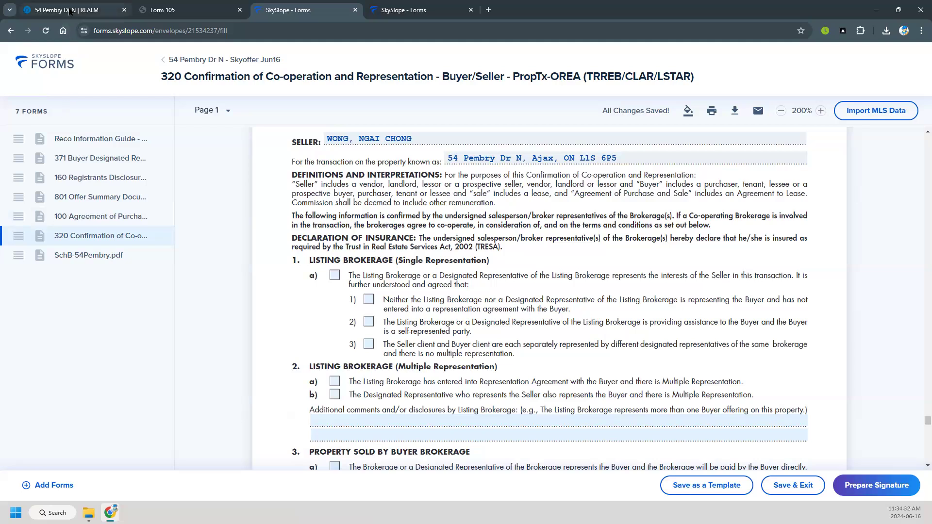
{"action": "left_click", "coordinate": [69, 11]}
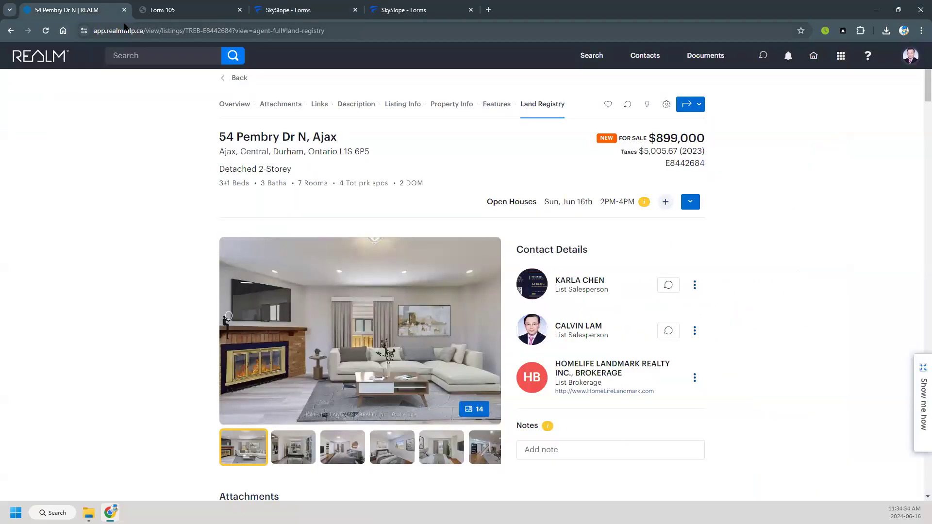
{"action": "left_click", "coordinate": [314, 7]}
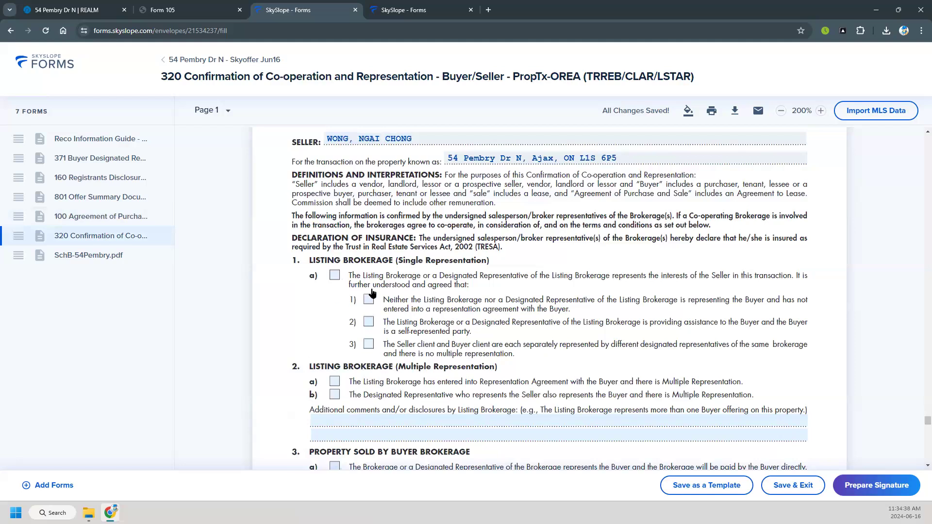
- Check multiple representation 2b, co-operating brokerage representation 4a-1, and commission as in MLS 4b-1
{"action": "scroll", "coordinate": [430, 329], "scroll_direction": "down", "scroll_amount": 1}
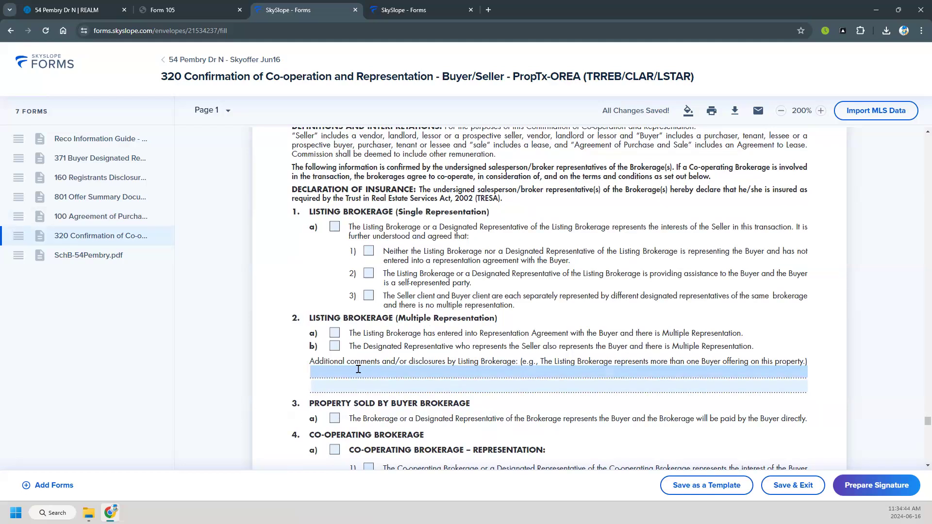
{"action": "scroll", "coordinate": [357, 368], "scroll_direction": "down", "scroll_amount": 1}
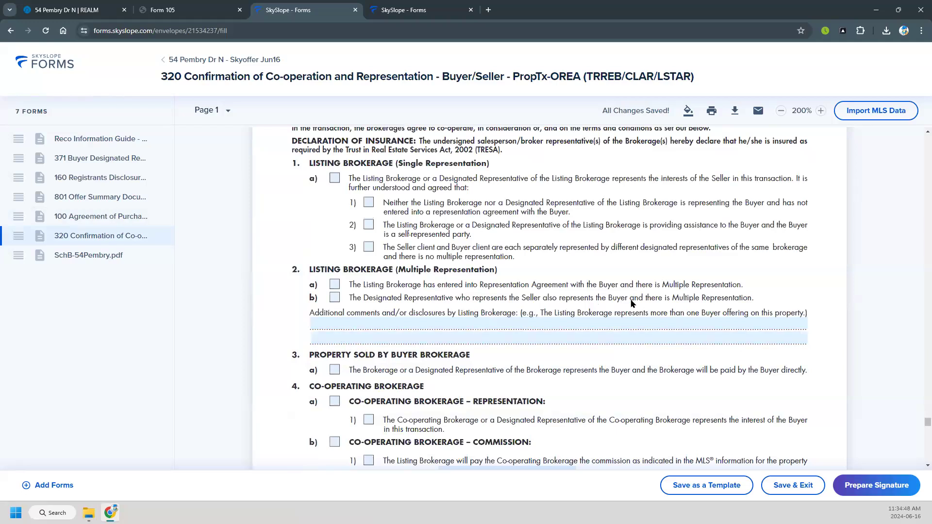
{"action": "left_click", "coordinate": [334, 300]}
{"action": "scroll", "coordinate": [486, 315], "scroll_direction": "down", "scroll_amount": 2}
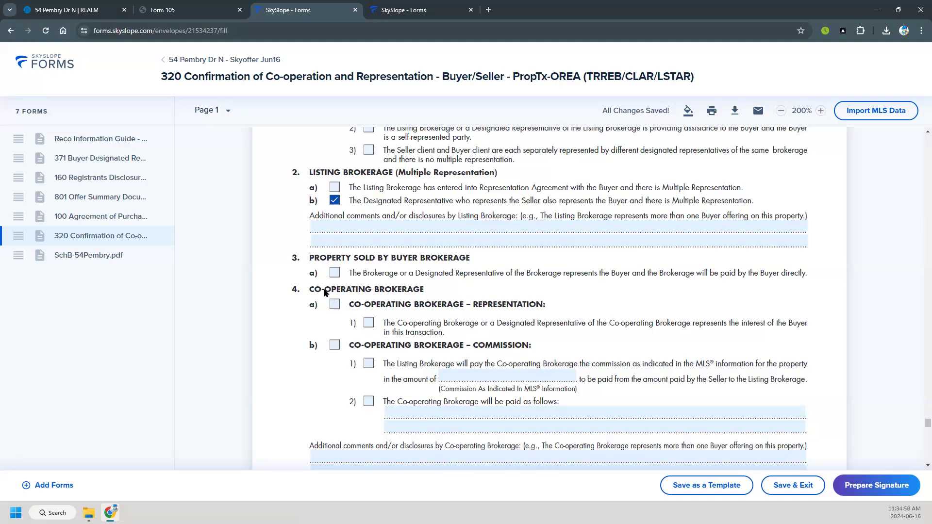
{"action": "left_click", "coordinate": [335, 304]}
{"action": "left_click", "coordinate": [370, 366]}
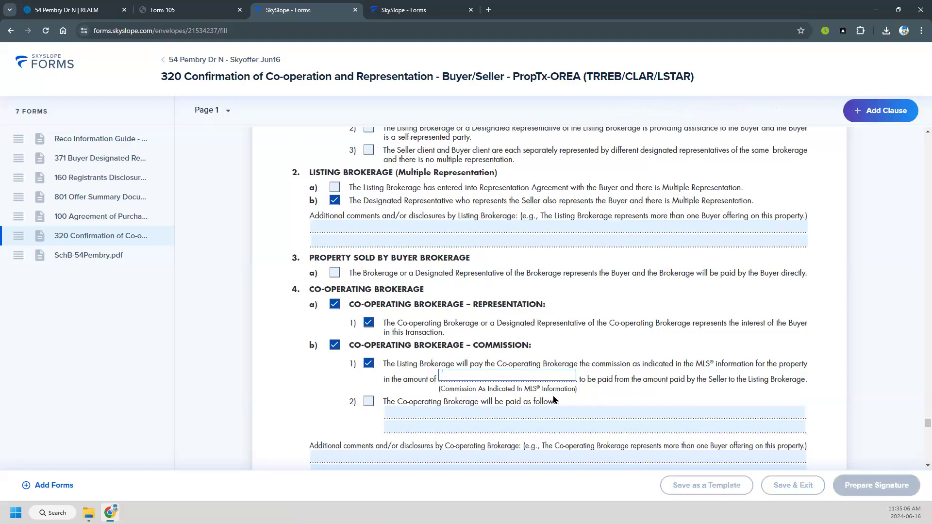
- Enter 'AS PER MLS' as the co-operating commission, then scroll through page 2 to Schedule B
{"action": "type", "text": "AS PER MLS"}
{"action": "scroll", "coordinate": [577, 403], "scroll_direction": "down", "scroll_amount": 3}
{"action": "scroll", "coordinate": [577, 403], "scroll_direction": "down", "scroll_amount": 15}
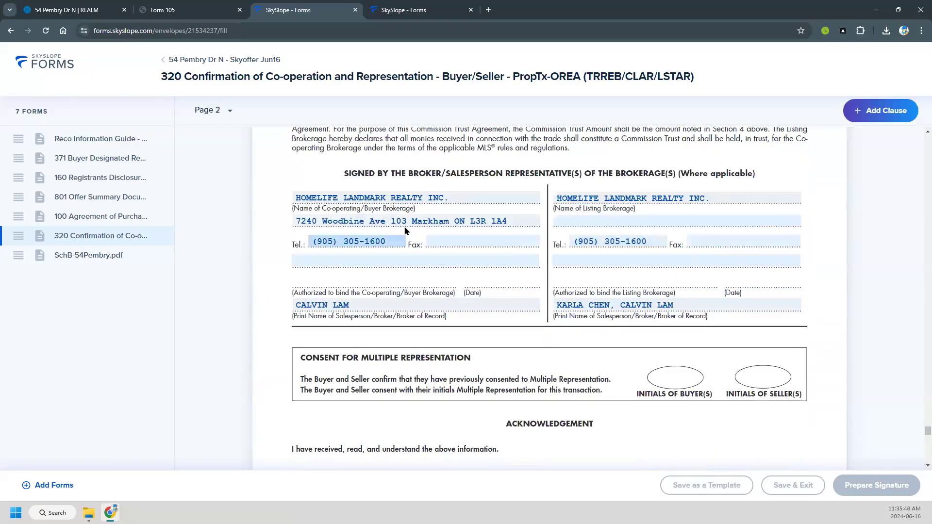
{"action": "scroll", "coordinate": [667, 369], "scroll_direction": "down", "scroll_amount": 2}
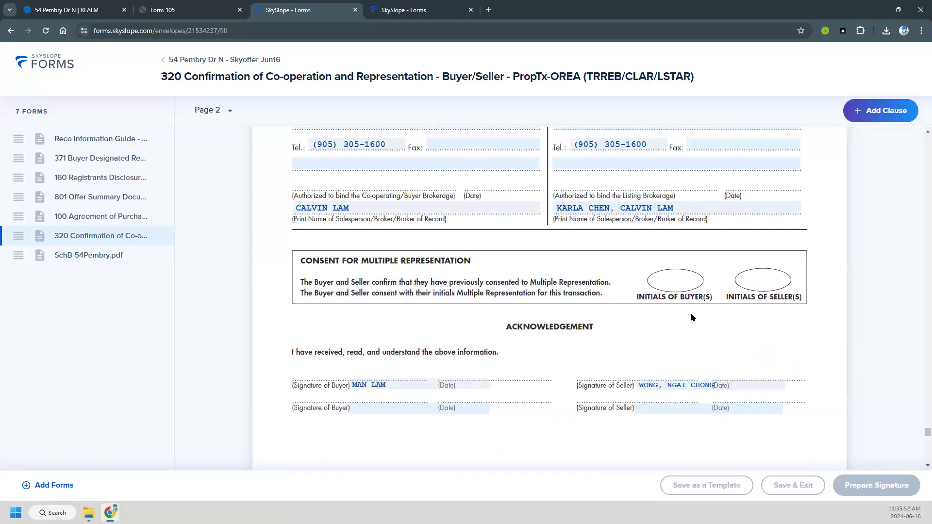
{"action": "scroll", "coordinate": [741, 307], "scroll_direction": "down", "scroll_amount": 6}
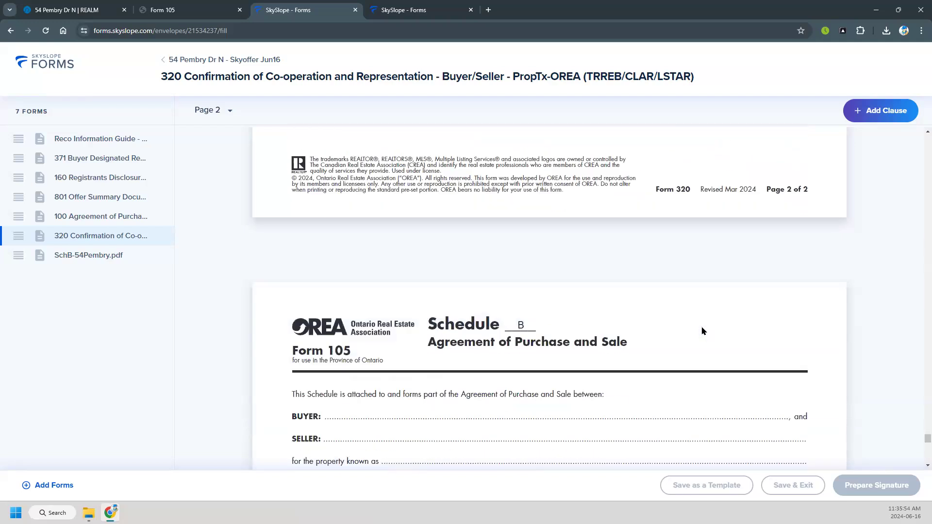
{"action": "scroll", "coordinate": [702, 331], "scroll_direction": "down", "scroll_amount": 5}
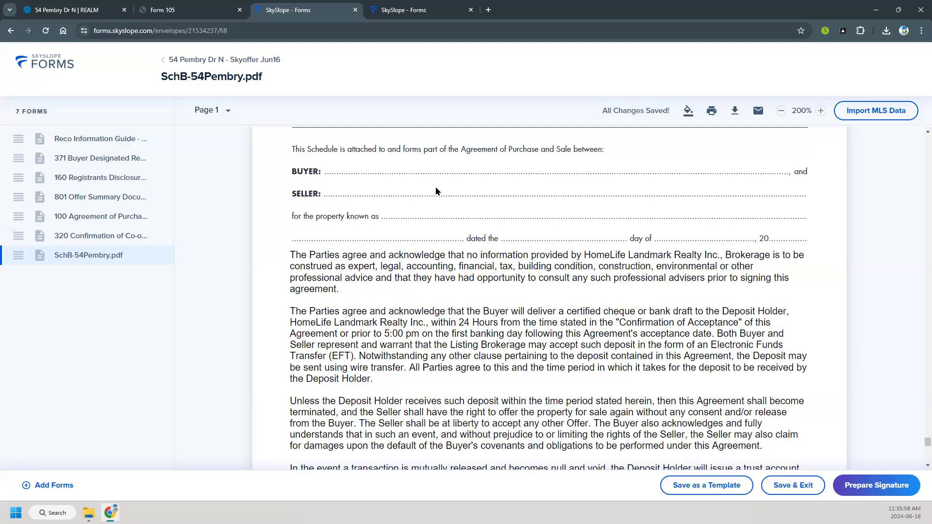
- Add a text box with the buyer's name on Schedule B's BUYER line
{"action": "left_click", "coordinate": [689, 113]}
{"action": "left_click", "coordinate": [679, 142]}
{"action": "left_click_drag", "start_coordinate": [344, 191], "coordinate": [511, 204]}
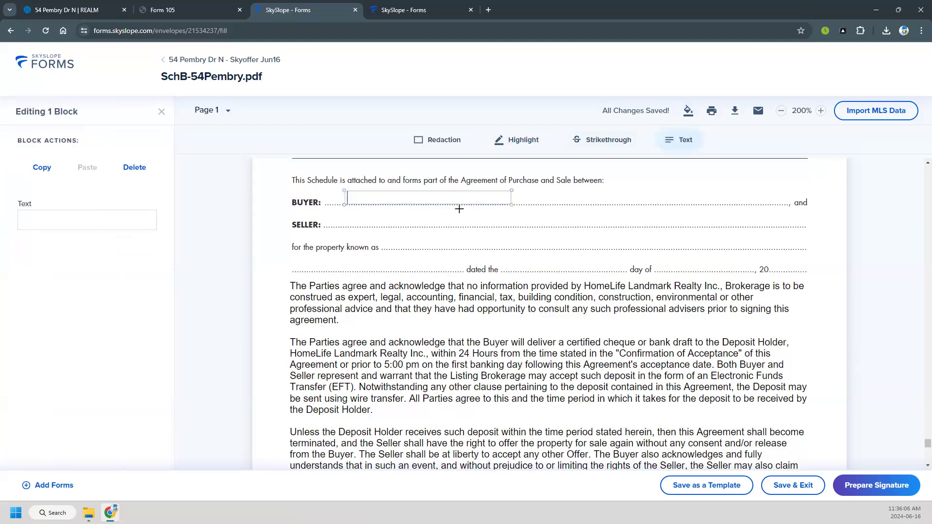
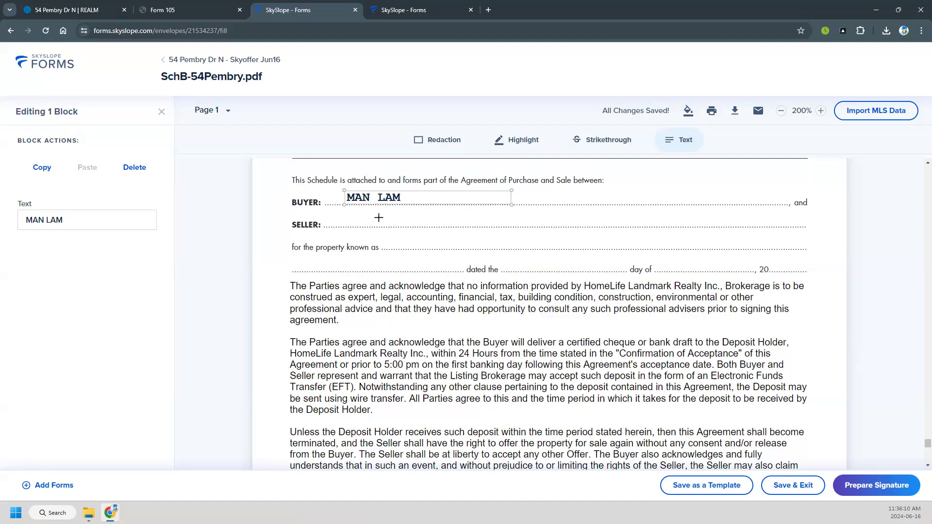
- Add a text box on the SELLER line and paste the seller's name copied from REALM
{"action": "left_click_drag", "start_coordinate": [344, 212], "coordinate": [518, 227]}
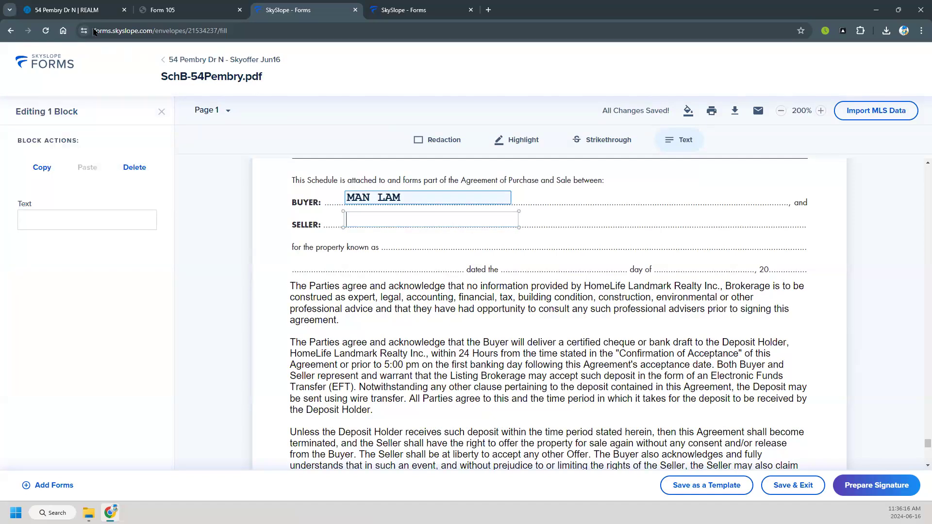
{"action": "left_click", "coordinate": [85, 11]}
{"action": "scroll", "coordinate": [609, 354], "scroll_direction": "down", "scroll_amount": 12}
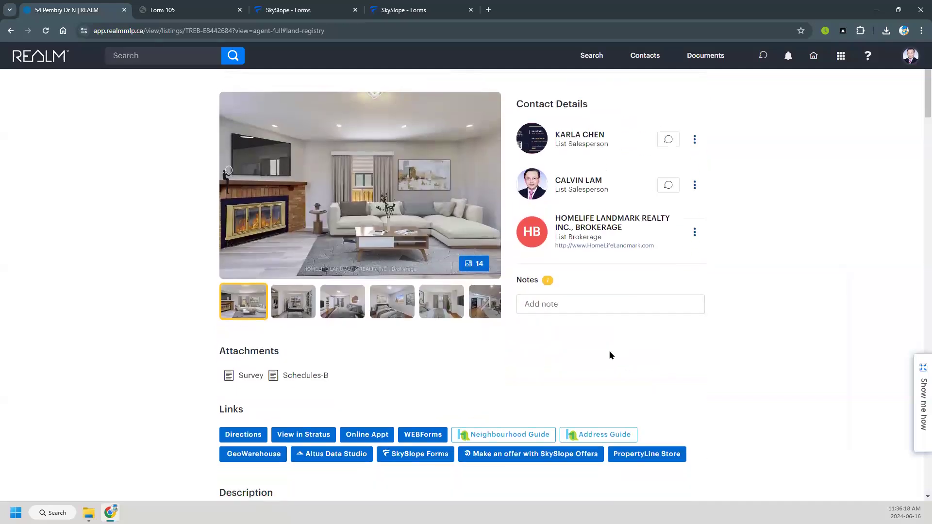
{"action": "left_click_drag", "start_coordinate": [311, 319], "coordinate": [389, 326]}
{"action": "key", "text": "ctrl+c"}
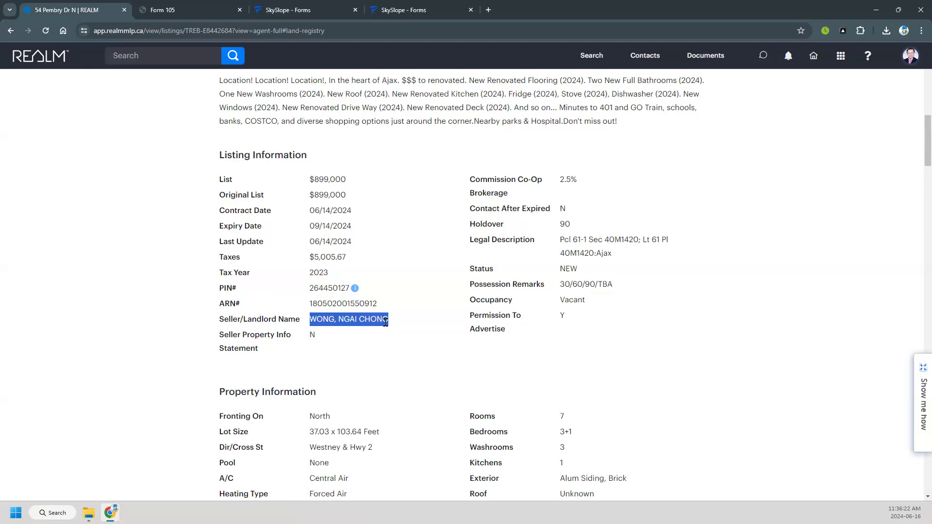
{"action": "left_click", "coordinate": [328, 12]}
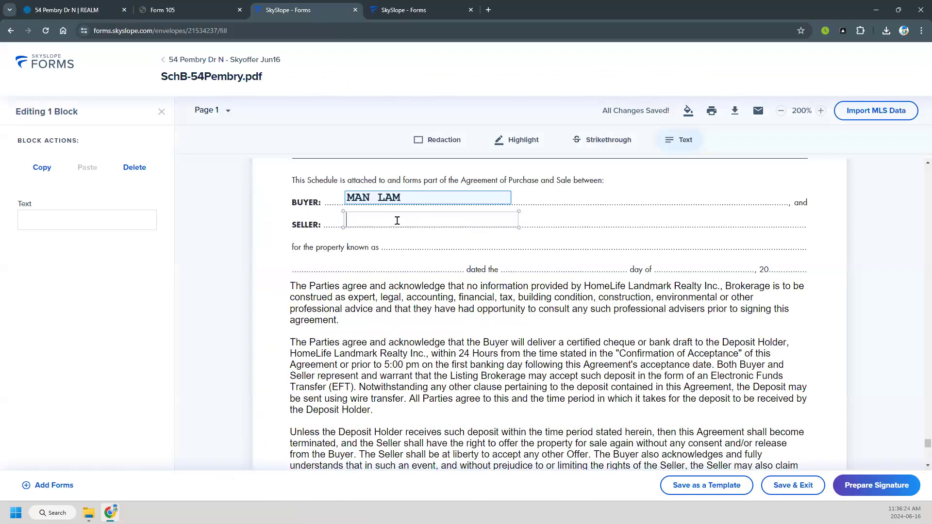
{"action": "key", "text": "ctrl+v"}
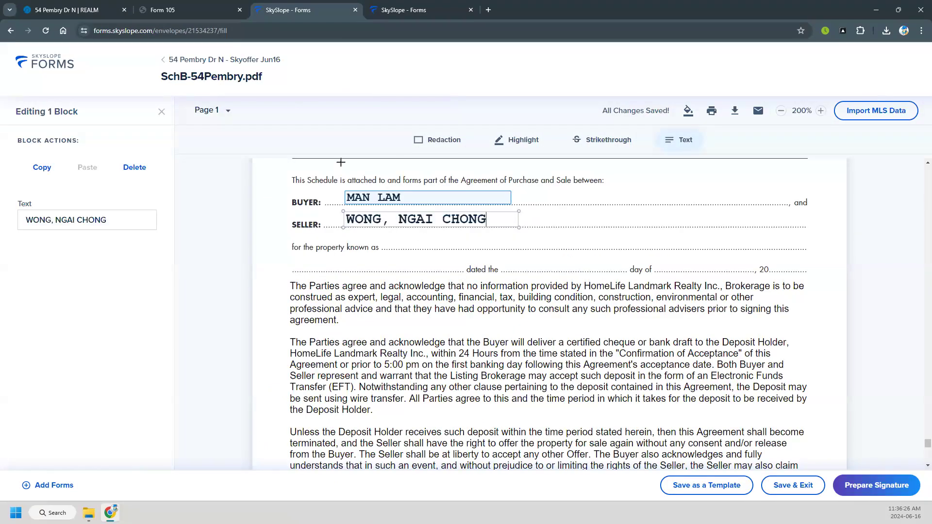
- Copy the full property address title from the REALM listing
{"action": "left_click", "coordinate": [73, 9]}
{"action": "scroll", "coordinate": [527, 214], "scroll_direction": "up", "scroll_amount": 10}
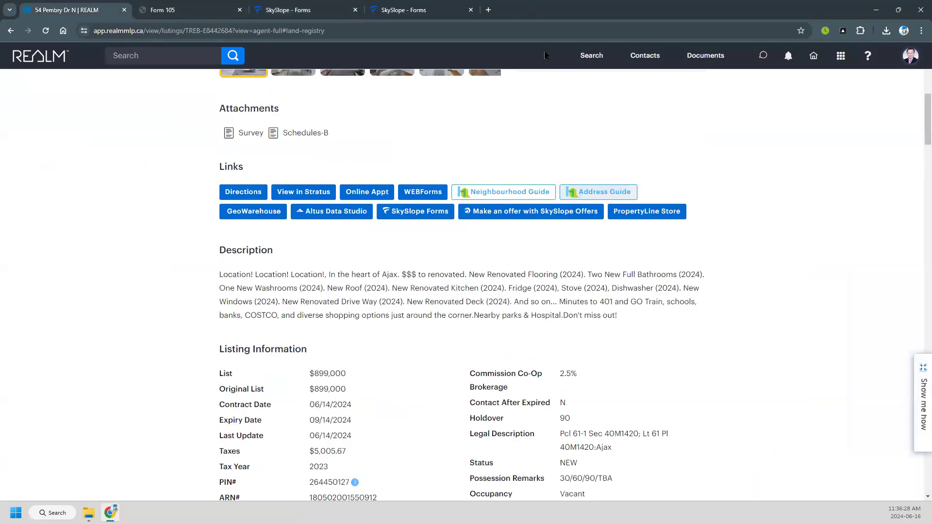
{"action": "scroll", "coordinate": [528, 214], "scroll_direction": "up", "scroll_amount": 3}
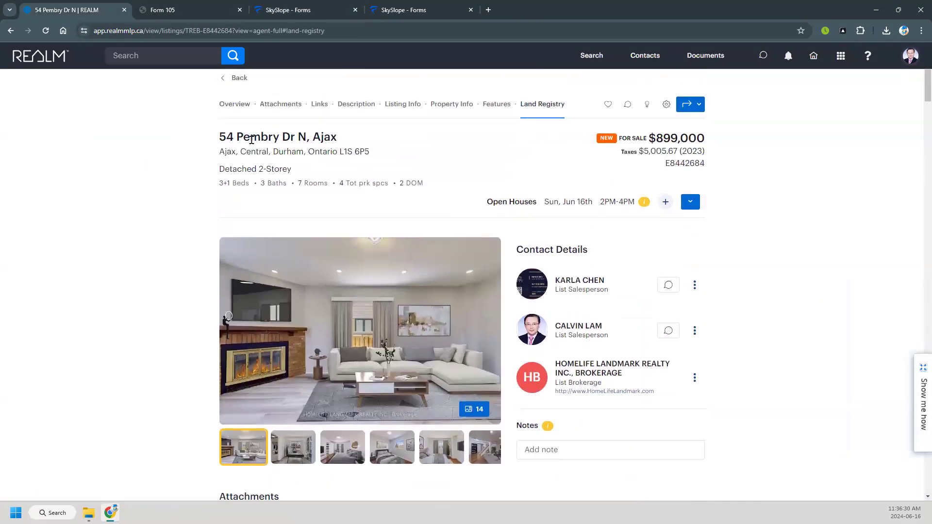
{"action": "double_click", "coordinate": [224, 138]}
{"action": "left_click_drag", "start_coordinate": [275, 140], "coordinate": [335, 140]}
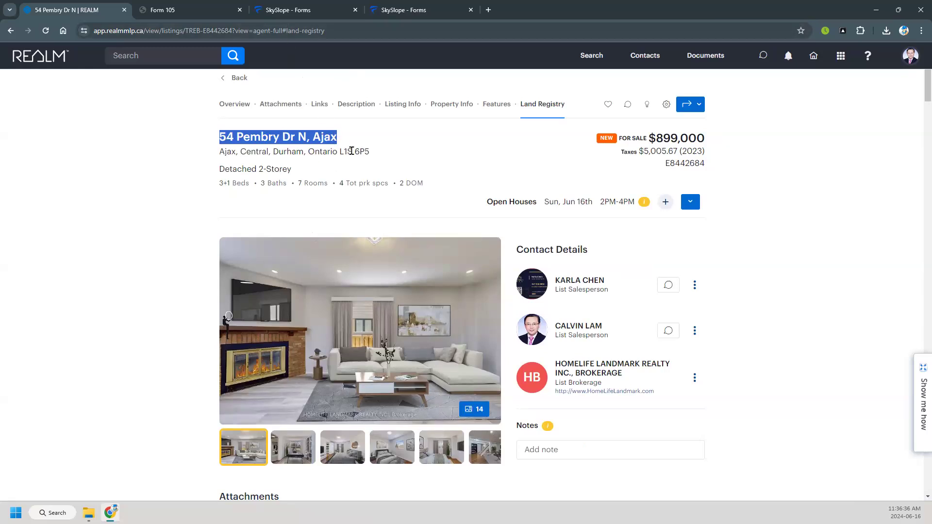
{"action": "left_click", "coordinate": [368, 148], "text": "shift"}
{"action": "key", "text": "ctrl+c"}
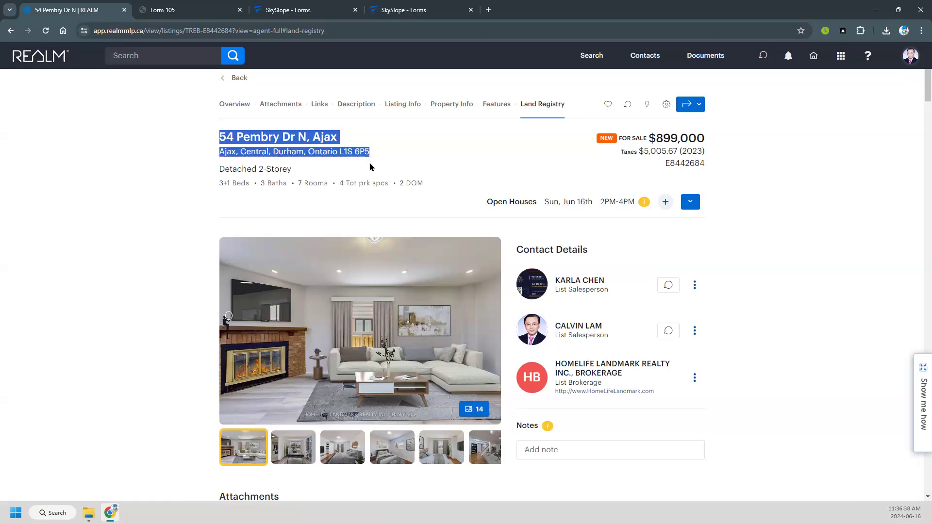
{"action": "left_click", "coordinate": [297, 11]}
- Paste the property address onto Schedule B's property line as one line with a comma after Ajax
{"action": "left_click_drag", "start_coordinate": [389, 231], "coordinate": [799, 249]}
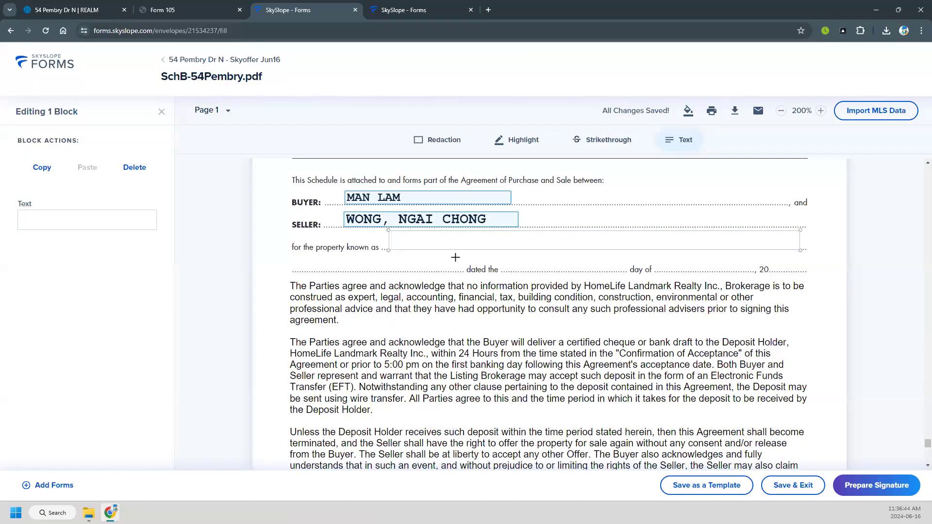
{"action": "key", "text": "ctrl+v"}
{"action": "key", "text": "Delete"}
{"action": "key", "text": "Delete"}
{"action": "key", "text": "Delete"}
{"action": "key", "text": "Delete"}
{"action": "key", "text": "Delete"}
{"action": "key", "text": "Delete"}
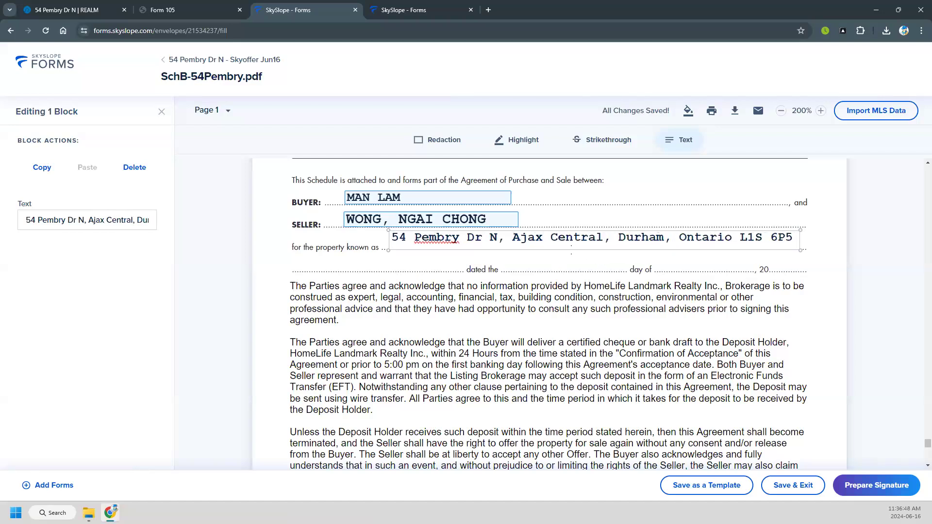
{"action": "type", "text": ","}
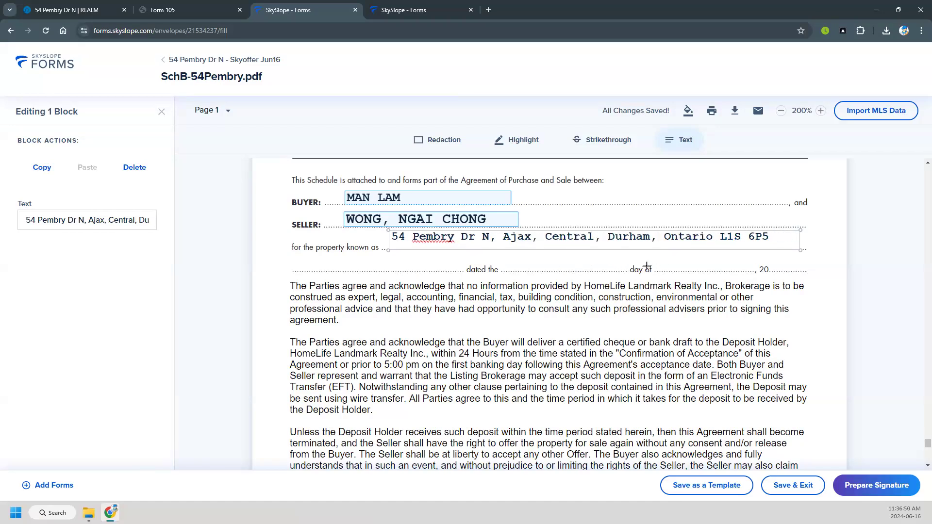
{"action": "left_click_drag", "start_coordinate": [580, 237], "coordinate": [657, 238]}
{"action": "key", "text": "Delete"}
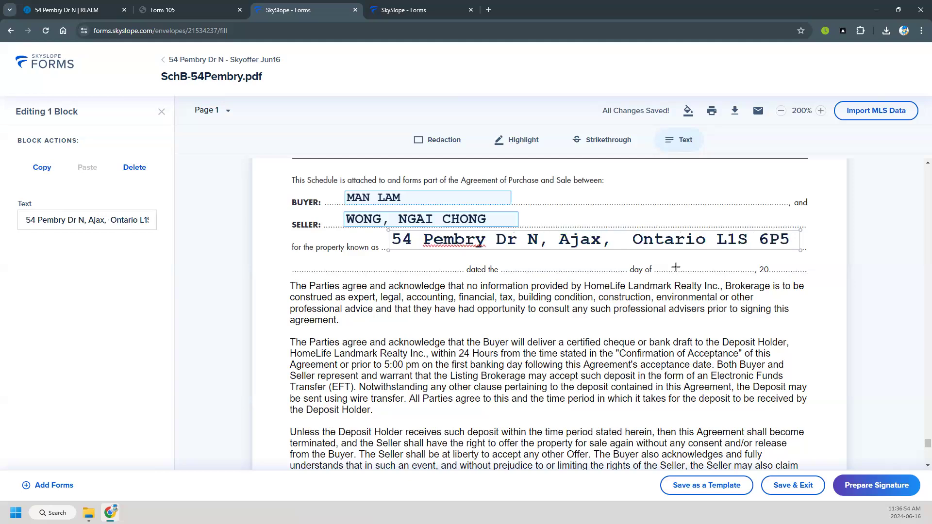
{"action": "key", "text": "BackSpace"}
{"action": "key", "text": "ctrl+z"}
{"action": "key", "text": "ctrl+z"}
- Add a text block on the 'dated the' line reading 2024-06-16
{"action": "left_click", "coordinate": [518, 324]}
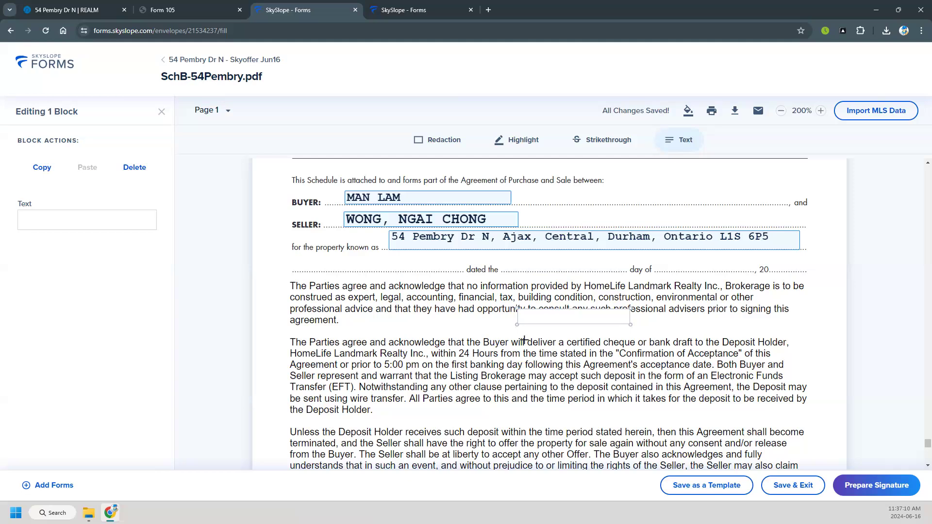
{"action": "type", "text": "2024-06"}
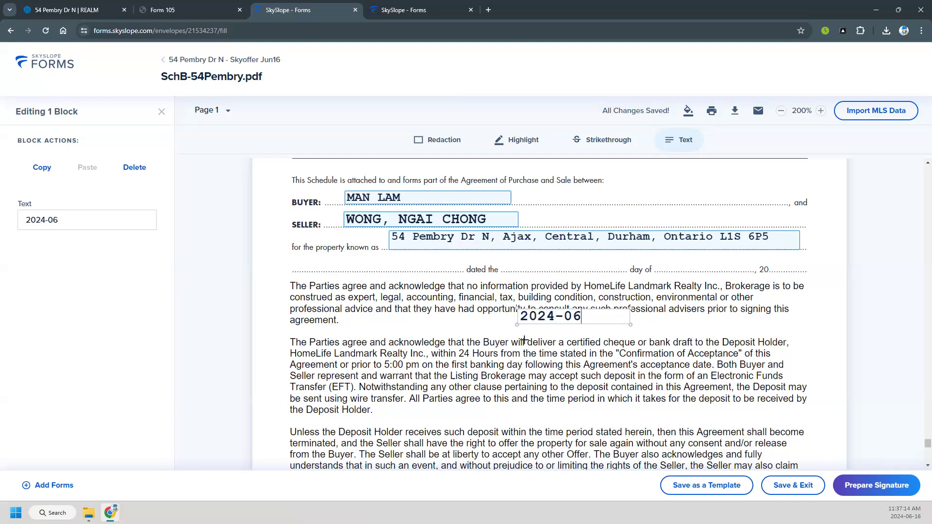
{"action": "type", "text": "-16"}
{"action": "left_click", "coordinate": [525, 341]}
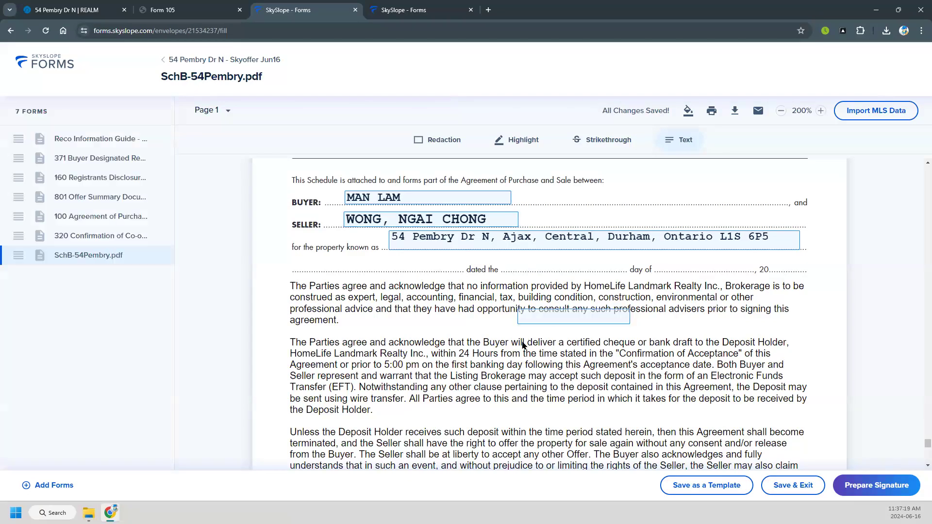
{"action": "left_click", "coordinate": [553, 324]}
{"action": "left_click_drag", "start_coordinate": [551, 301], "coordinate": [550, 264]}
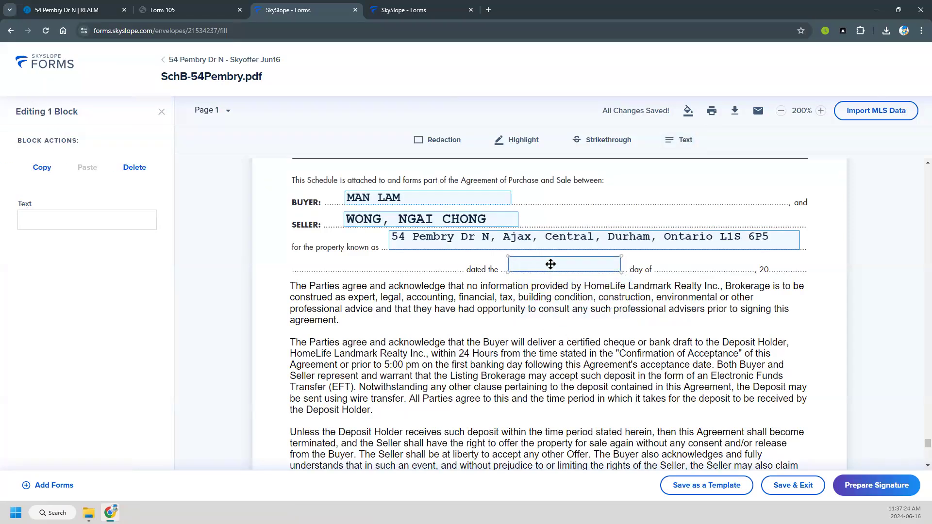
{"action": "left_click", "coordinate": [556, 264]}
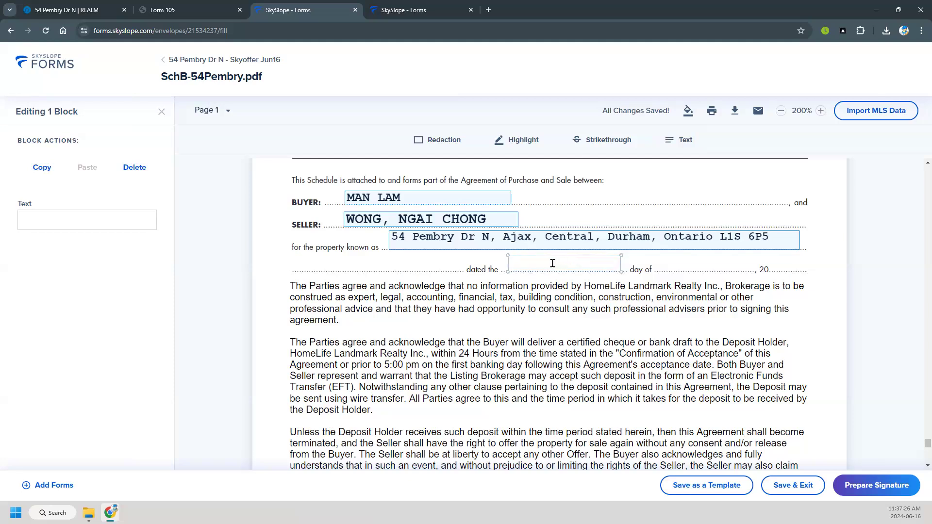
{"action": "type", "text": "2024-06-16"}
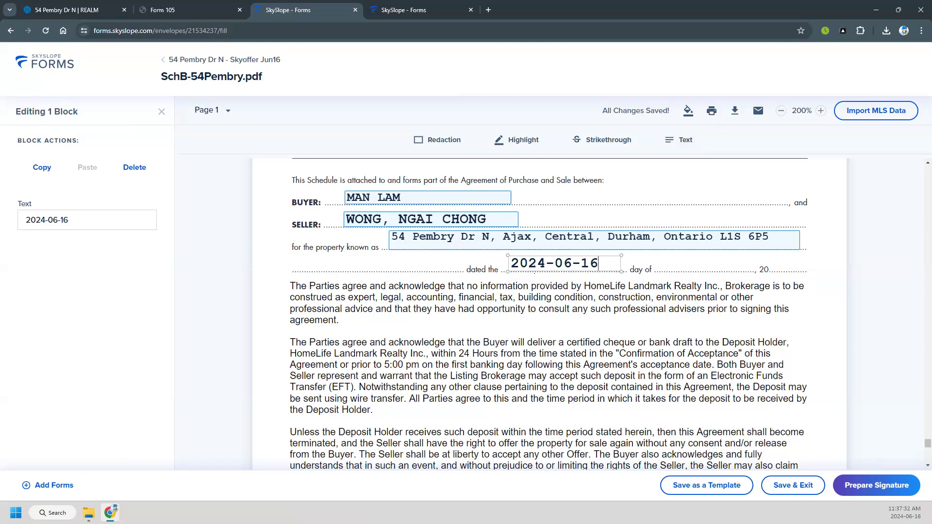
- Finish the date entry and scroll through Schedule B to review it
{"action": "left_click", "coordinate": [682, 323]}
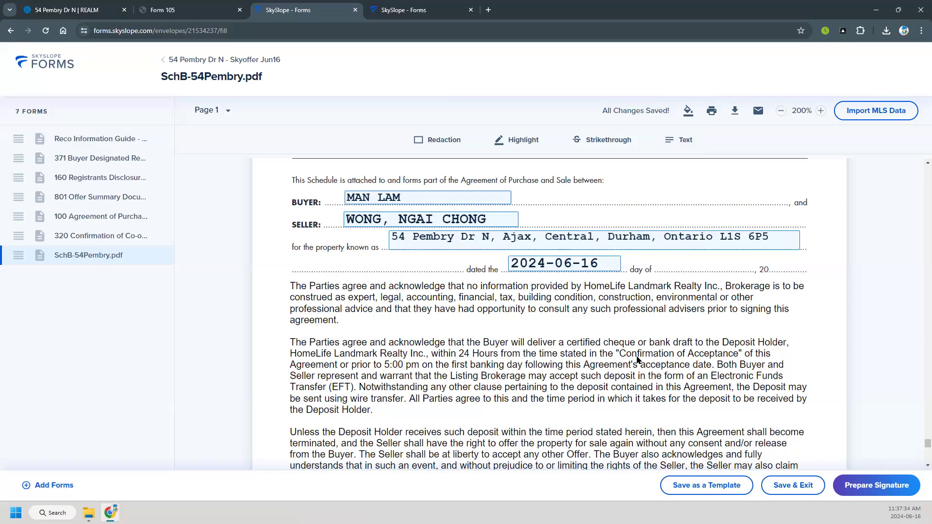
{"action": "scroll", "coordinate": [637, 359], "scroll_direction": "down", "scroll_amount": 15}
{"action": "scroll", "coordinate": [627, 427], "scroll_direction": "up", "scroll_amount": 7}
{"action": "scroll", "coordinate": [475, 379], "scroll_direction": "down", "scroll_amount": 10}
{"action": "scroll", "coordinate": [631, 381], "scroll_direction": "down", "scroll_amount": 6}
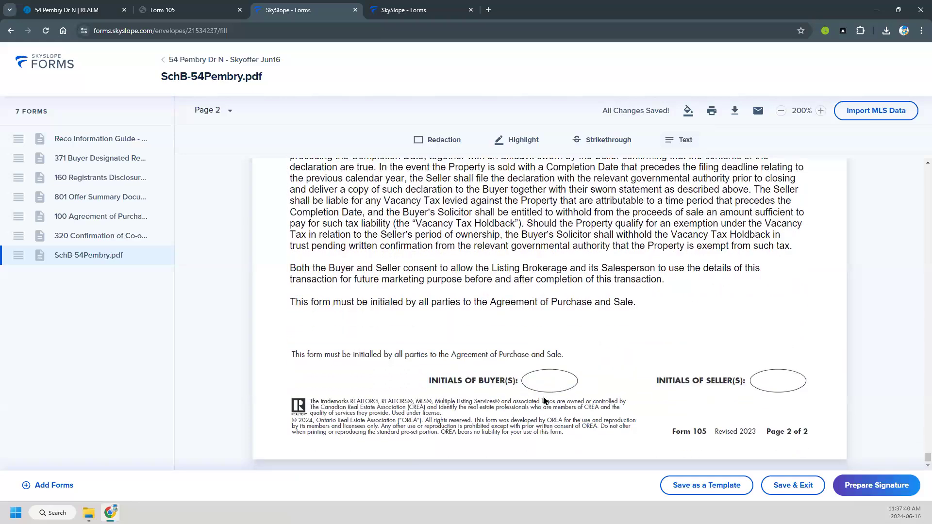
{"action": "scroll", "coordinate": [573, 386], "scroll_direction": "up", "scroll_amount": 5}
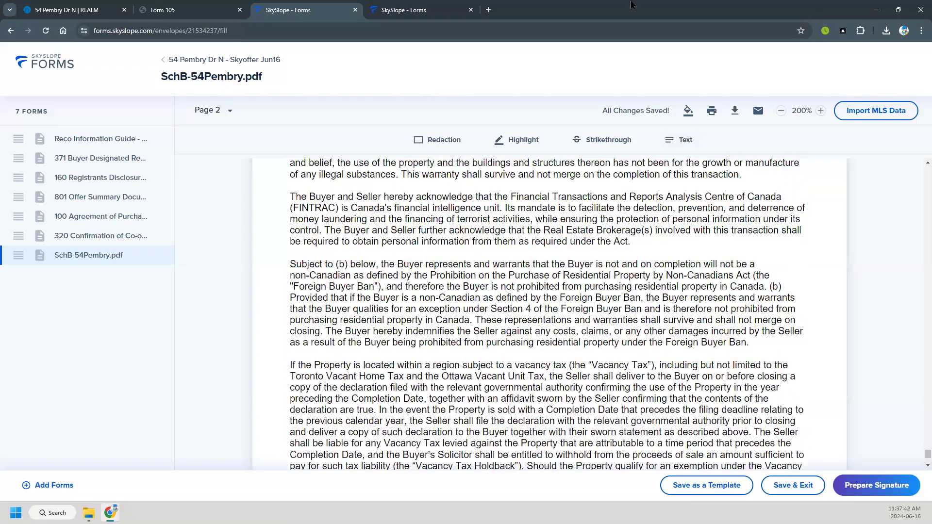
{"action": "scroll", "coordinate": [651, 381], "scroll_direction": "up", "scroll_amount": 2}
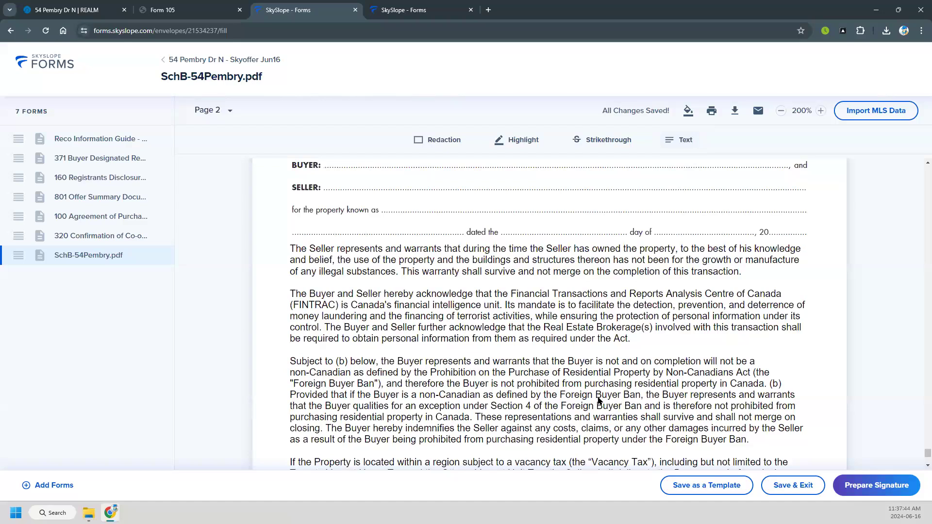
{"action": "scroll", "coordinate": [659, 364], "scroll_direction": "down", "scroll_amount": 3}
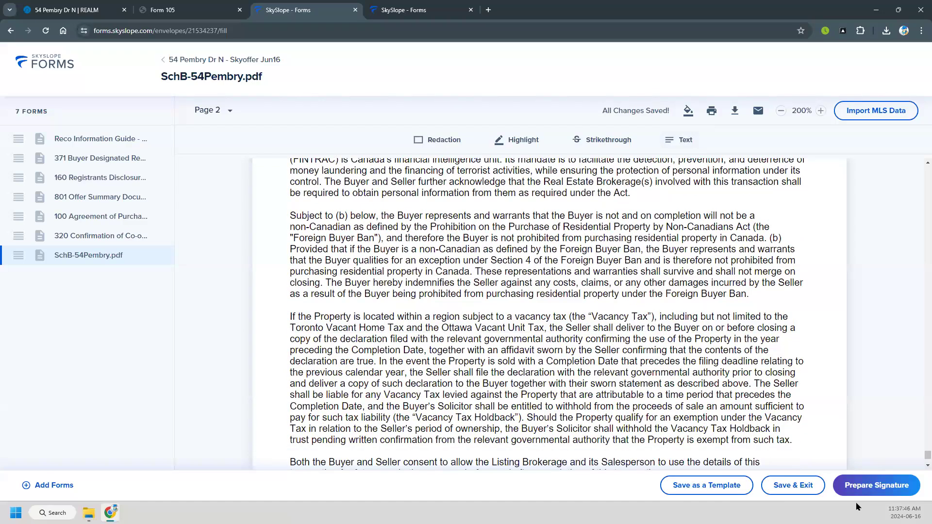
- Create the signing envelope with the Buyer Agent set to Needs to sign
{"action": "left_click", "coordinate": [880, 487]}
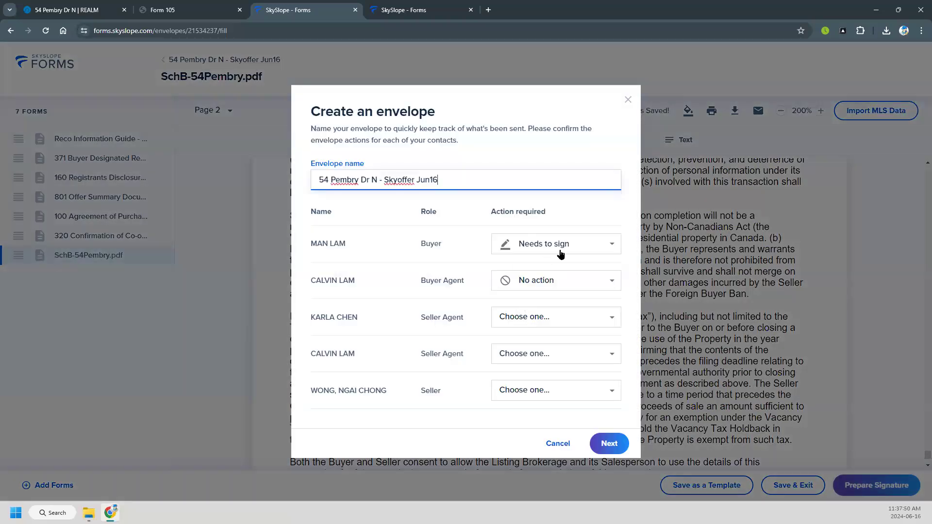
{"action": "left_click", "coordinate": [571, 281]}
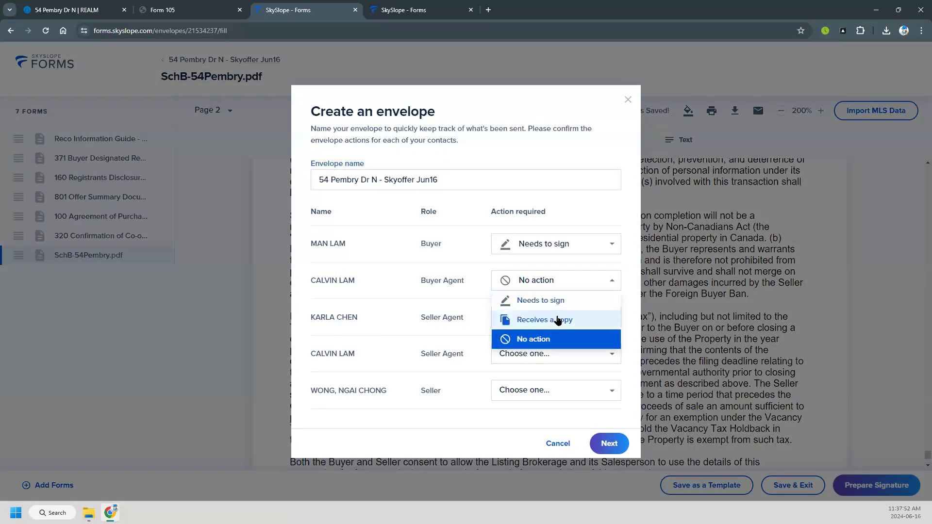
{"action": "left_click", "coordinate": [554, 300]}
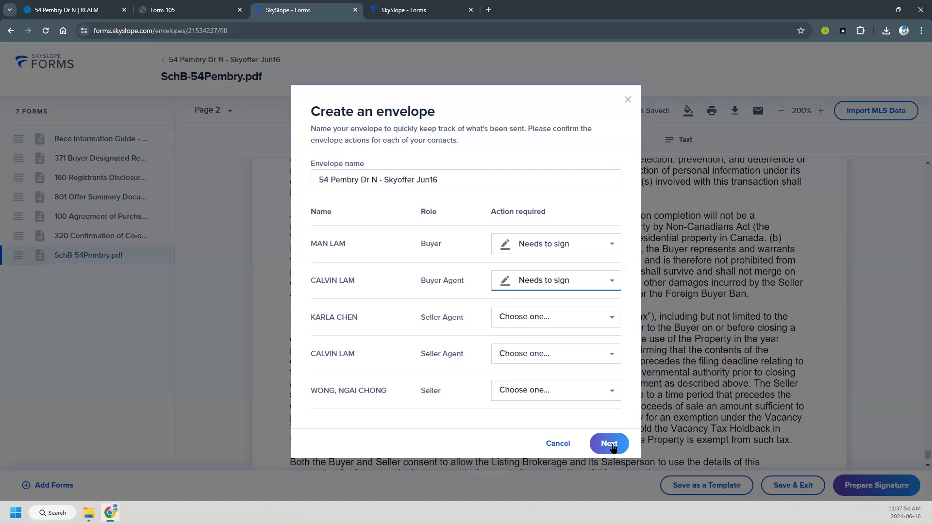
{"action": "left_click", "coordinate": [611, 443]}
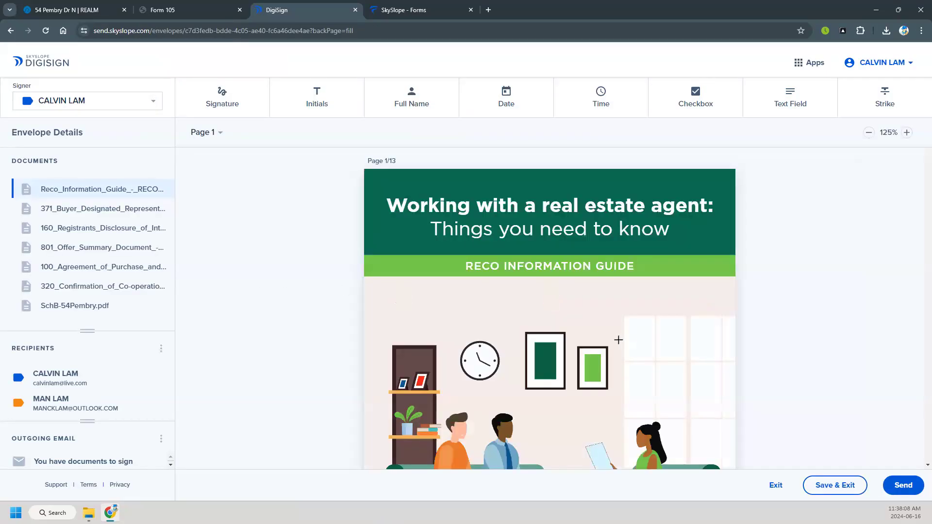
- Scroll through the RECO Information Guide to the Acknowledgement on page 13
{"action": "scroll", "coordinate": [618, 340], "scroll_direction": "down", "scroll_amount": 20}
{"action": "scroll", "coordinate": [599, 362], "scroll_direction": "down", "scroll_amount": 20}
{"action": "scroll", "coordinate": [600, 370], "scroll_direction": "down", "scroll_amount": 20}
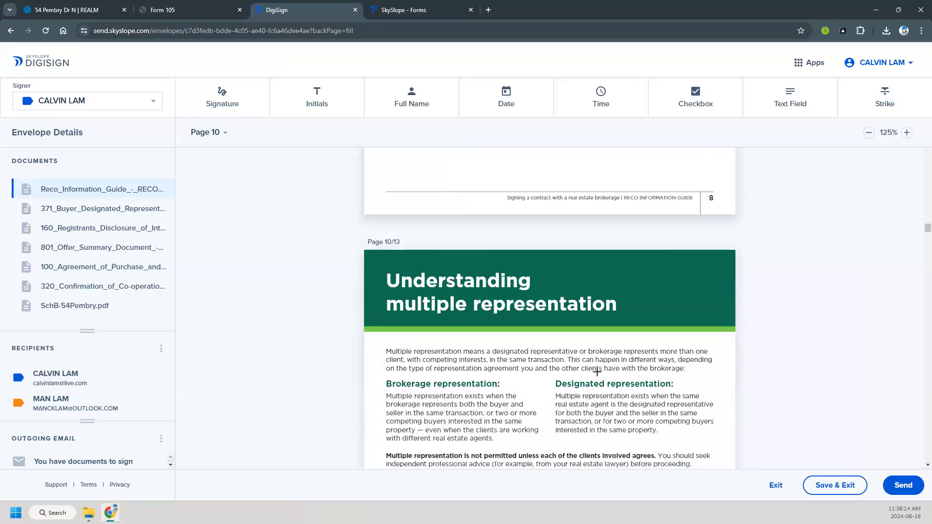
{"action": "scroll", "coordinate": [597, 371], "scroll_direction": "down", "scroll_amount": 20}
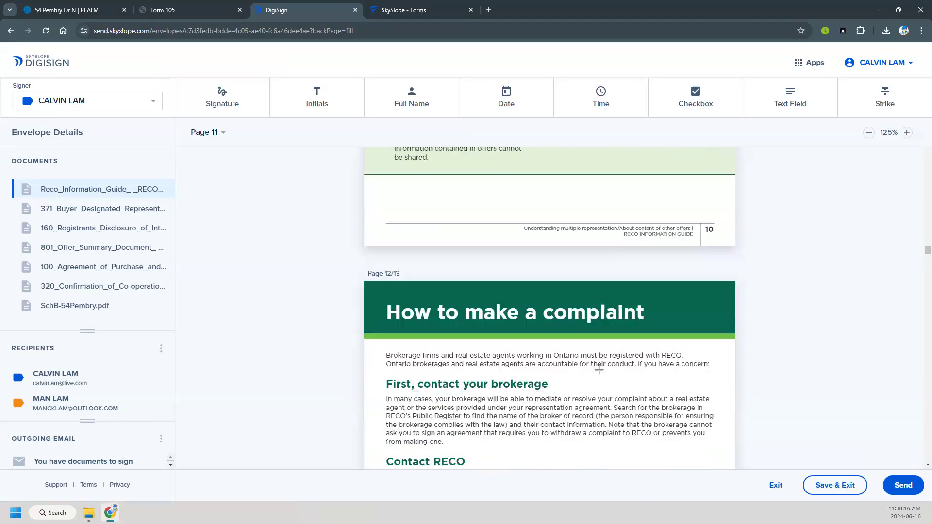
{"action": "scroll", "coordinate": [598, 370], "scroll_direction": "down", "scroll_amount": 15}
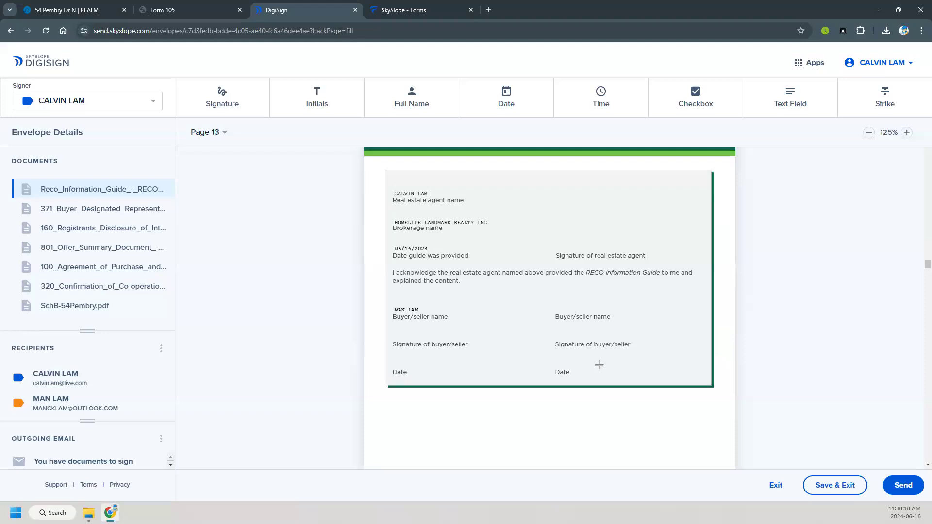
{"action": "scroll", "coordinate": [599, 365], "scroll_direction": "up", "scroll_amount": 1}
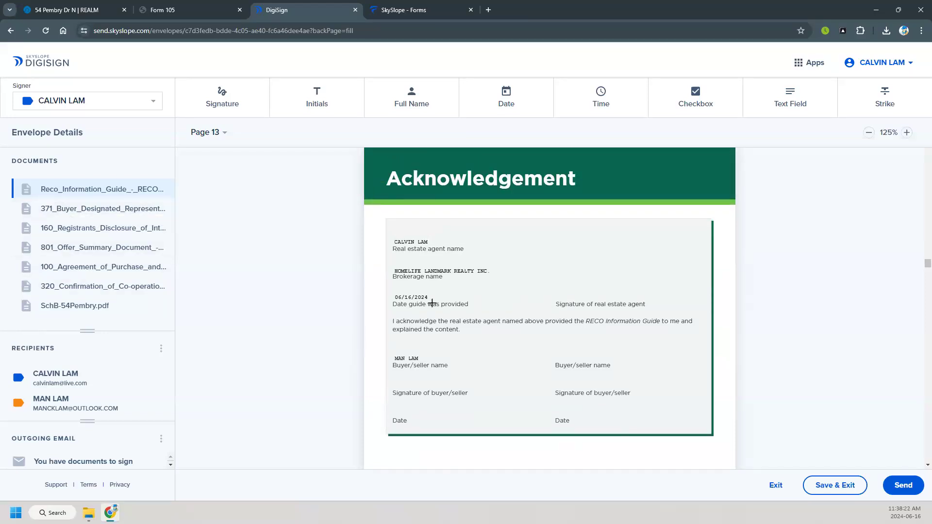
- Place the agent's signature field beside the agent signature line, removing its extra date field
{"action": "left_click", "coordinate": [217, 97]}
{"action": "left_click_drag", "start_coordinate": [562, 278], "coordinate": [651, 299]}
{"action": "left_click", "coordinate": [669, 295]}
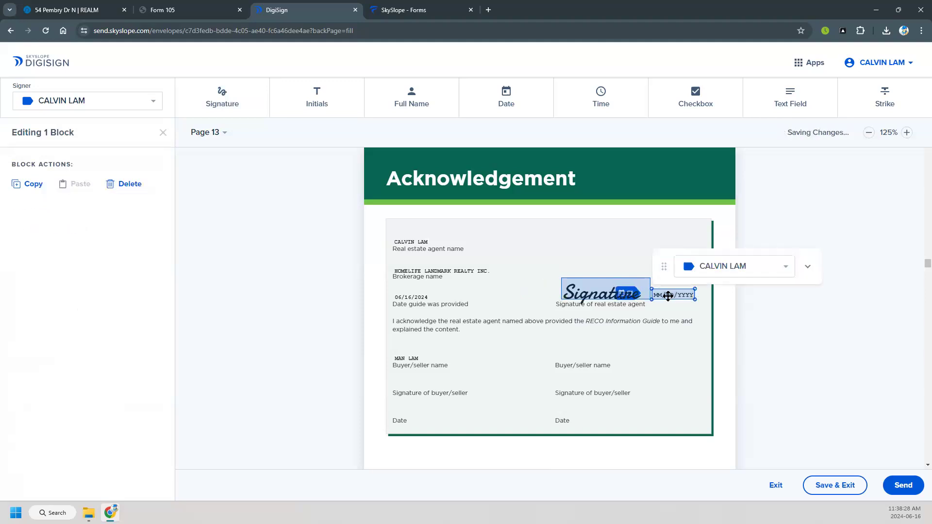
{"action": "key", "text": "Delete"}
- Add the buyer's signature and date fields on the buyer lines of the Acknowledgement
{"action": "left_click", "coordinate": [121, 105]}
{"action": "left_click", "coordinate": [87, 121]}
{"action": "left_click", "coordinate": [221, 97]}
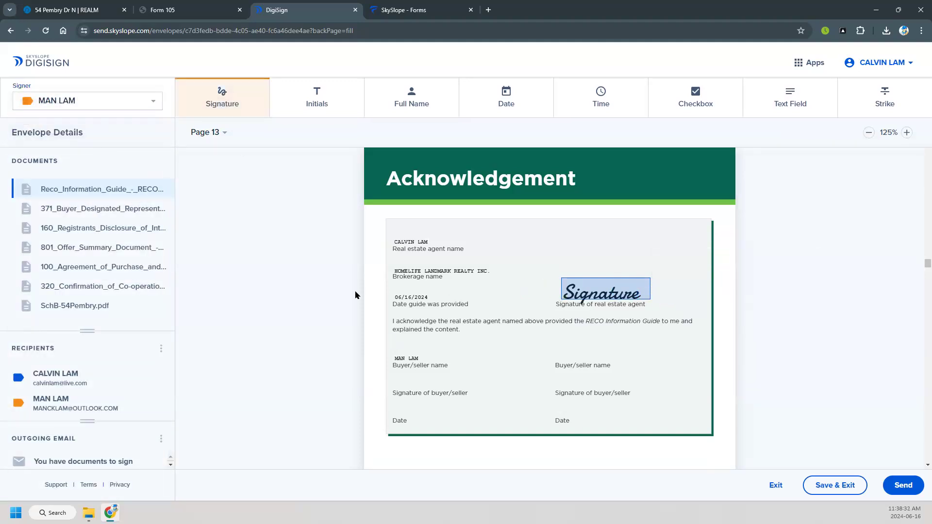
{"action": "mouse_move", "coordinate": [394, 372]}
{"action": "left_mouse_down"}
{"action": "mouse_move", "coordinate": [481, 385]}
{"action": "mouse_move", "coordinate": [442, 426]}
{"action": "mouse_move", "coordinate": [449, 420]}
{"action": "left_mouse_up"}
{"action": "left_click", "coordinate": [690, 420]}
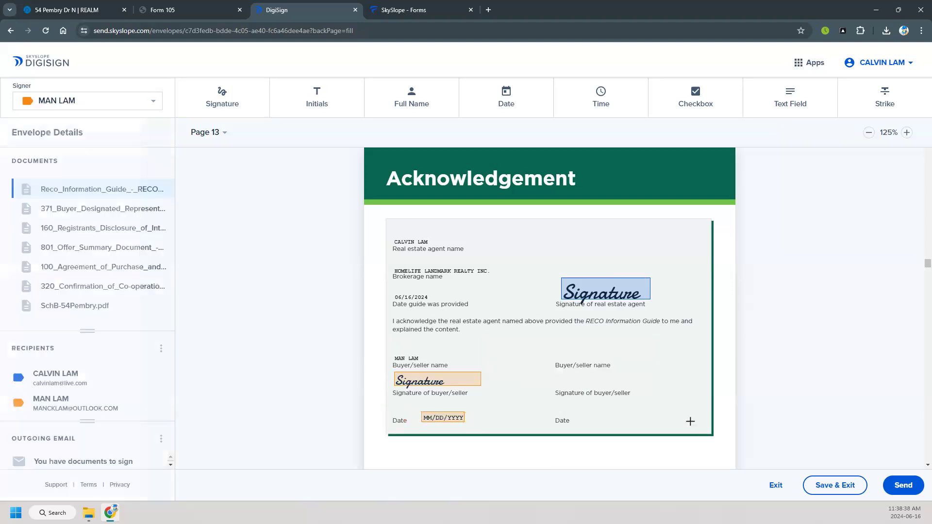
{"action": "scroll", "coordinate": [692, 411], "scroll_direction": "down", "scroll_amount": 2}
{"action": "scroll", "coordinate": [692, 411], "scroll_direction": "down", "scroll_amount": 10}
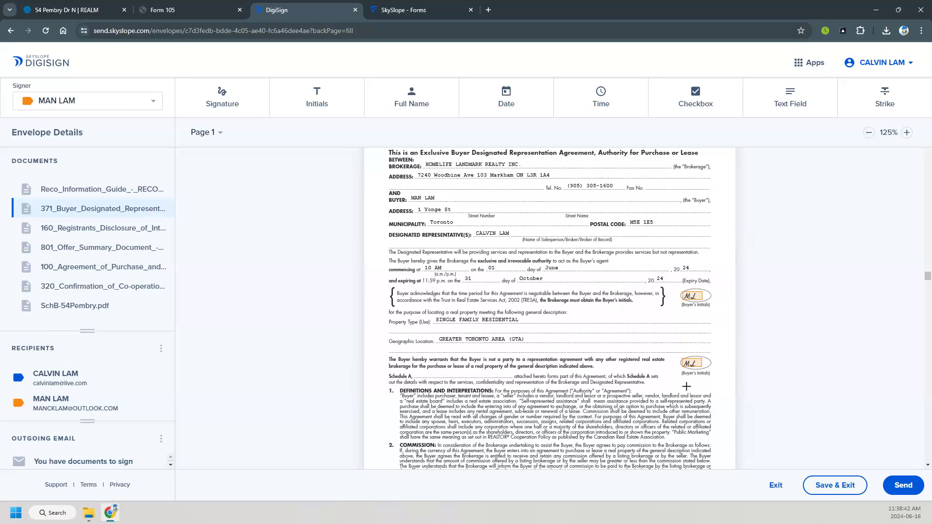
- Scroll to Form 160 Registrant's Disclosure and its signature and acknowledgement lines
{"action": "scroll", "coordinate": [686, 386], "scroll_direction": "down", "scroll_amount": 15}
{"action": "scroll", "coordinate": [623, 381], "scroll_direction": "down", "scroll_amount": 8}
{"action": "scroll", "coordinate": [613, 368], "scroll_direction": "down", "scroll_amount": 6}
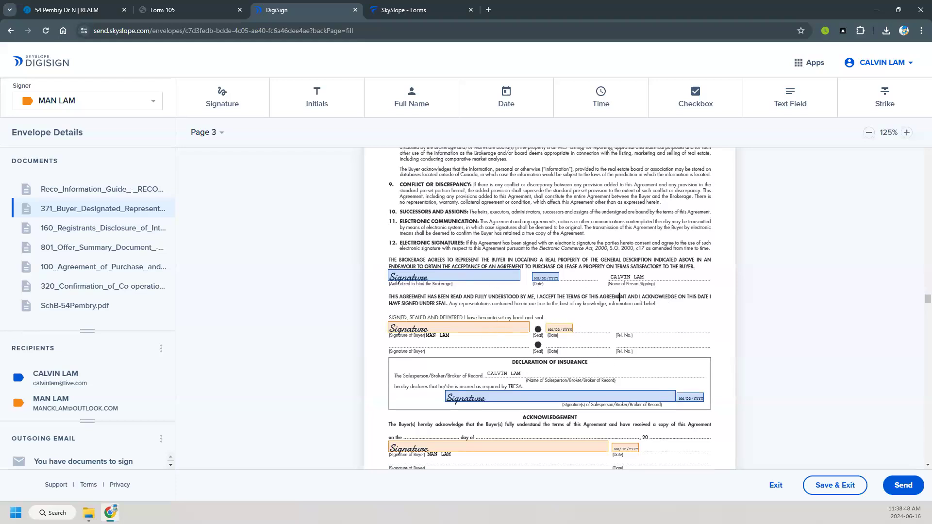
{"action": "scroll", "coordinate": [606, 326], "scroll_direction": "down", "scroll_amount": 3}
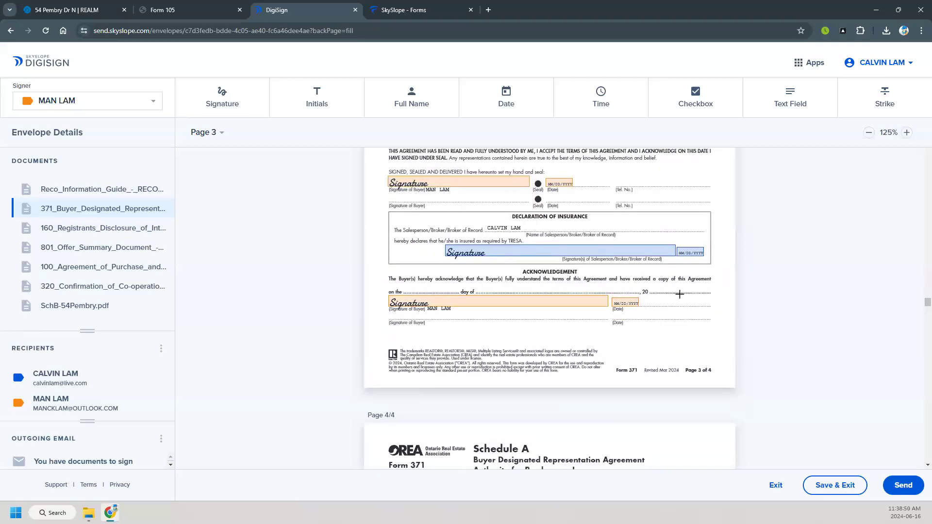
{"action": "scroll", "coordinate": [657, 267], "scroll_direction": "up", "scroll_amount": 1}
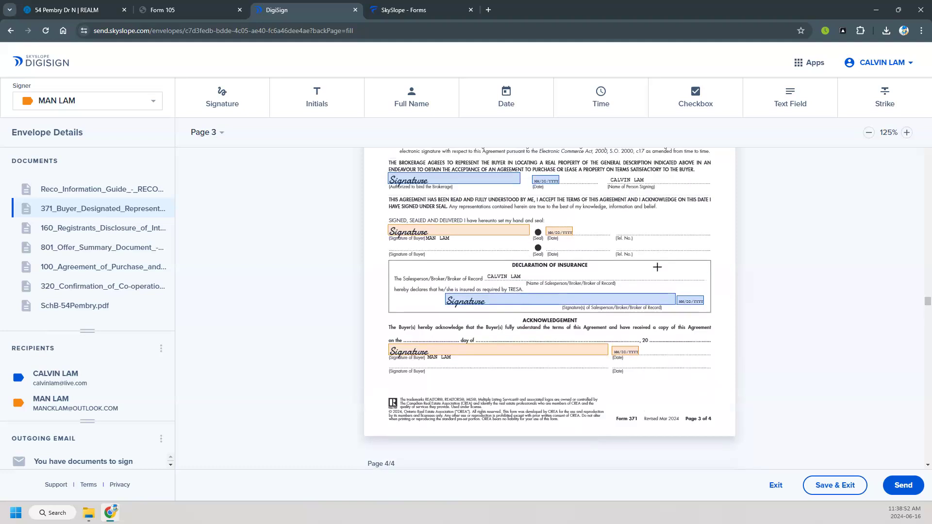
{"action": "scroll", "coordinate": [618, 323], "scroll_direction": "down", "scroll_amount": 7}
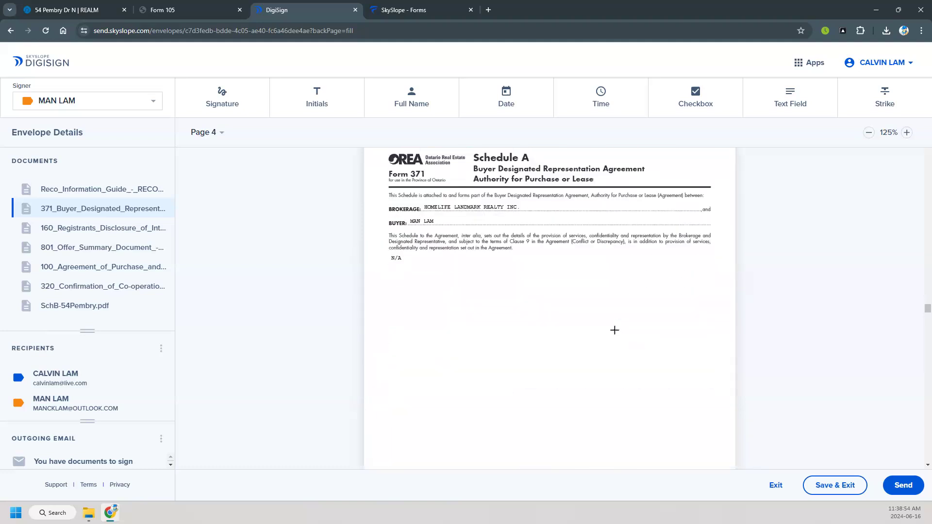
{"action": "scroll", "coordinate": [614, 330], "scroll_direction": "down", "scroll_amount": 4}
{"action": "scroll", "coordinate": [681, 376], "scroll_direction": "down", "scroll_amount": 7}
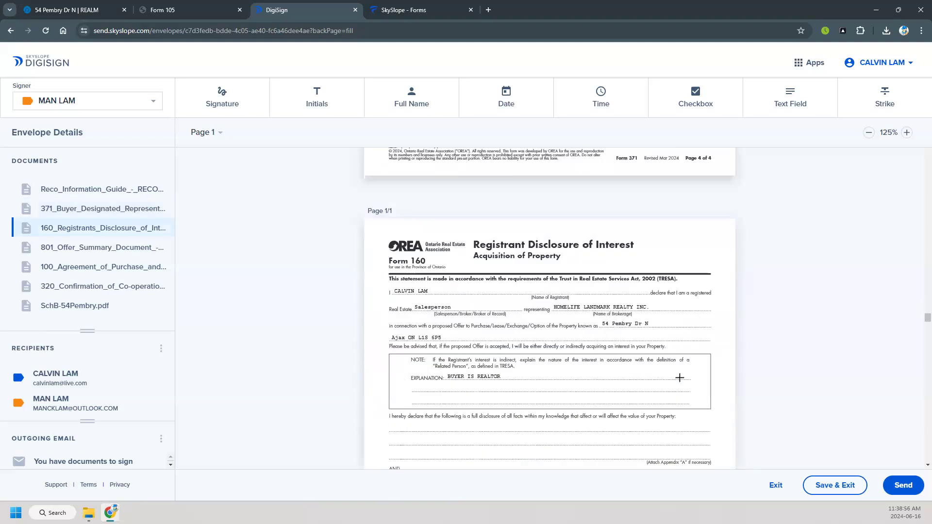
{"action": "scroll", "coordinate": [563, 248], "scroll_direction": "down", "scroll_amount": 3}
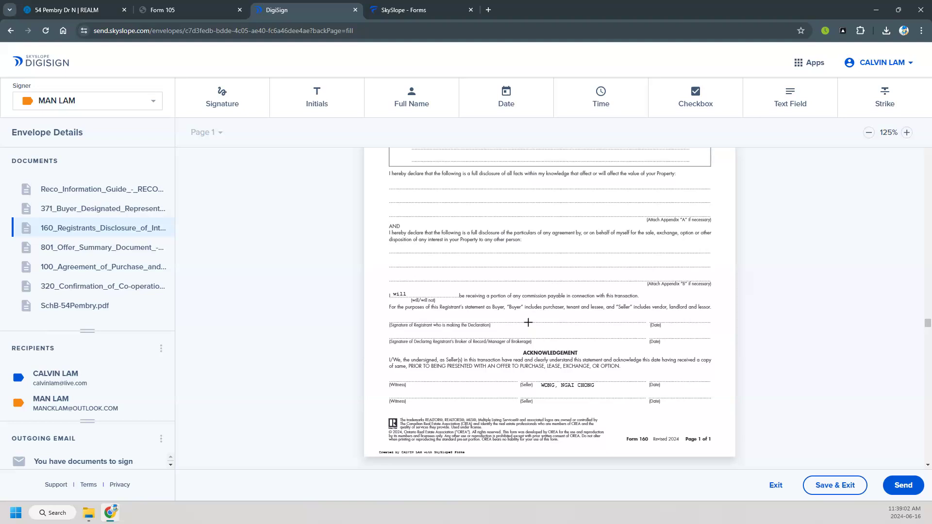
- Place the agent's signature field on Form 160's registrant signature line
{"action": "left_click", "coordinate": [146, 102]}
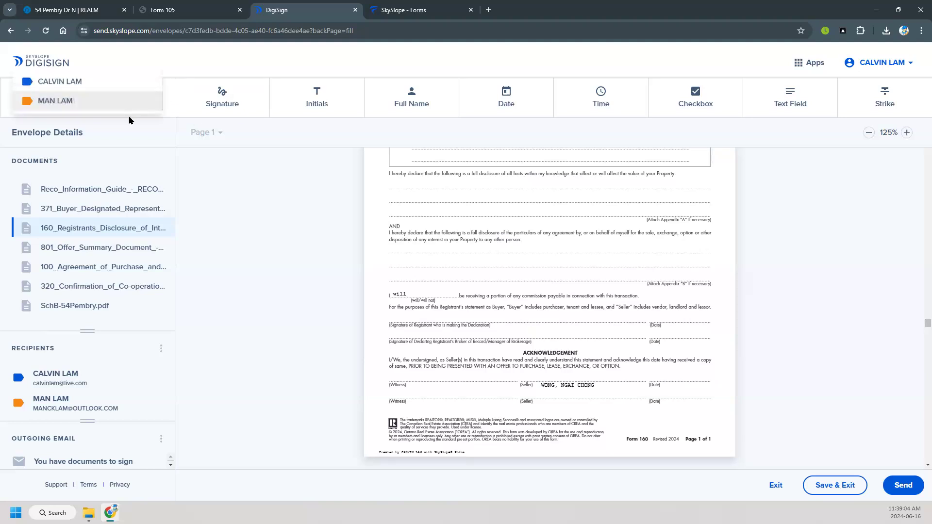
{"action": "left_click", "coordinate": [99, 85]}
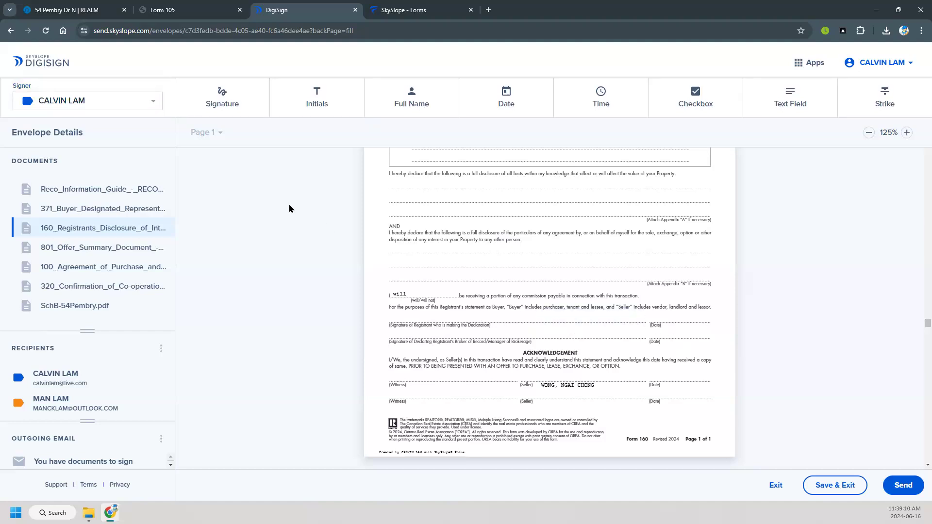
{"action": "left_click", "coordinate": [259, 113]}
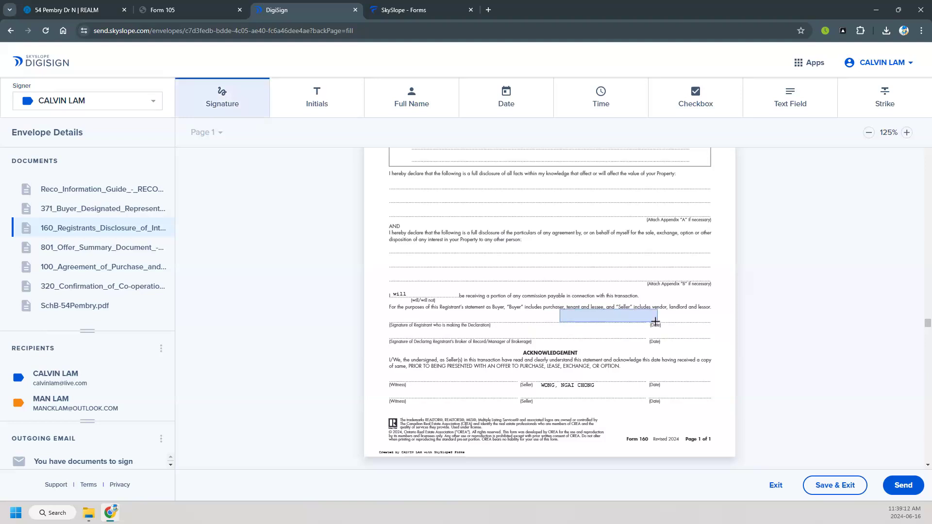
{"action": "left_click", "coordinate": [634, 326]}
{"action": "scroll", "coordinate": [605, 391], "scroll_direction": "down", "scroll_amount": 2}
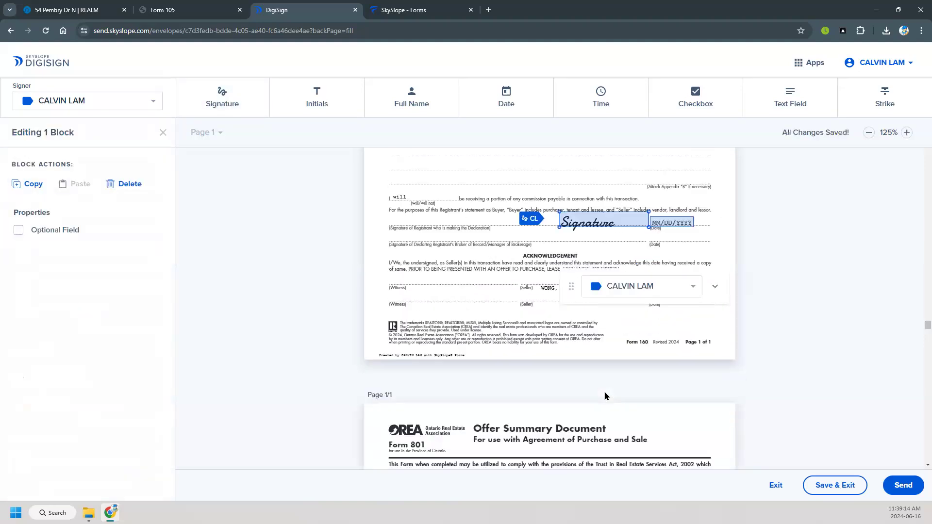
{"action": "scroll", "coordinate": [606, 389], "scroll_direction": "up", "scroll_amount": 1}
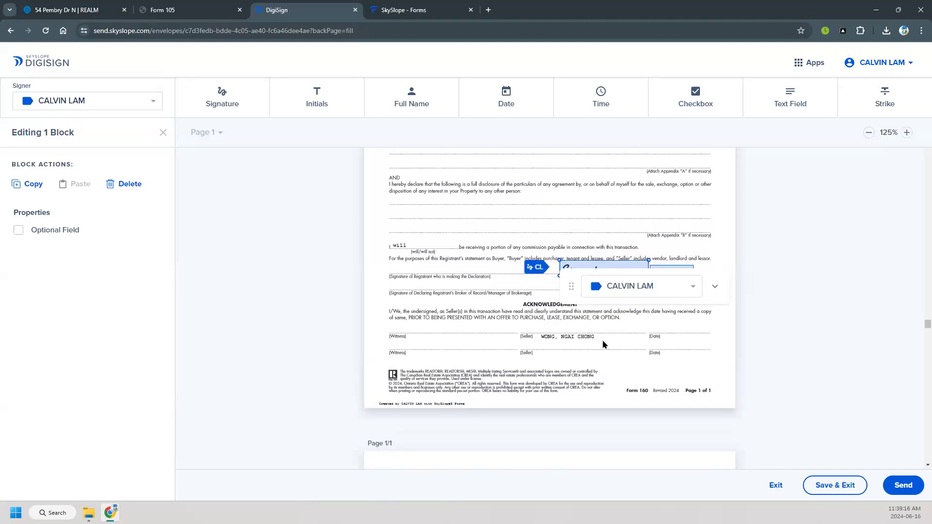
- Place the buyer's signature field on the acknowledgement line
{"action": "left_click", "coordinate": [148, 101]}
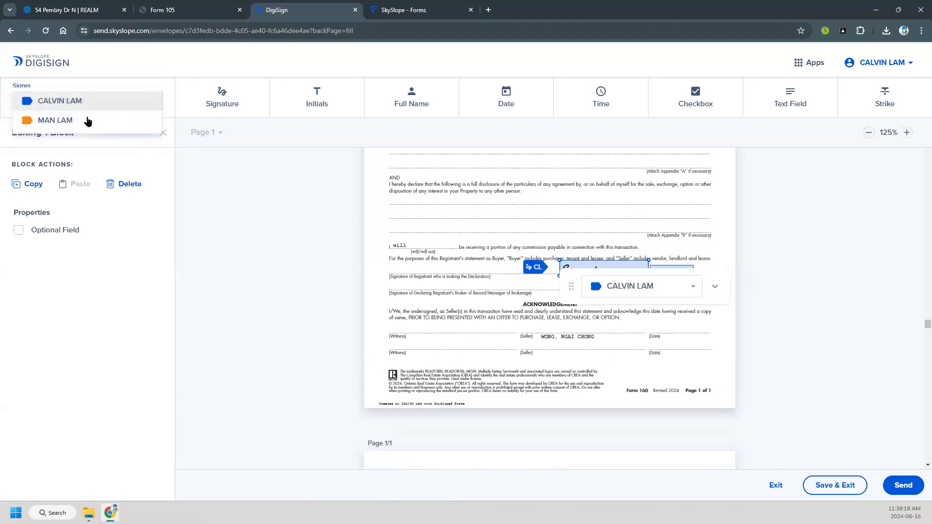
{"action": "left_click", "coordinate": [129, 120]}
{"action": "left_click", "coordinate": [222, 96]}
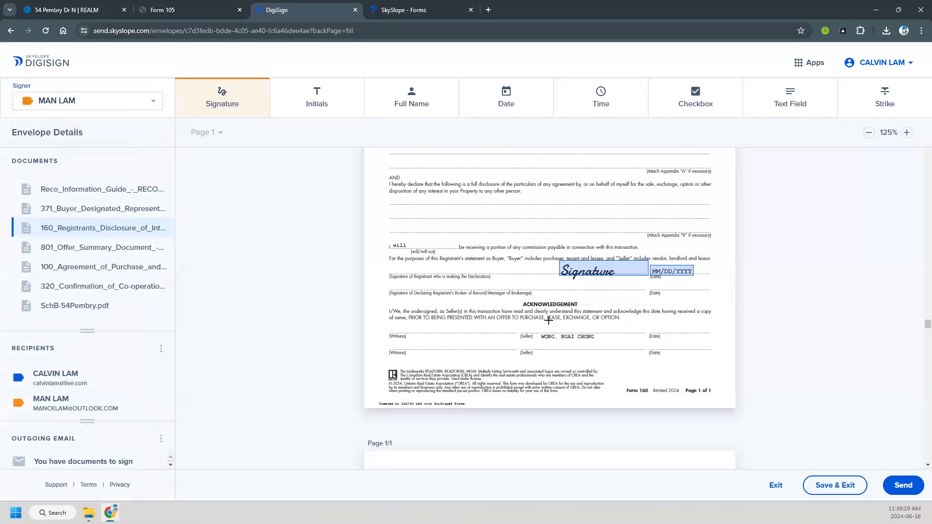
{"action": "left_click", "coordinate": [634, 333]}
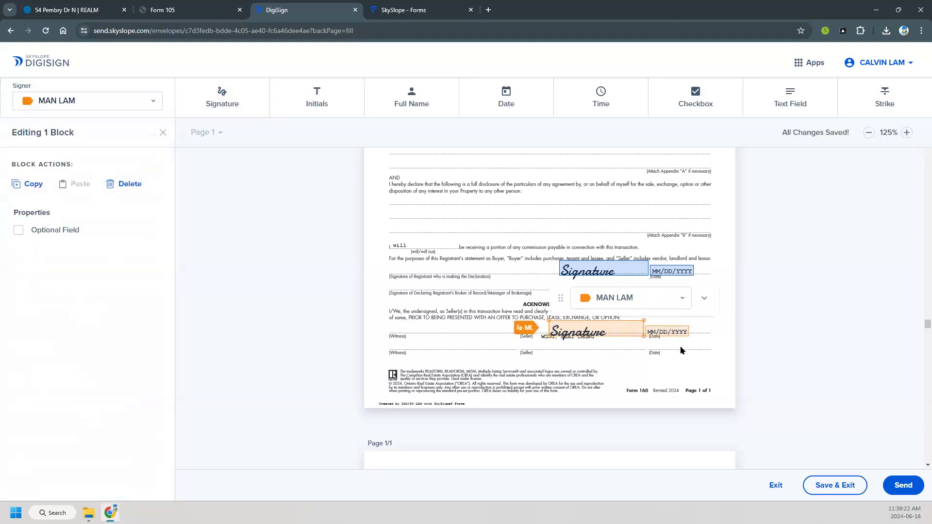
{"action": "left_click", "coordinate": [637, 416]}
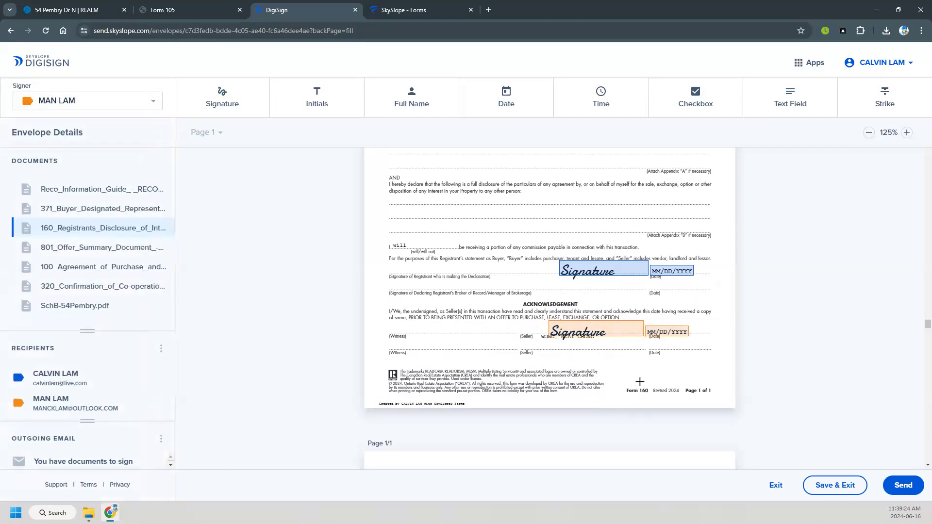
- Scroll past Form 801 into Form 100 until page 5's acknowledgement and Commission Trust sections show
{"action": "scroll", "coordinate": [622, 315], "scroll_direction": "down", "scroll_amount": 7}
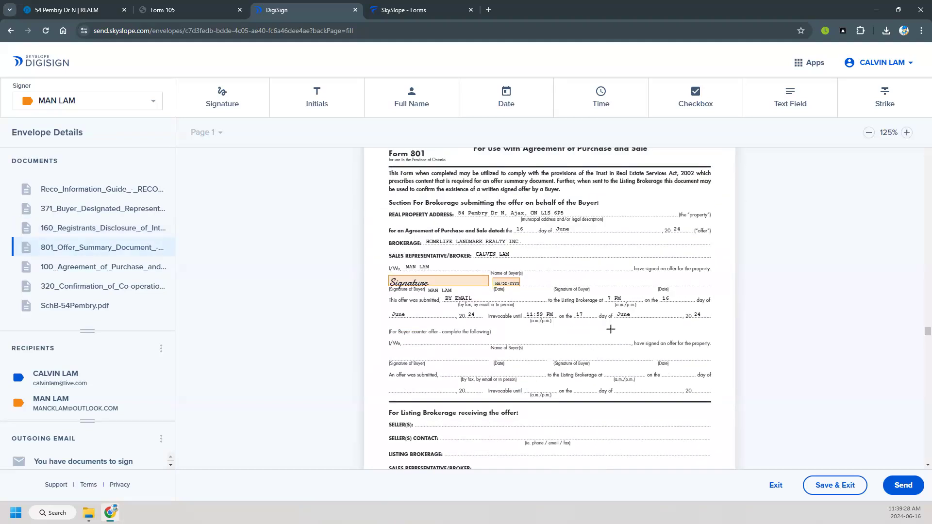
{"action": "scroll", "coordinate": [611, 330], "scroll_direction": "down", "scroll_amount": 10}
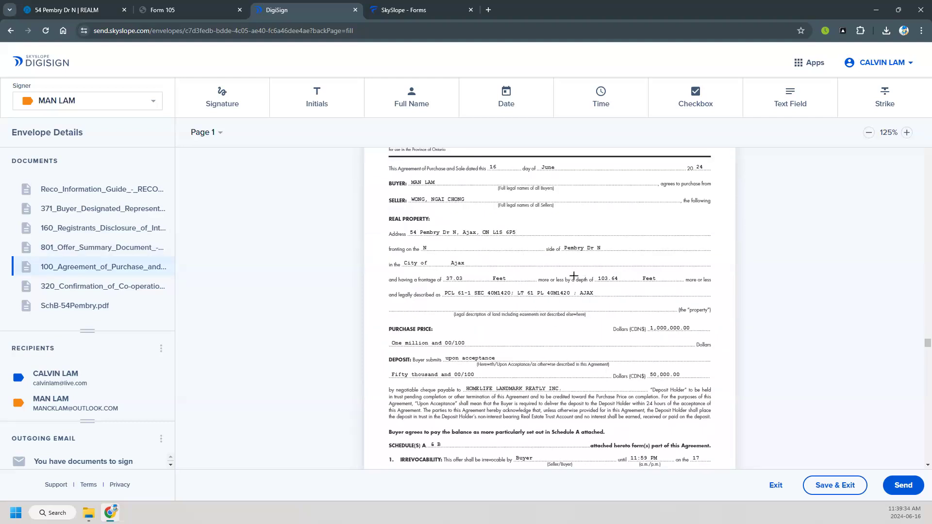
{"action": "scroll", "coordinate": [584, 296], "scroll_direction": "down", "scroll_amount": 1}
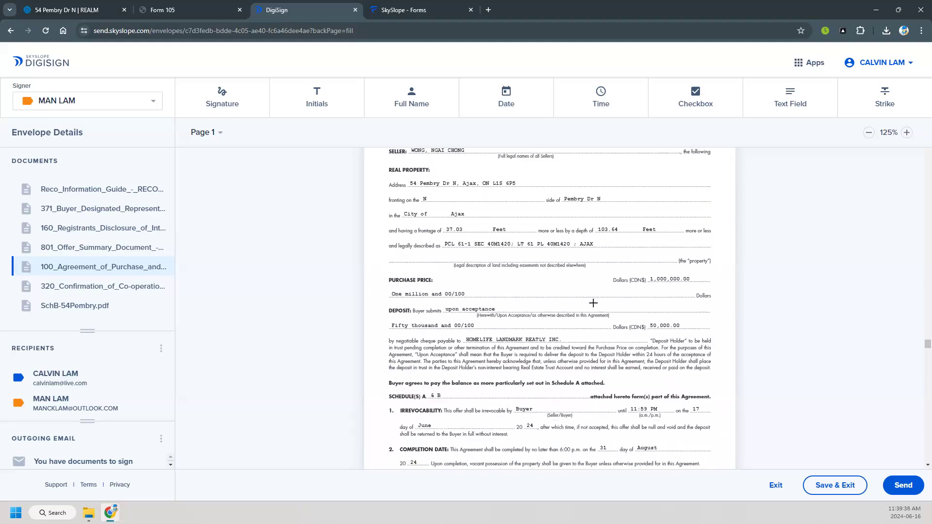
{"action": "scroll", "coordinate": [593, 297], "scroll_direction": "down", "scroll_amount": 2}
{"action": "scroll", "coordinate": [515, 321], "scroll_direction": "down", "scroll_amount": 6}
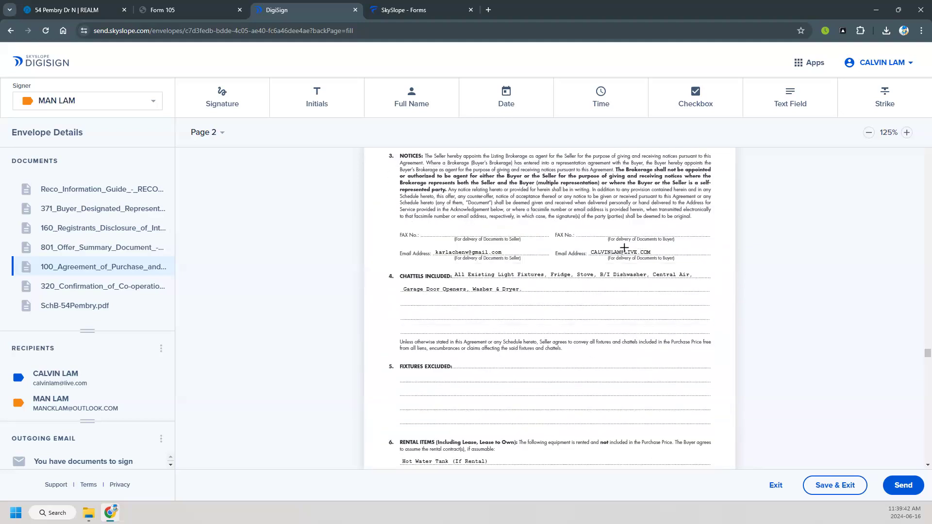
{"action": "scroll", "coordinate": [625, 248], "scroll_direction": "down", "scroll_amount": 7}
{"action": "scroll", "coordinate": [612, 261], "scroll_direction": "down", "scroll_amount": 3}
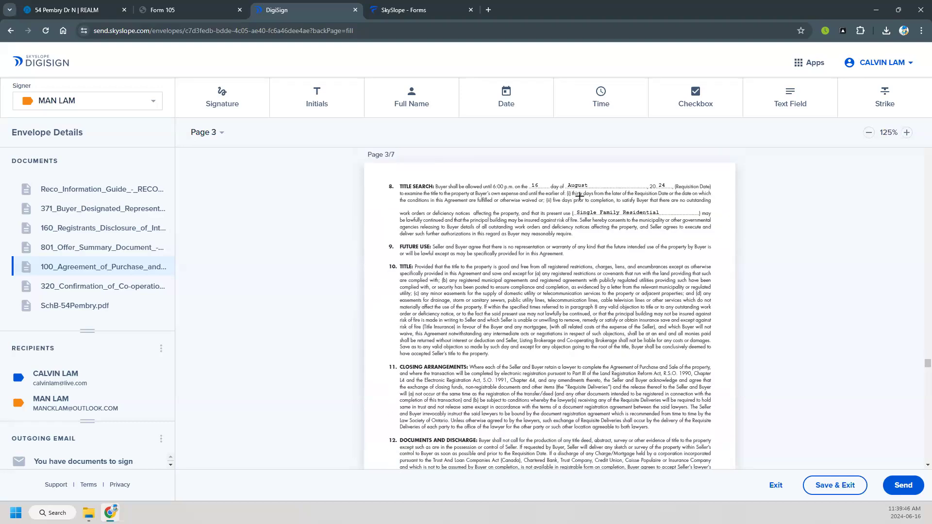
{"action": "scroll", "coordinate": [579, 196], "scroll_direction": "down", "scroll_amount": 12}
{"action": "scroll", "coordinate": [615, 229], "scroll_direction": "down", "scroll_amount": 10}
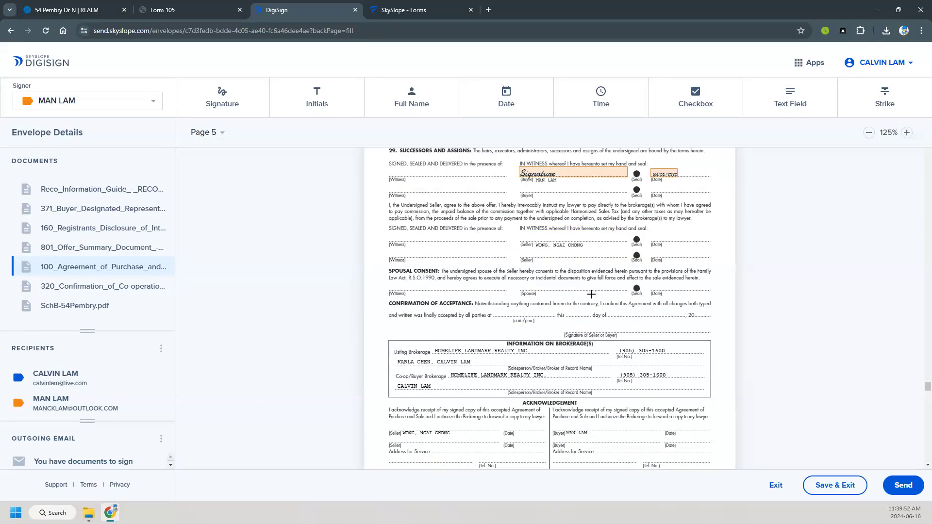
{"action": "scroll", "coordinate": [544, 291], "scroll_direction": "down", "scroll_amount": 2}
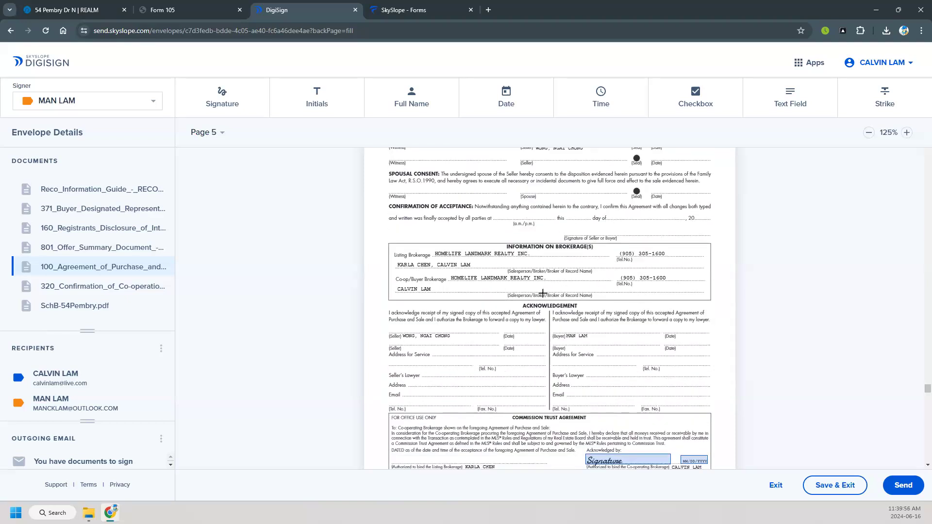
{"action": "scroll", "coordinate": [542, 293], "scroll_direction": "down", "scroll_amount": 2}
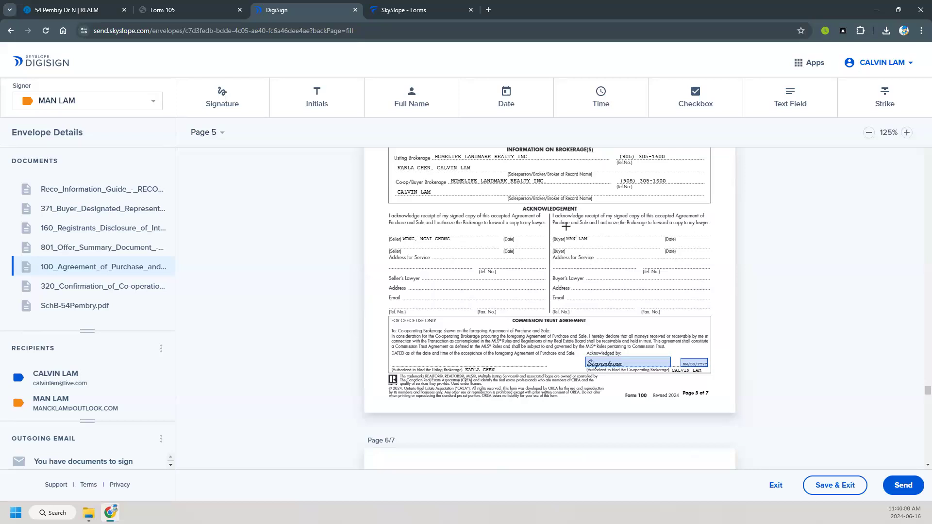
- Drop a buyer signature field on page 5's acknowledgement line, then scroll down to Schedule A
{"action": "left_click_drag", "start_coordinate": [565, 225], "coordinate": [660, 236]}
{"action": "left_click", "coordinate": [232, 98]}
{"action": "left_click_drag", "start_coordinate": [583, 223], "coordinate": [658, 236]}
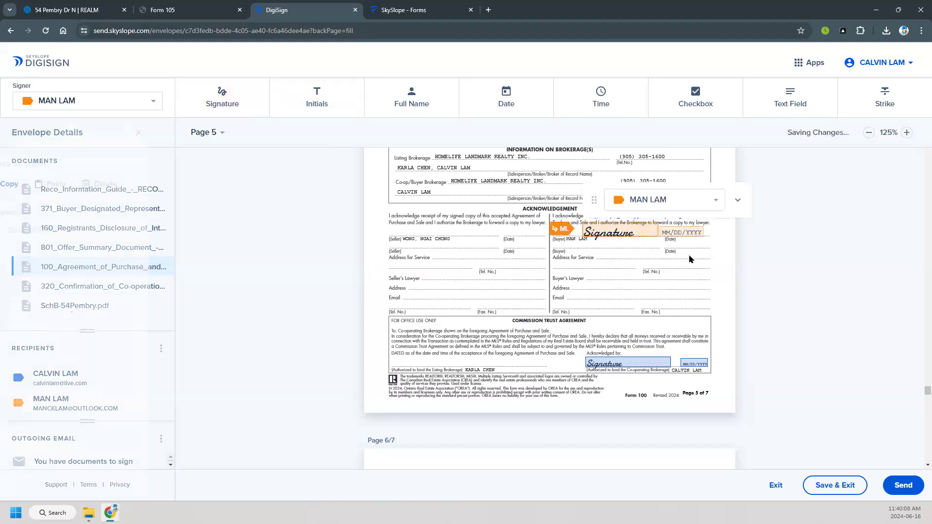
{"action": "scroll", "coordinate": [582, 292], "scroll_direction": "down", "scroll_amount": 1}
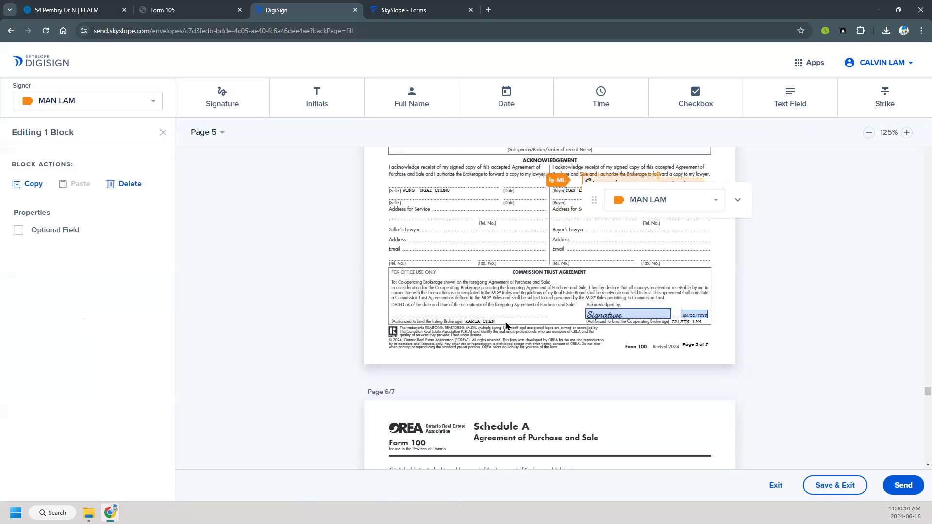
{"action": "scroll", "coordinate": [526, 322], "scroll_direction": "down", "scroll_amount": 1}
{"action": "scroll", "coordinate": [543, 319], "scroll_direction": "down", "scroll_amount": 4}
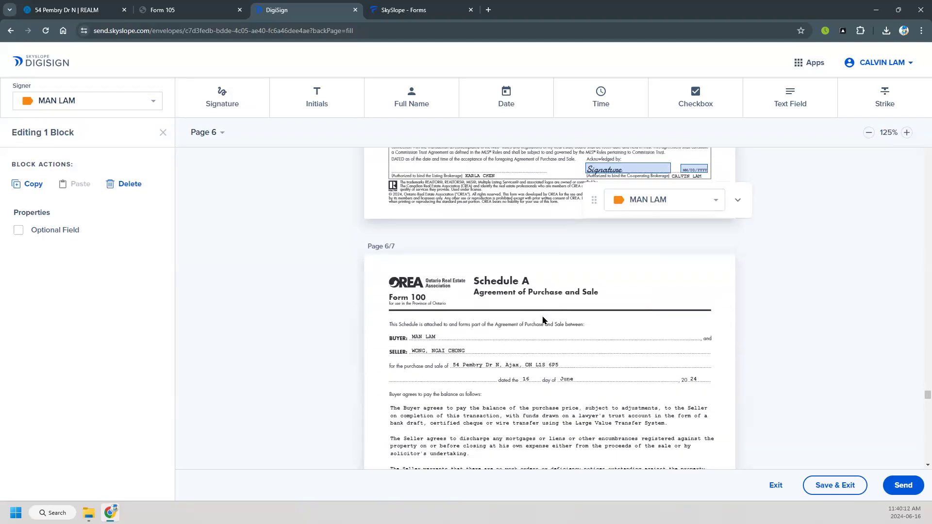
{"action": "scroll", "coordinate": [540, 315], "scroll_direction": "down", "scroll_amount": 3}
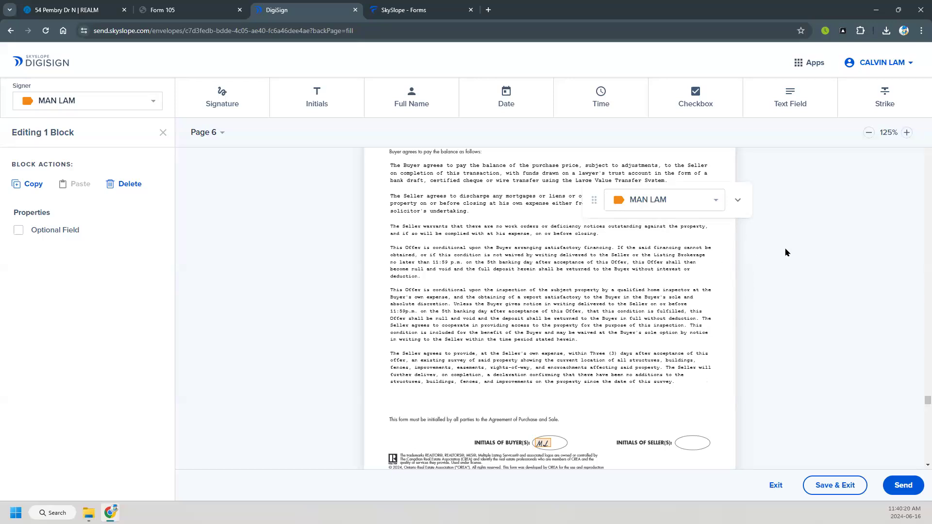
- Cross out the financing and inspection paragraphs on Schedule A with two red strike lines
{"action": "left_click", "coordinate": [885, 100]}
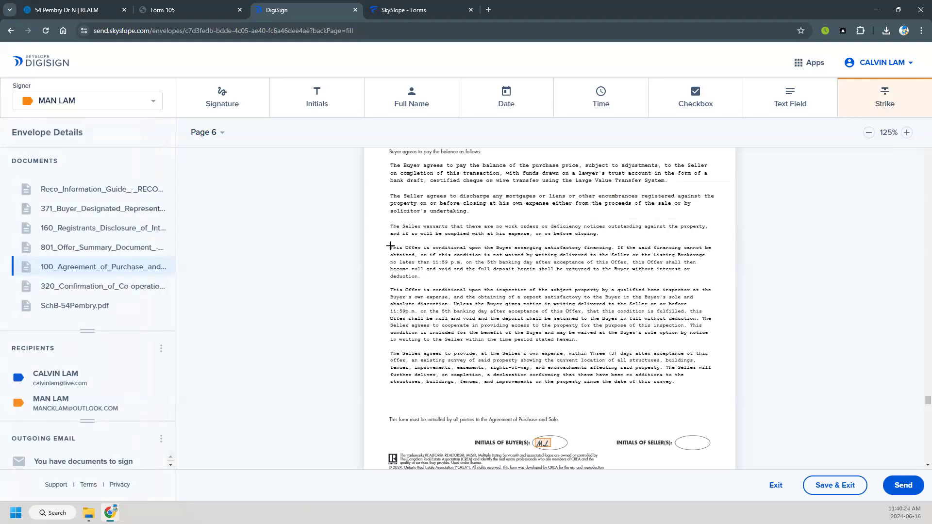
{"action": "mouse_move", "coordinate": [389, 245]}
{"action": "left_mouse_down"}
{"action": "mouse_move", "coordinate": [675, 330]}
{"action": "mouse_move", "coordinate": [703, 387]}
{"action": "left_mouse_up"}
{"action": "left_click", "coordinate": [745, 406]}
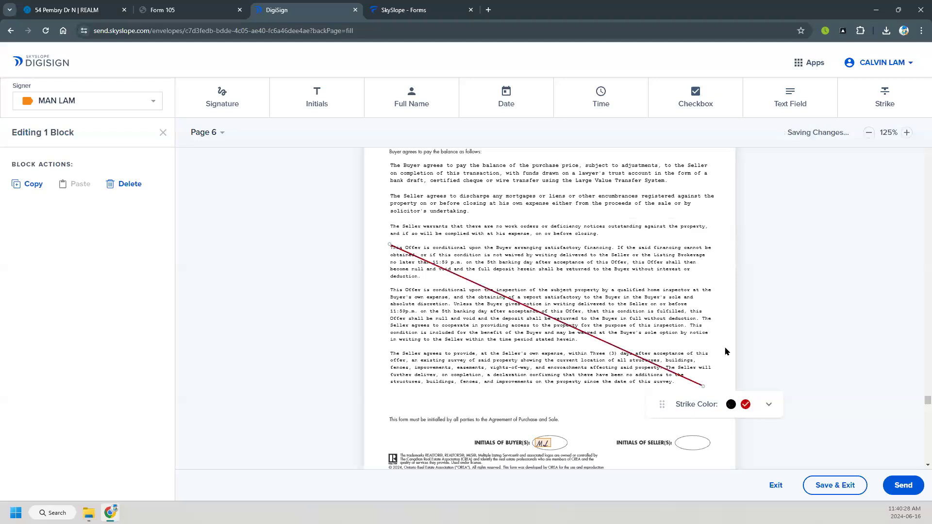
{"action": "left_click", "coordinate": [884, 95]}
{"action": "left_click_drag", "start_coordinate": [712, 246], "coordinate": [385, 386]}
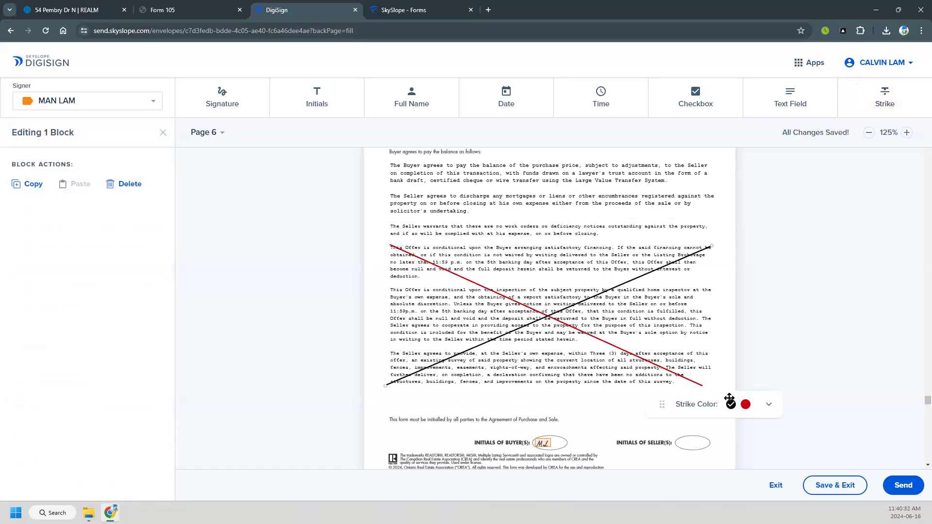
{"action": "left_click", "coordinate": [746, 404]}
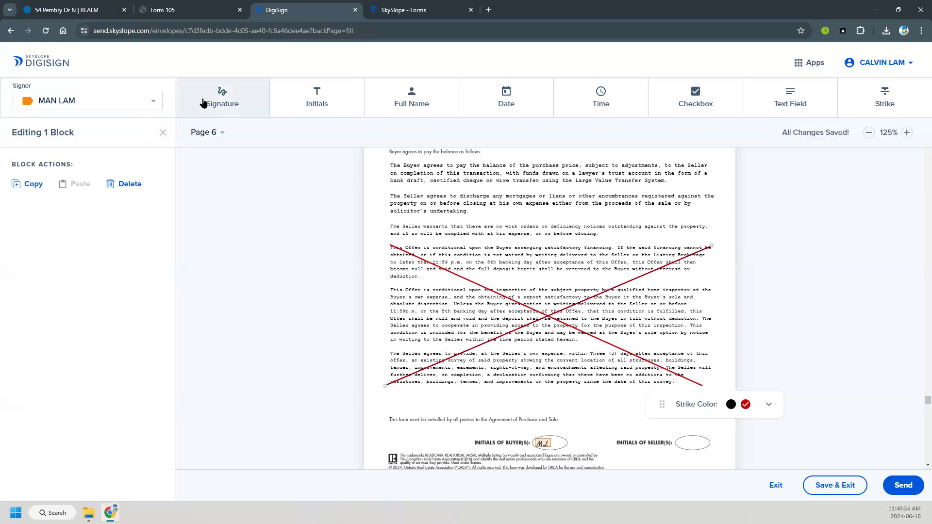
- Place four buyer initials fields at the corners of the struck-out paragraphs
{"action": "left_click", "coordinate": [317, 97]}
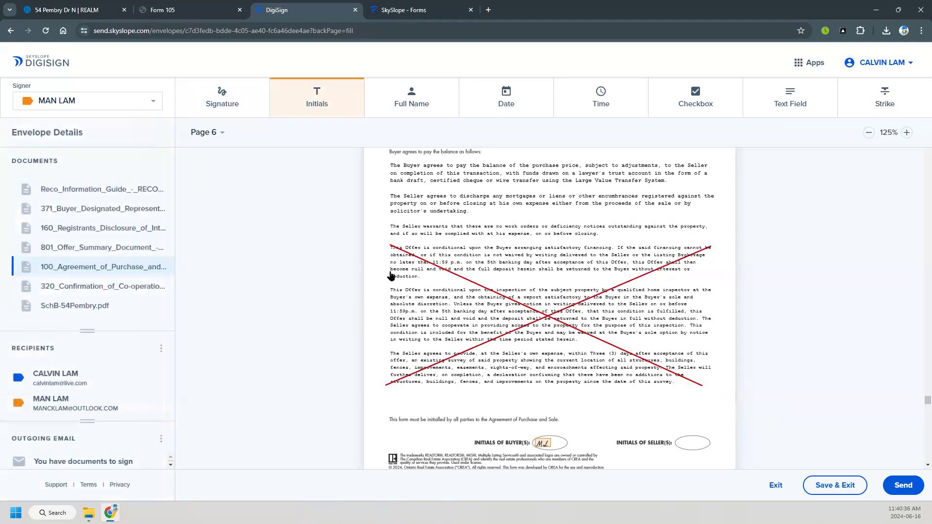
{"action": "left_click", "coordinate": [376, 243]}
{"action": "left_click", "coordinate": [311, 97]}
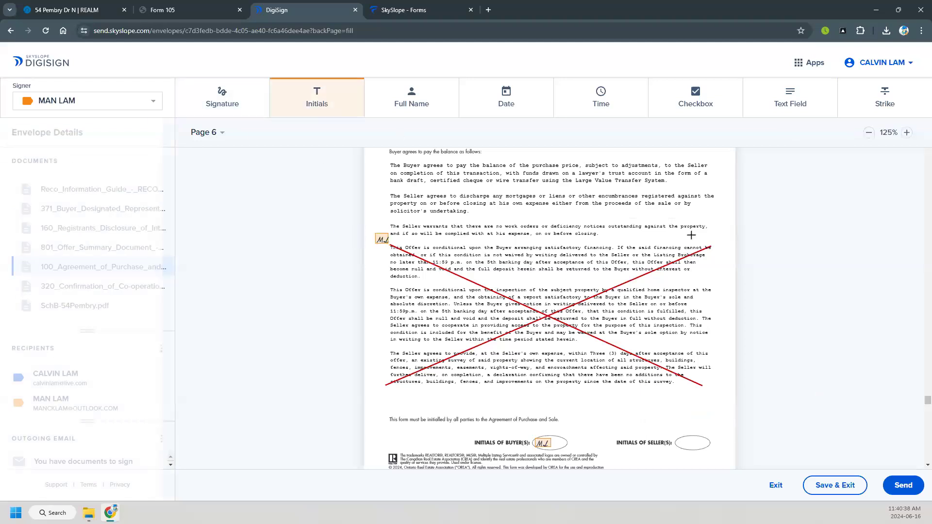
{"action": "left_click", "coordinate": [719, 241]}
{"action": "left_click", "coordinate": [317, 98]}
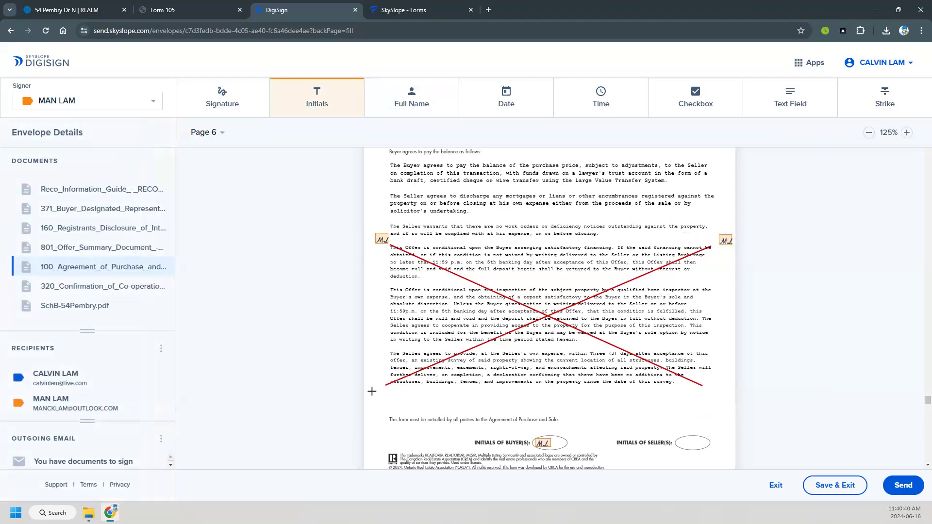
{"action": "left_click", "coordinate": [377, 383]}
{"action": "left_click", "coordinate": [317, 99]}
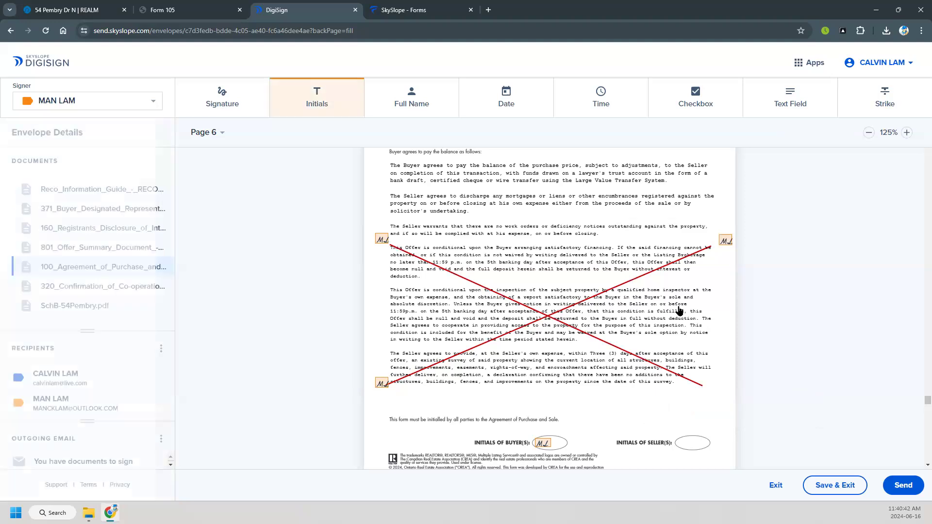
{"action": "left_click", "coordinate": [711, 383]}
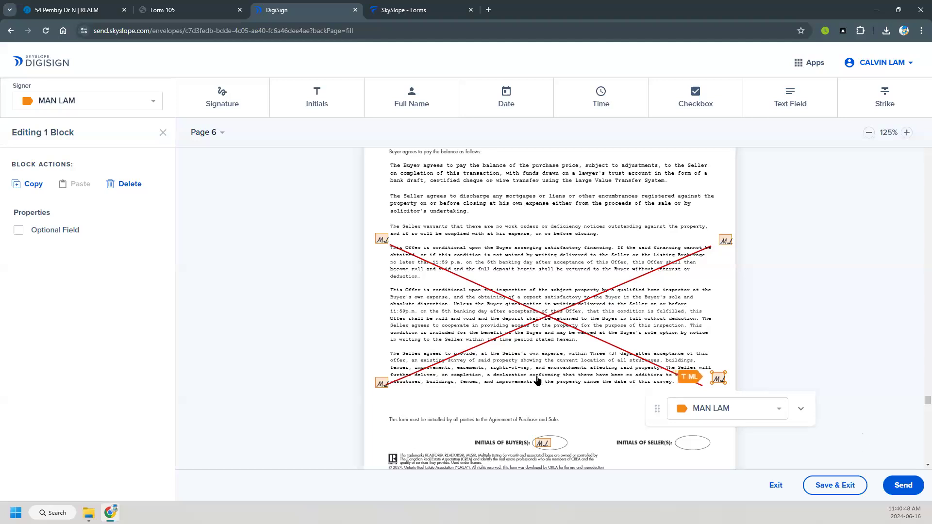
{"action": "left_click", "coordinate": [585, 391]}
- Scroll through page 7 down to Form 320
{"action": "scroll", "coordinate": [585, 391], "scroll_direction": "down", "scroll_amount": 10}
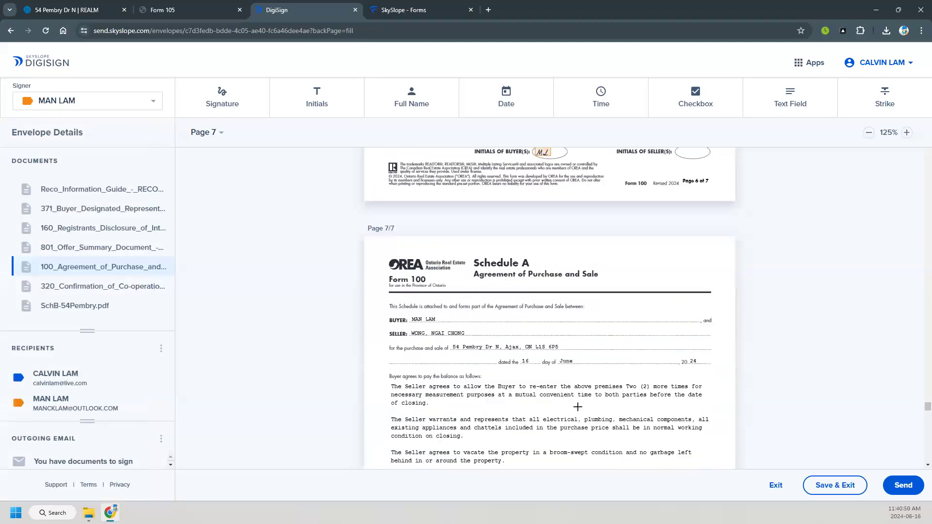
{"action": "scroll", "coordinate": [568, 401], "scroll_direction": "up", "scroll_amount": 3}
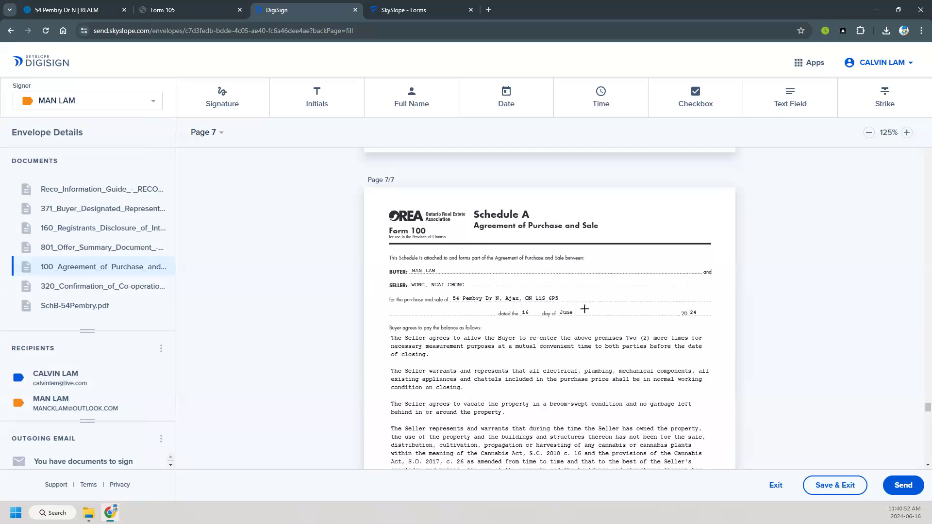
{"action": "scroll", "coordinate": [585, 309], "scroll_direction": "down", "scroll_amount": 6}
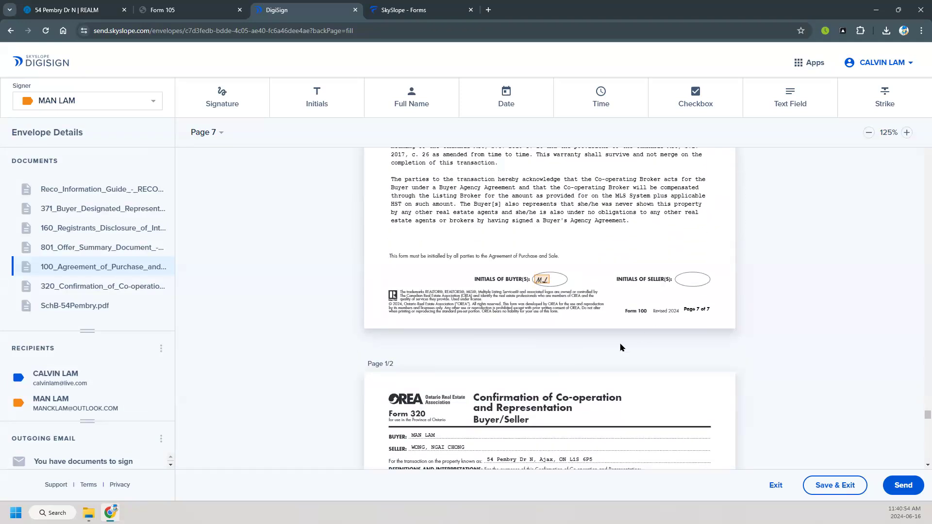
{"action": "scroll", "coordinate": [621, 347], "scroll_direction": "down", "scroll_amount": 4}
- Add a buyer initials field to Form 320's multiple-representation consent
{"action": "scroll", "coordinate": [466, 350], "scroll_direction": "down", "scroll_amount": 5}
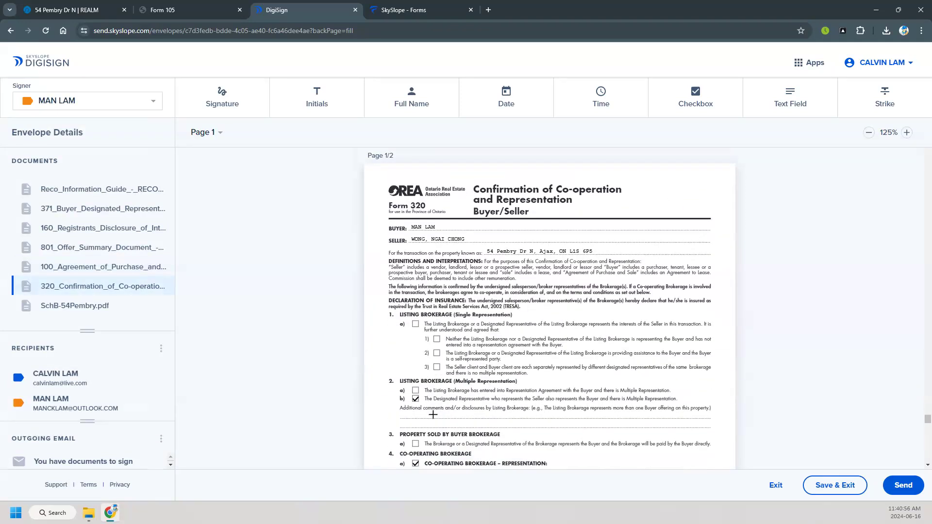
{"action": "scroll", "coordinate": [602, 381], "scroll_direction": "down", "scroll_amount": 2}
{"action": "scroll", "coordinate": [580, 404], "scroll_direction": "down", "scroll_amount": 2}
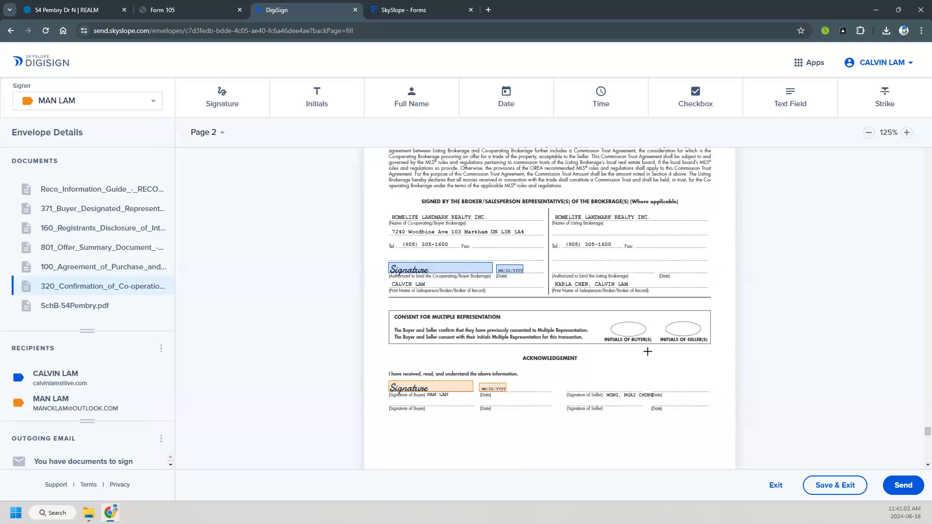
{"action": "left_click", "coordinate": [334, 99]}
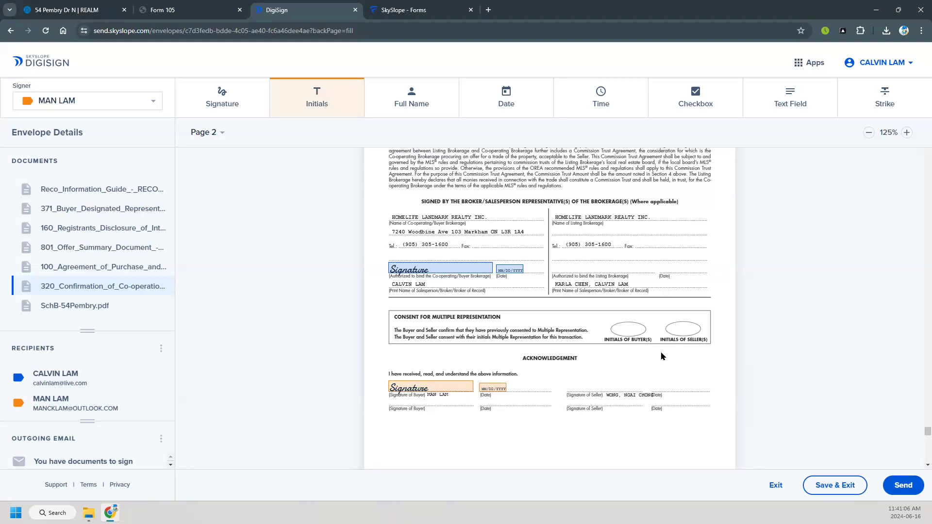
{"action": "left_click", "coordinate": [629, 331]}
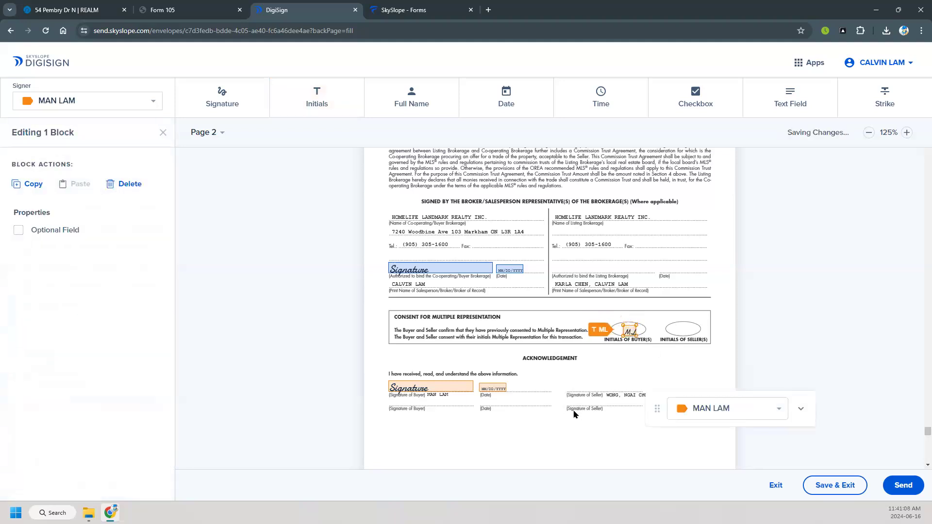
{"action": "scroll", "coordinate": [566, 416], "scroll_direction": "down", "scroll_amount": 2}
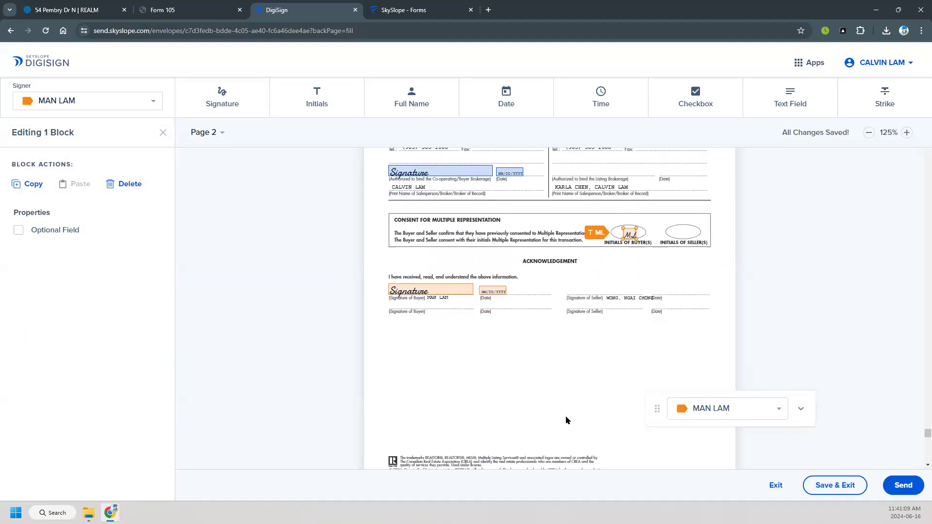
{"action": "left_click", "coordinate": [529, 379]}
{"action": "scroll", "coordinate": [583, 337], "scroll_direction": "up", "scroll_amount": 3}
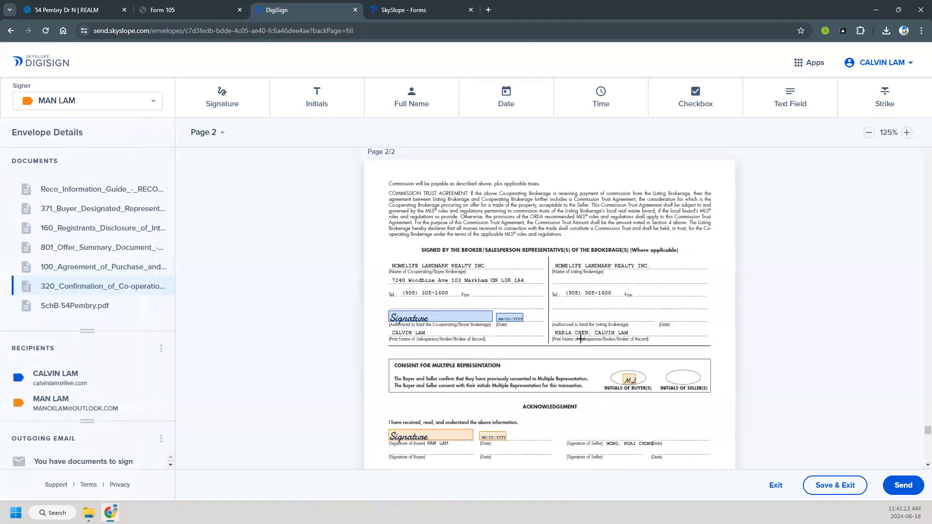
{"action": "scroll", "coordinate": [558, 340], "scroll_direction": "down", "scroll_amount": 10}
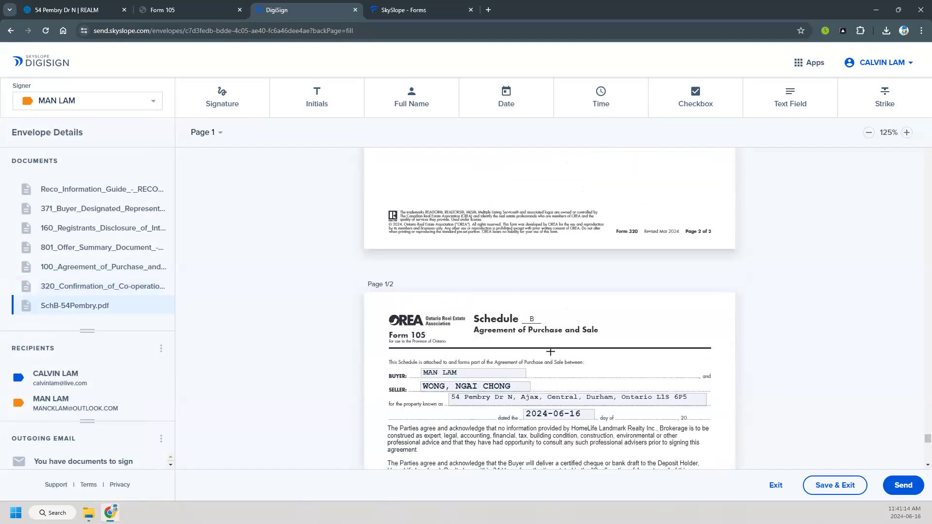
{"action": "scroll", "coordinate": [544, 343], "scroll_direction": "up", "scroll_amount": 1}
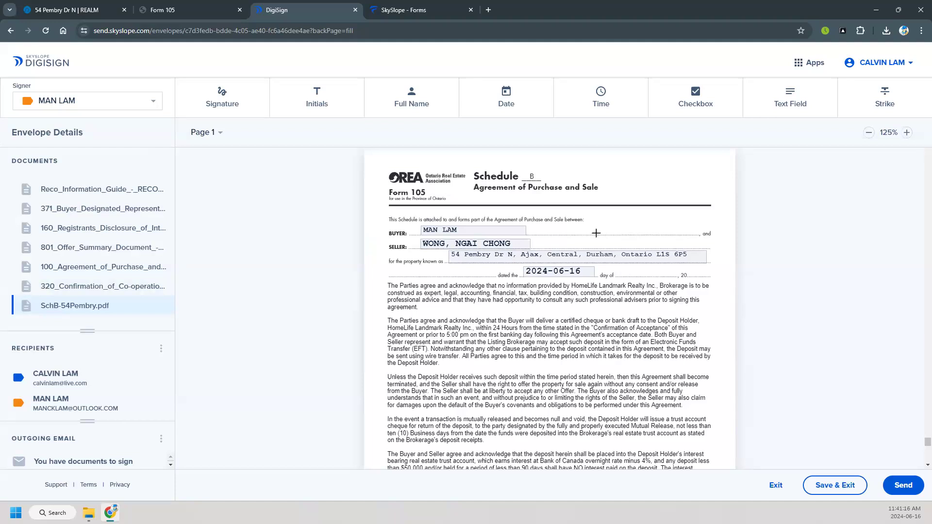
{"action": "scroll", "coordinate": [568, 315], "scroll_direction": "down", "scroll_amount": 4}
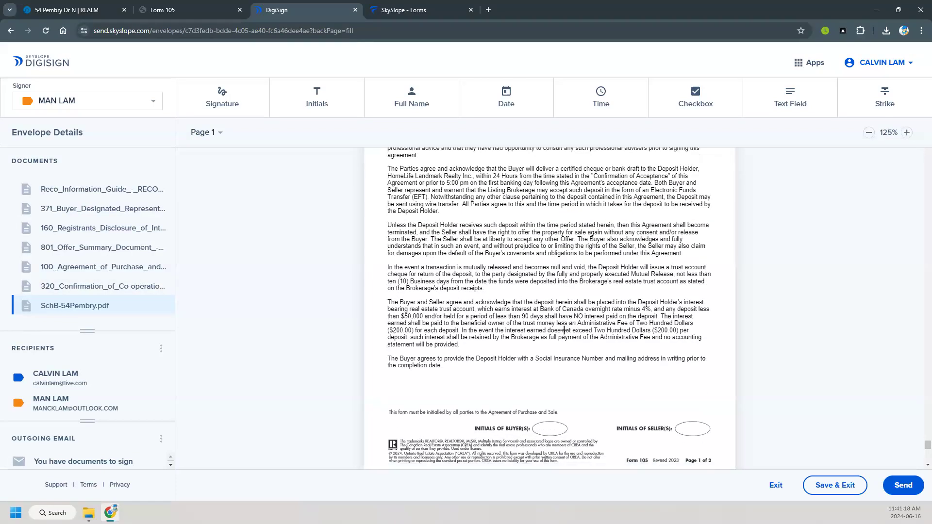
- Add buyer initials fields on Schedule B pages 1 and 2
{"action": "left_click", "coordinate": [322, 99]}
{"action": "left_click", "coordinate": [549, 378]}
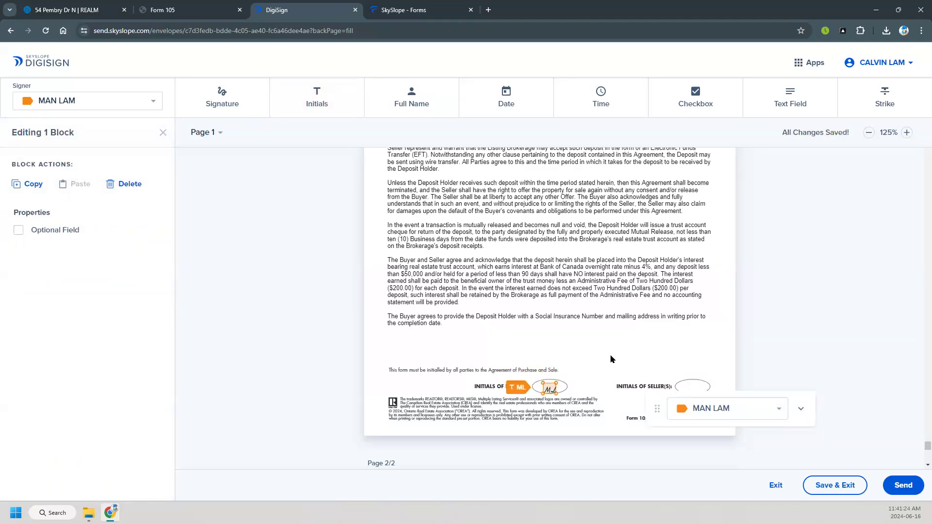
{"action": "scroll", "coordinate": [610, 367], "scroll_direction": "down", "scroll_amount": 6}
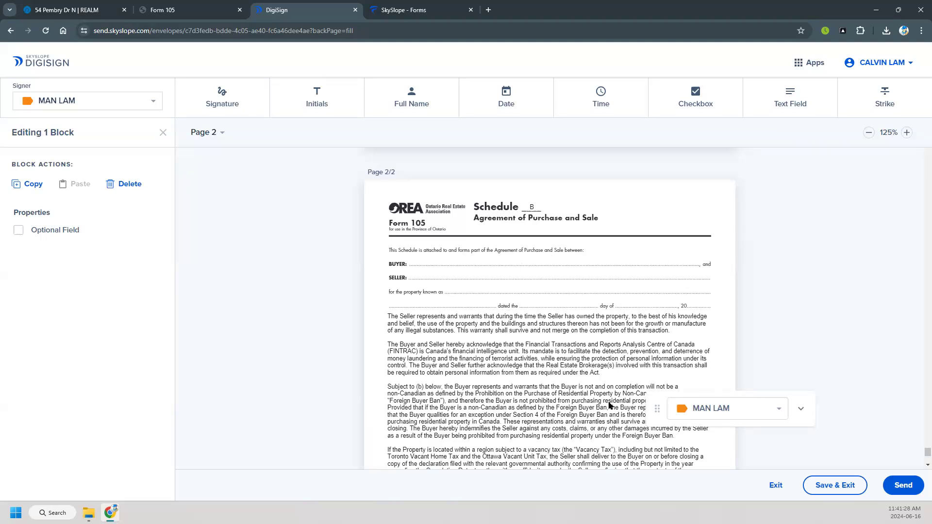
{"action": "scroll", "coordinate": [552, 328], "scroll_direction": "down", "scroll_amount": 5}
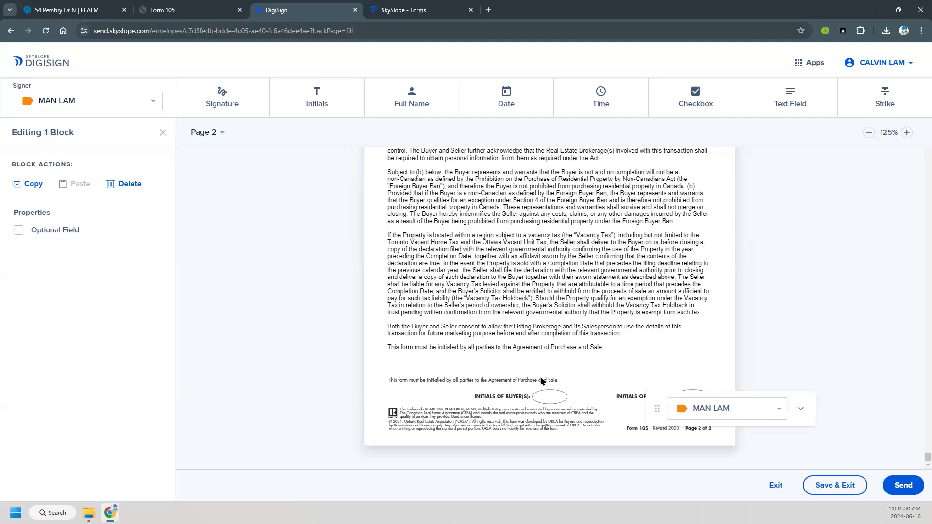
{"action": "left_click", "coordinate": [343, 97]}
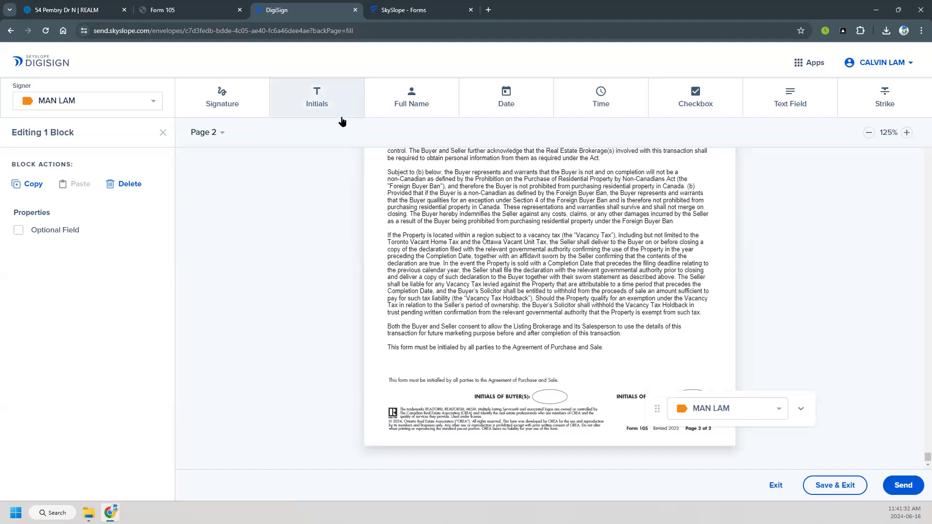
{"action": "left_click", "coordinate": [545, 399]}
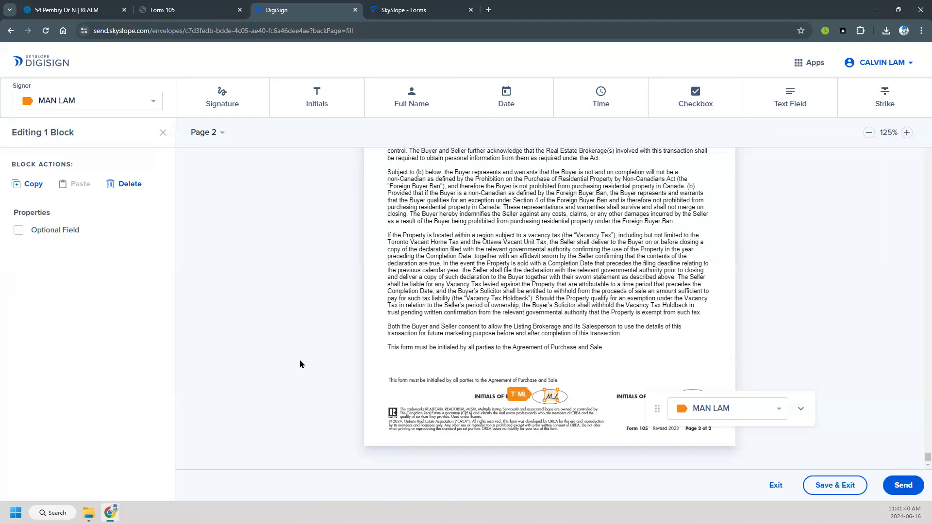
{"action": "left_click", "coordinate": [904, 489]}
- Rewrite the signing email body in the Professional tone
{"action": "left_click", "coordinate": [558, 256]}
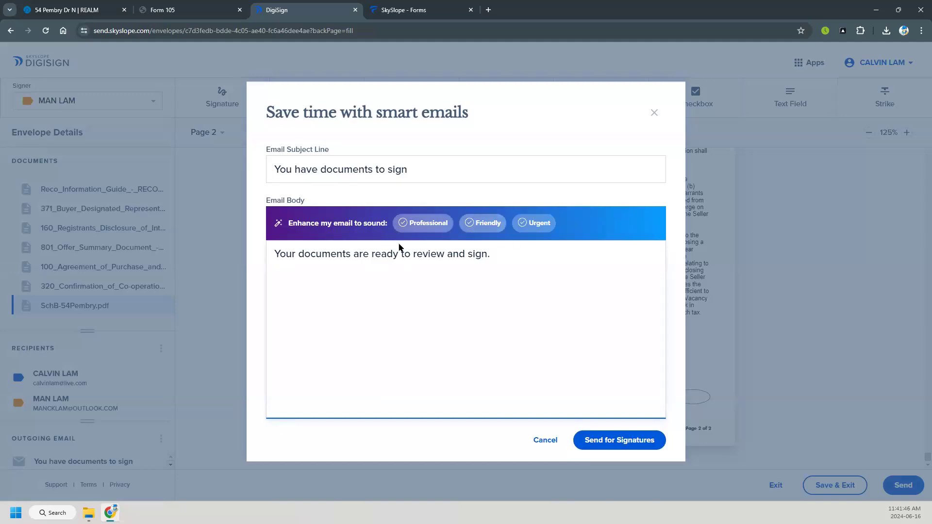
{"action": "left_click", "coordinate": [429, 226]}
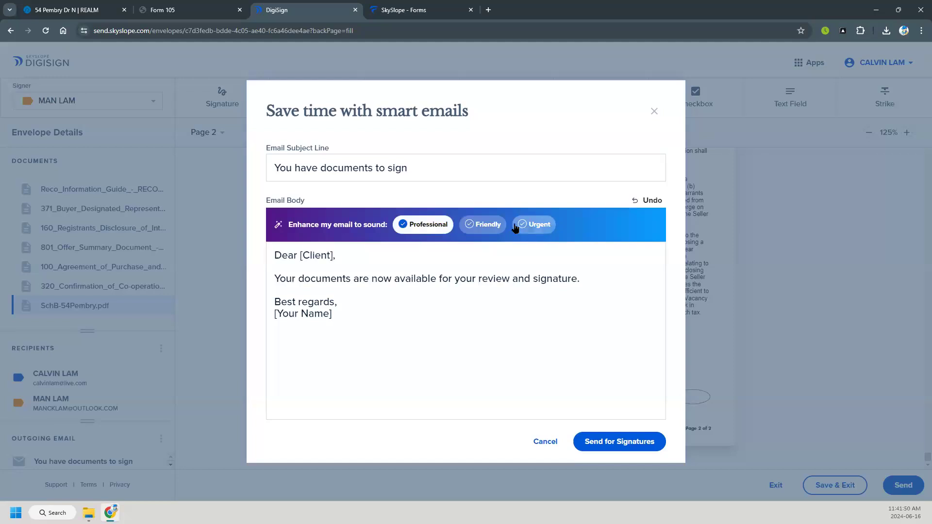
{"action": "left_click", "coordinate": [487, 227]}
{"action": "left_click", "coordinate": [534, 227]}
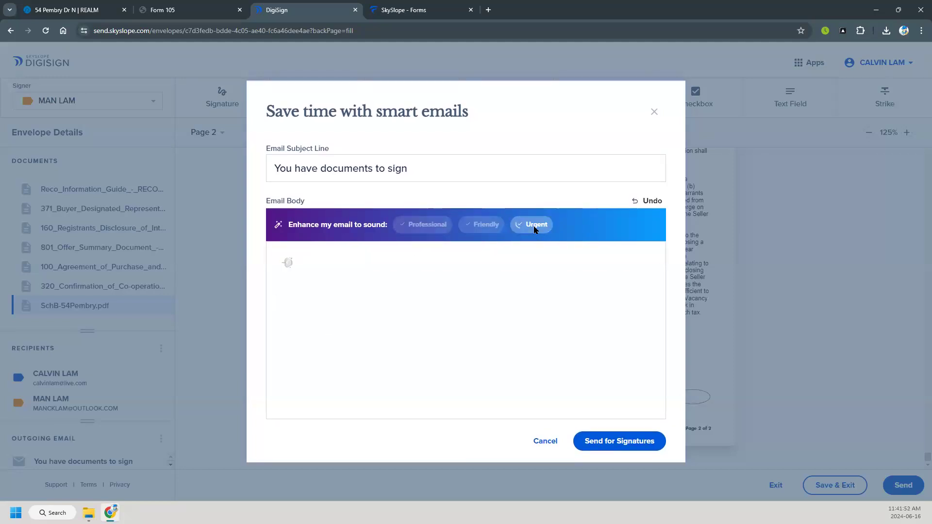
{"action": "left_click", "coordinate": [428, 226]}
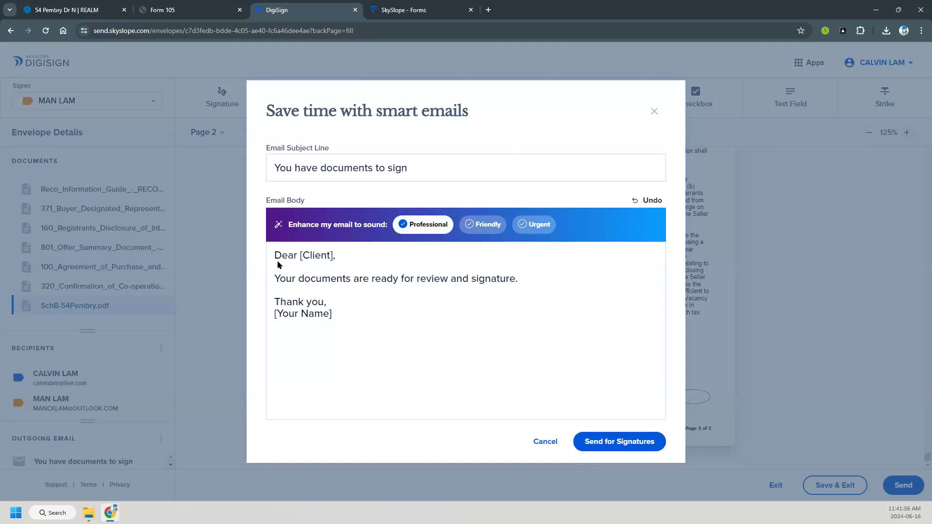
{"action": "left_click", "coordinate": [413, 169]}
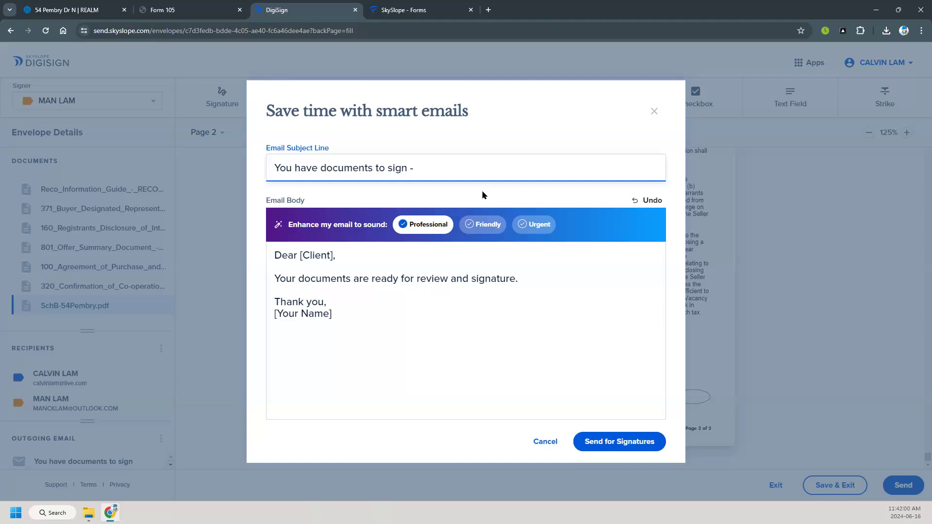
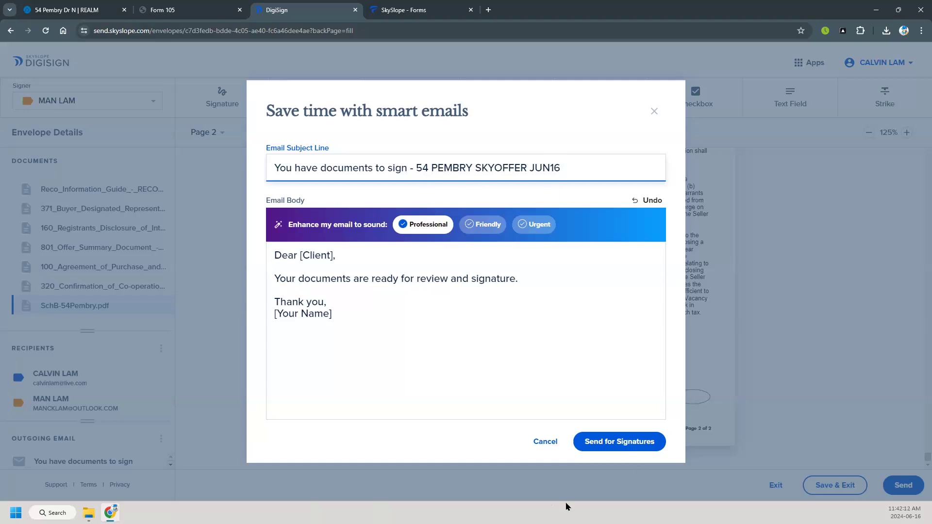
{"action": "left_click", "coordinate": [613, 444]}
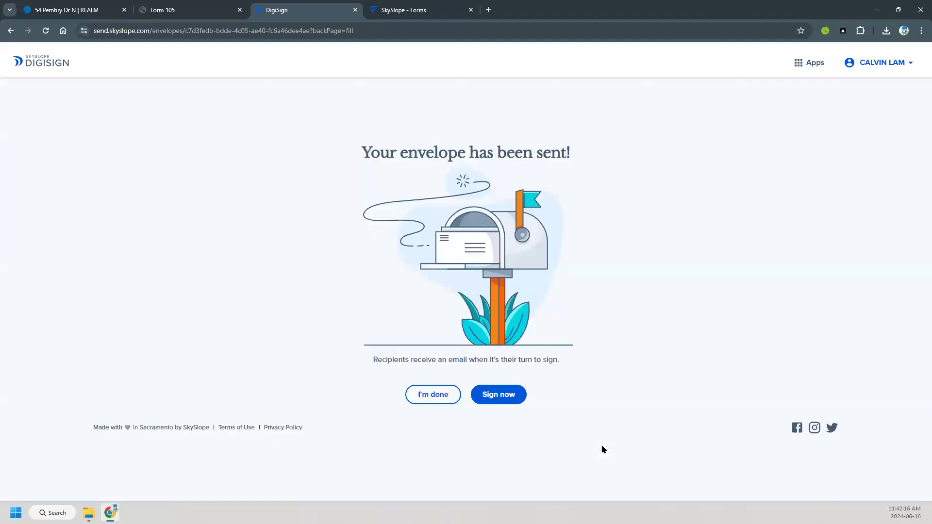
- Start signing the envelope immediately and accept the e-signature terms
{"action": "left_click", "coordinate": [496, 398]}
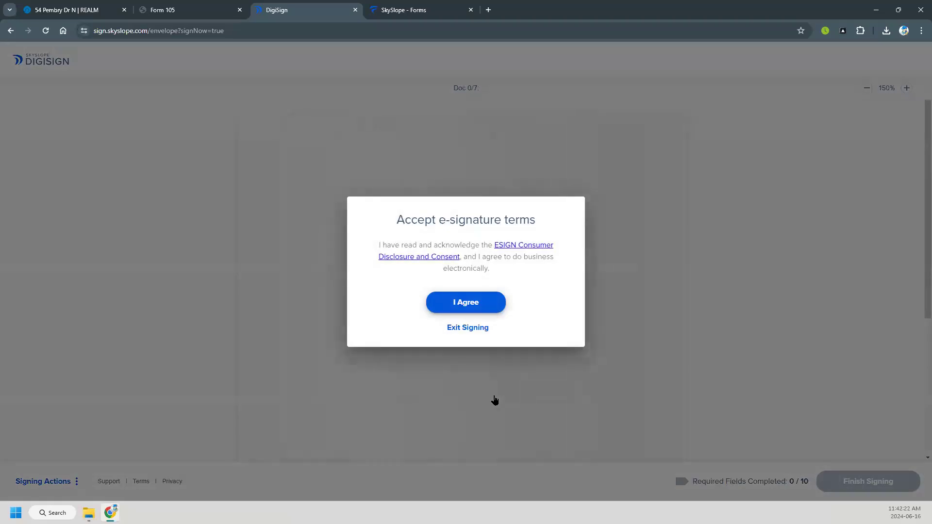
{"action": "left_click", "coordinate": [487, 303]}
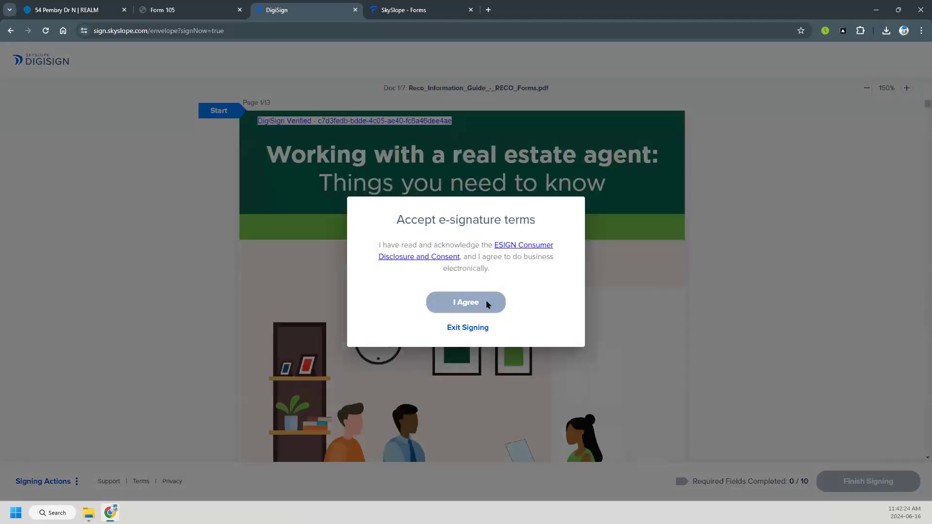
{"action": "scroll", "coordinate": [491, 309], "scroll_direction": "down", "scroll_amount": 2}
{"action": "scroll", "coordinate": [374, 188], "scroll_direction": "up", "scroll_amount": 2}
- Complete the brokerage initials, signature and date fields from the first required field onward
{"action": "left_click", "coordinate": [220, 113]}
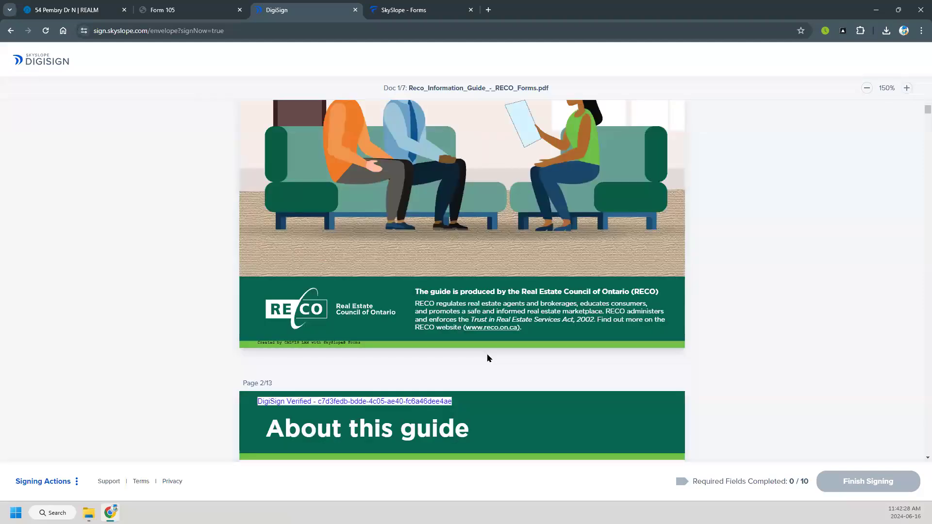
{"action": "left_click", "coordinate": [507, 283]}
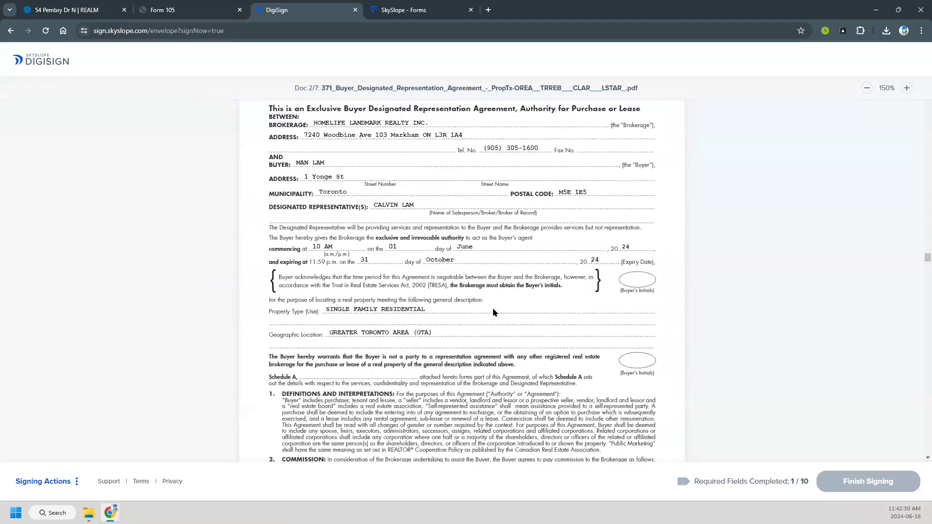
{"action": "left_click", "coordinate": [456, 275]}
{"action": "left_click", "coordinate": [421, 280]}
{"action": "left_click", "coordinate": [425, 277]}
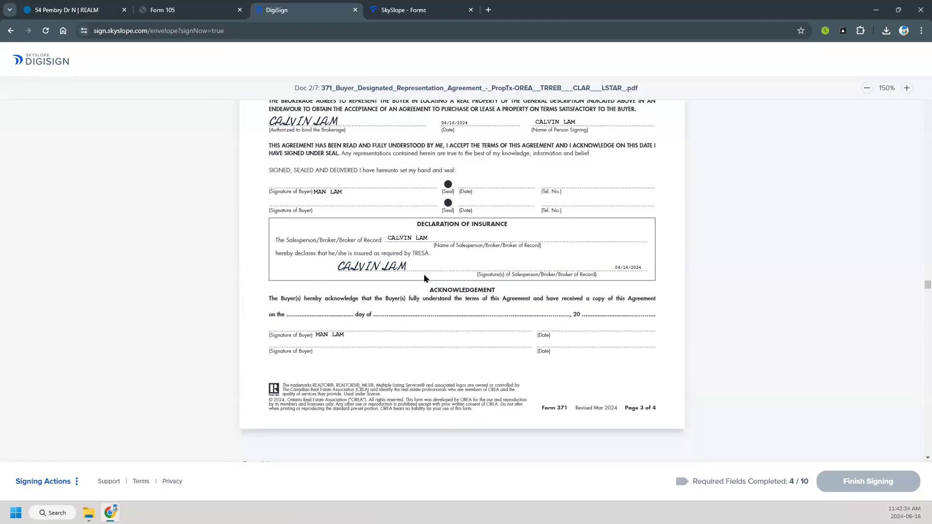
{"action": "left_click", "coordinate": [455, 278]}
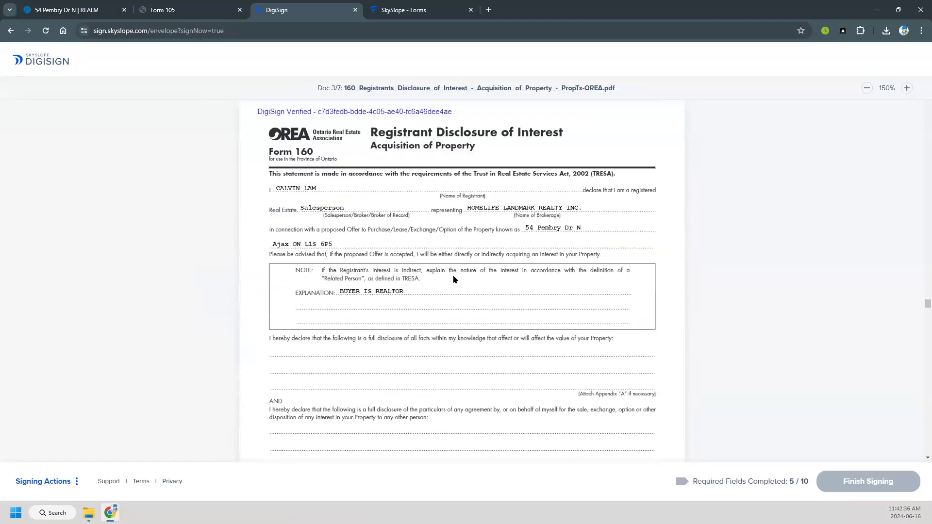
{"action": "left_click", "coordinate": [476, 279]}
{"action": "left_click", "coordinate": [508, 283]}
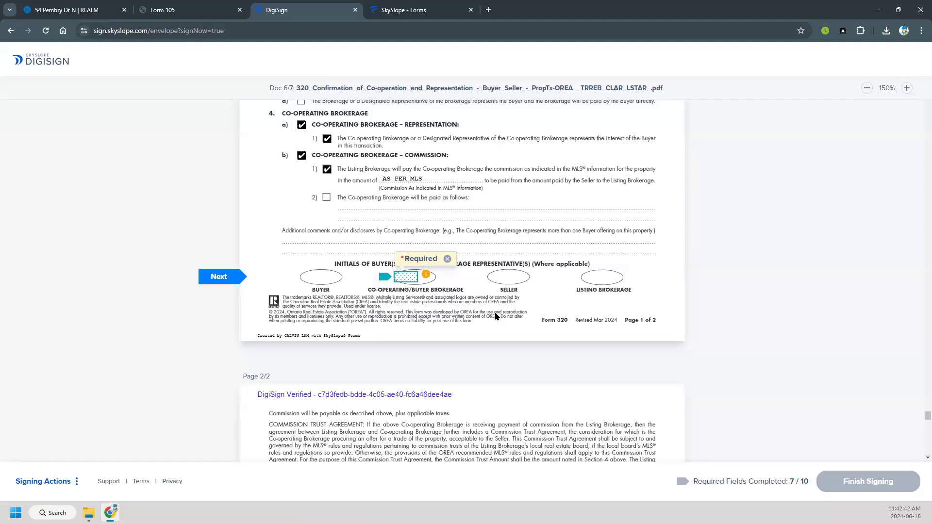
- Initial and sign for the co-operating brokerage on Form 320, reaching 10/10, and finish signing
{"action": "left_click", "coordinate": [412, 279]}
{"action": "left_click", "coordinate": [365, 279]}
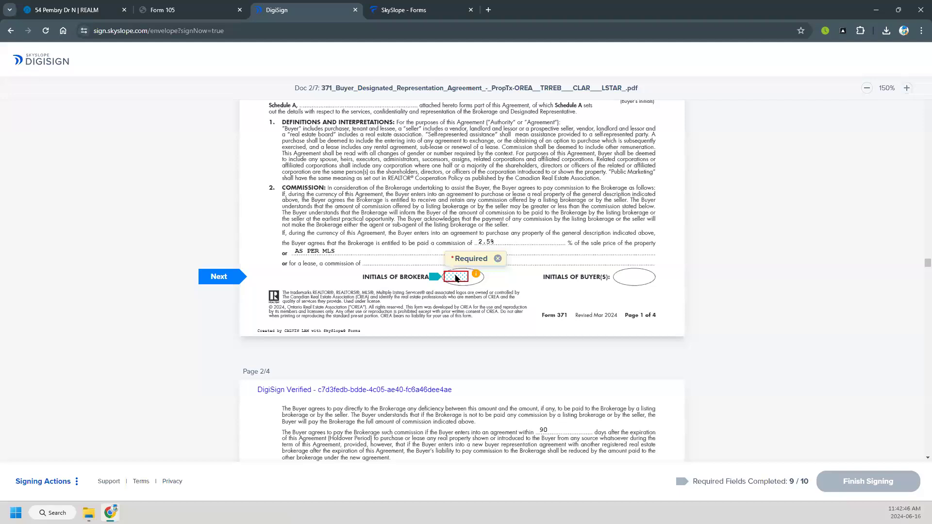
{"action": "left_click", "coordinate": [456, 279]}
{"action": "left_click", "coordinate": [842, 486]}
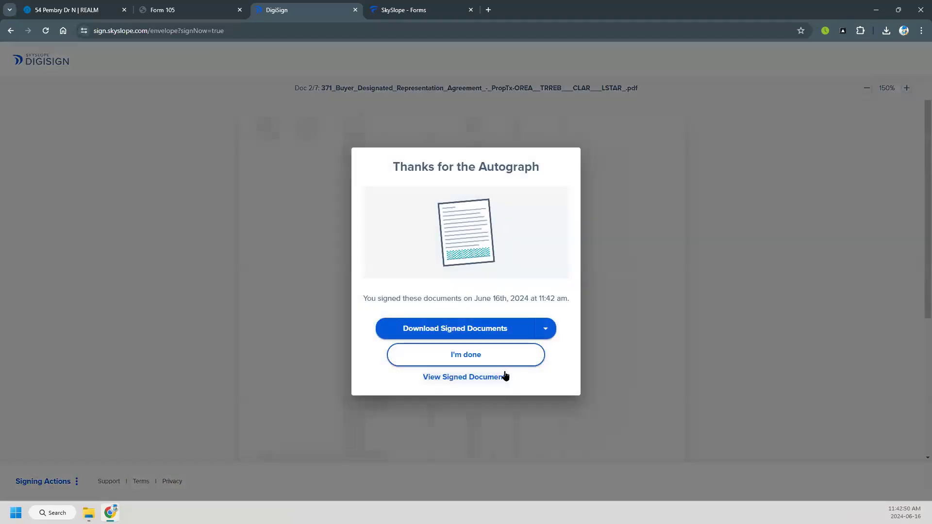
{"action": "left_click", "coordinate": [466, 357]}
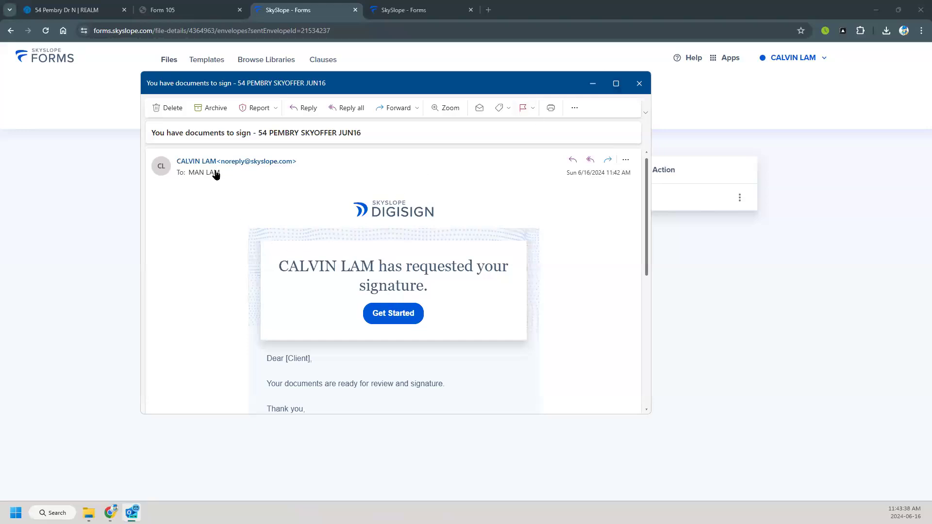
{"action": "scroll", "coordinate": [393, 255], "scroll_direction": "down", "scroll_amount": 2}
{"action": "left_click", "coordinate": [401, 222]}
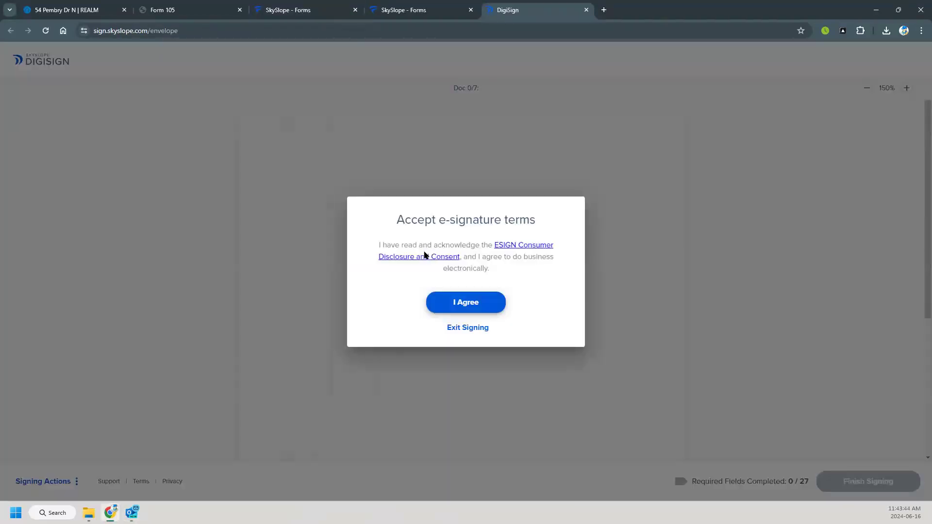
- Accept the e-signature terms and adopt the third signature style for the buyer
{"action": "left_click", "coordinate": [467, 302]}
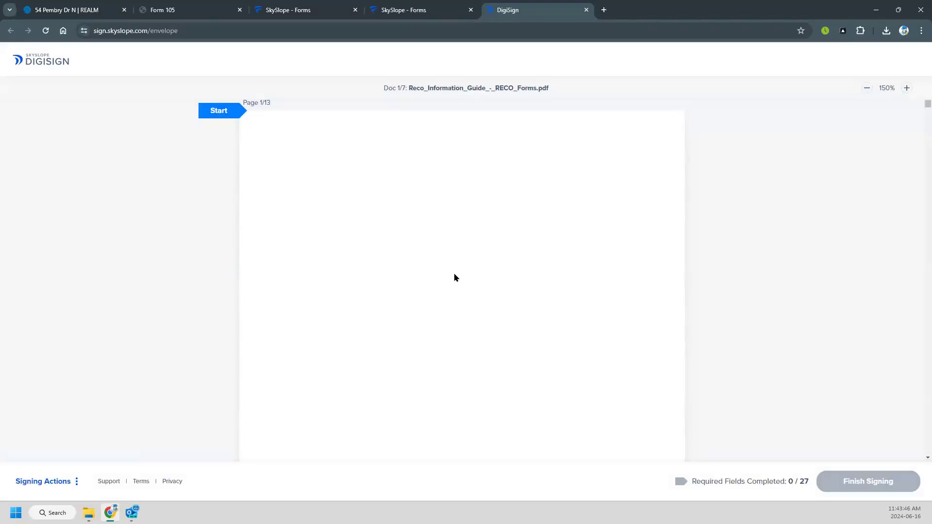
{"action": "left_click", "coordinate": [225, 110]}
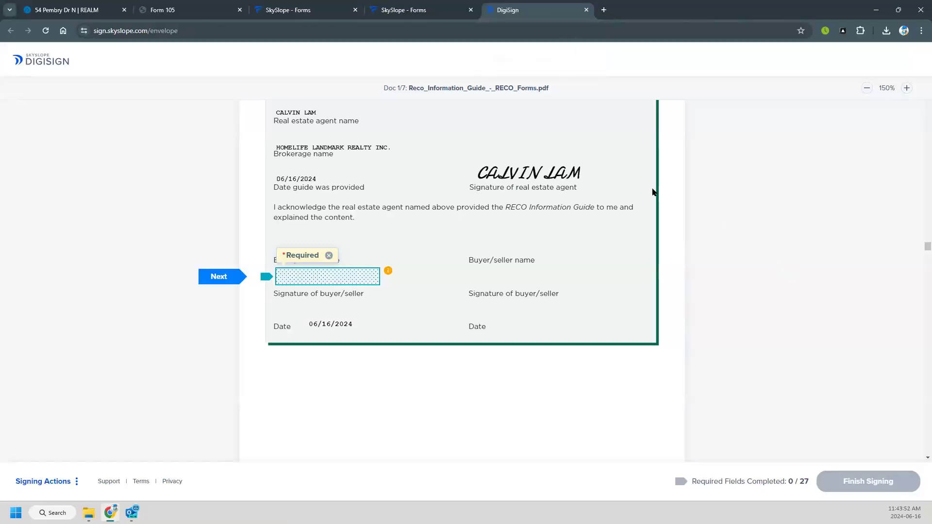
{"action": "left_click", "coordinate": [338, 275]}
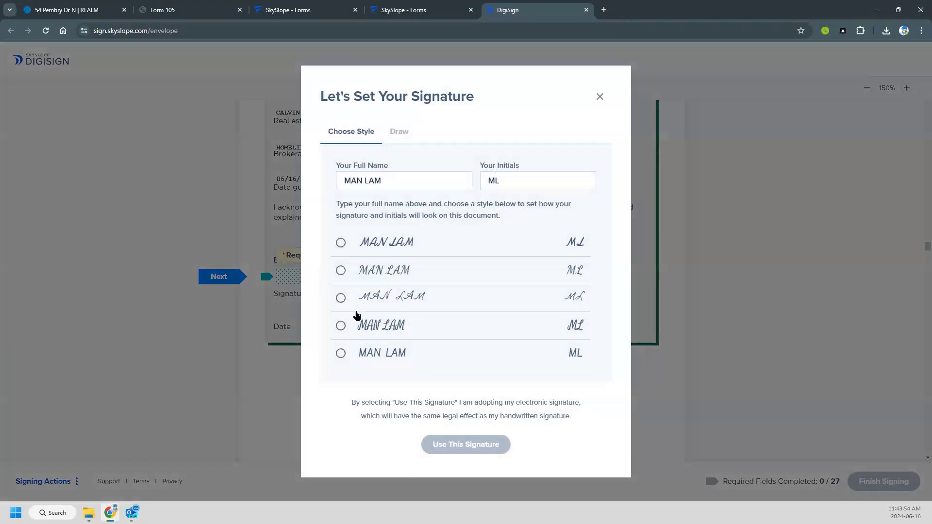
{"action": "left_click", "coordinate": [383, 299]}
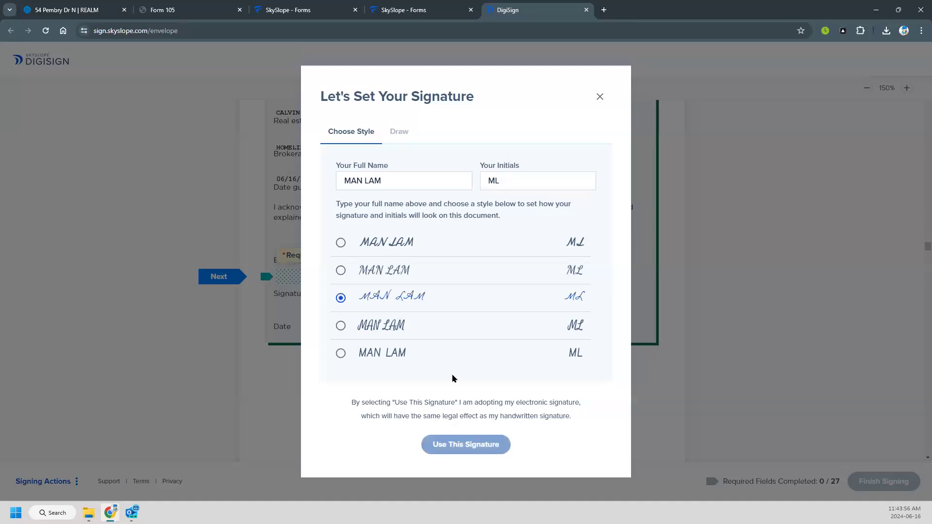
{"action": "left_click", "coordinate": [473, 444]}
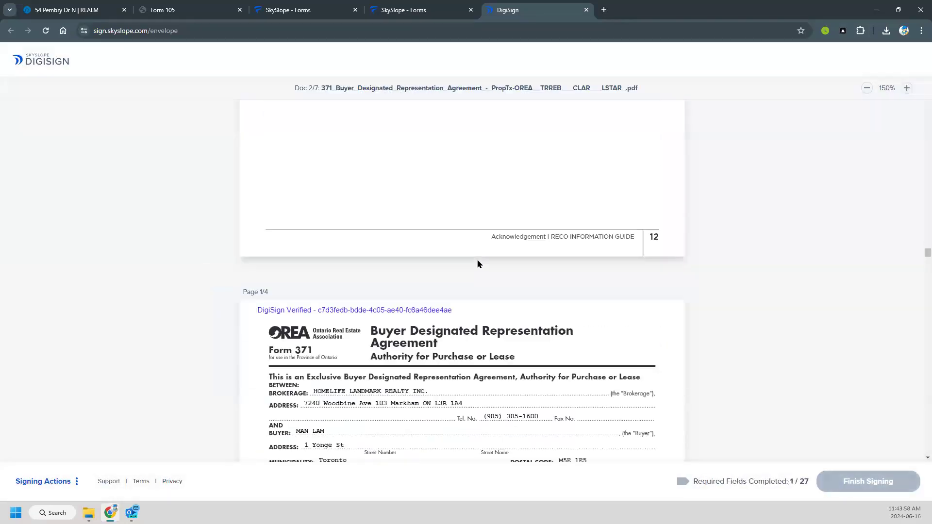
- Fill the buyer initials and signatures on Form 160 and Form 801
{"action": "left_click", "coordinate": [631, 278]}
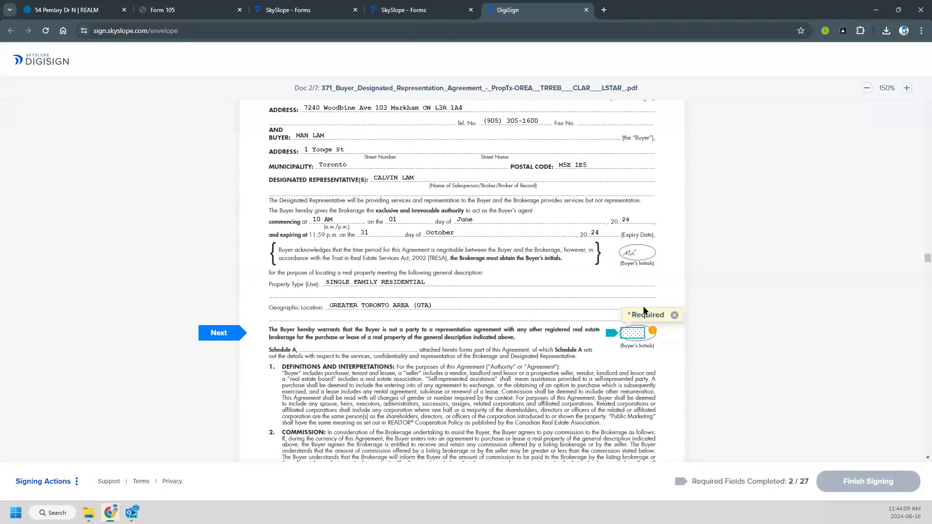
{"action": "left_click", "coordinate": [631, 279]}
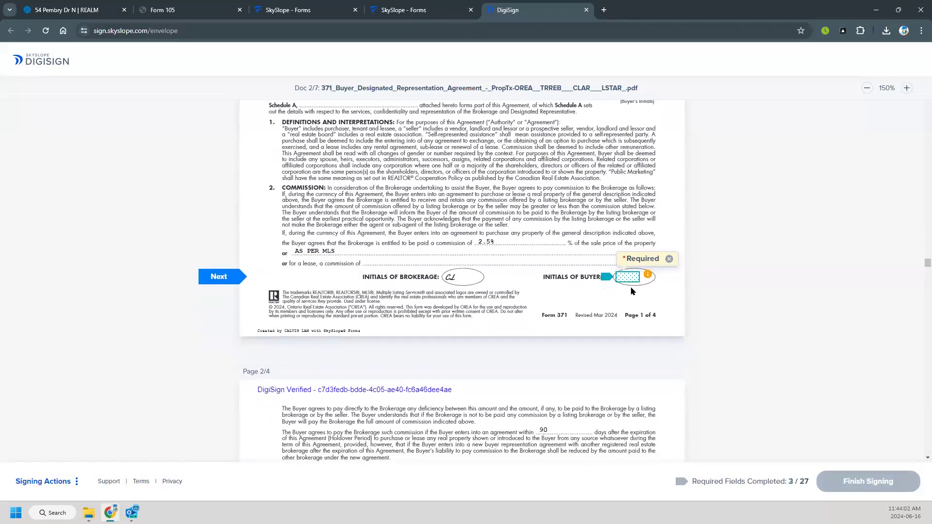
{"action": "left_click", "coordinate": [628, 276]}
{"action": "left_click", "coordinate": [631, 274]}
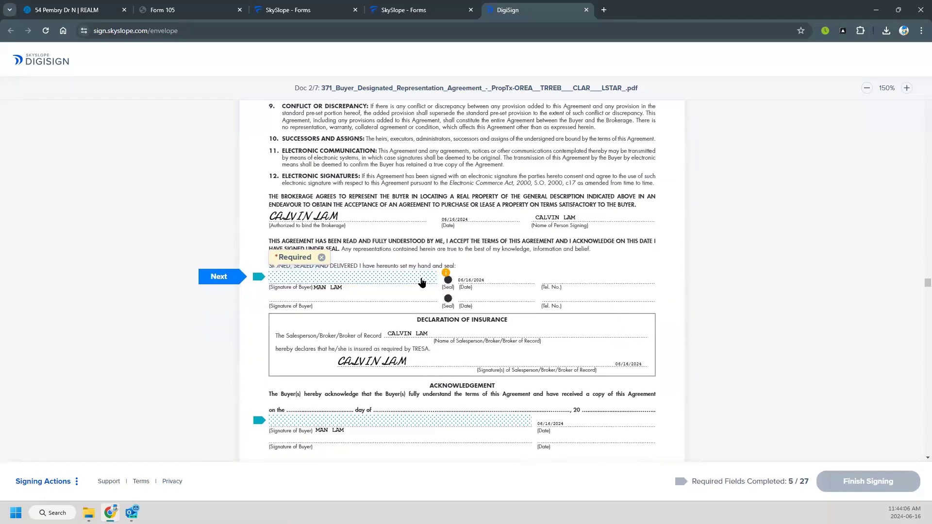
{"action": "left_click", "coordinate": [419, 279]}
{"action": "left_click", "coordinate": [418, 277]}
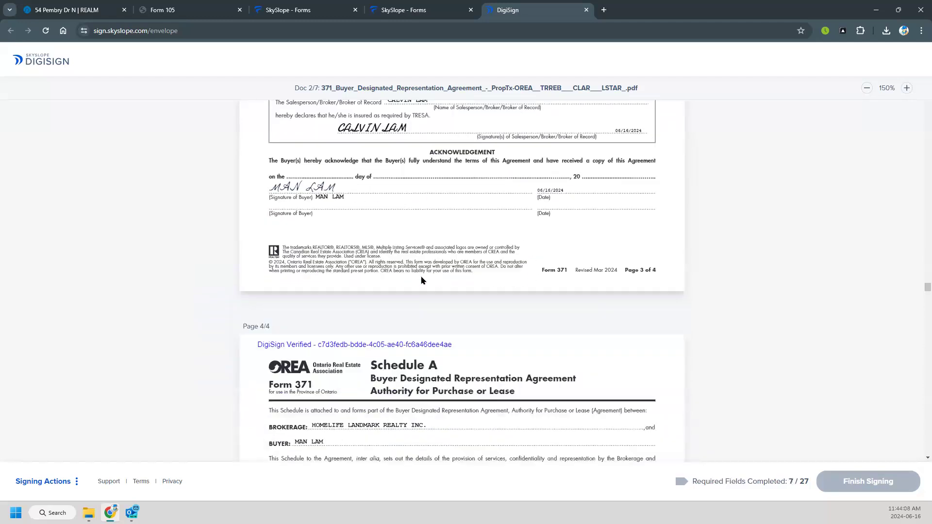
{"action": "left_click", "coordinate": [630, 276]}
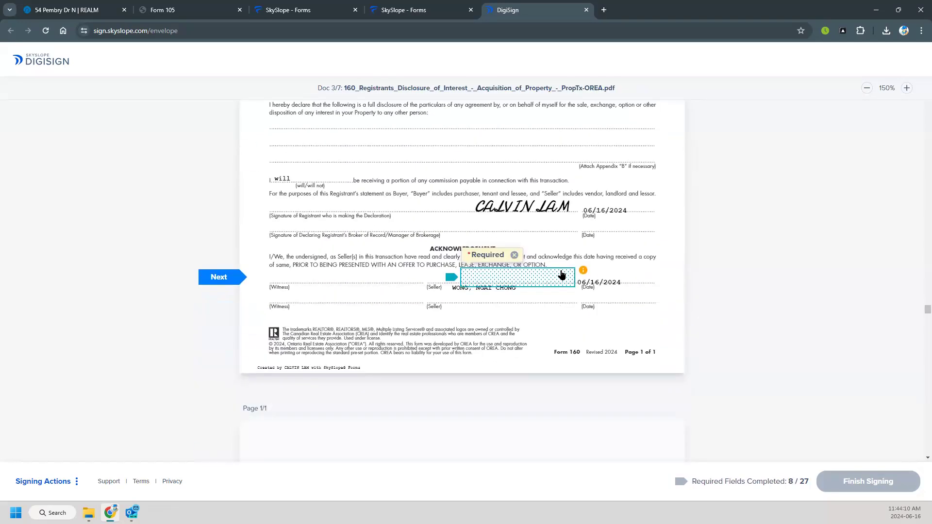
{"action": "left_click", "coordinate": [532, 280]}
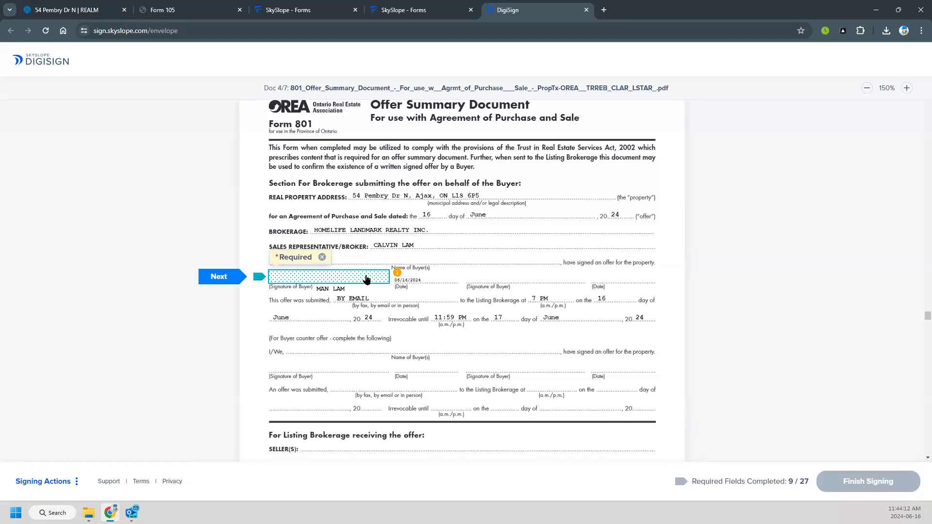
{"action": "left_click", "coordinate": [366, 272]}
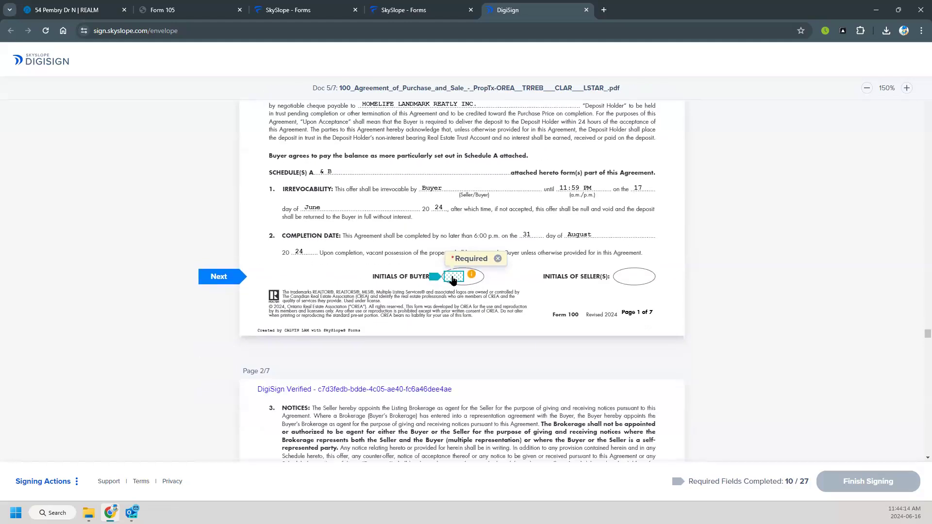
- Initial pages 1-4 of the Agreement of Purchase and Sale and sign page 5's acknowledgement
{"action": "left_click", "coordinate": [453, 280]}
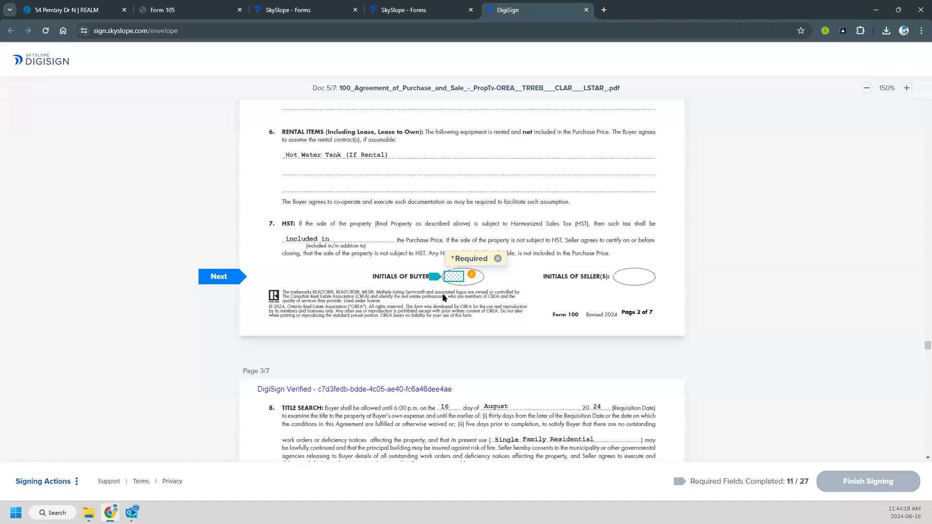
{"action": "left_click", "coordinate": [461, 277]}
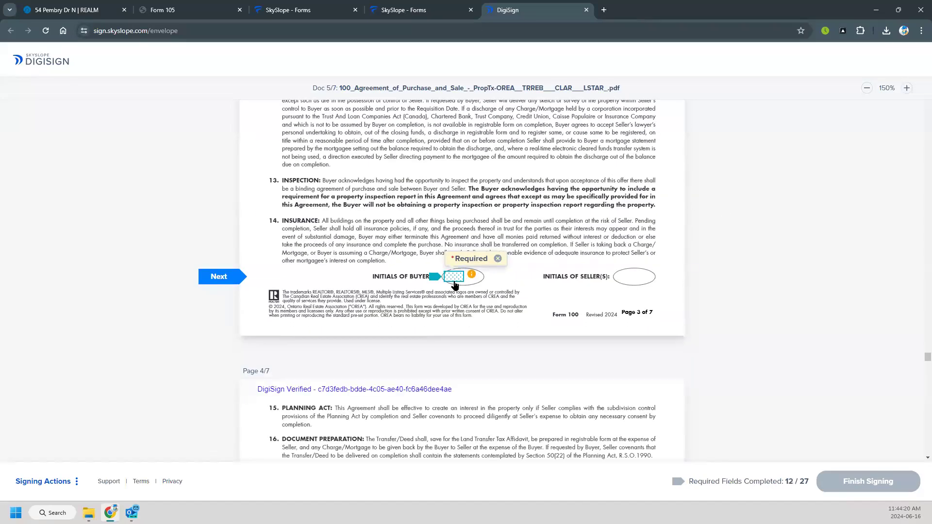
{"action": "left_click", "coordinate": [453, 275]}
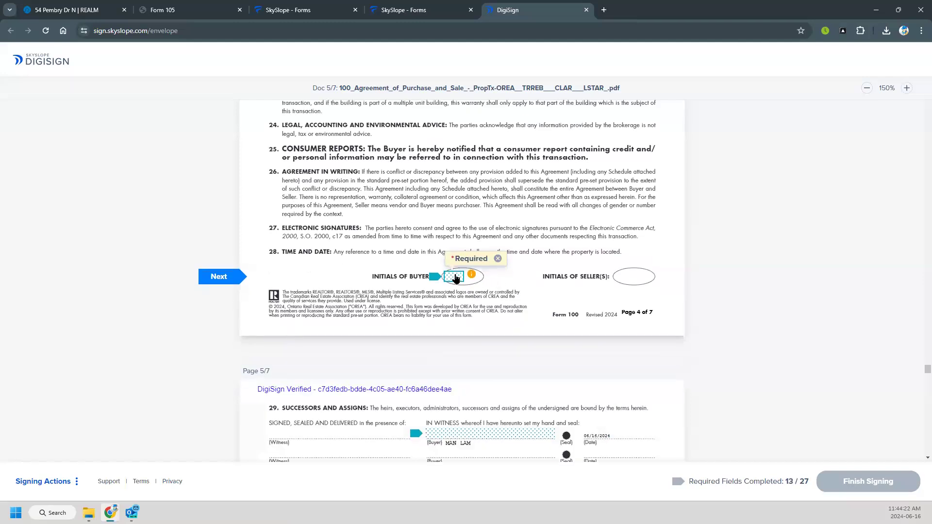
{"action": "left_click", "coordinate": [455, 276]}
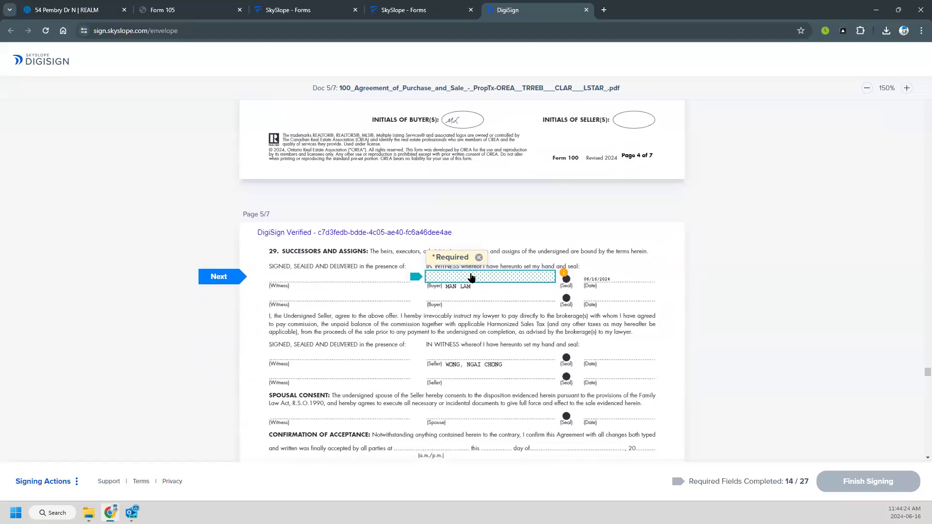
{"action": "left_click", "coordinate": [471, 277]}
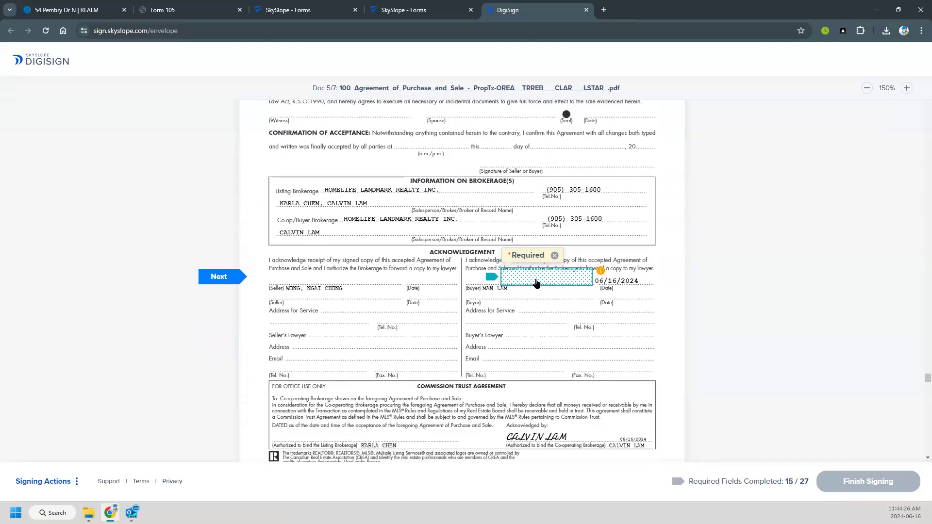
{"action": "left_click", "coordinate": [537, 283]}
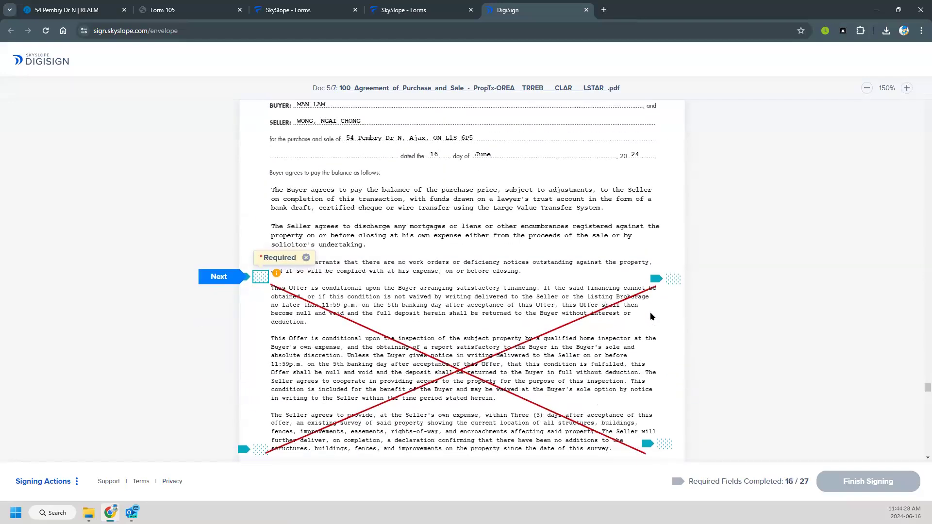
- Initial the four struck-out clause corners and pages 6 and 7
{"action": "left_click", "coordinate": [261, 277]}
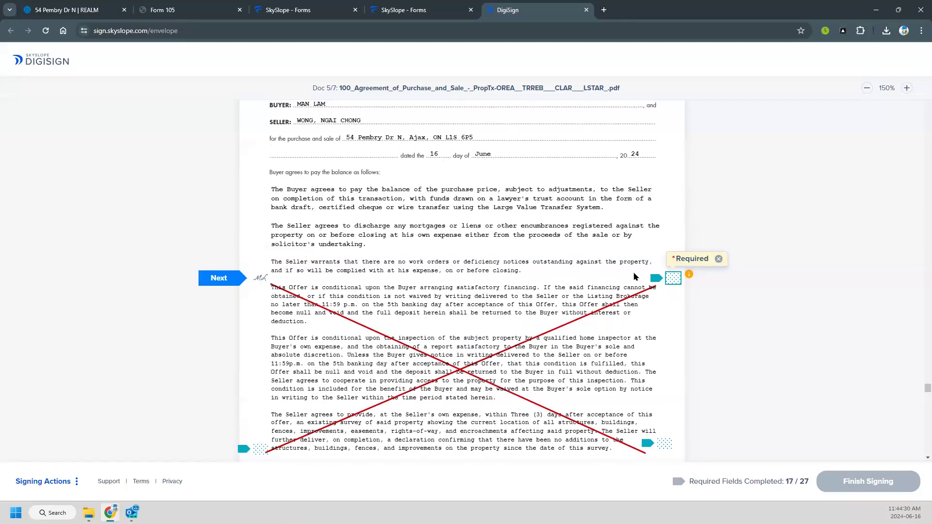
{"action": "left_click", "coordinate": [674, 277]}
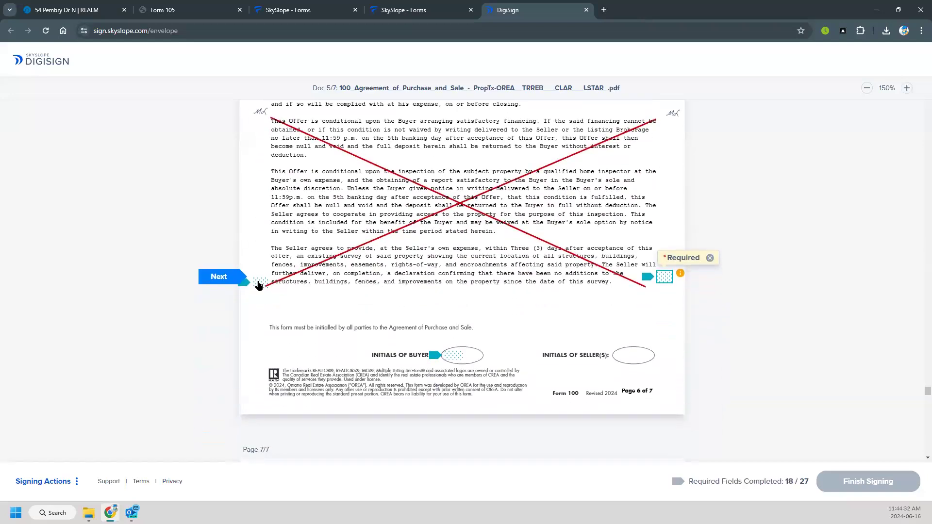
{"action": "left_click", "coordinate": [665, 278]}
{"action": "left_click", "coordinate": [263, 282]}
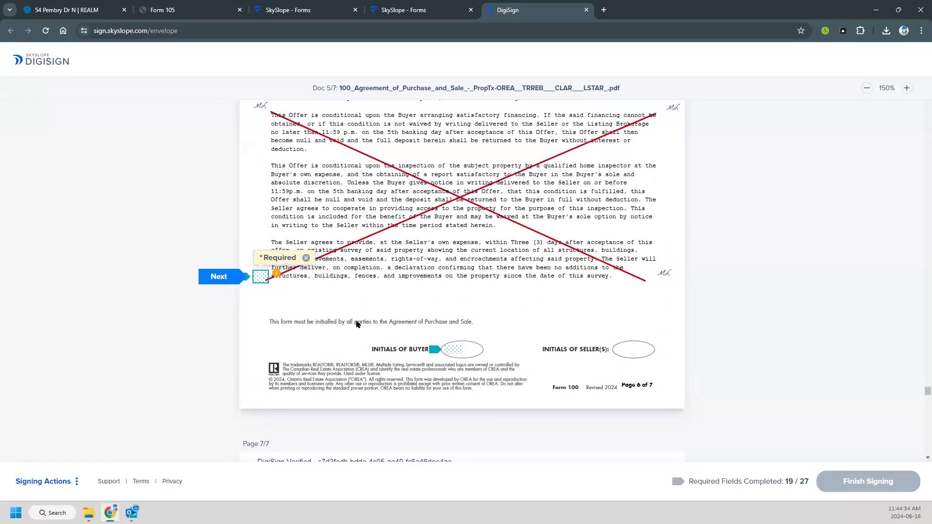
{"action": "left_click", "coordinate": [453, 289]}
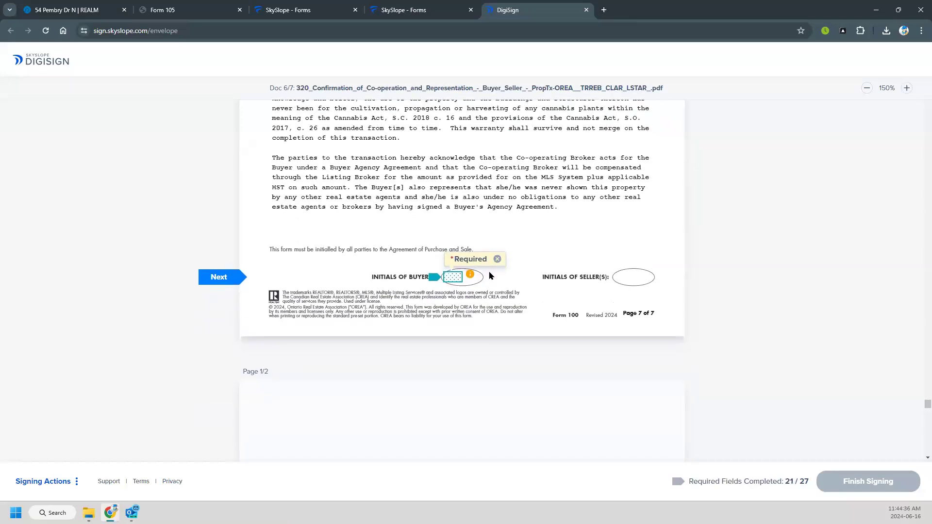
{"action": "left_click", "coordinate": [451, 277]}
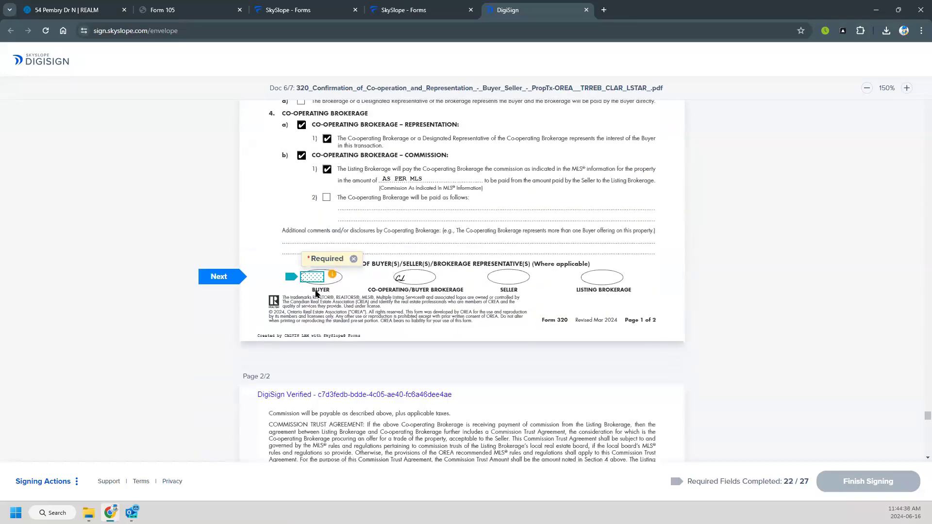
- Complete Form 320 and Schedule B buyer fields to 27/27 and finish signing
{"action": "left_click", "coordinate": [318, 282]}
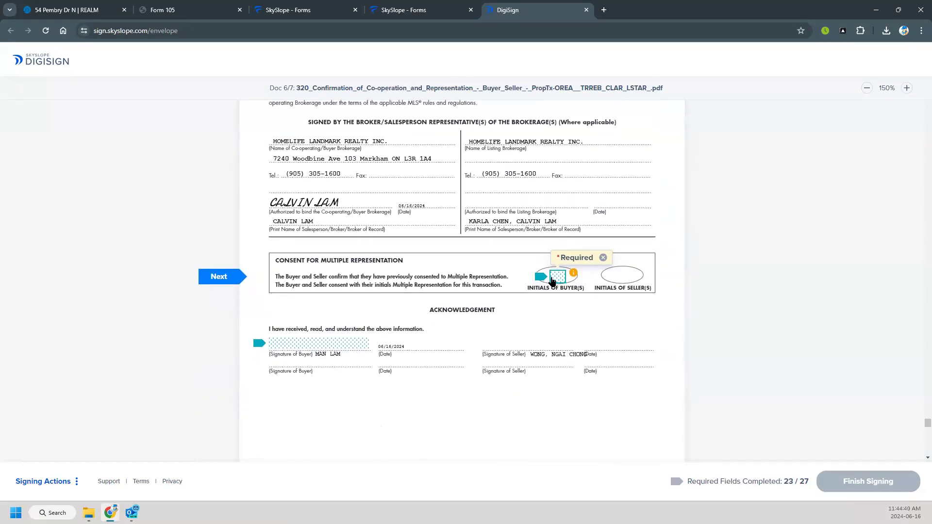
{"action": "left_click", "coordinate": [554, 275]}
{"action": "left_click", "coordinate": [321, 281]}
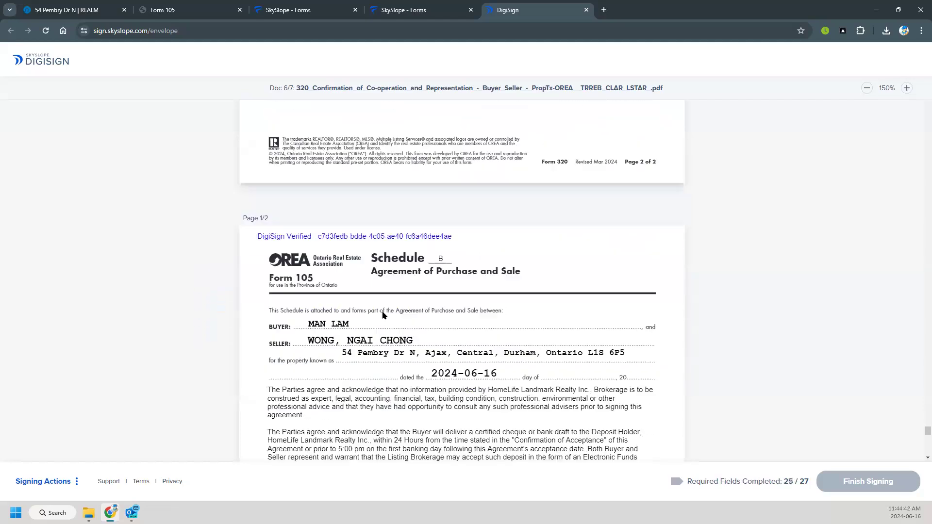
{"action": "left_click", "coordinate": [461, 277]}
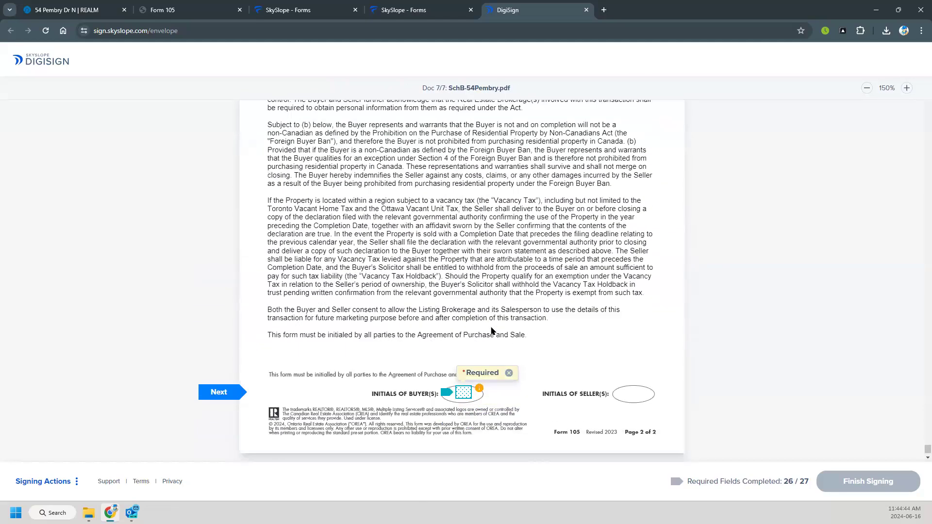
{"action": "left_click", "coordinate": [469, 378]}
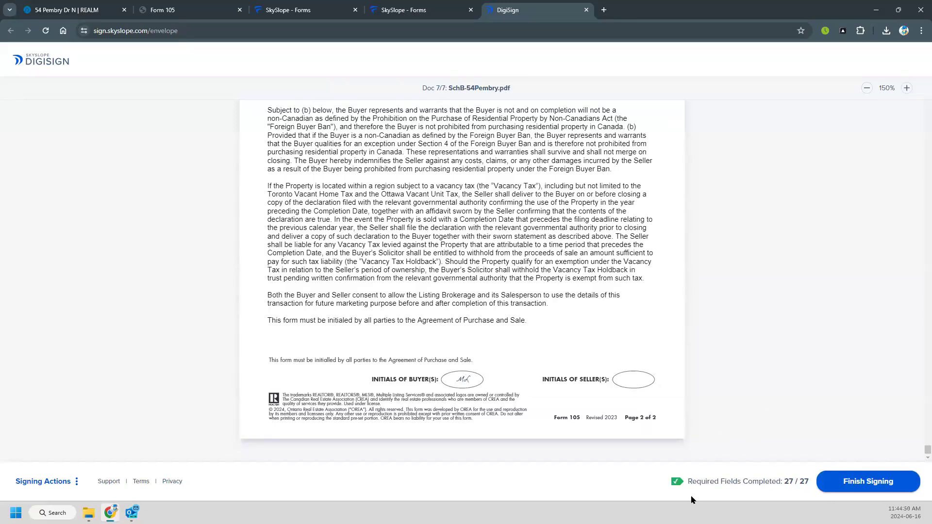
{"action": "left_click", "coordinate": [868, 488]}
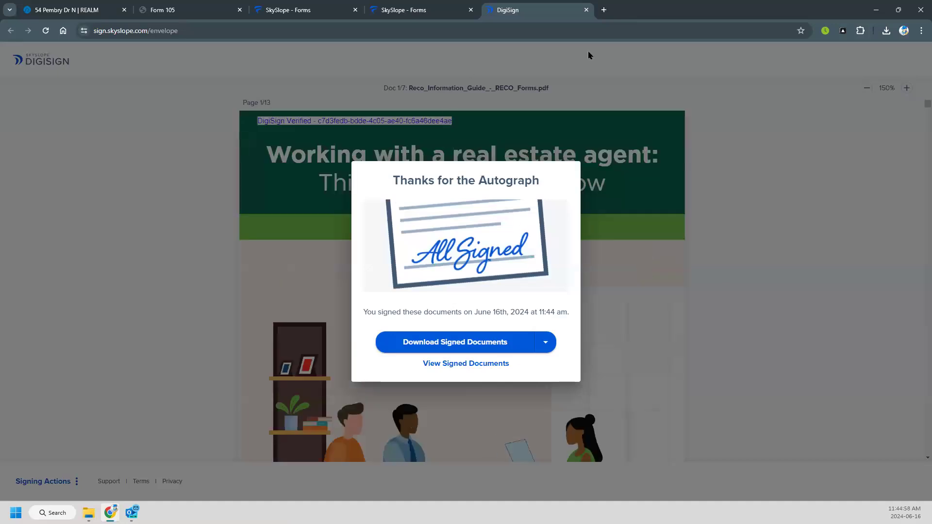
{"action": "left_click", "coordinate": [417, 7]}
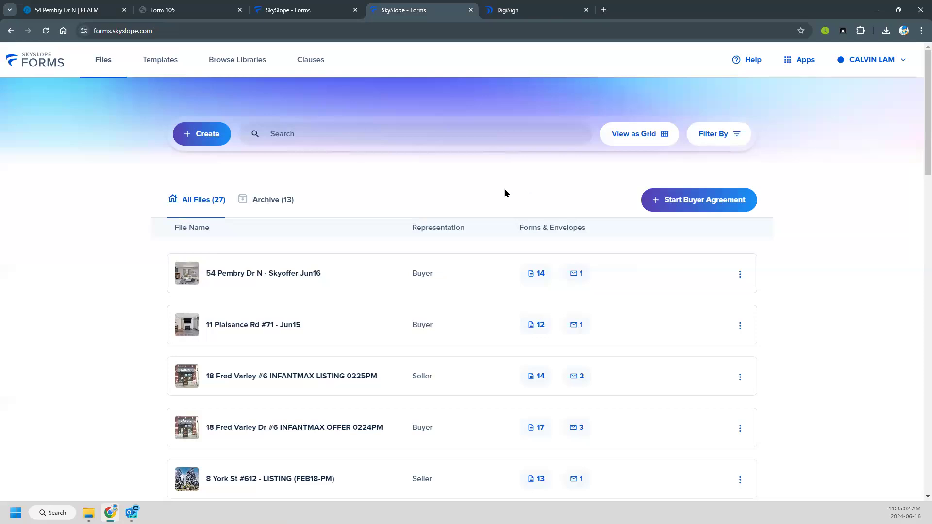
{"action": "left_click", "coordinate": [318, 11]}
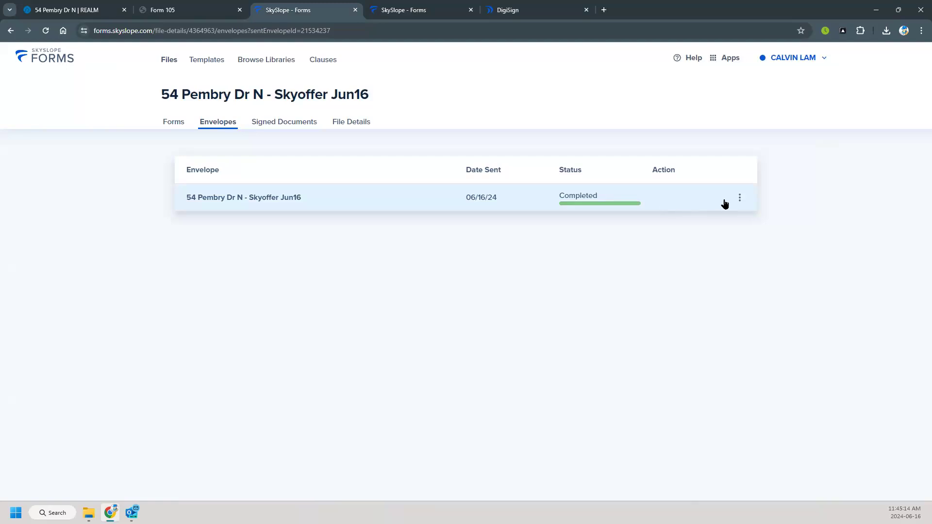
{"action": "left_click", "coordinate": [739, 197]}
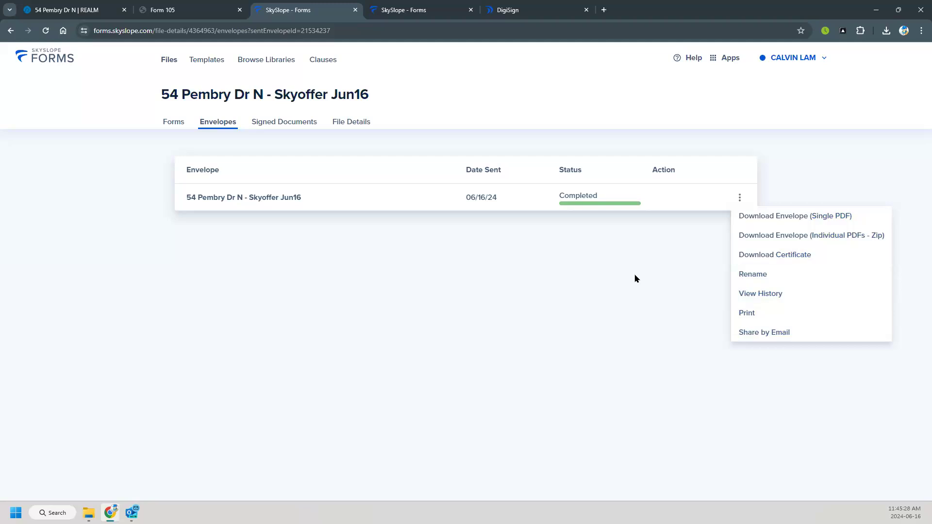
{"action": "left_click", "coordinate": [268, 153]}
{"action": "left_click", "coordinate": [276, 126]}
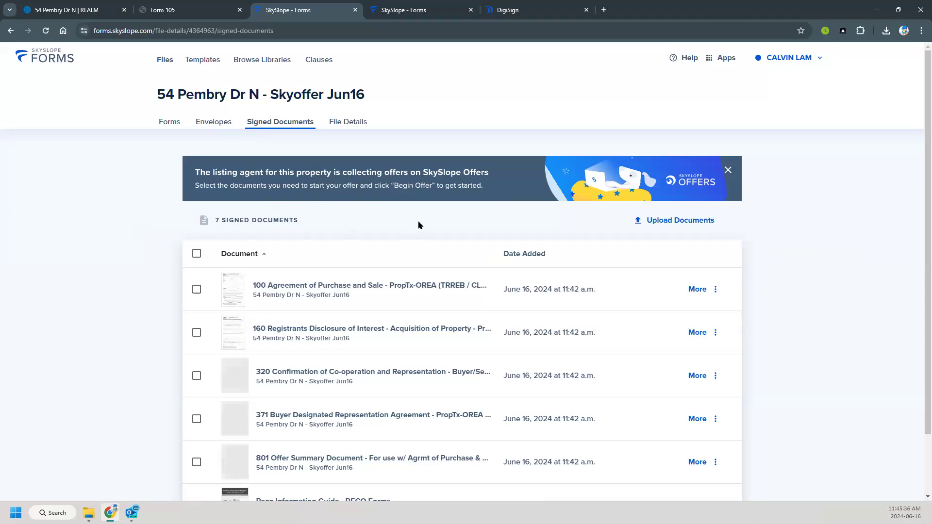
{"action": "scroll", "coordinate": [418, 242], "scroll_direction": "down", "scroll_amount": 1}
{"action": "scroll", "coordinate": [425, 261], "scroll_direction": "down", "scroll_amount": 1}
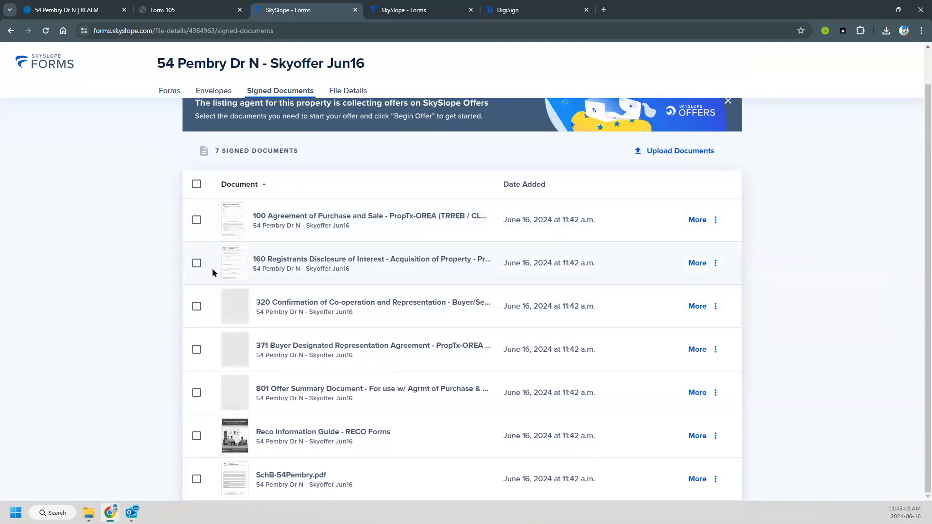
{"action": "left_click", "coordinate": [196, 263]}
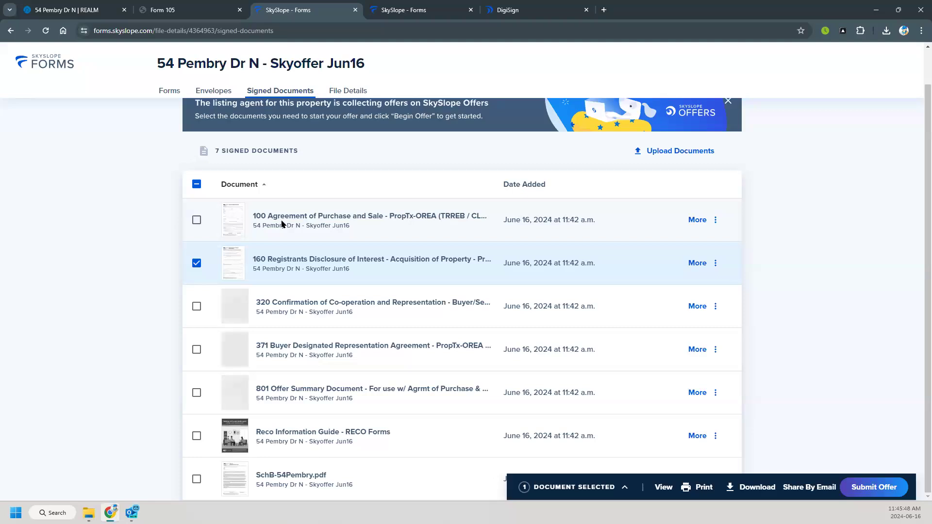
{"action": "left_click", "coordinate": [196, 219]}
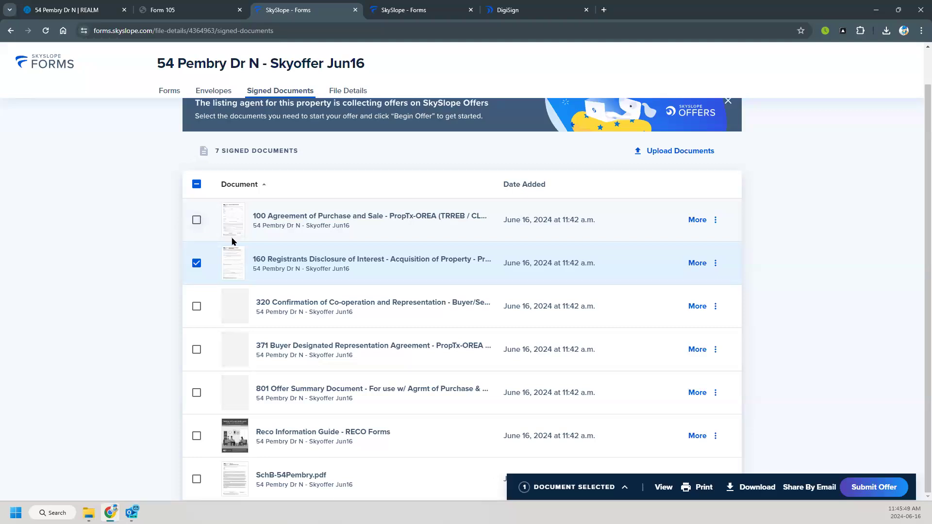
{"action": "left_click", "coordinate": [196, 307]}
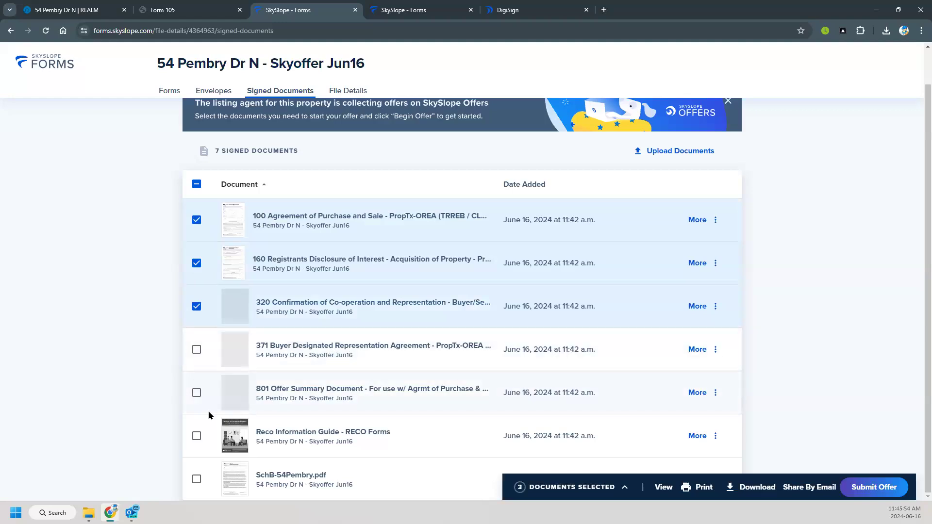
{"action": "left_click", "coordinate": [196, 393]}
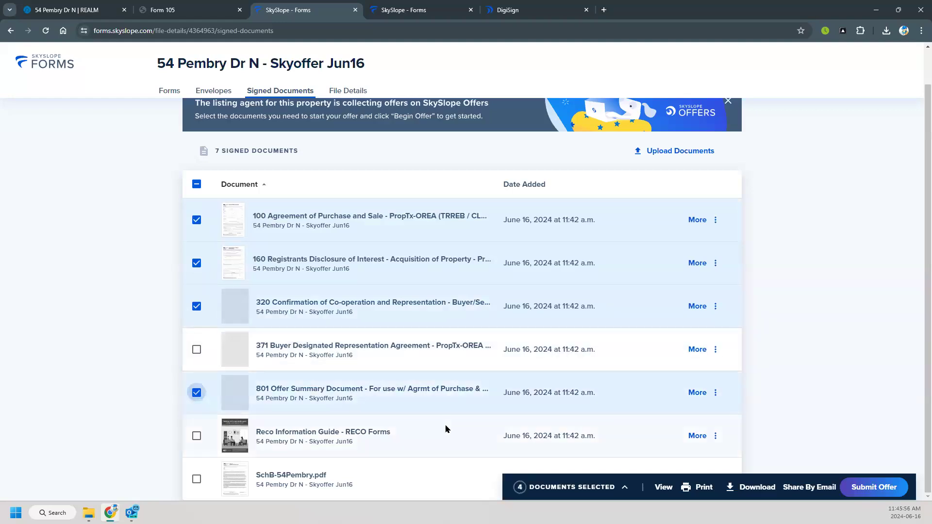
{"action": "left_click", "coordinate": [197, 479]}
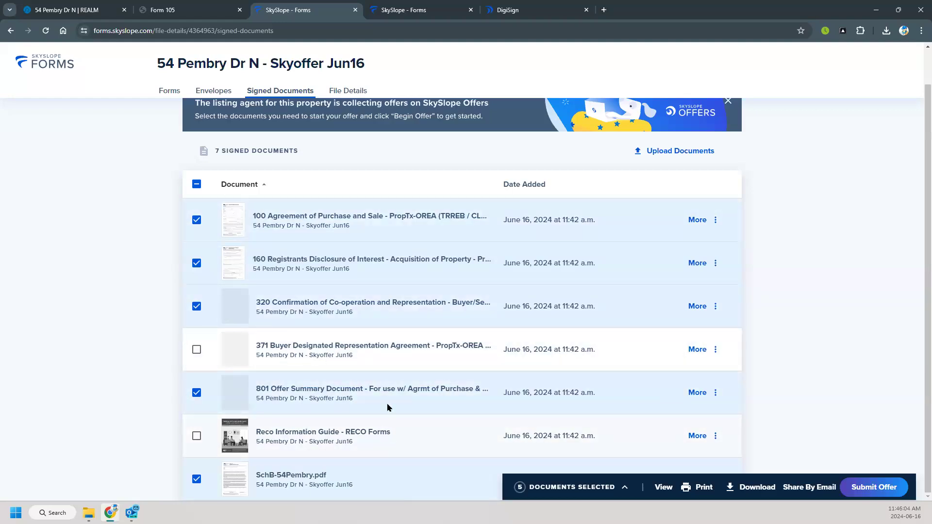
{"action": "left_click", "coordinate": [875, 496]}
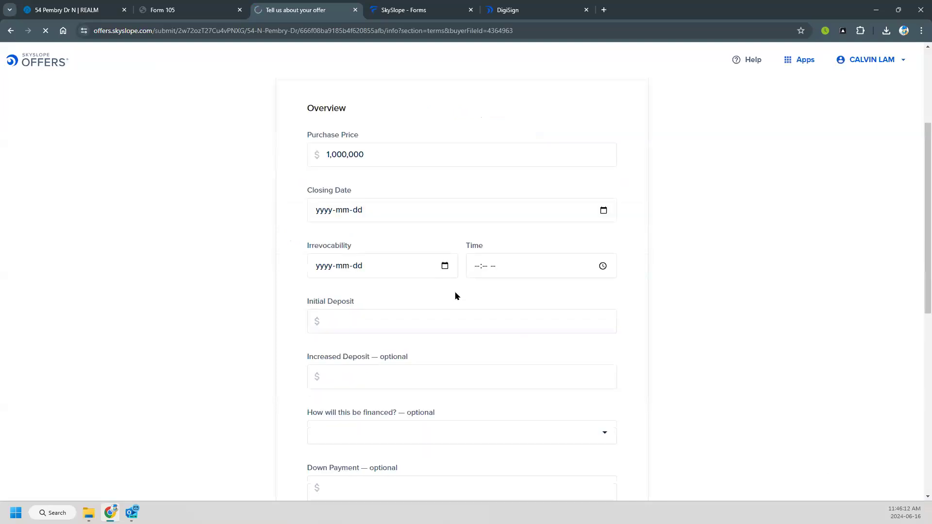
- Set the offer's closing date to August 31, 2024 with the calendar picker
{"action": "scroll", "coordinate": [437, 295], "scroll_direction": "up", "scroll_amount": 2}
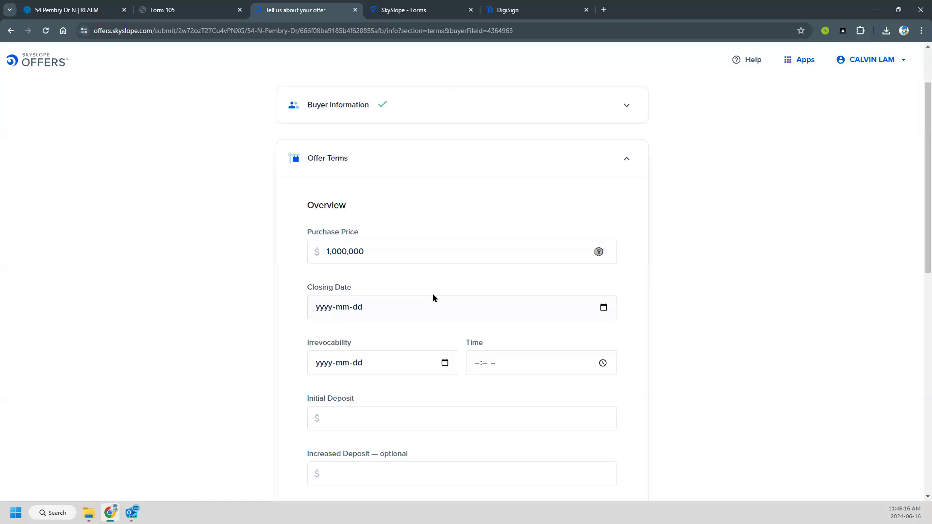
{"action": "left_click", "coordinate": [324, 313]}
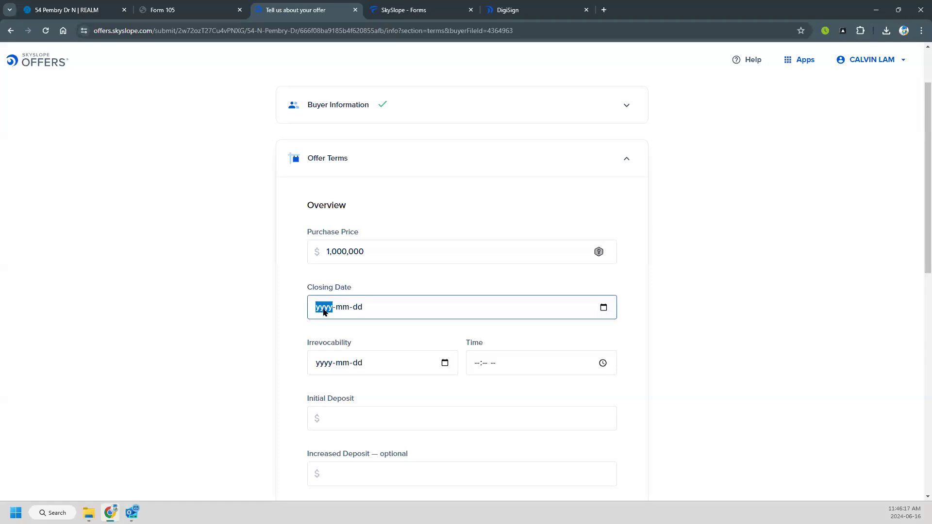
{"action": "left_click", "coordinate": [603, 308]}
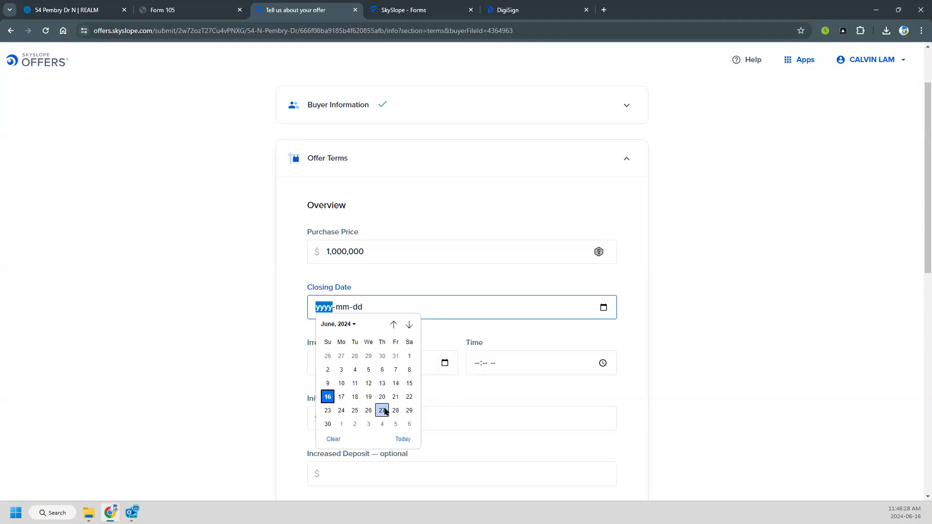
{"action": "left_click", "coordinate": [409, 326]}
{"action": "left_click", "coordinate": [408, 326]}
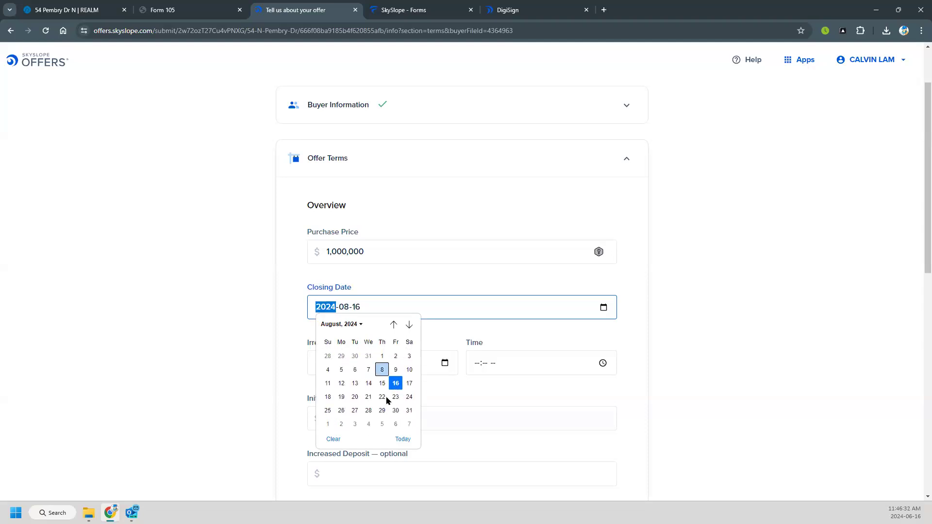
{"action": "left_click", "coordinate": [409, 411]}
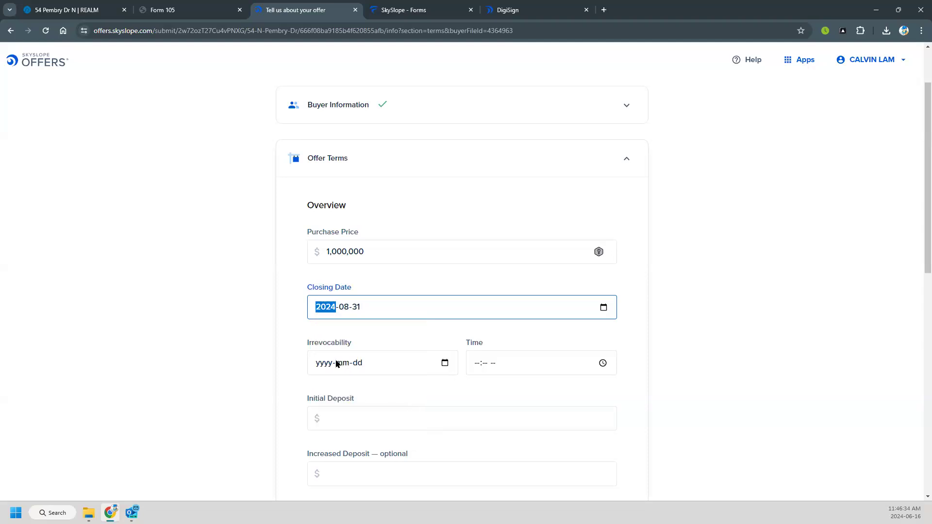
{"action": "left_click", "coordinate": [604, 308]}
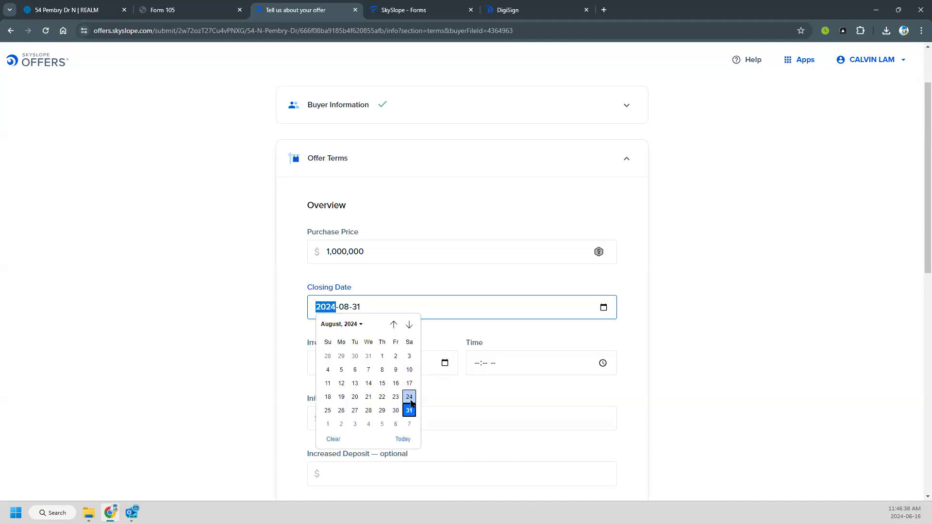
{"action": "left_click", "coordinate": [602, 389]}
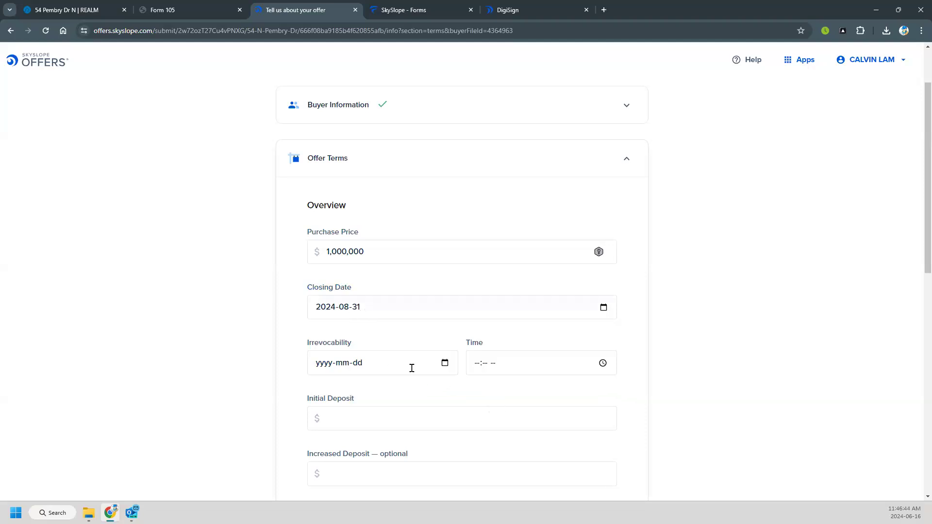
- Set irrevocability to June 17, 2024 at 11:59 PM
{"action": "left_click", "coordinate": [343, 365]}
{"action": "left_click", "coordinate": [447, 367]}
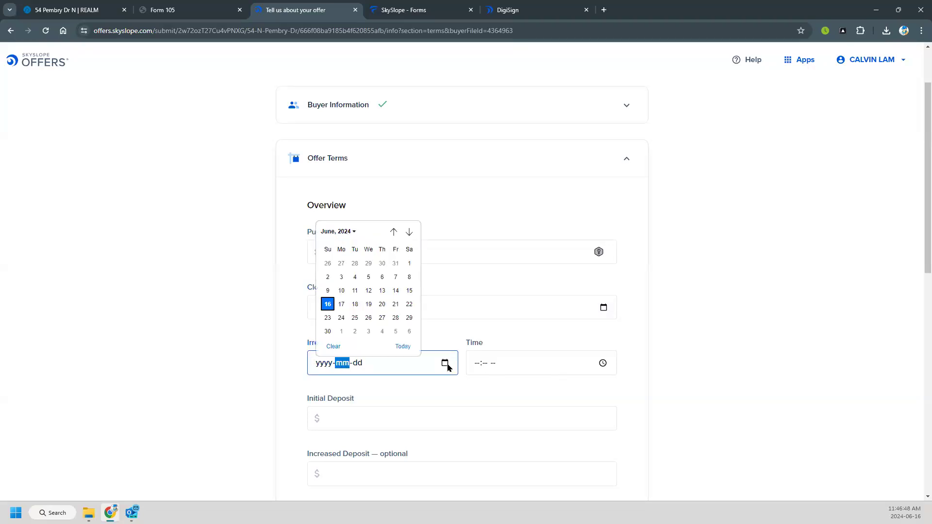
{"action": "left_click", "coordinate": [343, 305]}
{"action": "left_click", "coordinate": [478, 366]}
{"action": "type", "text": "11:-- --"}
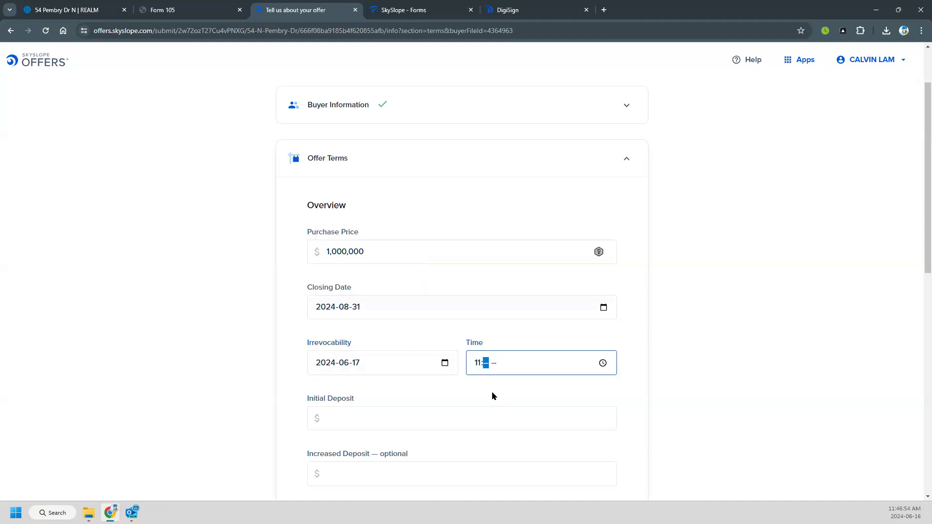
{"action": "type", "text": "59p"}
- Enter an initial deposit of 50,000
{"action": "left_click", "coordinate": [454, 421]}
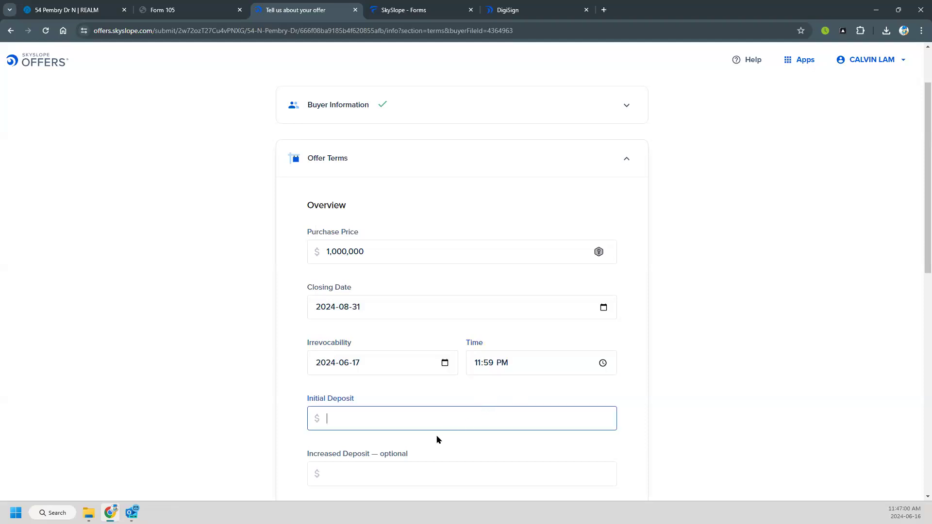
{"action": "scroll", "coordinate": [427, 434], "scroll_direction": "down", "scroll_amount": 1}
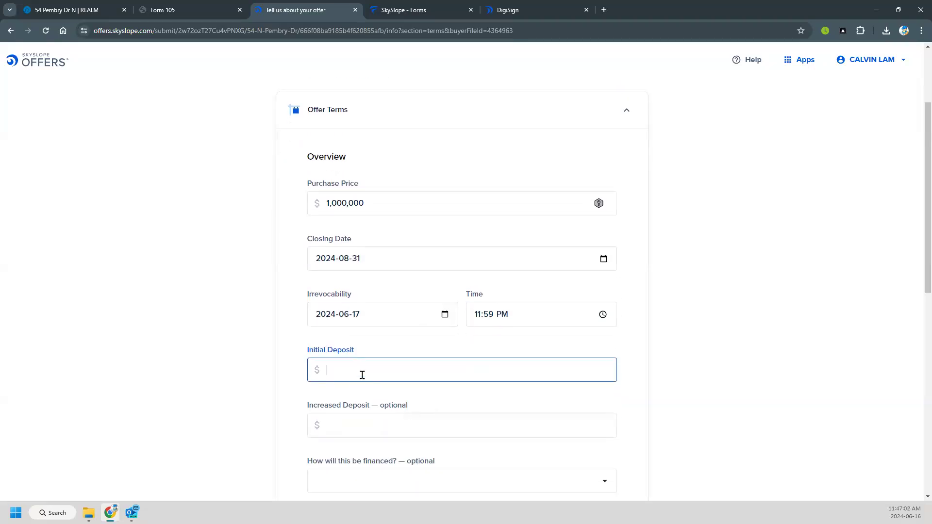
{"action": "type", "text": "50,000"}
{"action": "left_click", "coordinate": [396, 390]}
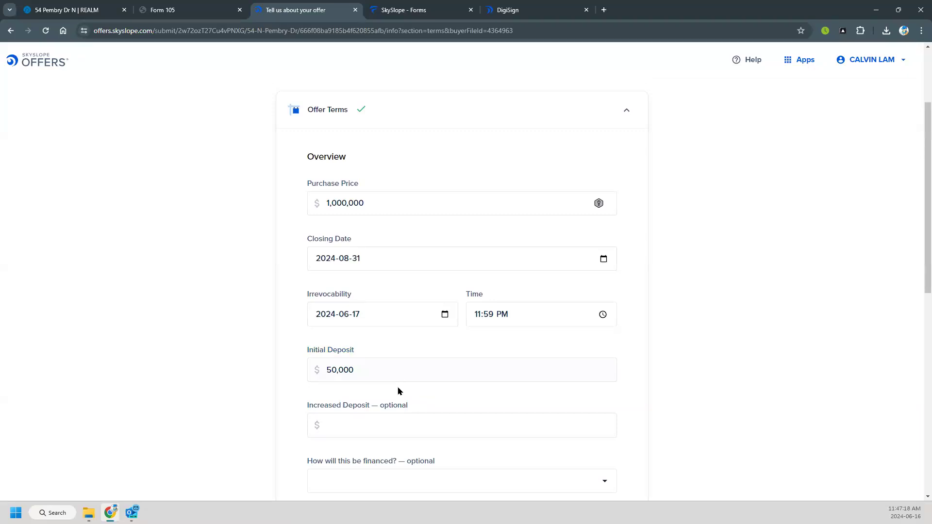
{"action": "scroll", "coordinate": [489, 437], "scroll_direction": "down", "scroll_amount": 4}
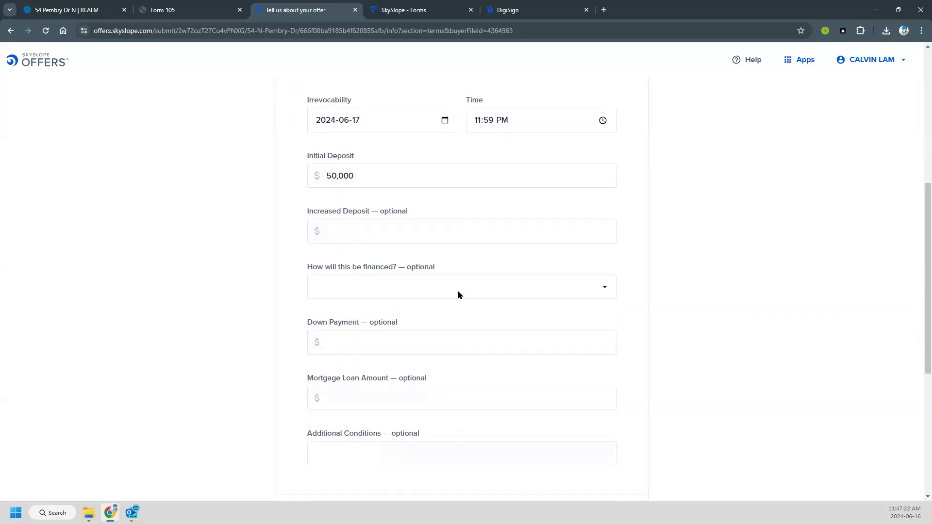
- Under Agent Information, write 'TEST ONLY' as the listing agent's message and save the offer
{"action": "scroll", "coordinate": [458, 295], "scroll_direction": "down", "scroll_amount": 4}
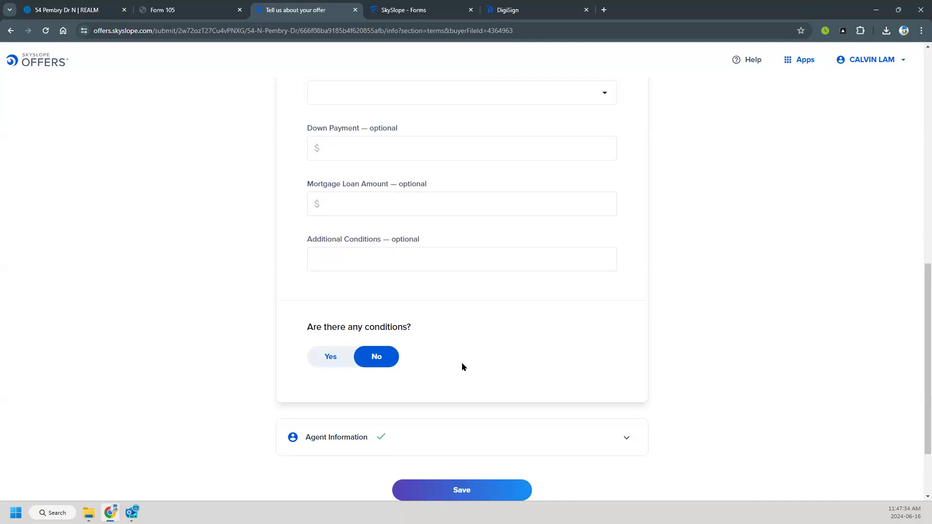
{"action": "scroll", "coordinate": [517, 392], "scroll_direction": "down", "scroll_amount": 1}
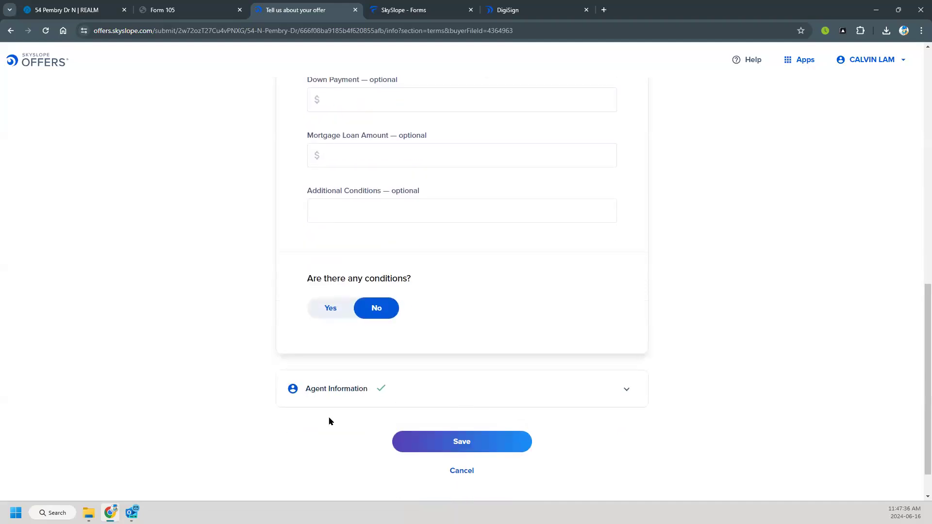
{"action": "left_click", "coordinate": [626, 391]}
{"action": "scroll", "coordinate": [395, 352], "scroll_direction": "down", "scroll_amount": 4}
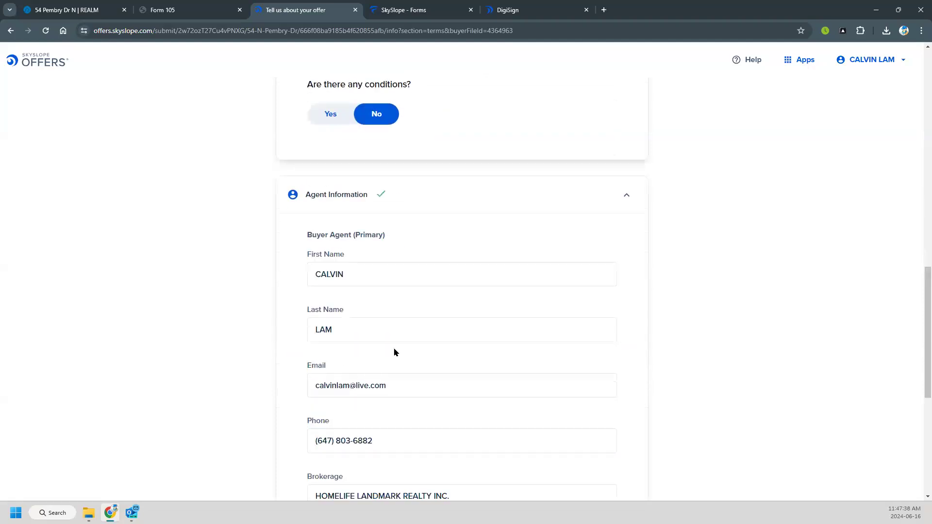
{"action": "scroll", "coordinate": [382, 439], "scroll_direction": "down", "scroll_amount": 2}
{"action": "left_click", "coordinate": [501, 351]}
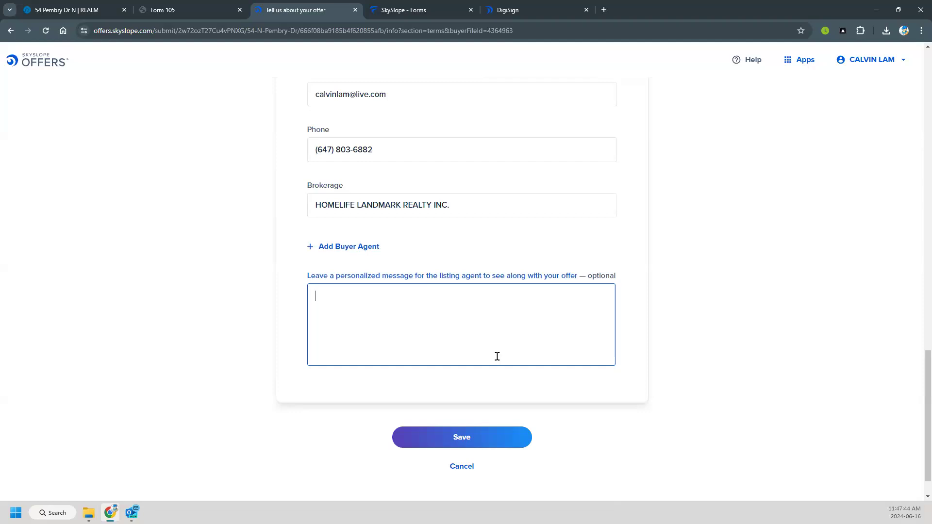
{"action": "type", "text": "TEST ONLY"}
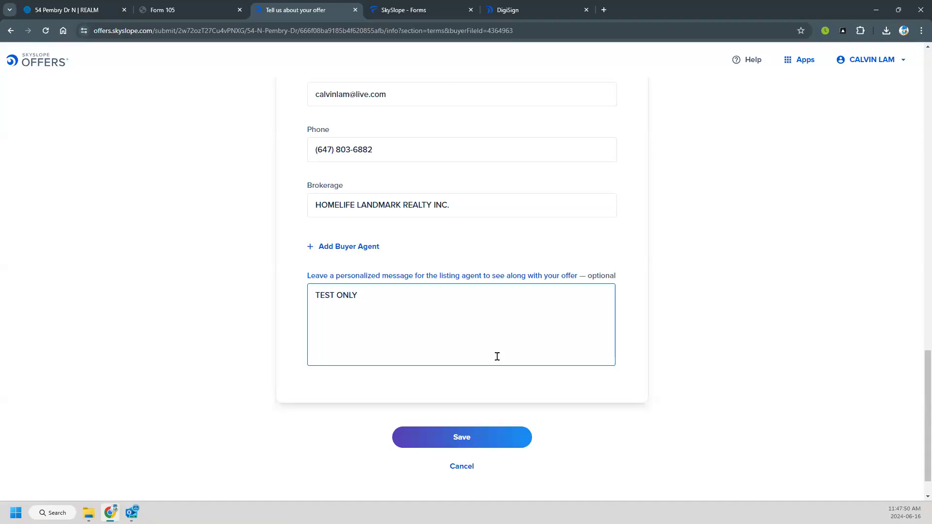
{"action": "left_click", "coordinate": [471, 440]}
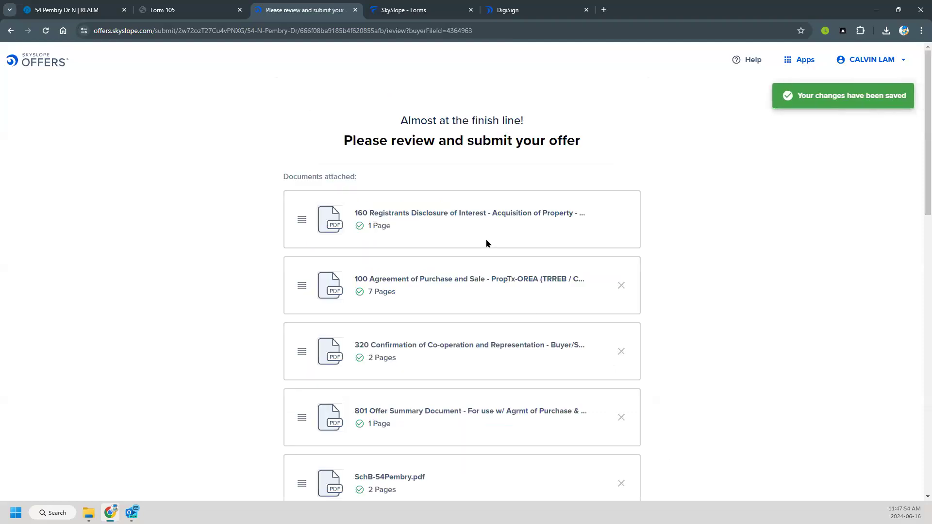
- Review the attached documents and offer terms, return to Offers home, then bring up the Form 105 PDF
{"action": "scroll", "coordinate": [469, 209], "scroll_direction": "down", "scroll_amount": 2}
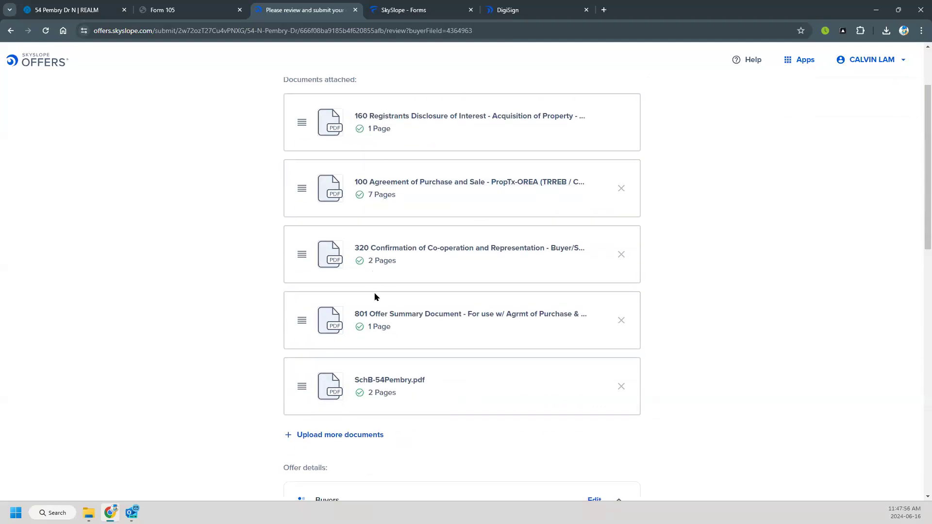
{"action": "scroll", "coordinate": [422, 371], "scroll_direction": "down", "scroll_amount": 4}
{"action": "scroll", "coordinate": [421, 370], "scroll_direction": "down", "scroll_amount": 2}
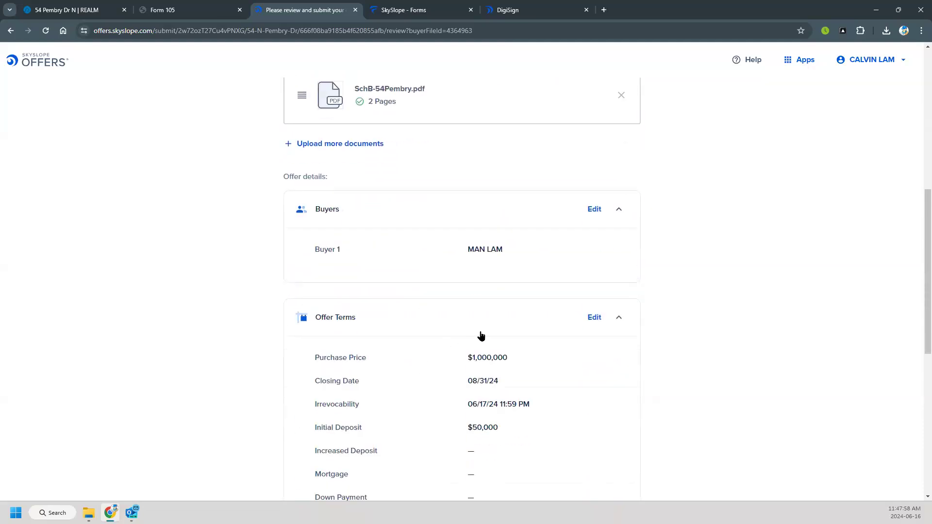
{"action": "scroll", "coordinate": [459, 378], "scroll_direction": "down", "scroll_amount": 2}
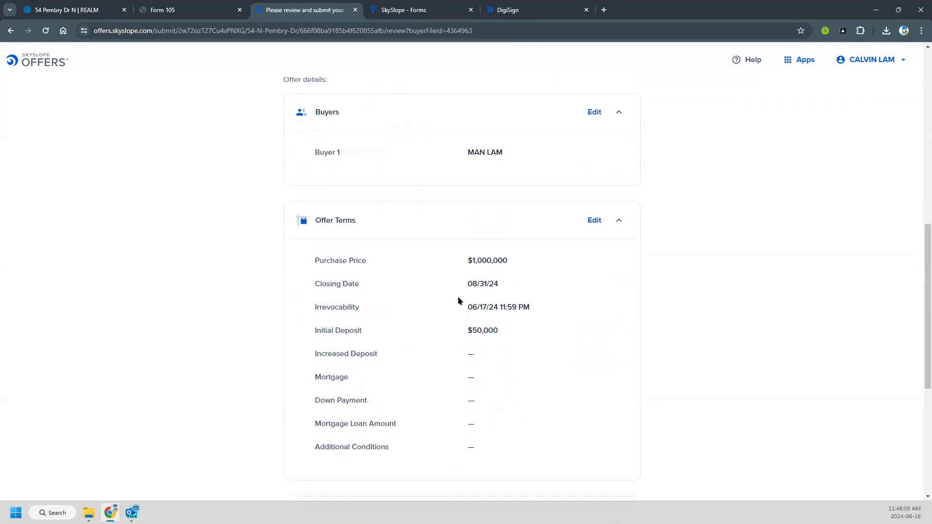
{"action": "scroll", "coordinate": [492, 330], "scroll_direction": "down", "scroll_amount": 6}
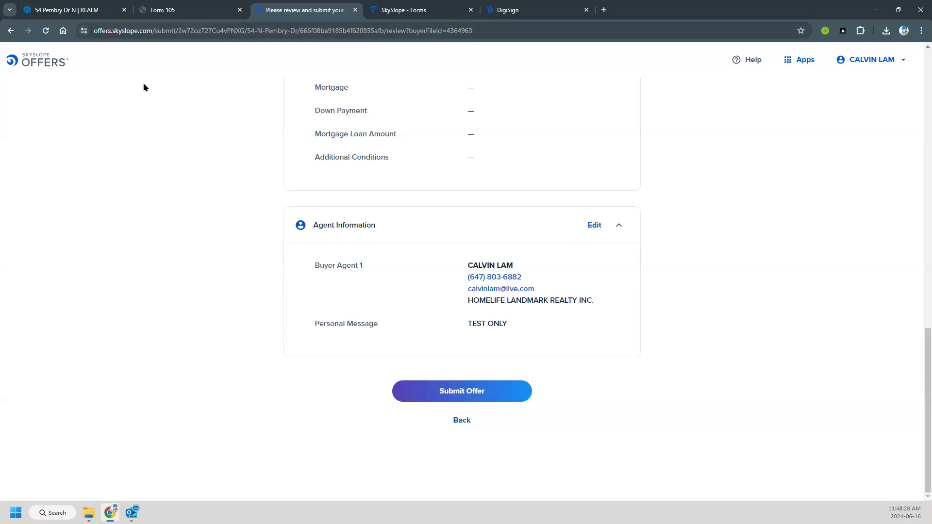
{"action": "left_click", "coordinate": [45, 67]}
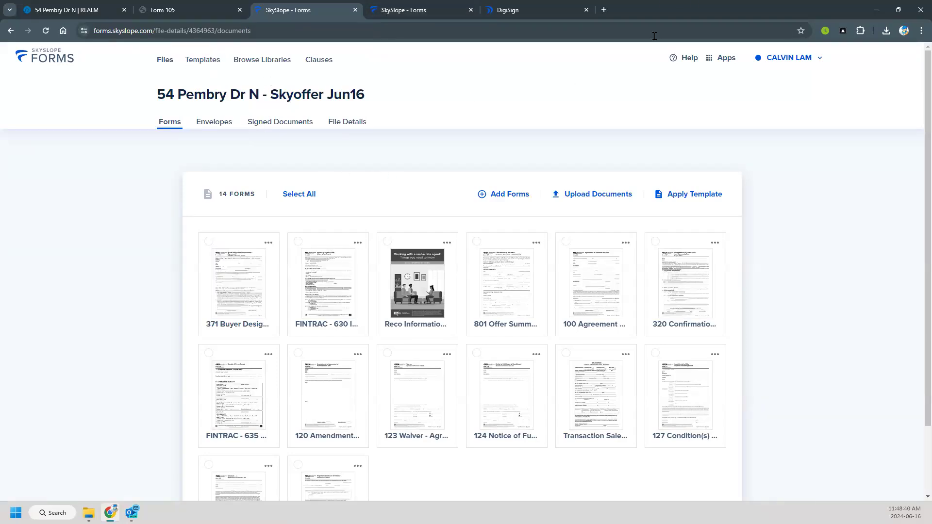
{"action": "left_click", "coordinate": [187, 16]}
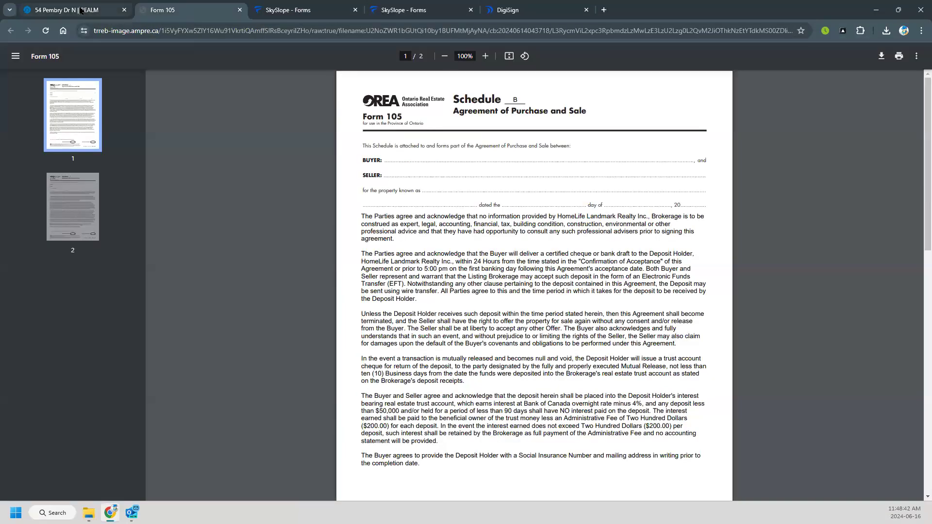
{"action": "left_click", "coordinate": [79, 10]}
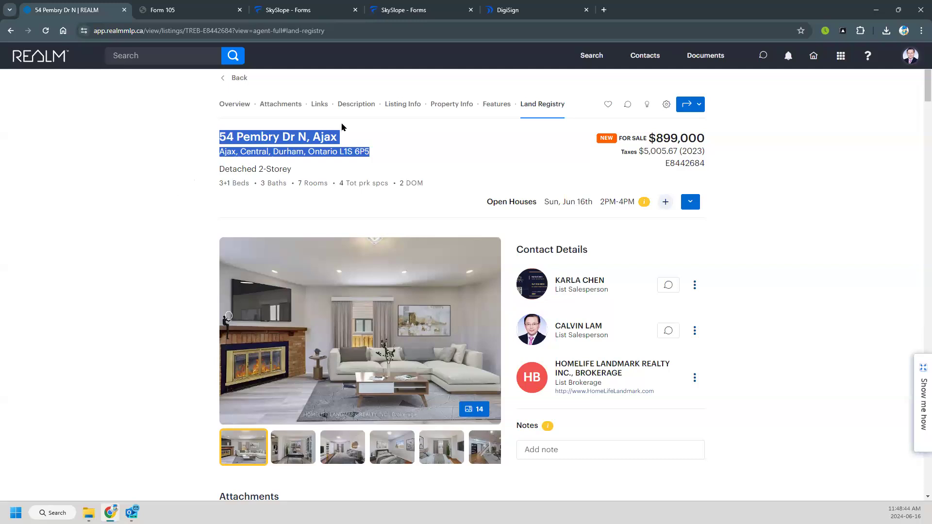
{"action": "left_click", "coordinate": [51, 57]}
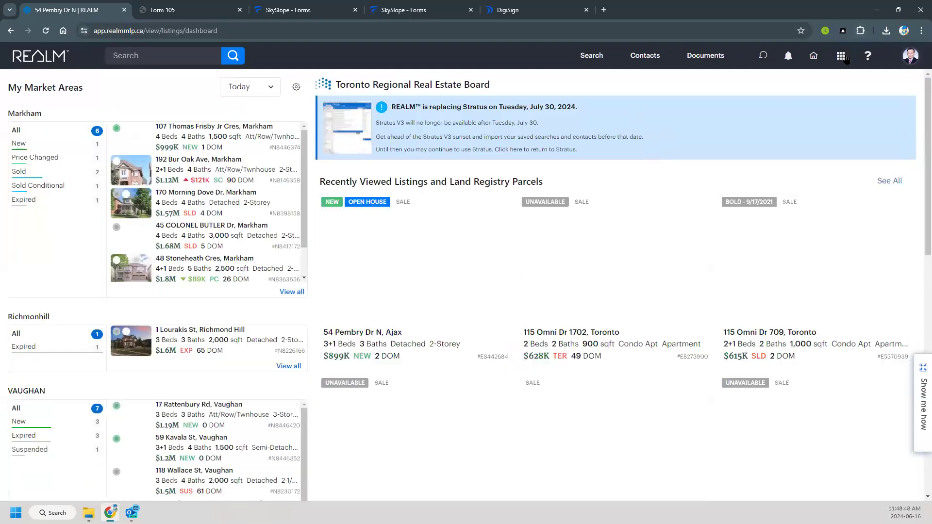
{"action": "left_click", "coordinate": [841, 55]}
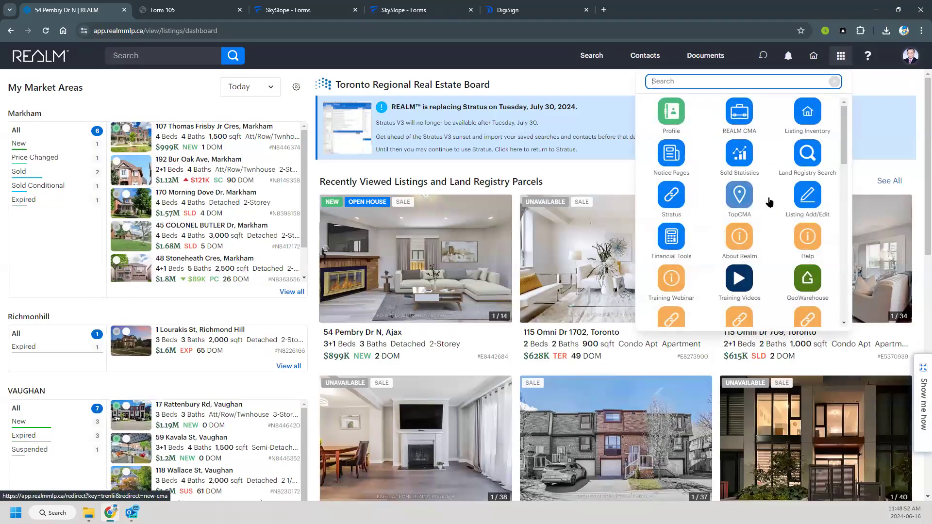
{"action": "type", "text": "OFFER"}
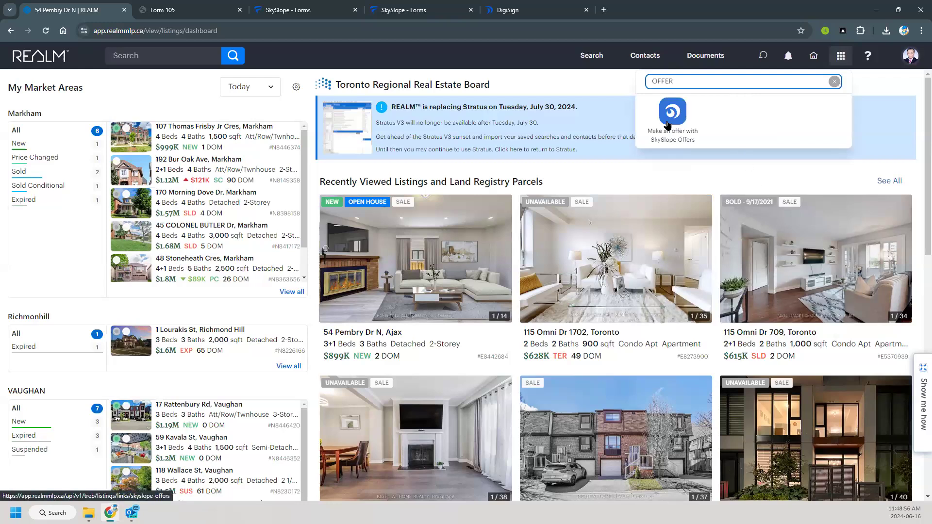
{"action": "left_click", "coordinate": [814, 59]}
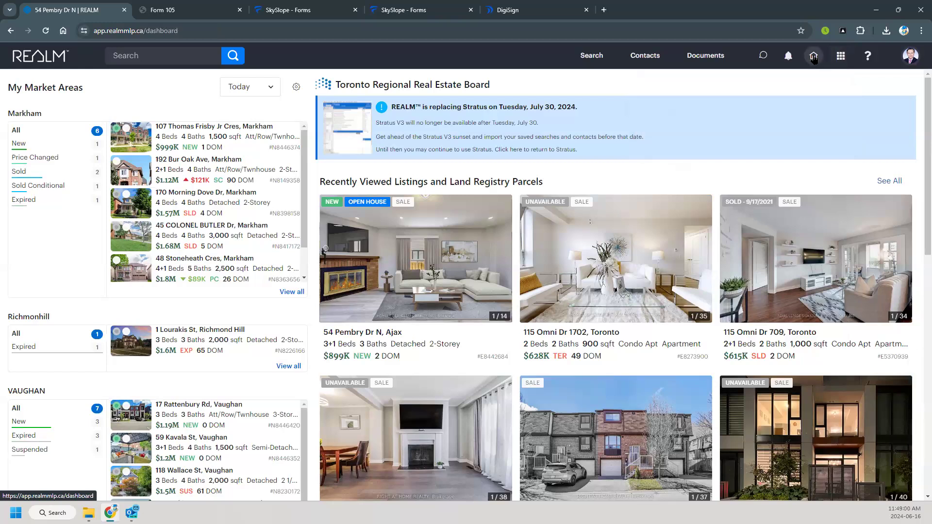
{"action": "left_click", "coordinate": [841, 61]}
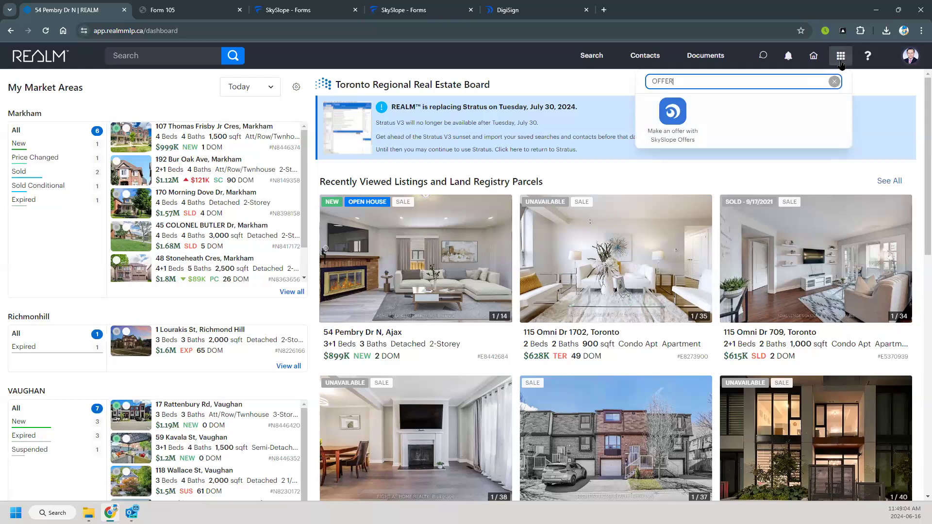
{"action": "key", "text": "BackSpace"}
{"action": "key", "text": "BackSpace"}
{"action": "key", "text": "BackSpace"}
{"action": "key", "text": "BackSpace"}
{"action": "key", "text": "BackSpace"}
{"action": "type", "text": "H"}
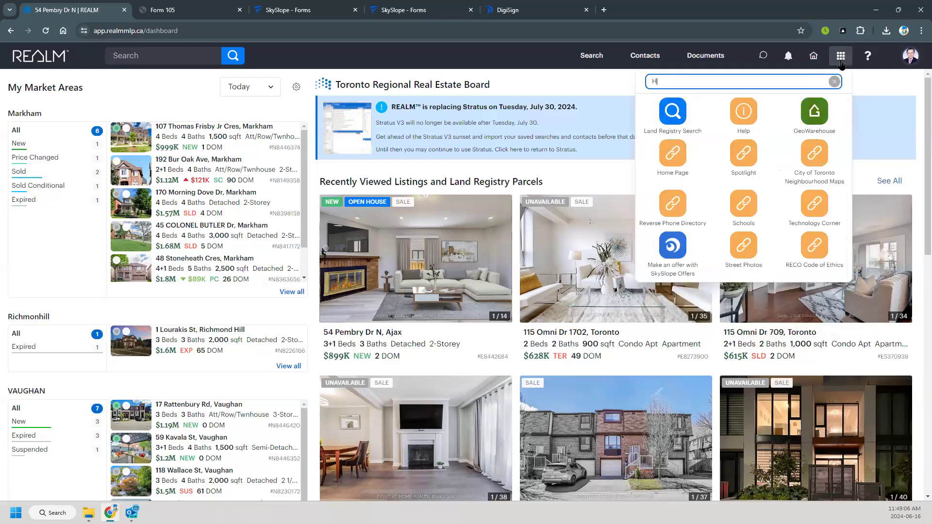
{"action": "type", "text": "OME"}
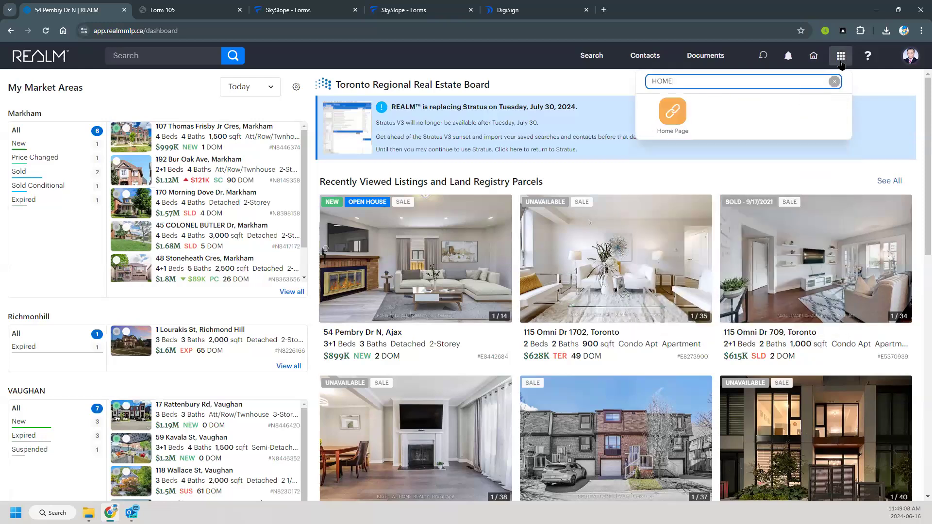
{"action": "key", "text": "Return"}
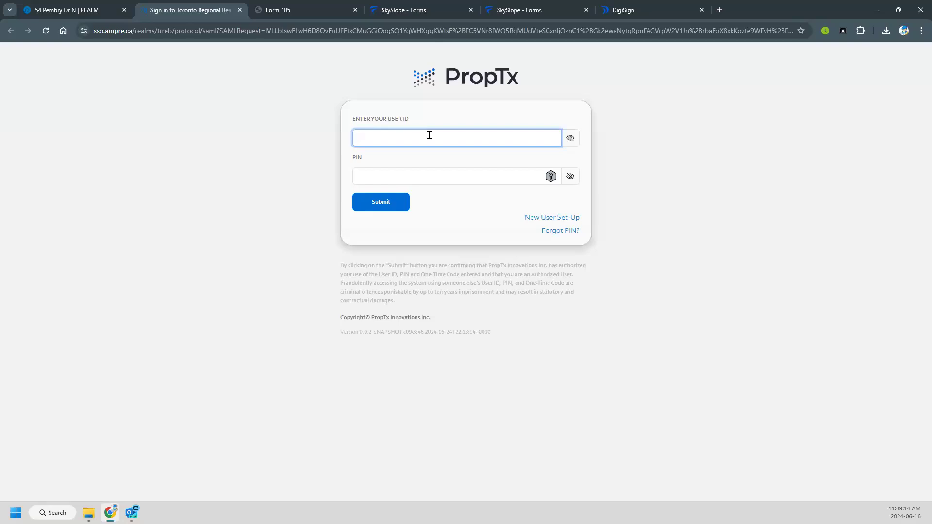
- Sign in to PropTx with the user ID and PIN, declining to save the password
{"action": "type", "text": "•••••••"}
{"action": "left_click", "coordinate": [386, 175]}
{"action": "type", "text": "••••"}
{"action": "left_click", "coordinate": [385, 202]}
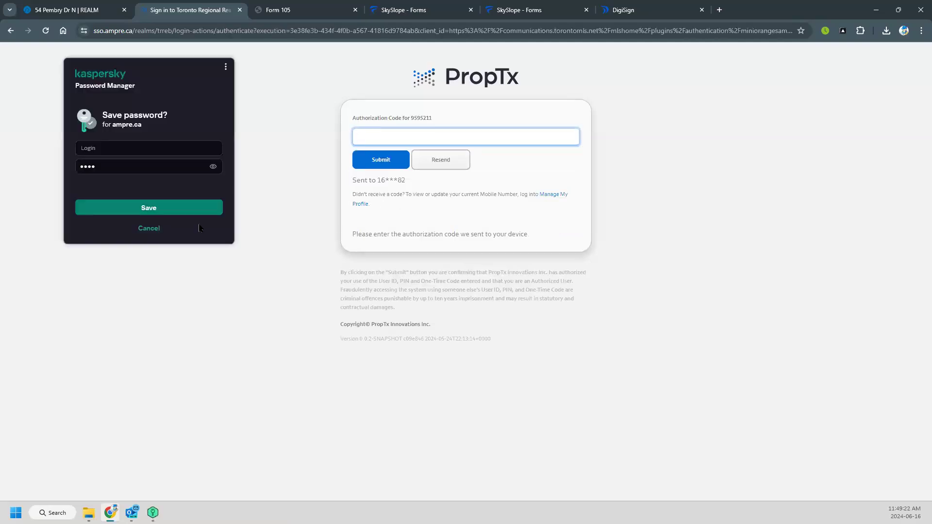
{"action": "left_click", "coordinate": [149, 228]}
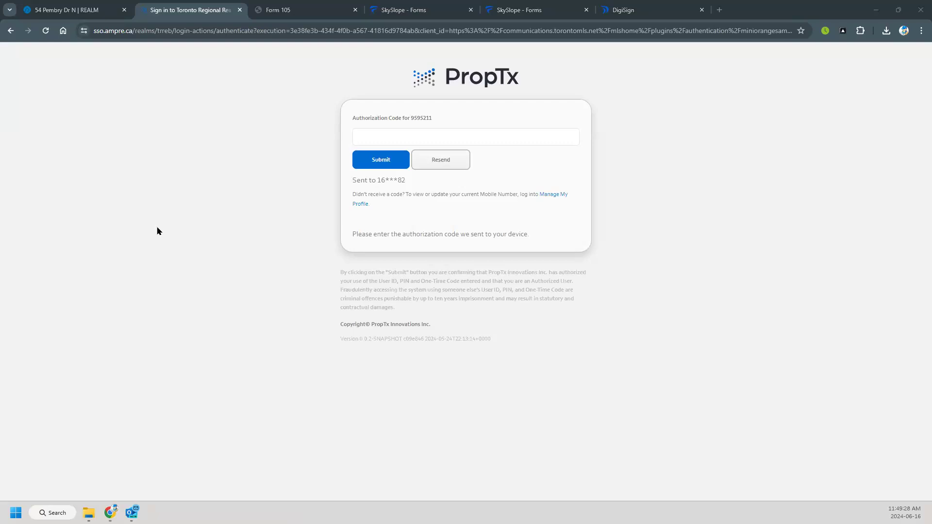
- Enter the authorization code to finish signing in
{"action": "left_click", "coordinate": [369, 136]}
{"action": "left_click", "coordinate": [380, 161]}
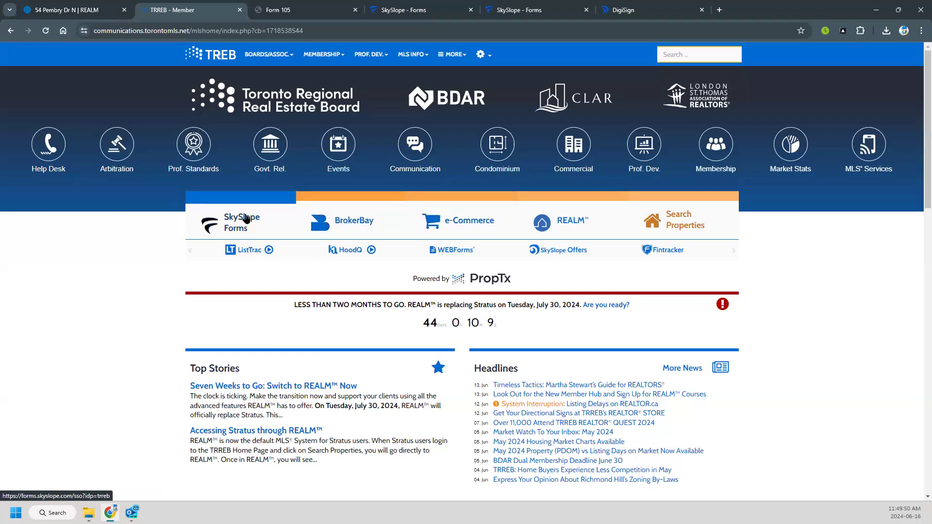
- Open SkySlope Offers, view the buyer client's three offers, then return to and reload the listings
{"action": "left_click", "coordinate": [568, 252]}
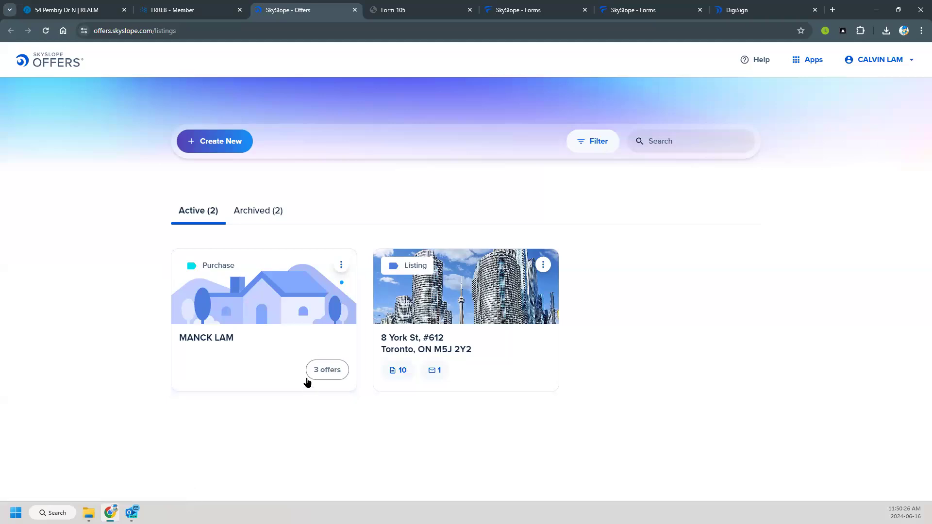
{"action": "left_click", "coordinate": [288, 347]}
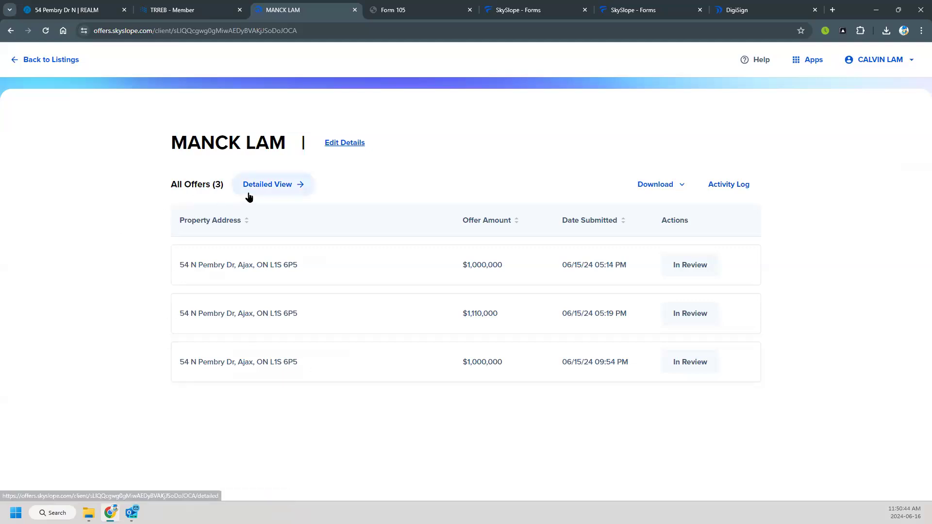
{"action": "left_click", "coordinate": [11, 31]}
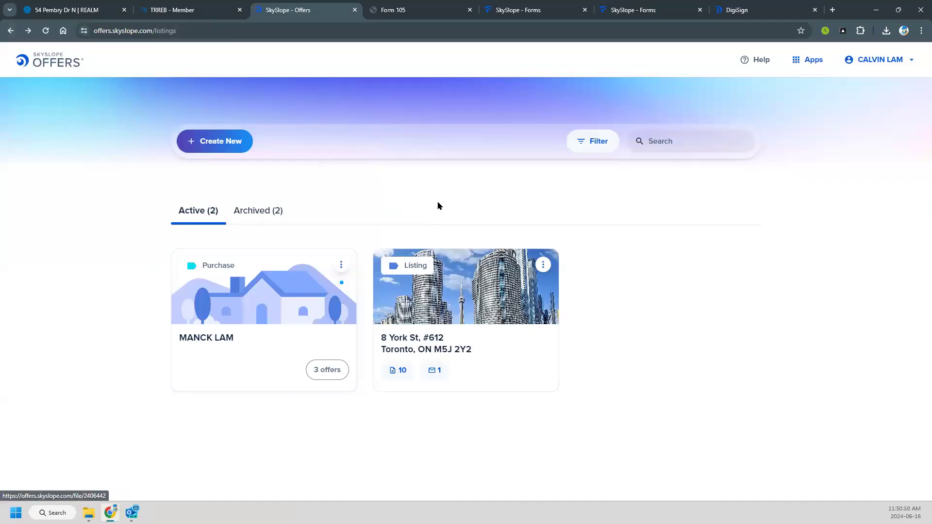
{"action": "key", "text": "F5"}
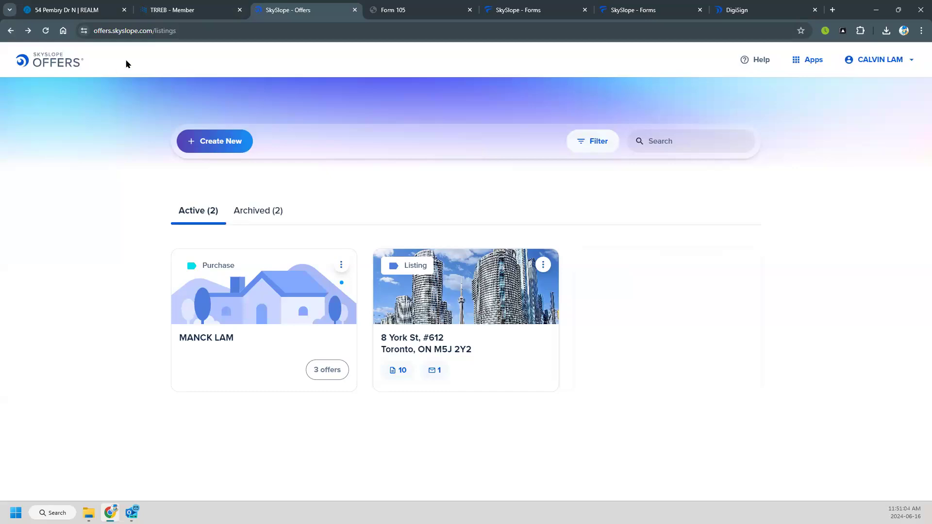
{"action": "left_click", "coordinate": [396, 10]}
{"action": "left_click", "coordinate": [539, 12]}
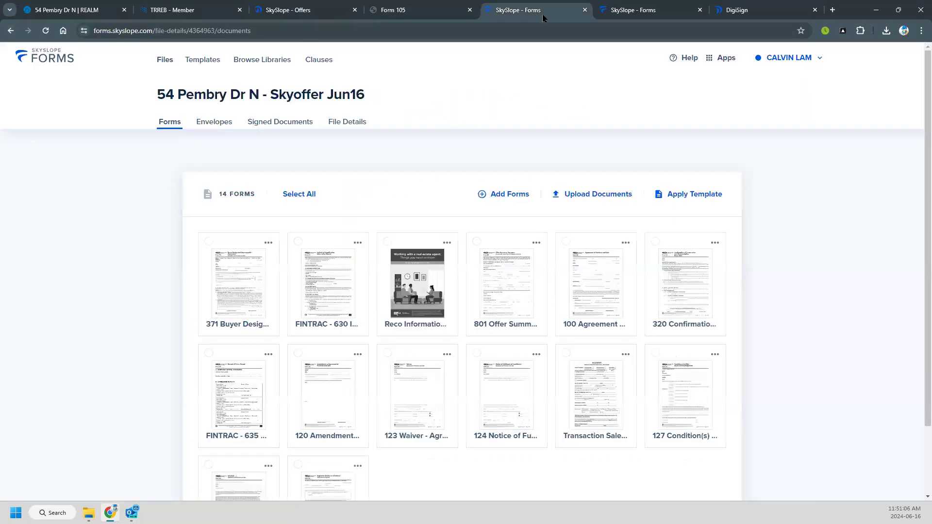
{"action": "left_click", "coordinate": [621, 11]}
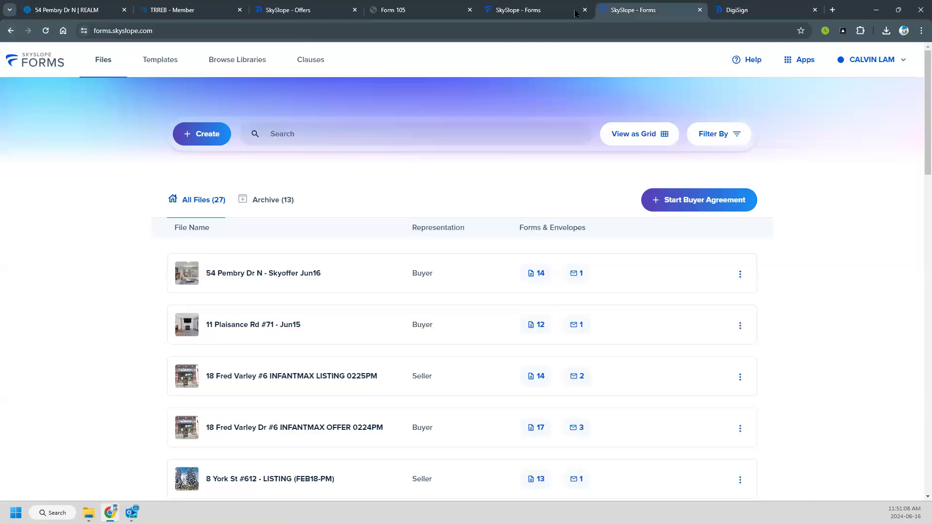
{"action": "left_click", "coordinate": [576, 13]}
{"action": "left_click", "coordinate": [273, 123]}
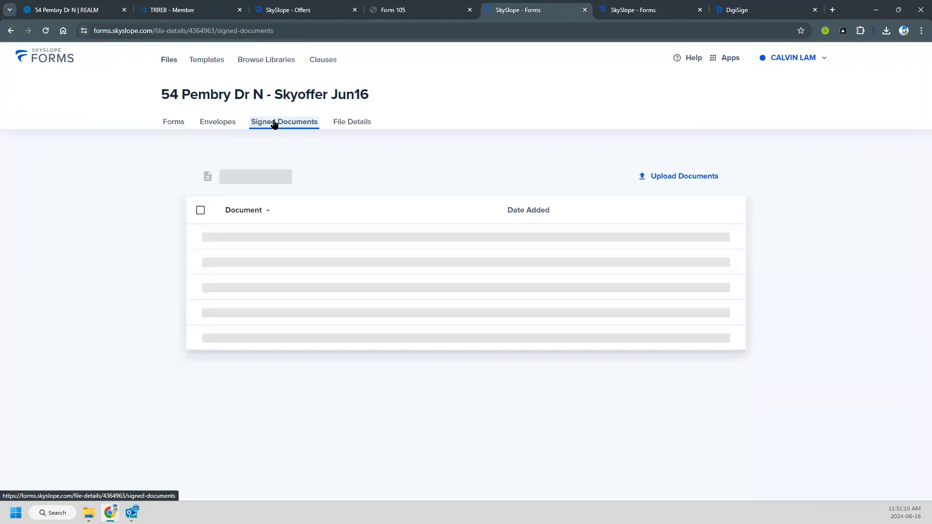
{"action": "scroll", "coordinate": [341, 385], "scroll_direction": "down", "scroll_amount": 2}
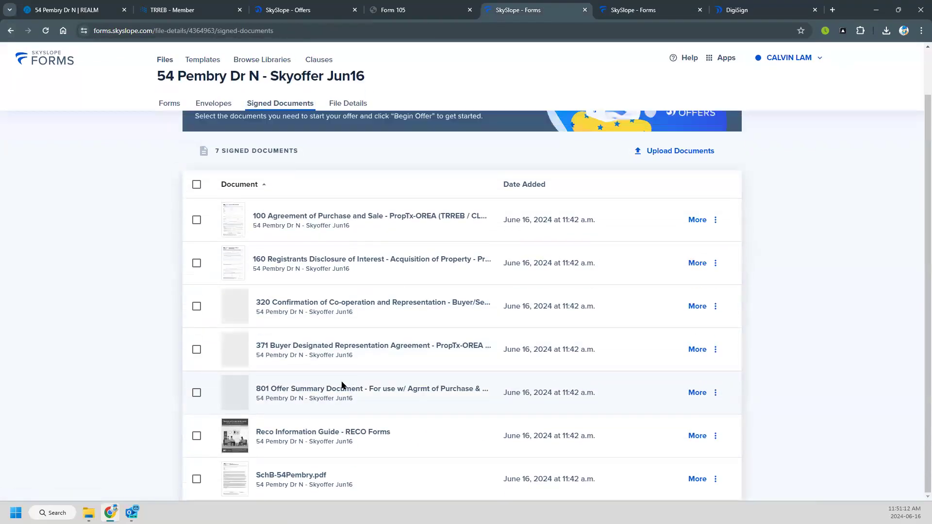
- Select all signed documents except the 371 agreement and the Reco Information Guide
{"action": "left_click", "coordinate": [196, 184]}
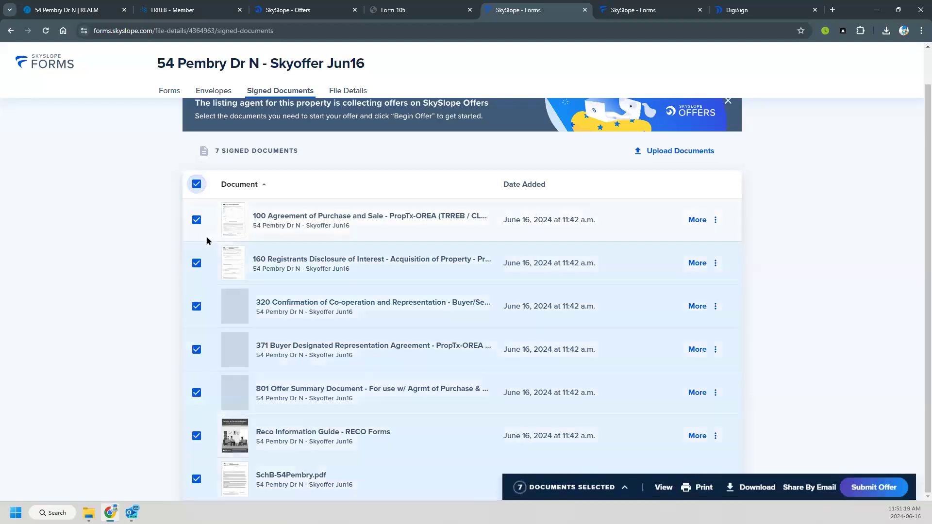
{"action": "left_click", "coordinate": [196, 350]}
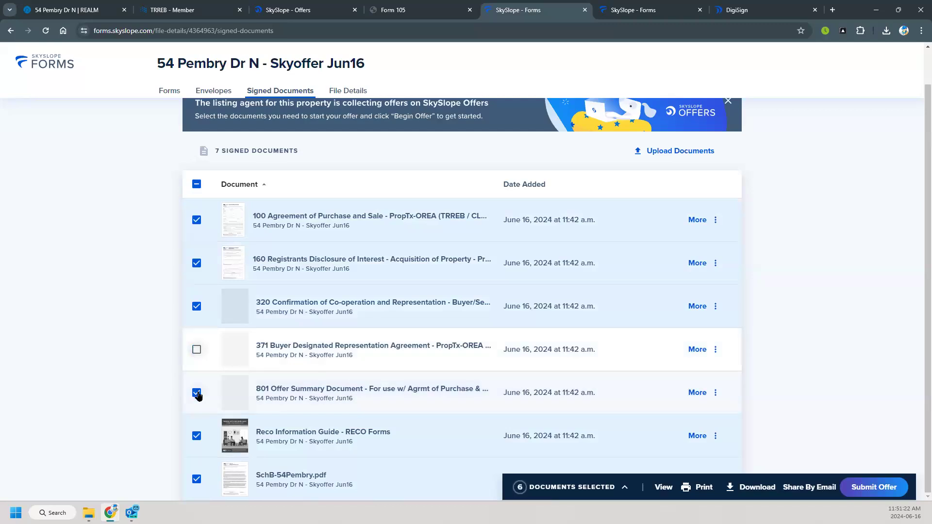
{"action": "left_click", "coordinate": [195, 435]}
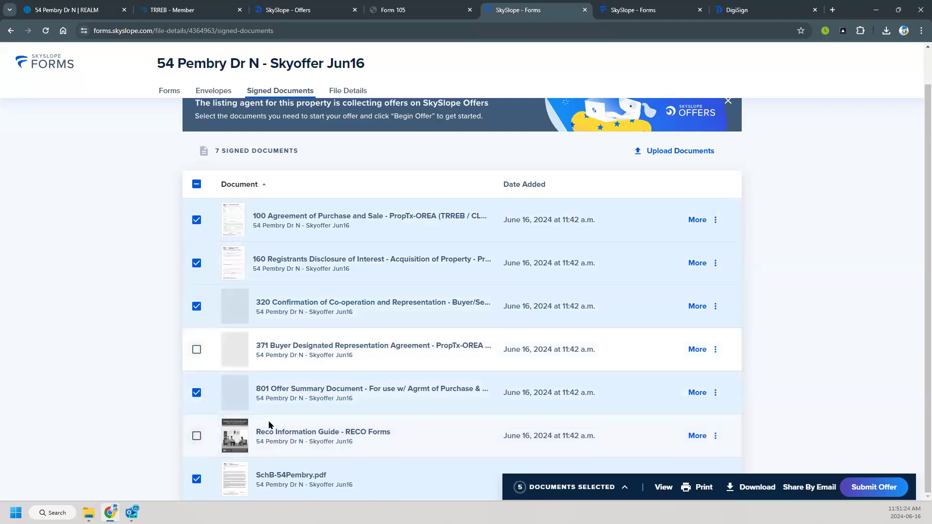
- Share the selected documents by email, entering and correcting the listing agent's address as recipient
{"action": "left_click", "coordinate": [820, 488]}
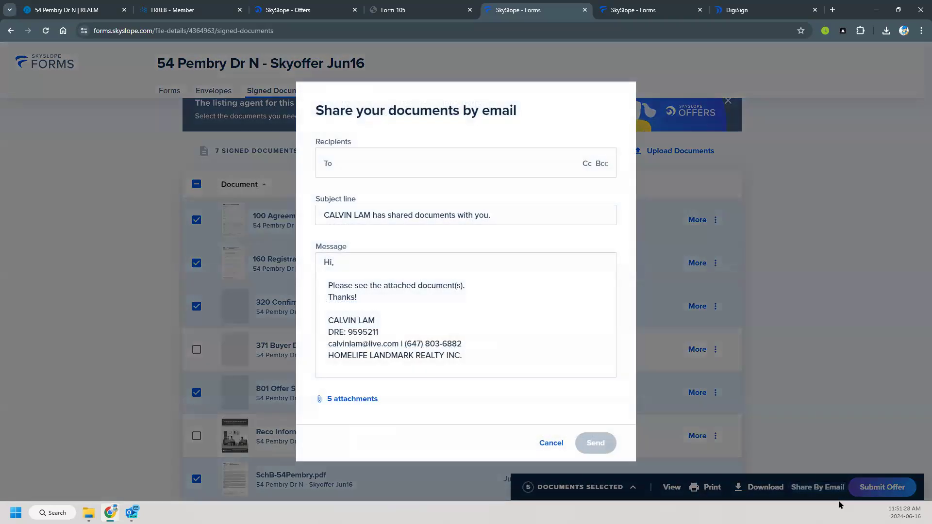
{"action": "left_click", "coordinate": [399, 160]}
{"action": "left_click", "coordinate": [401, 220]}
{"action": "left_click", "coordinate": [365, 158]}
{"action": "key", "text": "BackSpace"}
{"action": "left_click", "coordinate": [403, 221]}
{"action": "left_click", "coordinate": [398, 158]}
{"action": "type", "text": ".COM"}
{"action": "left_click", "coordinate": [462, 221]}
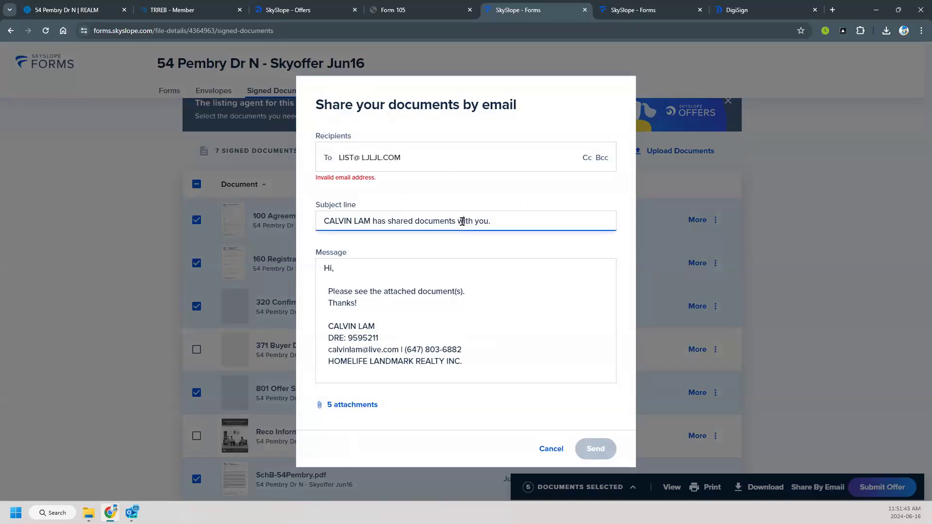
{"action": "left_click", "coordinate": [363, 158]}
{"action": "left_click", "coordinate": [371, 157]}
{"action": "left_click_drag", "start_coordinate": [361, 157], "coordinate": [365, 157]}
{"action": "key", "text": "BackSpace"}
{"action": "left_click", "coordinate": [361, 220]}
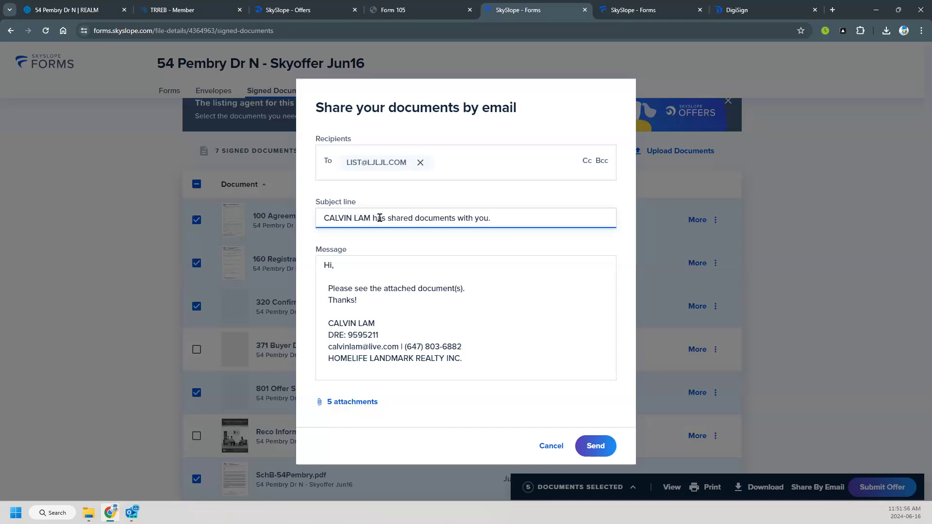
{"action": "triple_click", "coordinate": [439, 214]}
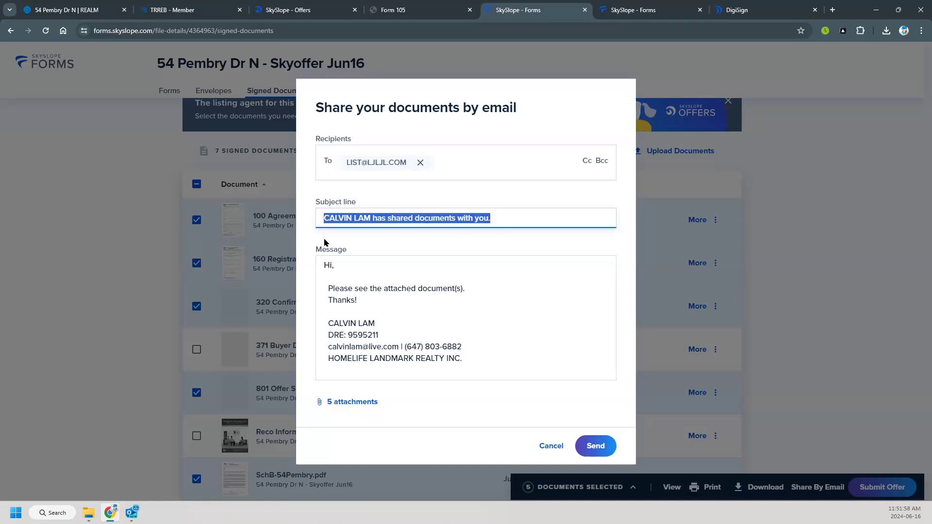
{"action": "type", "text": "o"}
{"action": "key", "text": "BackSpace"}
{"action": "key", "text": "BackSpace"}
{"action": "type", "text": "OFFER "}
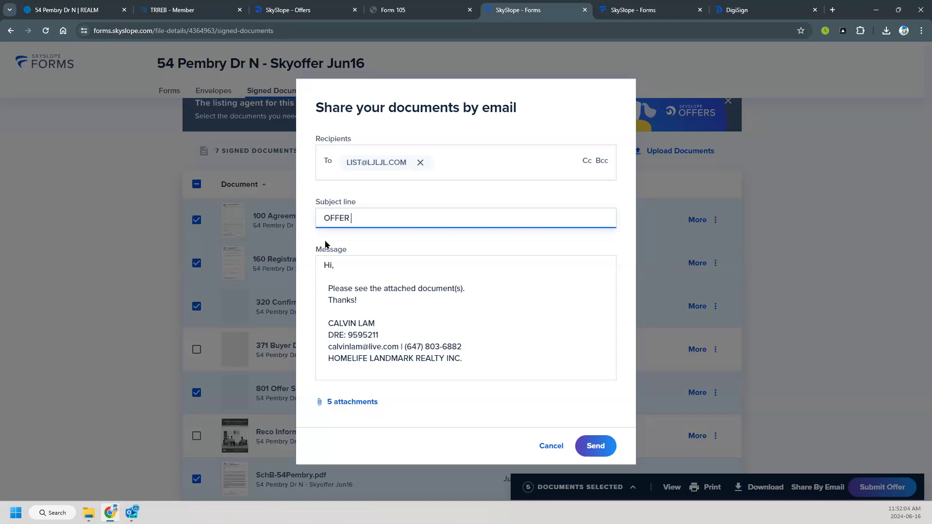
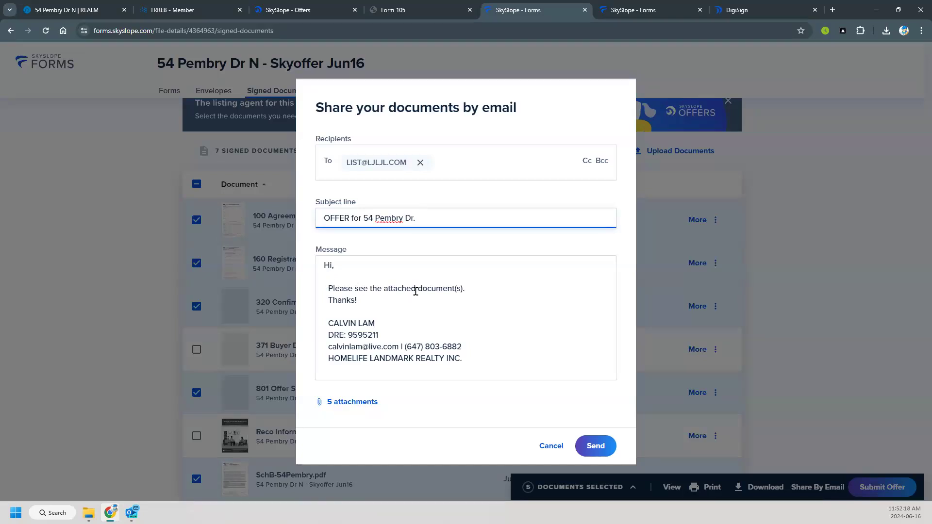
- Edit the message to mention the offer and add 'have also submit it thru SkySloper offers.'
{"action": "left_click_drag", "start_coordinate": [416, 292], "coordinate": [465, 291]}
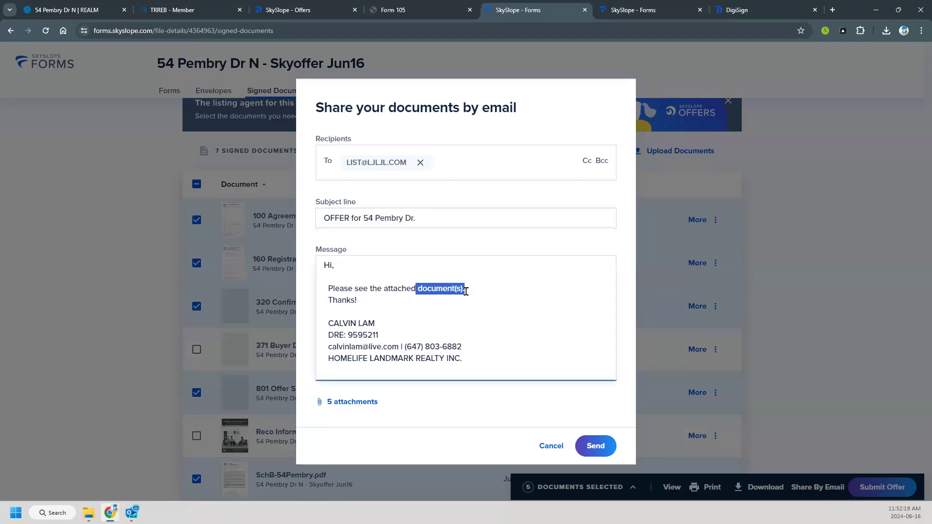
{"action": "left_click", "coordinate": [421, 290]}
{"action": "type", "text": "offer"}
{"action": "left_click", "coordinate": [435, 325]}
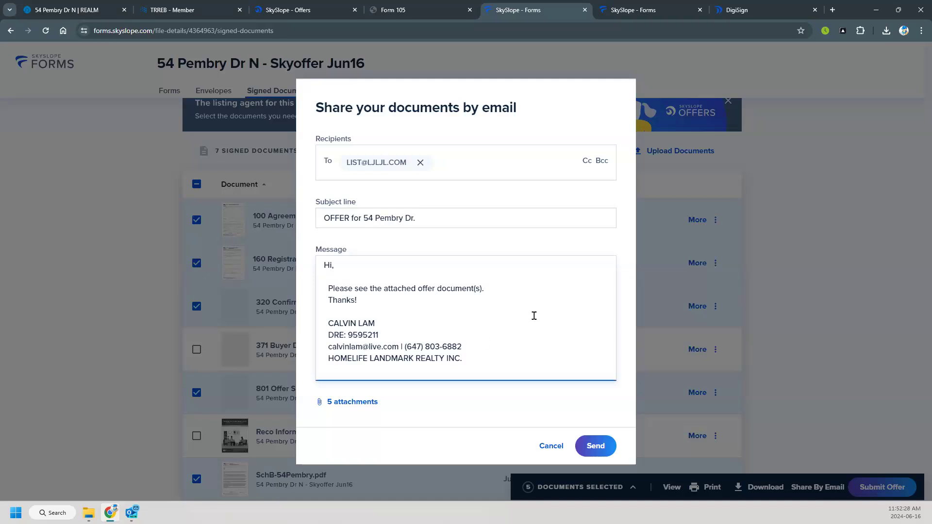
{"action": "type", "text": "have also submit it thru SkySlope"}
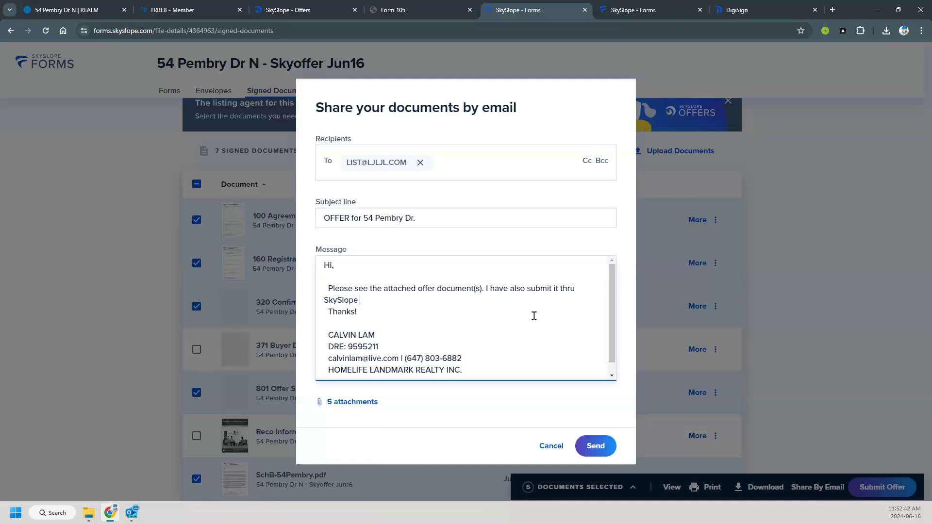
{"action": "type", "text": "r offers."}
{"action": "key", "text": "Return"}
- Delete the DRE licence number from the message signature
{"action": "scroll", "coordinate": [546, 348], "scroll_direction": "down", "scroll_amount": 1}
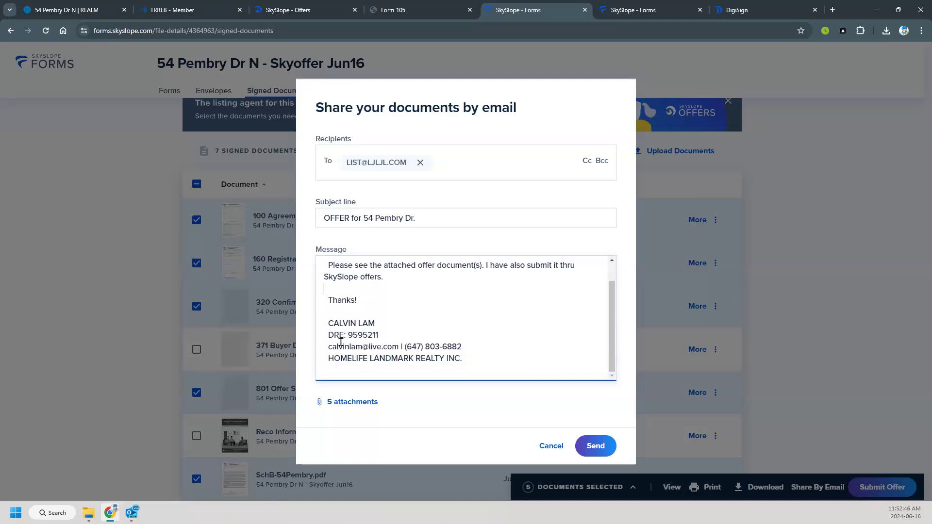
{"action": "left_click_drag", "start_coordinate": [328, 336], "coordinate": [412, 348]}
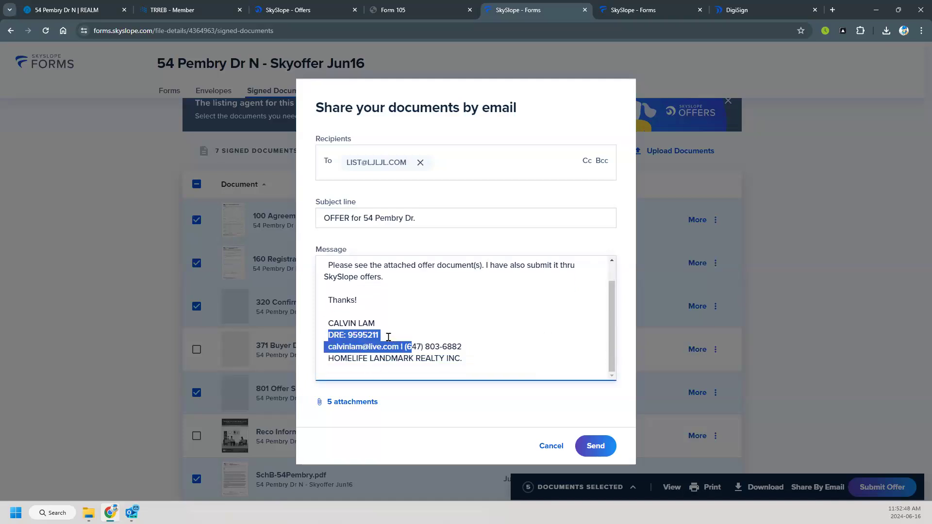
{"action": "double_click", "coordinate": [364, 335]}
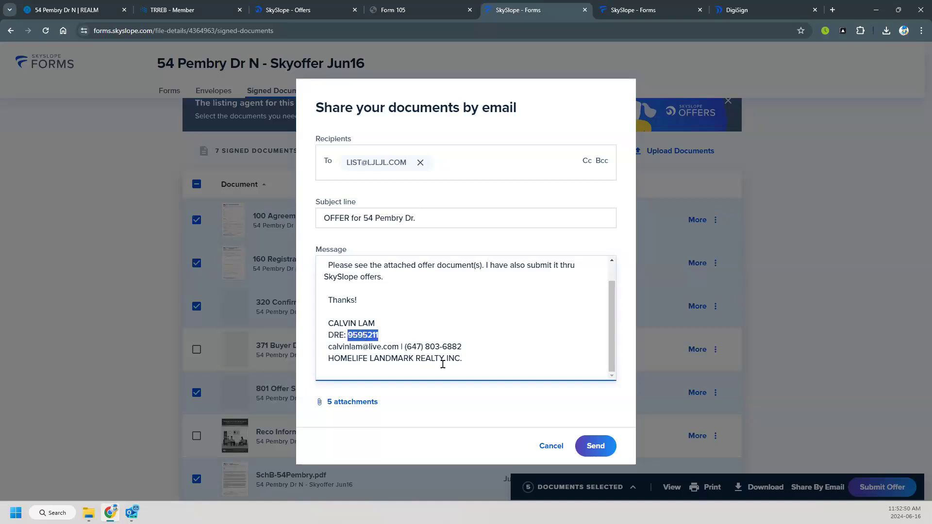
{"action": "key", "text": "BackSpace"}
{"action": "key", "text": "BackSpace"}
{"action": "key", "text": "BackSpace"}
{"action": "key", "text": "BackSpace"}
{"action": "key", "text": "BackSpace"}
{"action": "key", "text": "BackSpace"}
{"action": "key", "text": "BackSpace"}
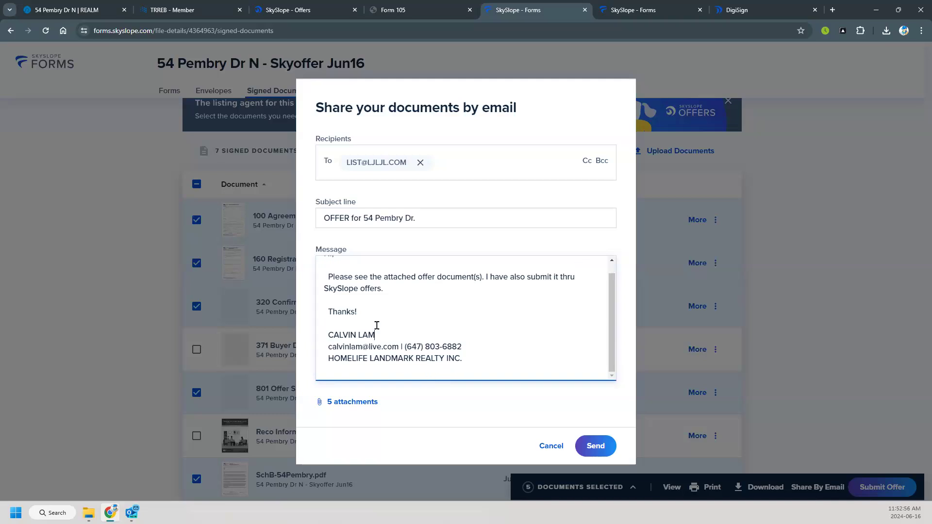
- Replace the recipient with your own e-mail address and send the email
{"action": "scroll", "coordinate": [388, 275], "scroll_direction": "up", "scroll_amount": 1}
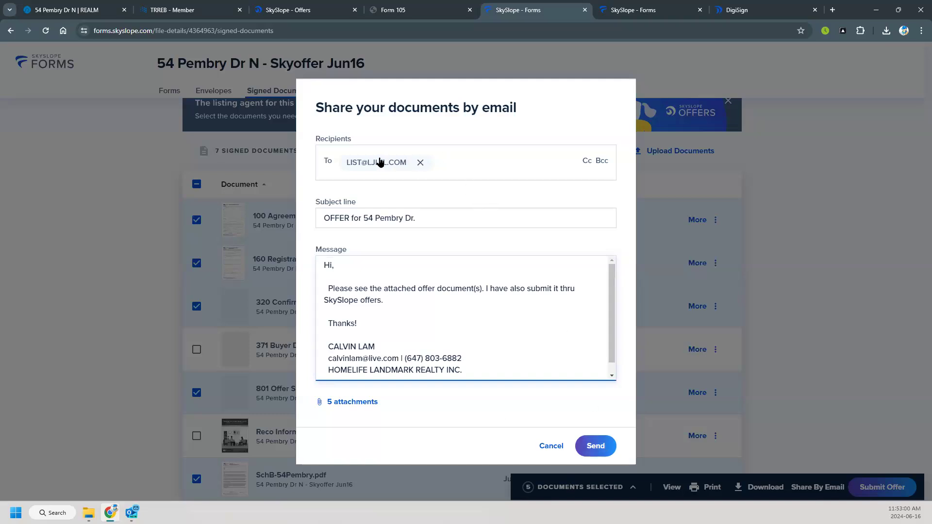
{"action": "left_click", "coordinate": [421, 163]}
{"action": "left_click", "coordinate": [403, 165]}
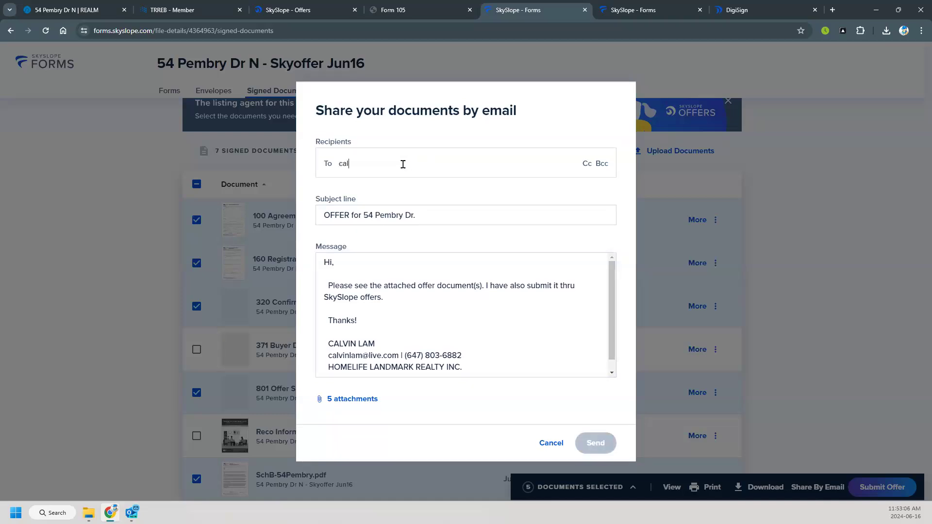
{"action": "key", "text": "Return"}
{"action": "left_click", "coordinate": [595, 446]}
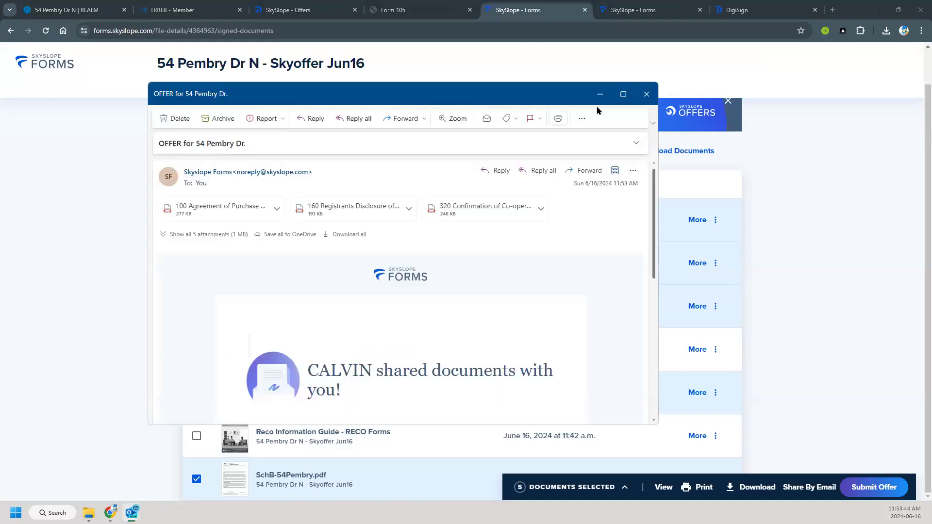
{"action": "left_click", "coordinate": [625, 92]}
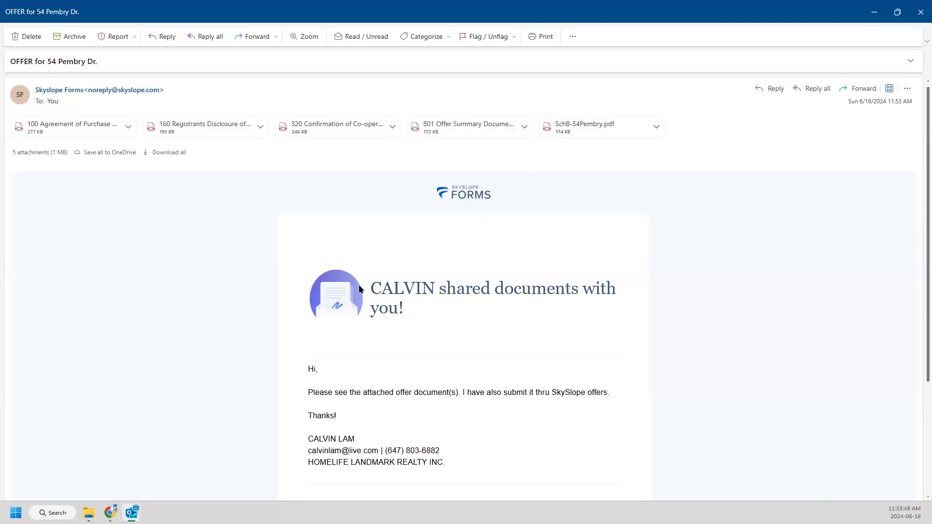
{"action": "scroll", "coordinate": [544, 295], "scroll_direction": "down", "scroll_amount": 3}
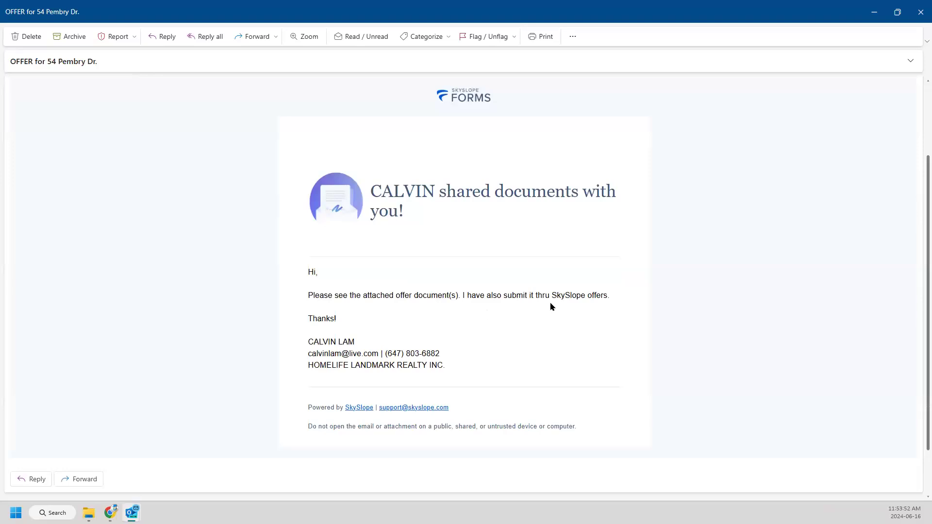
{"action": "scroll", "coordinate": [436, 335], "scroll_direction": "down", "scroll_amount": 2}
{"action": "scroll", "coordinate": [441, 334], "scroll_direction": "up", "scroll_amount": 5}
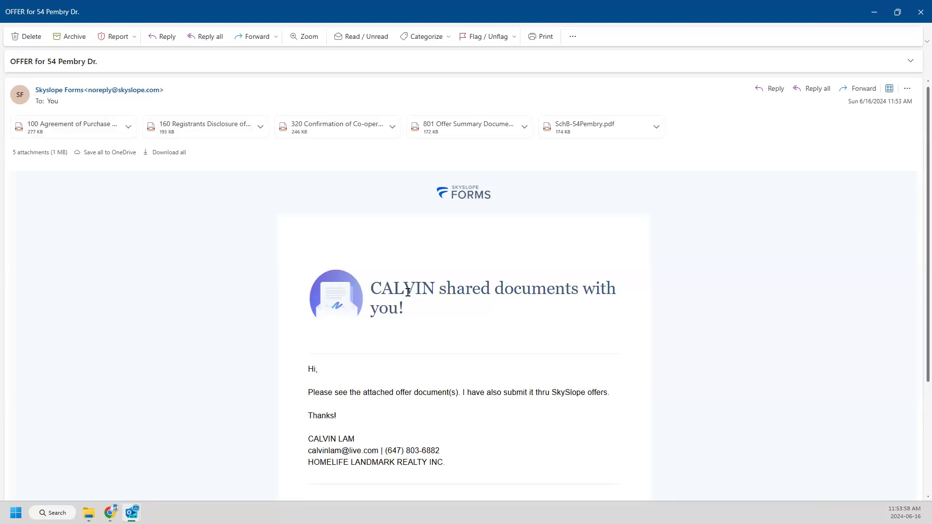
{"action": "left_click", "coordinate": [920, 13]}
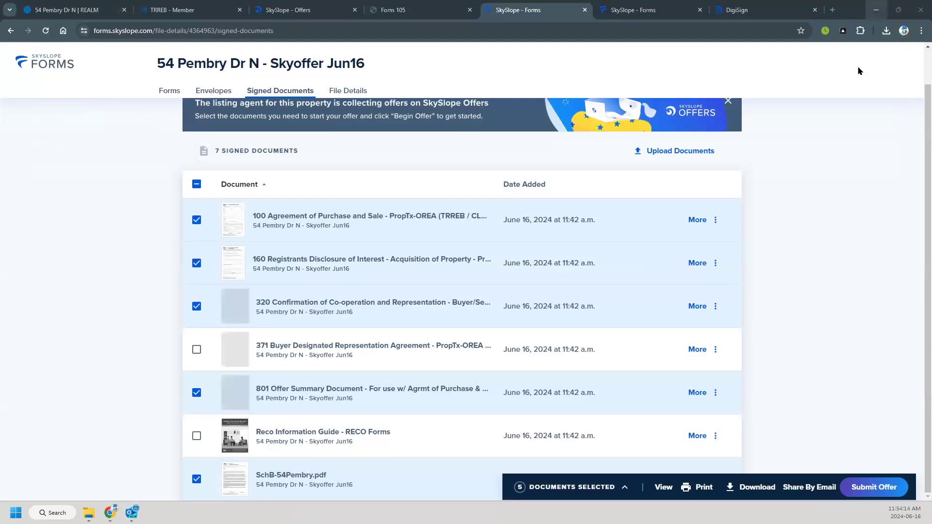
{"action": "left_click", "coordinate": [876, 10]}
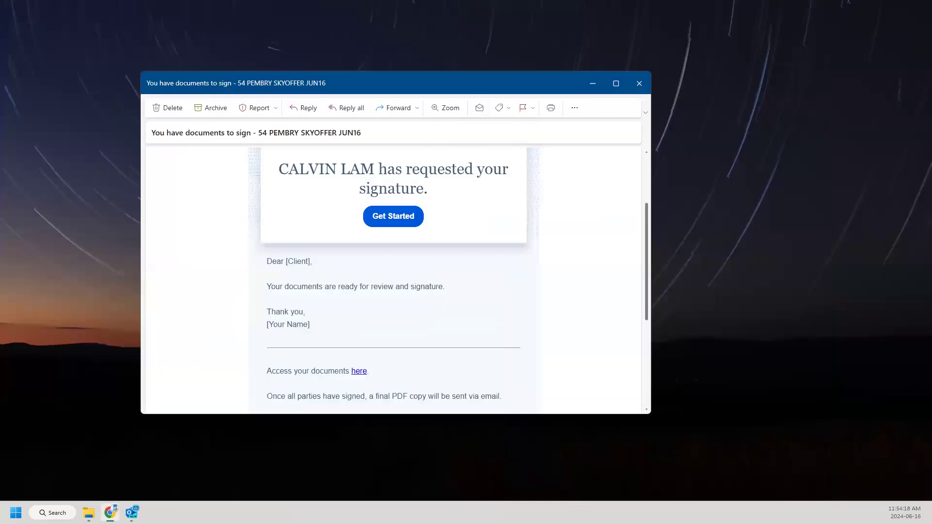